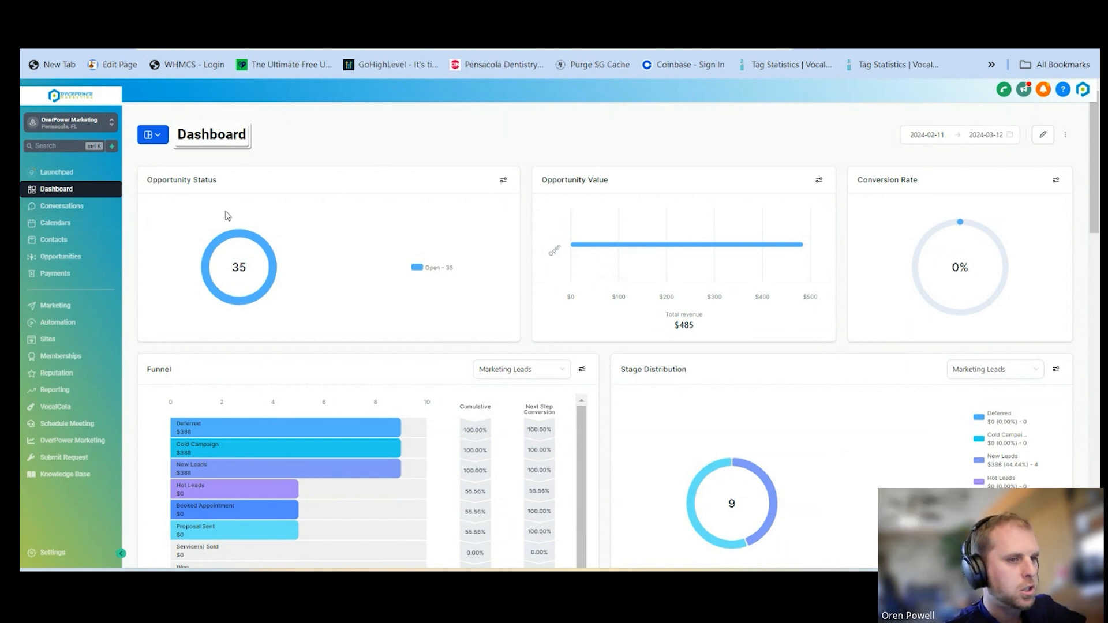
Dismiss the meeting reminder and open the list of message templates (snippets) in the marketing area
mouse_move(646, 265)
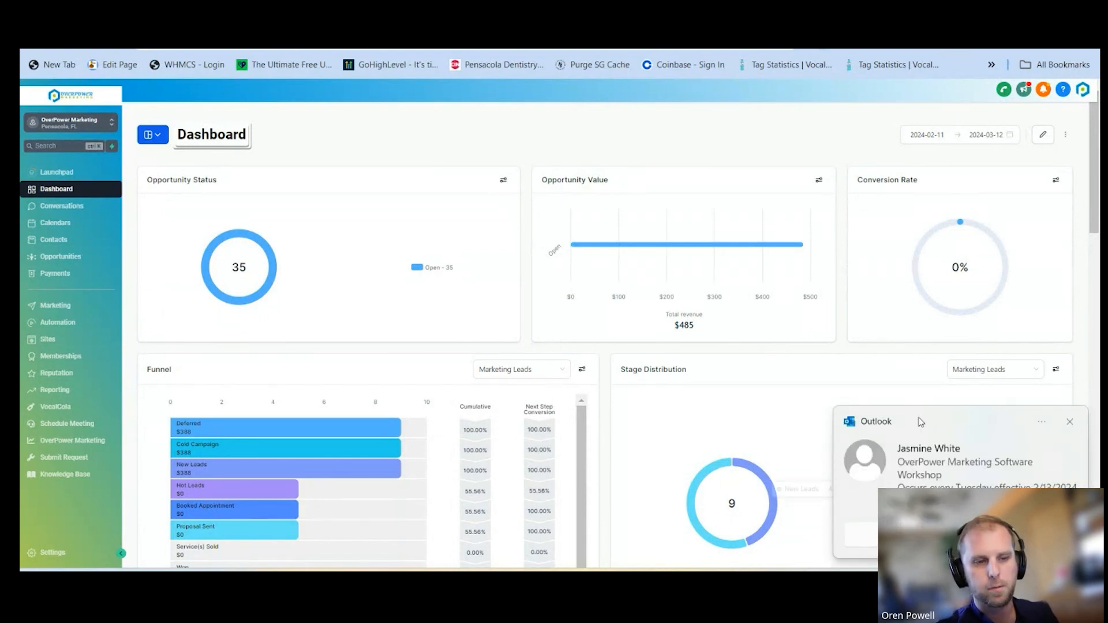
left_click(1069, 423)
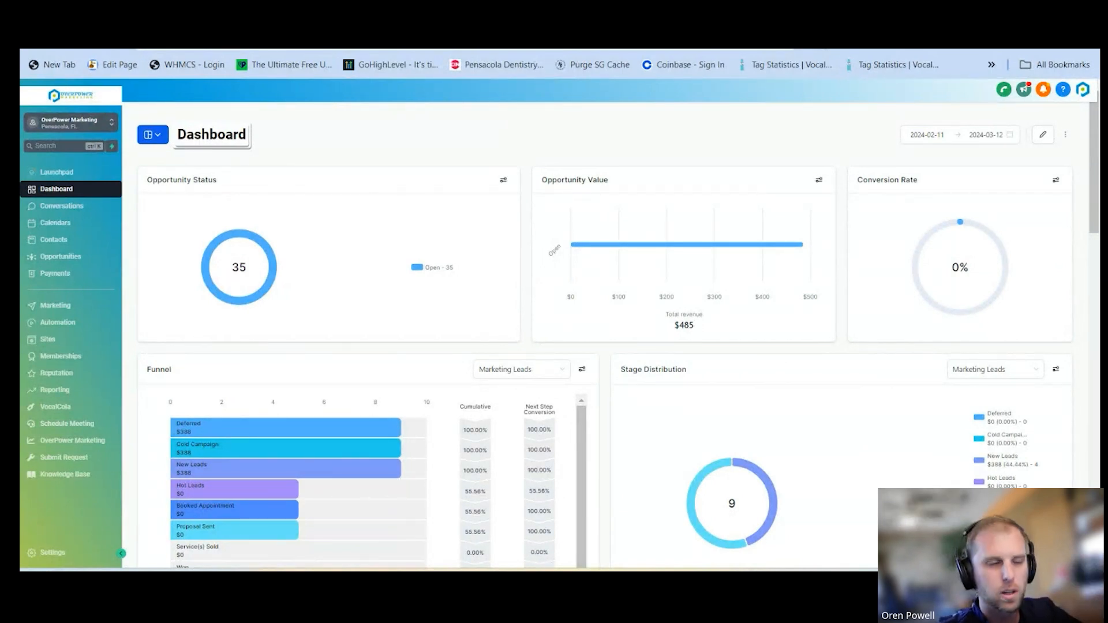
left_click(56, 306)
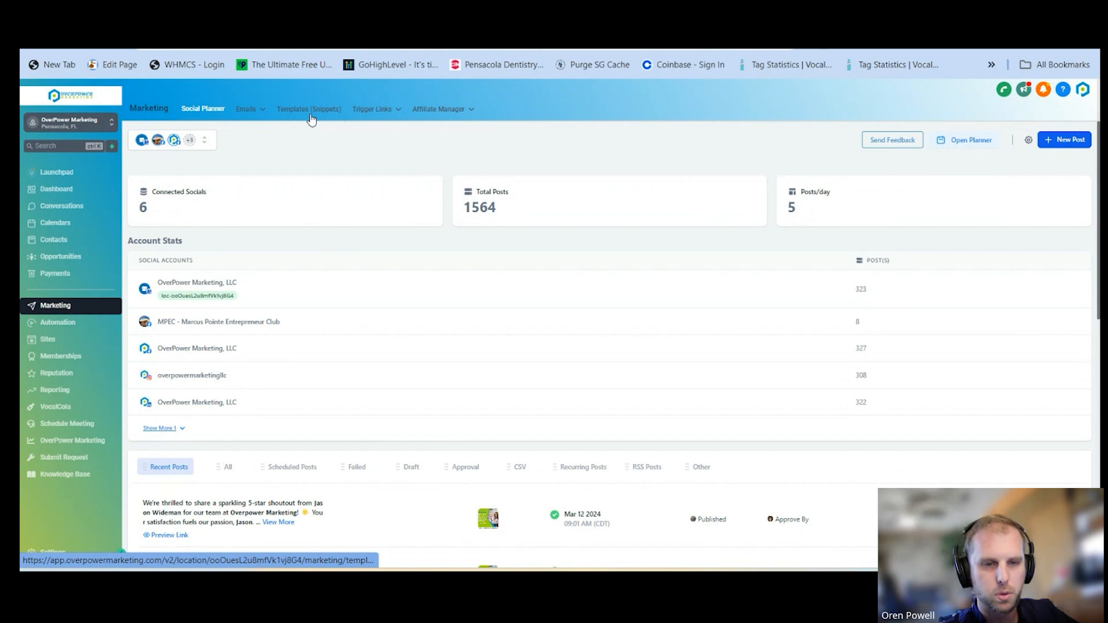
mouse_move(253, 114)
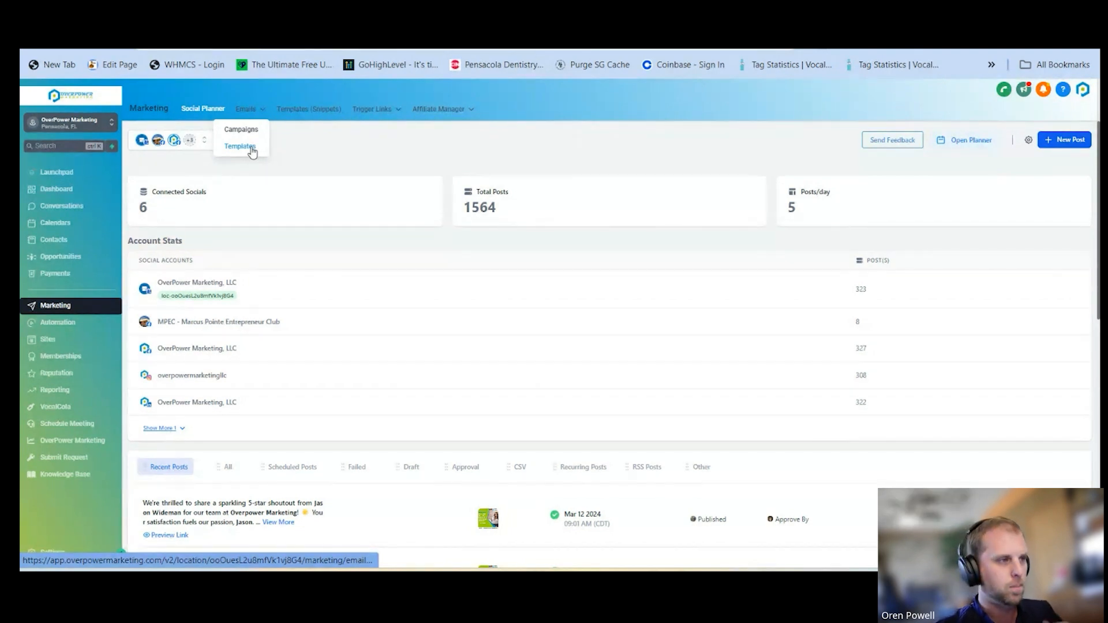
left_click(315, 114)
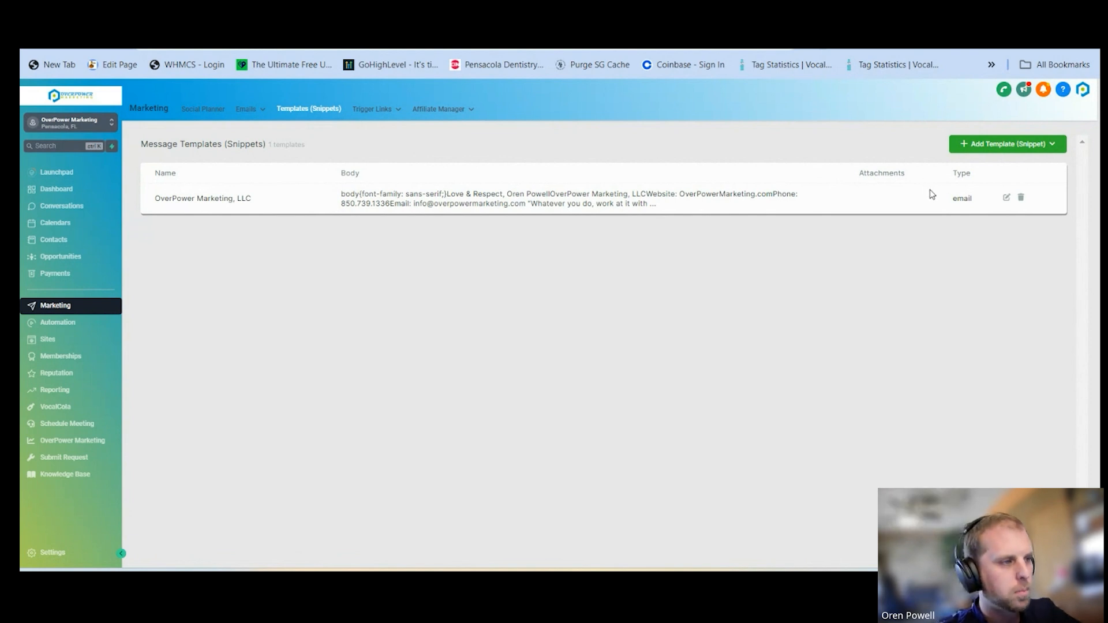
Switch to the recently used OverPower Marketing sub-account and examine the contact placeholder in its Client Voicemail / No Answer Text Response template
left_click(57, 125)
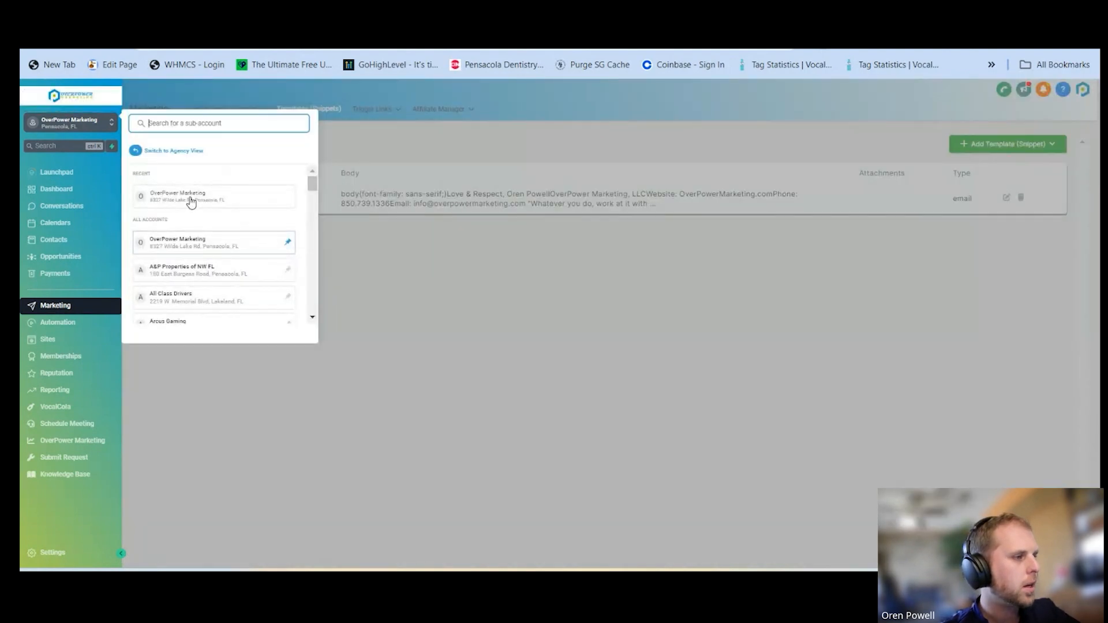
left_click(191, 200)
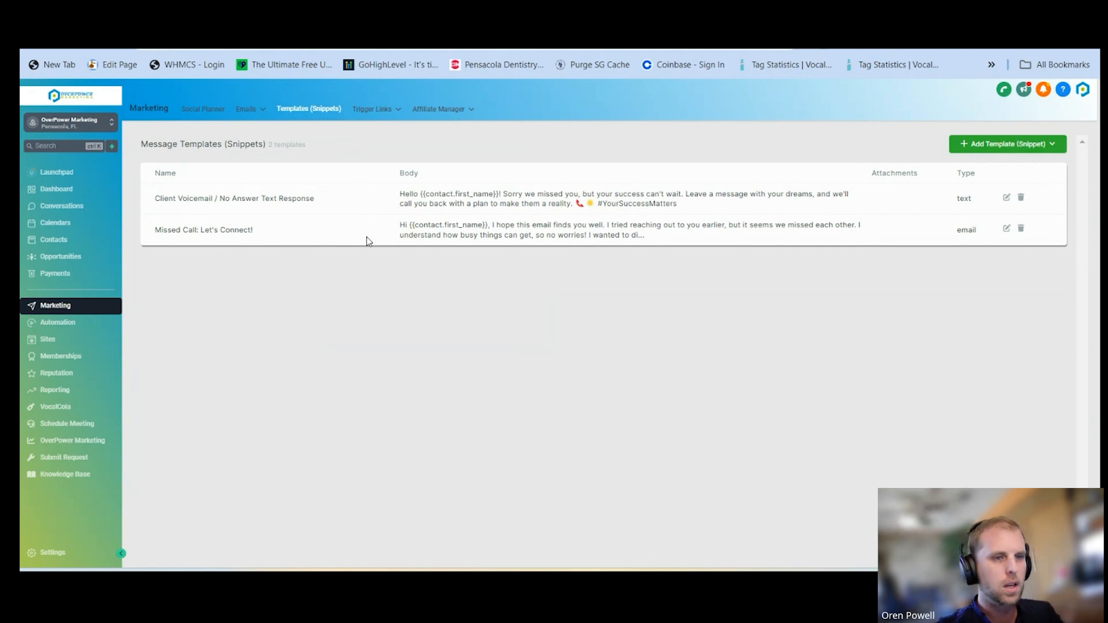
left_click(1006, 199)
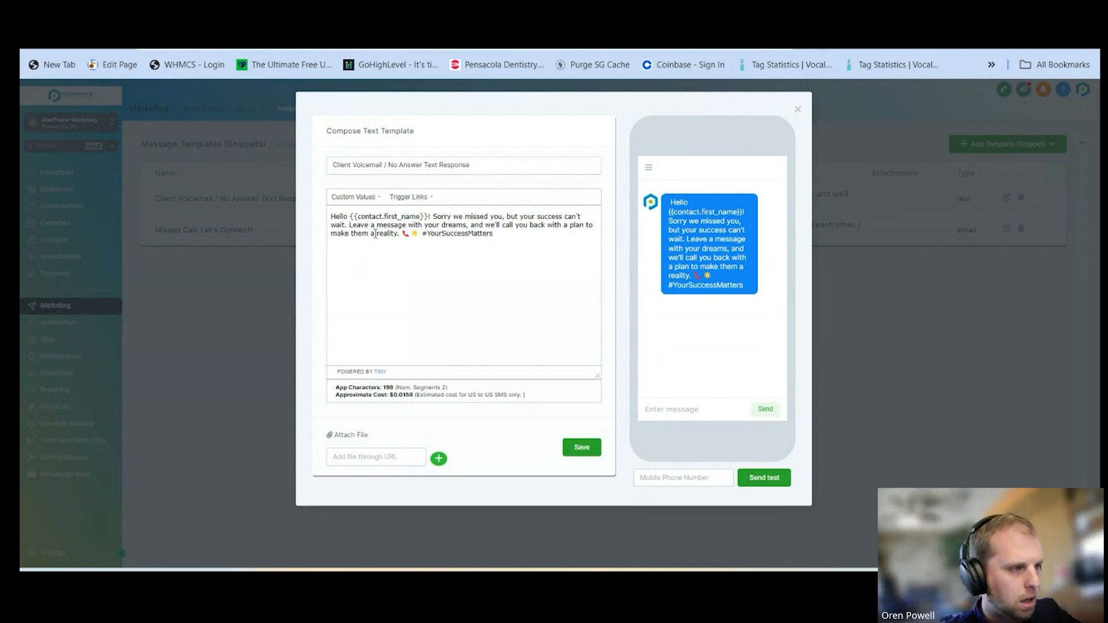
left_click_drag(353, 220, 426, 220)
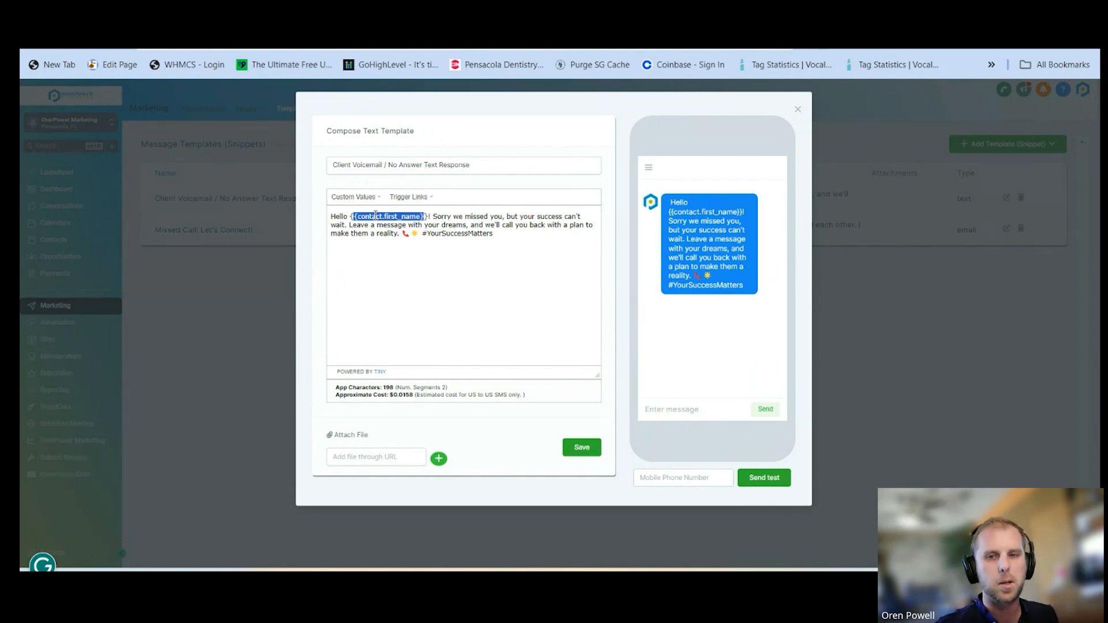
left_click(798, 109)
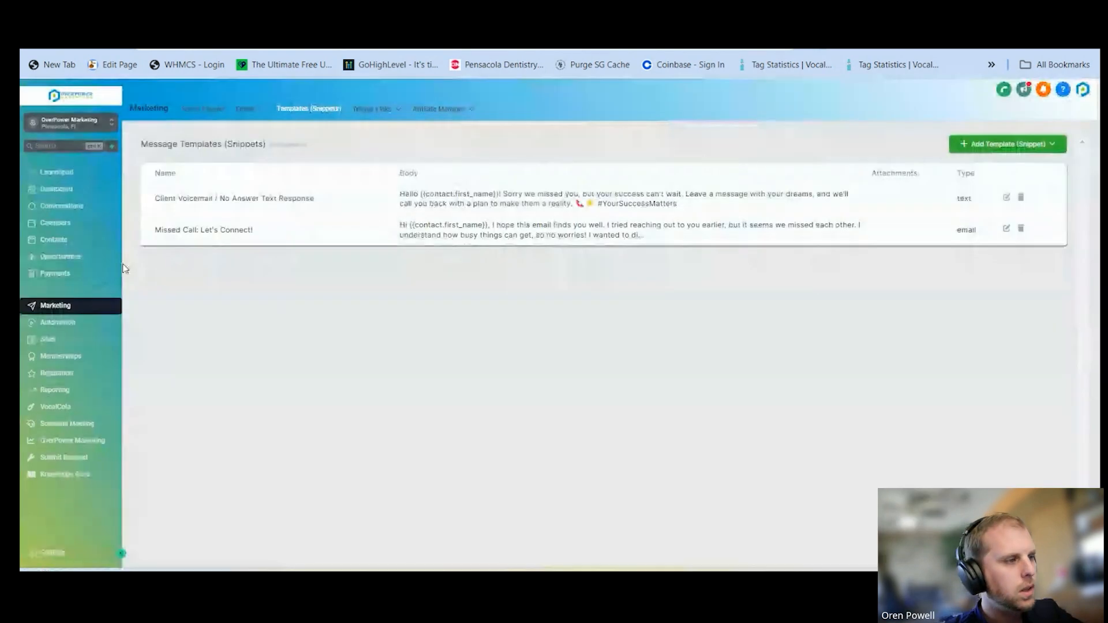
Examine the phone number placeholder and signature custom values in the "Missed Call: Let's Connect!" email template, leaving it unedited
left_click(1006, 230)
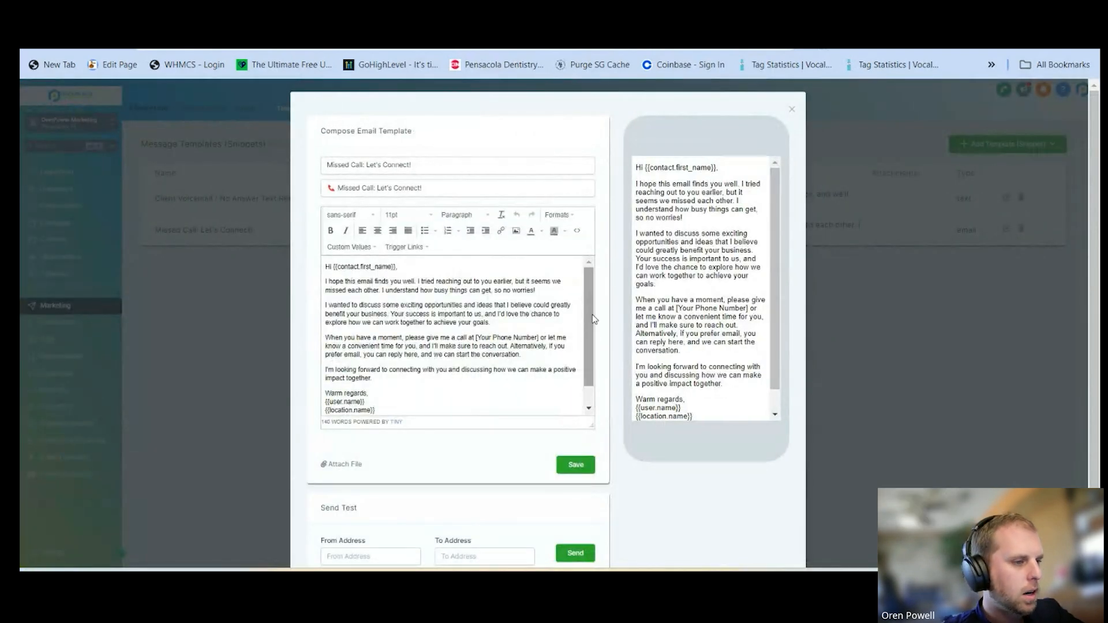
left_click_drag(592, 319, 599, 296)
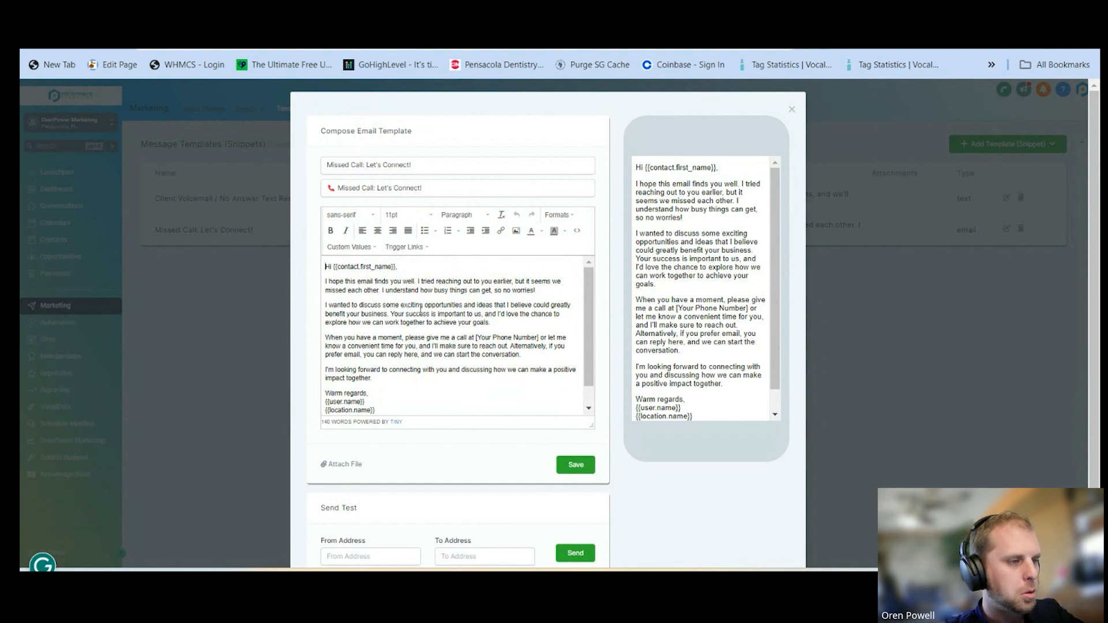
left_click_drag(474, 338, 541, 343)
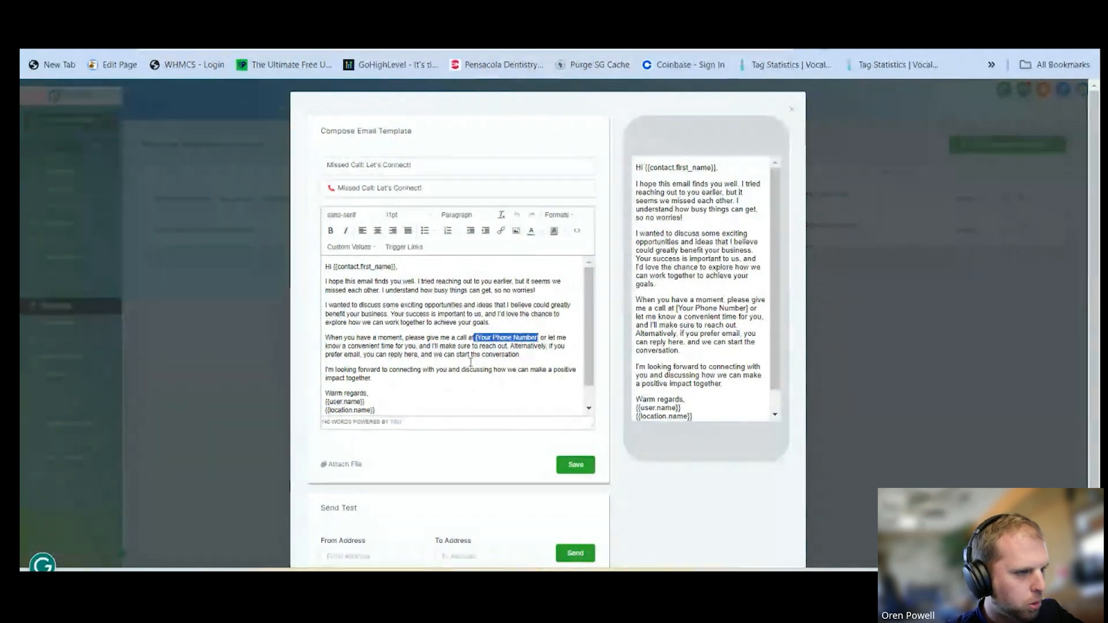
scroll(349, 384, "down", 1)
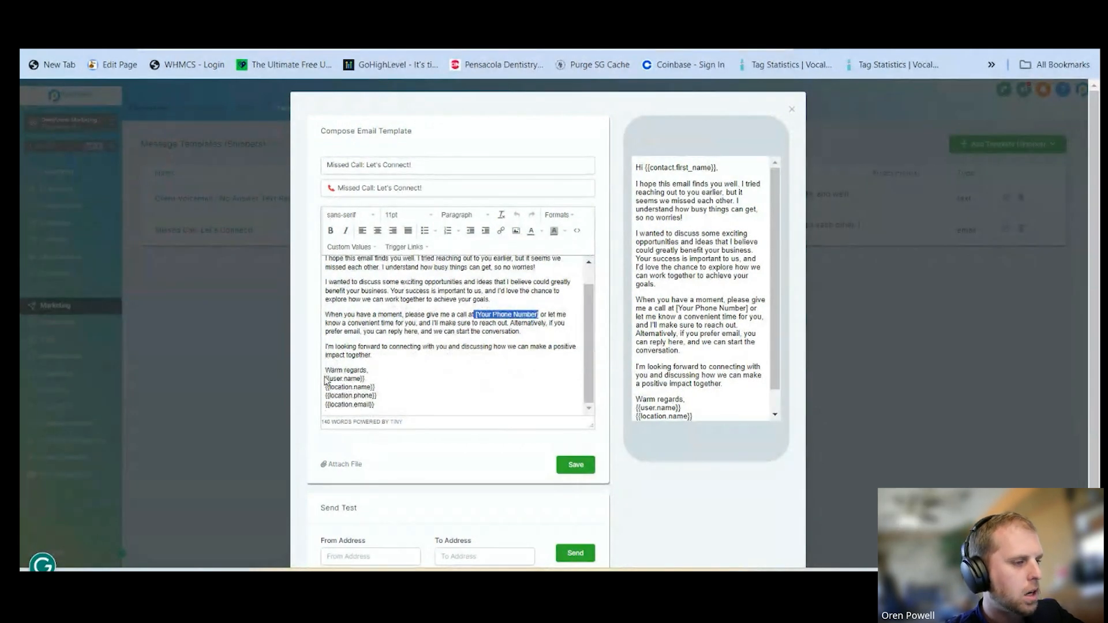
left_click_drag(326, 379, 367, 387)
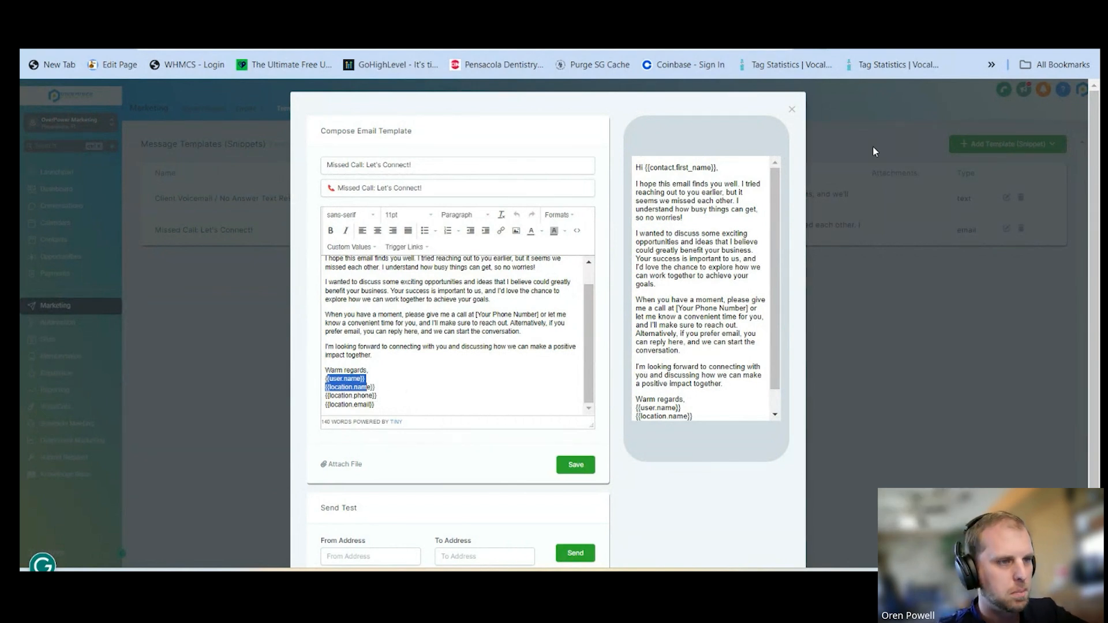
left_click(792, 110)
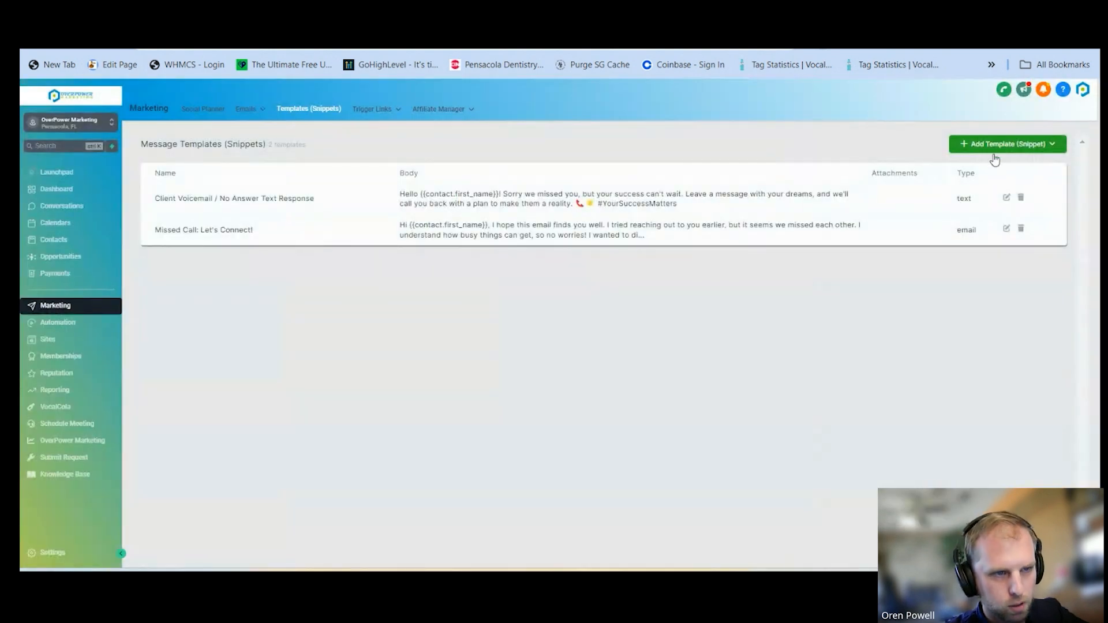
Switch back to the original OverPower Marketing sub-account and start a new email template (snippet)
left_click(67, 126)
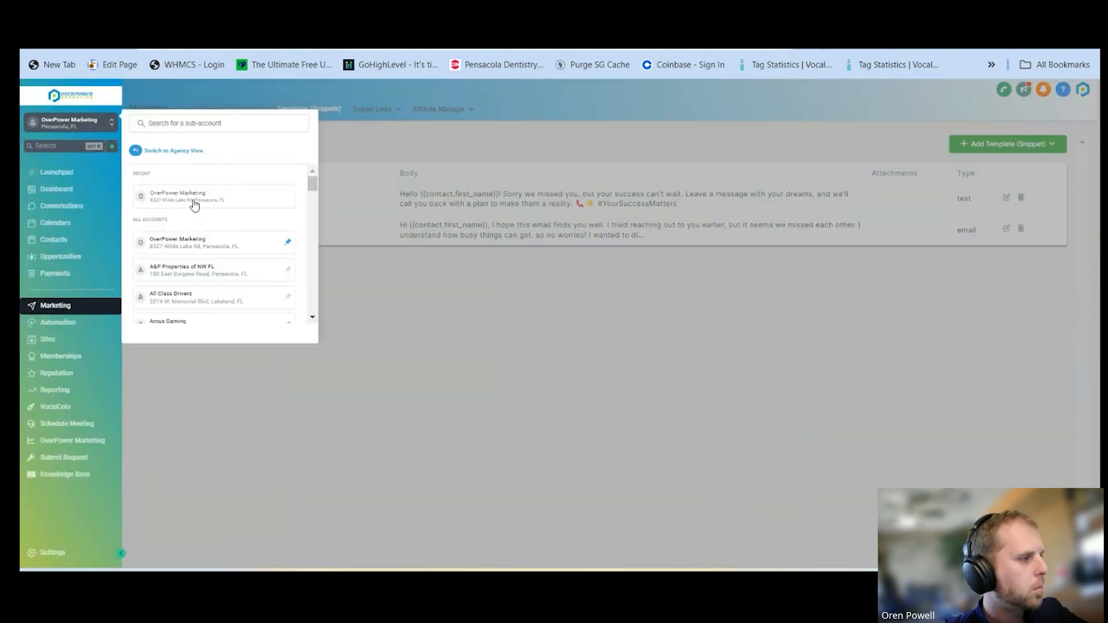
left_click(195, 203)
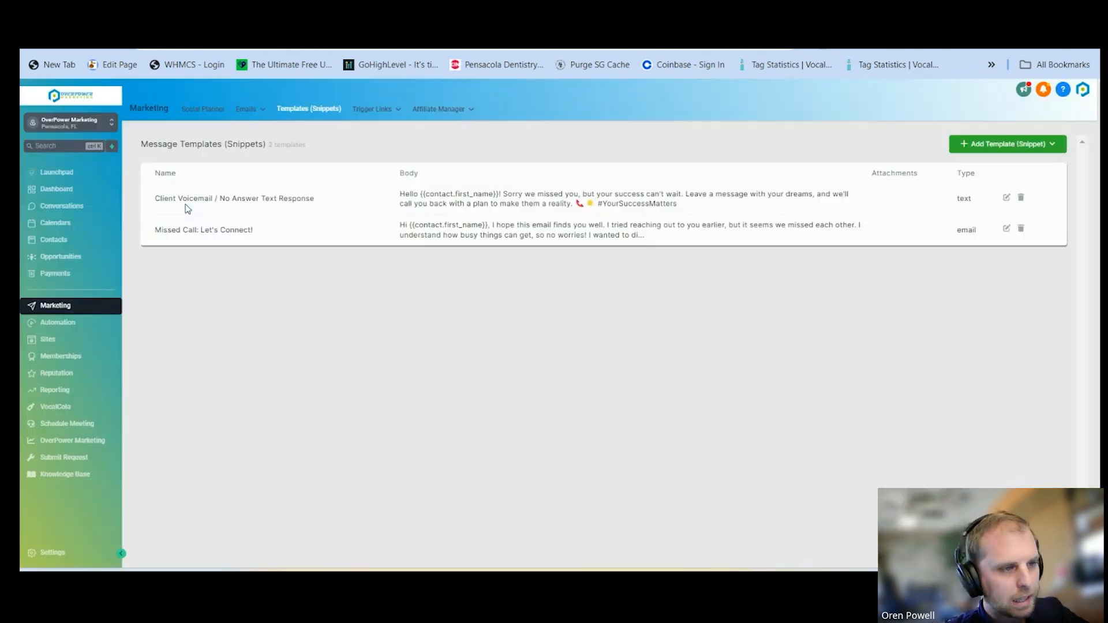
left_click(1008, 146)
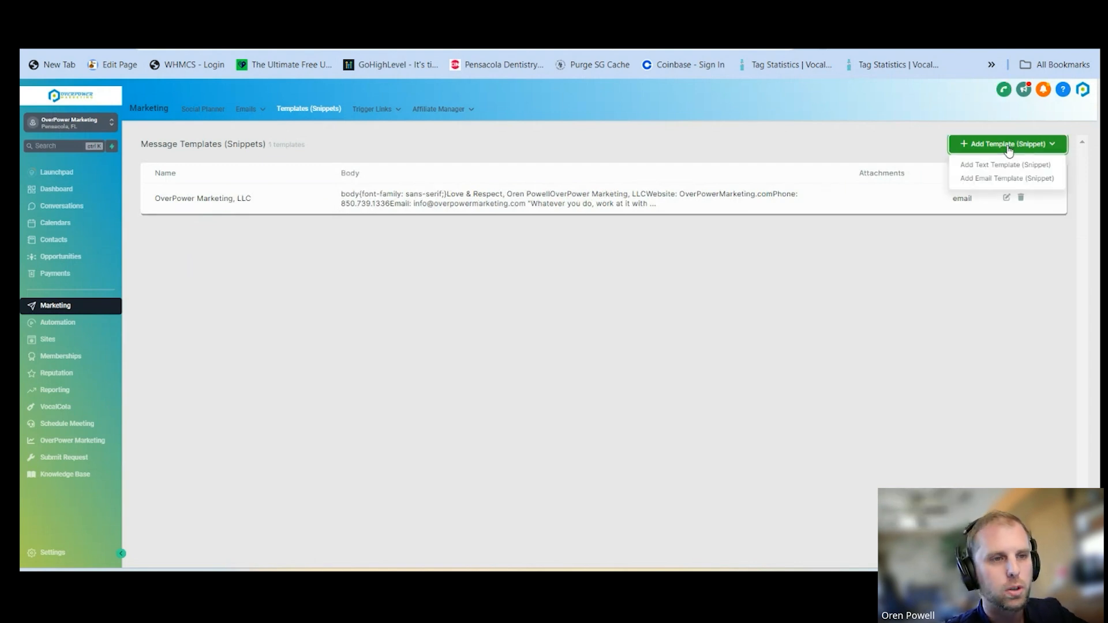
left_click(1001, 182)
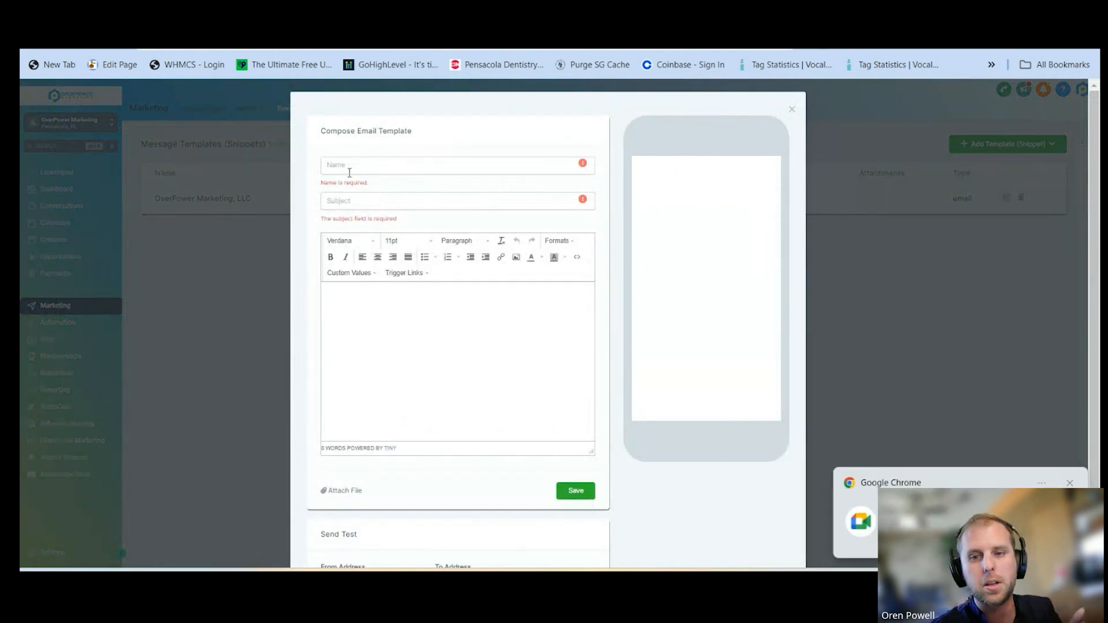
Name the email template "Cold Campaign Outreach" and set its subject to "Elevate Your Business with Proven Digital Marketing Strategies"
left_click(367, 160)
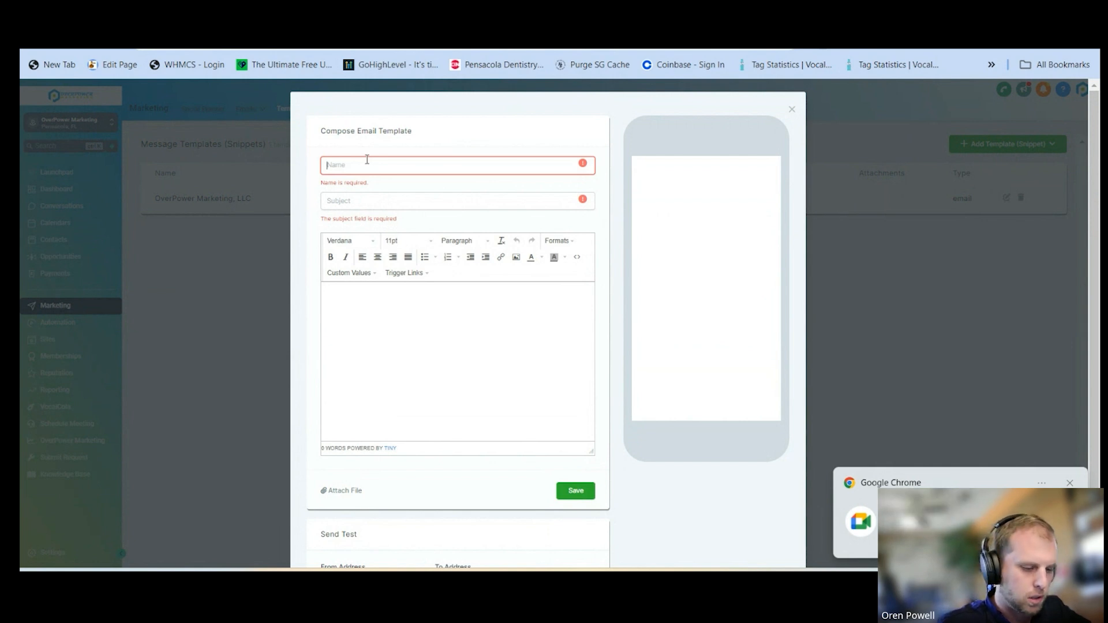
type("Cold ")
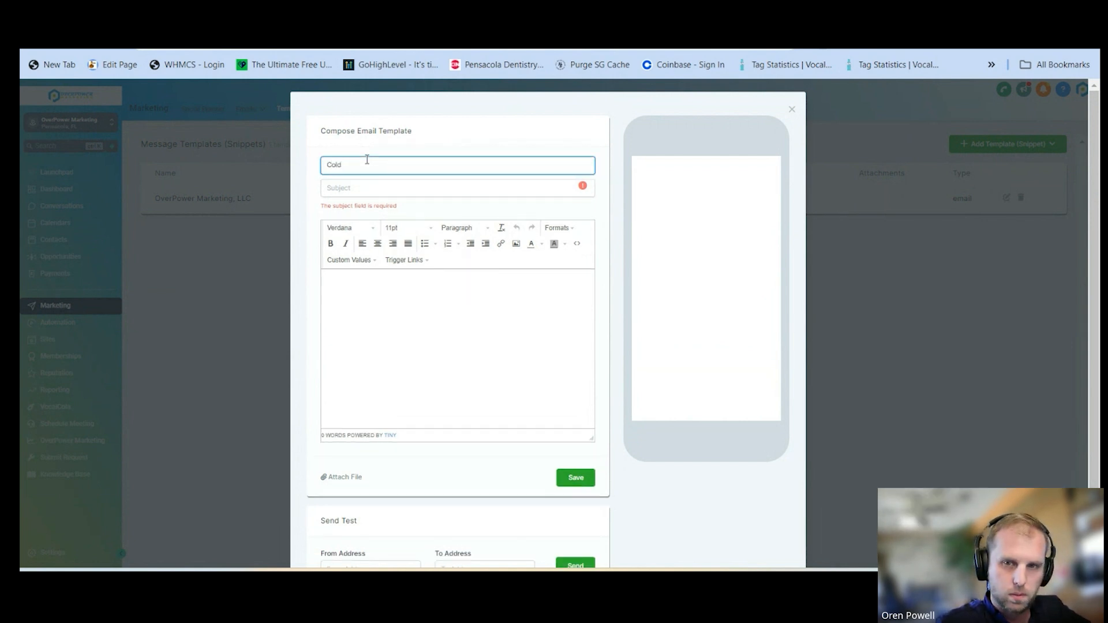
type("Campaign")
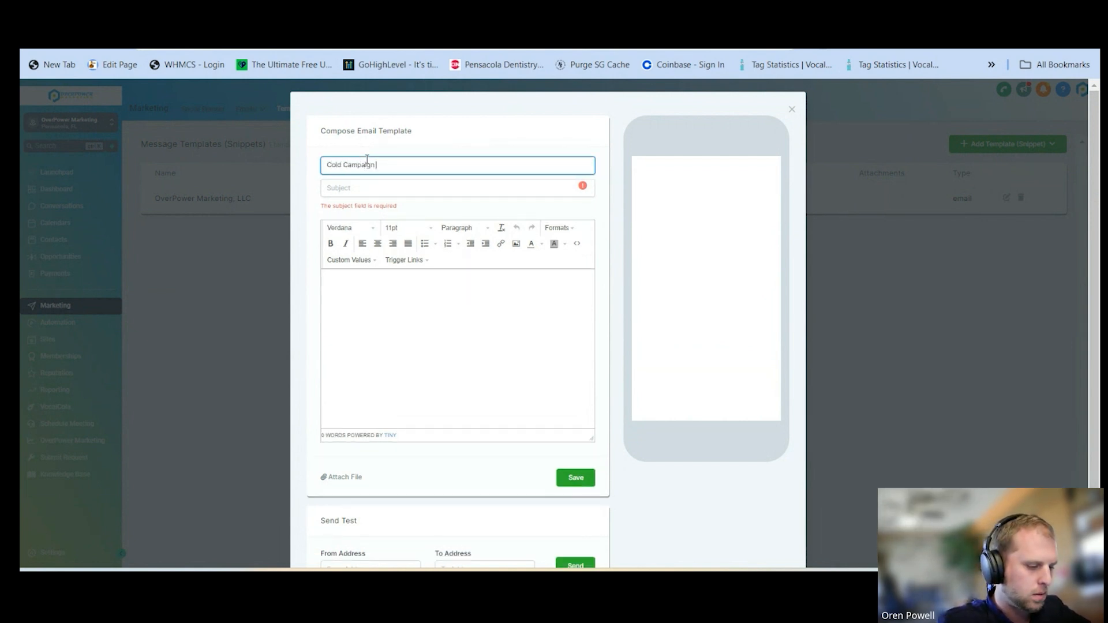
type(" Outreach")
left_click(368, 187)
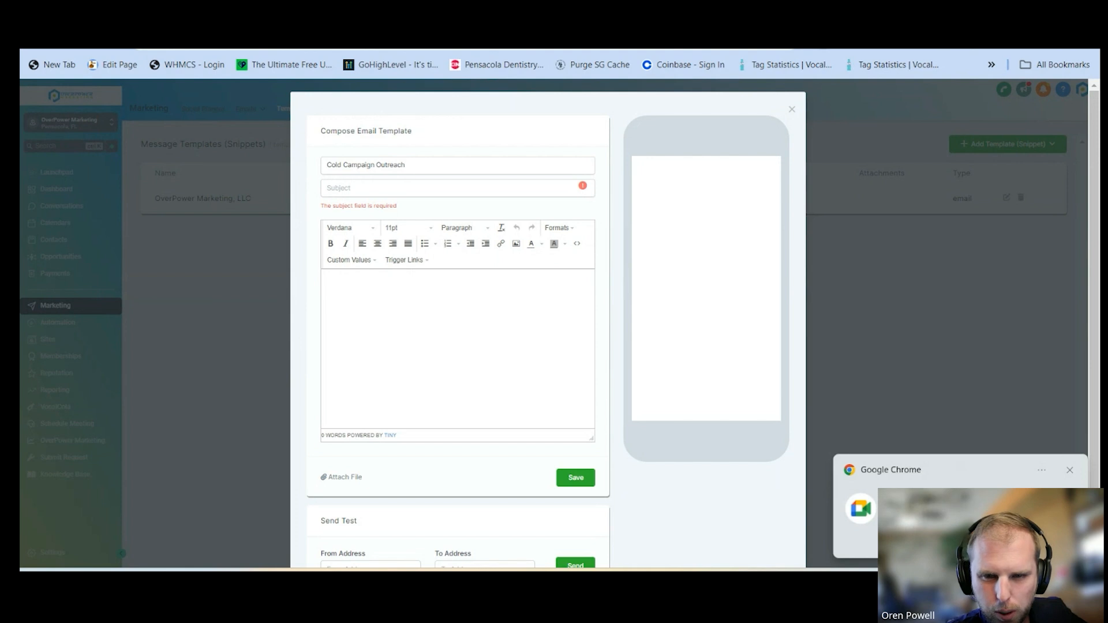
left_click(362, 190)
type("Elevate Your Business with Proven Digital Marketing Strategies")
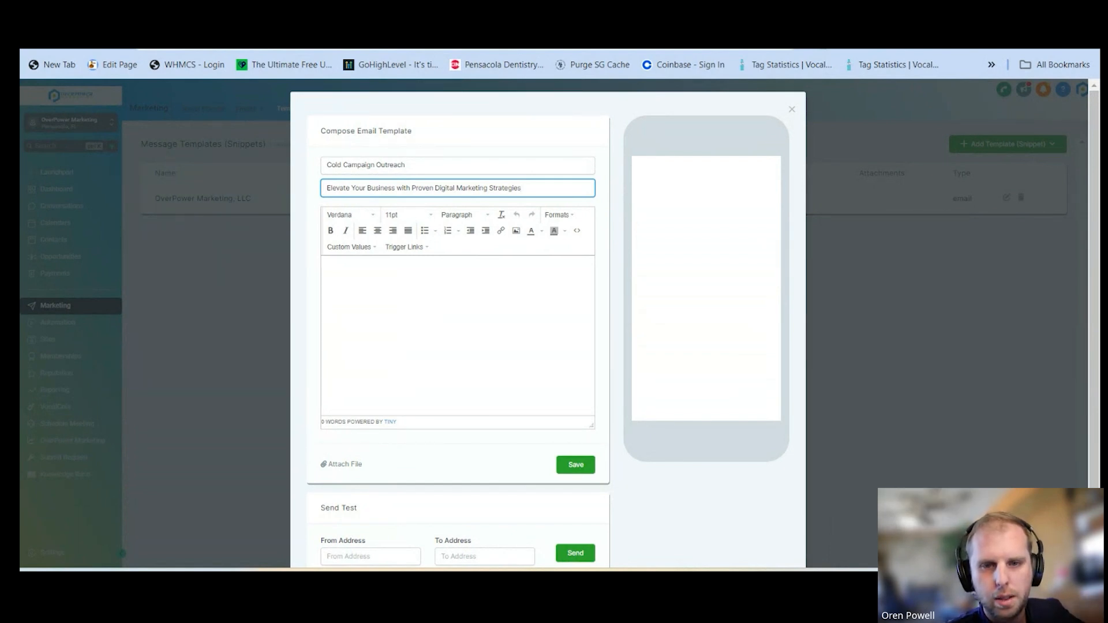
Paste the prepared digital marketing outreach text, beginning "Dear Business Owner,", into the template body
key("alt+Tab")
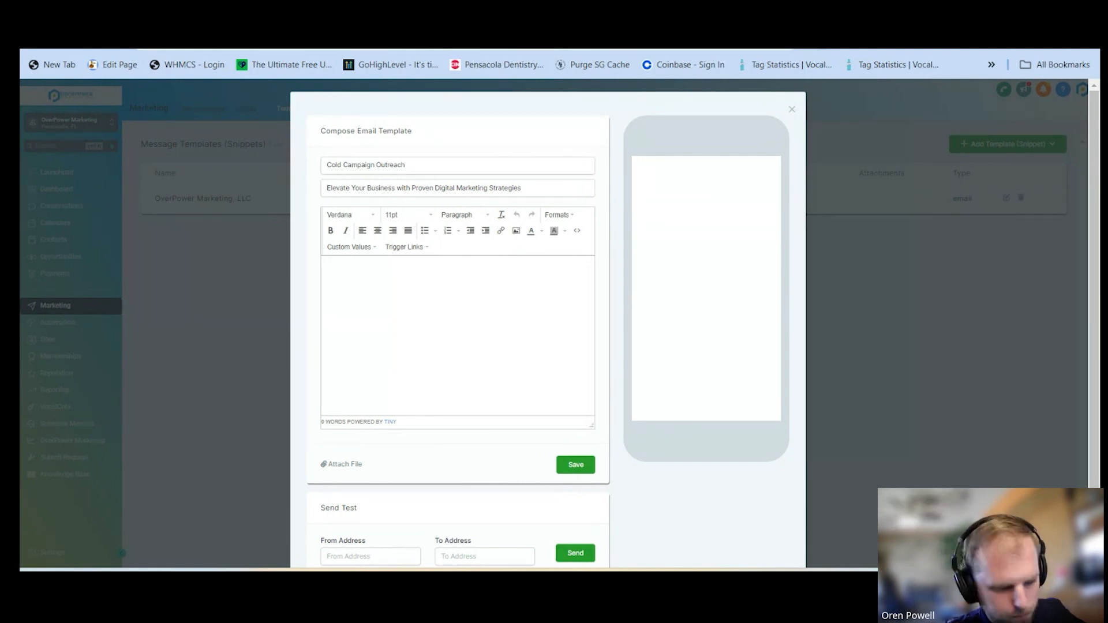
left_click(401, 295)
key("ctrl+v")
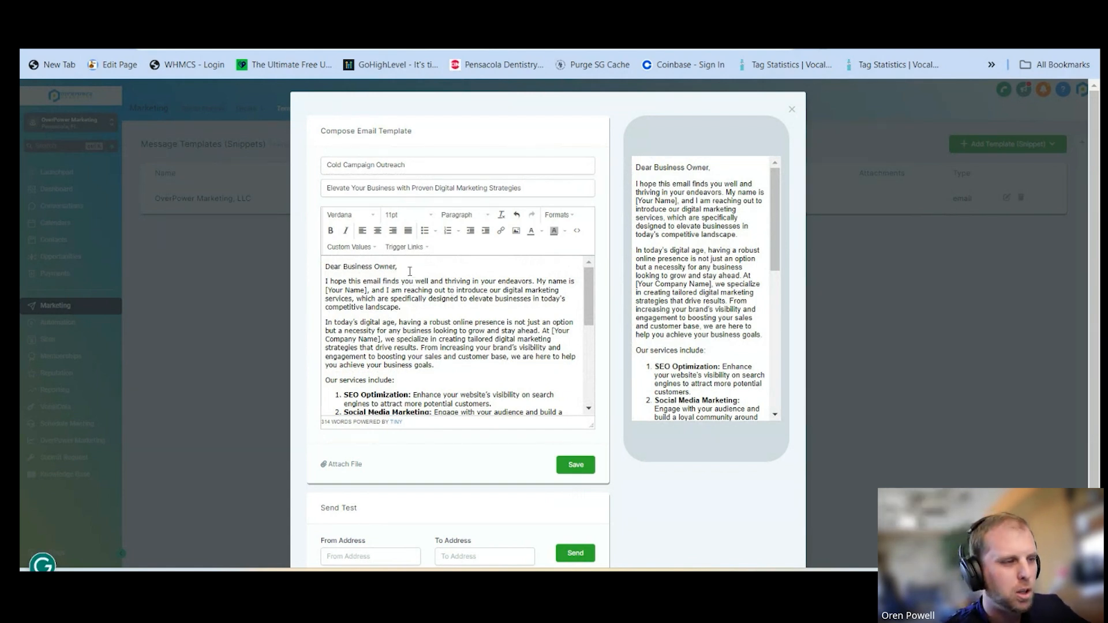
Replace "Business Owner" in the greeting with the contact's First Name custom value
left_click_drag(397, 266, 344, 267)
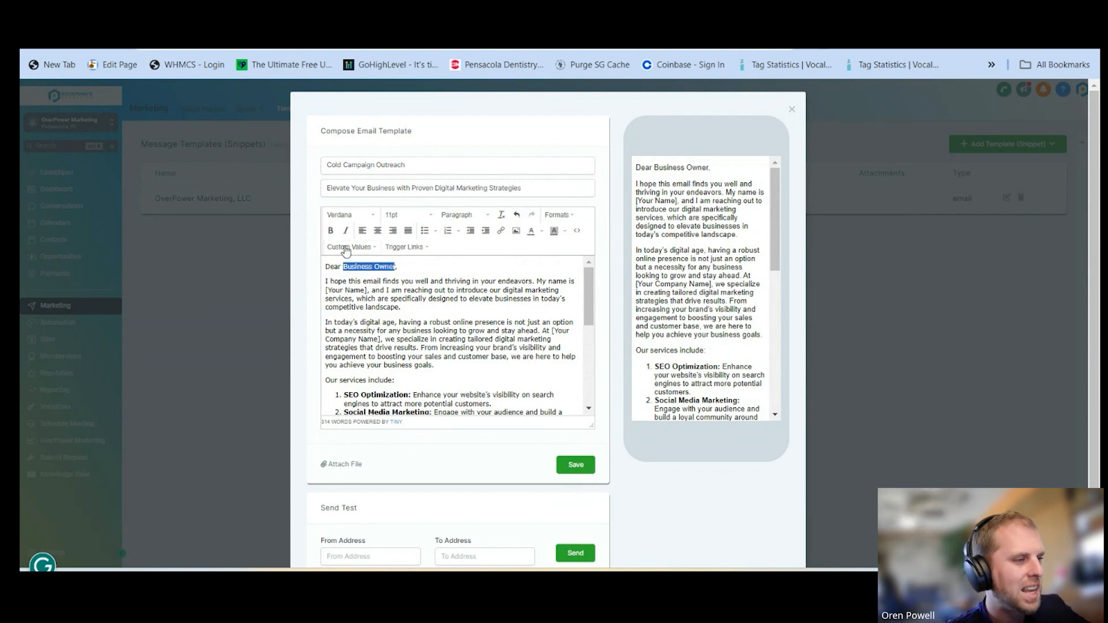
left_click(348, 248)
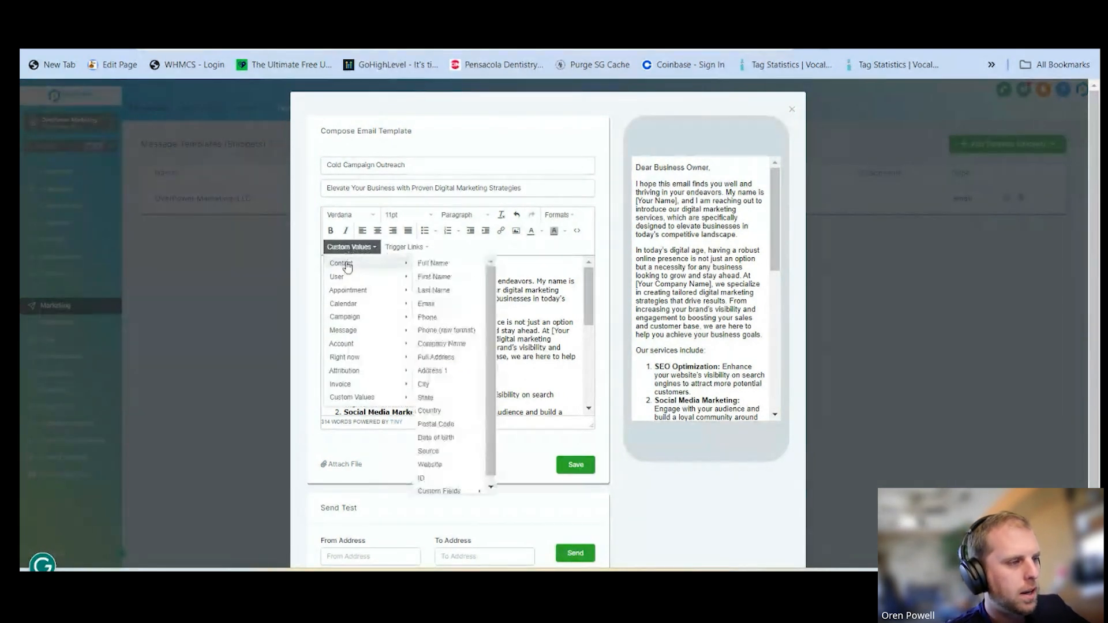
mouse_move(345, 316)
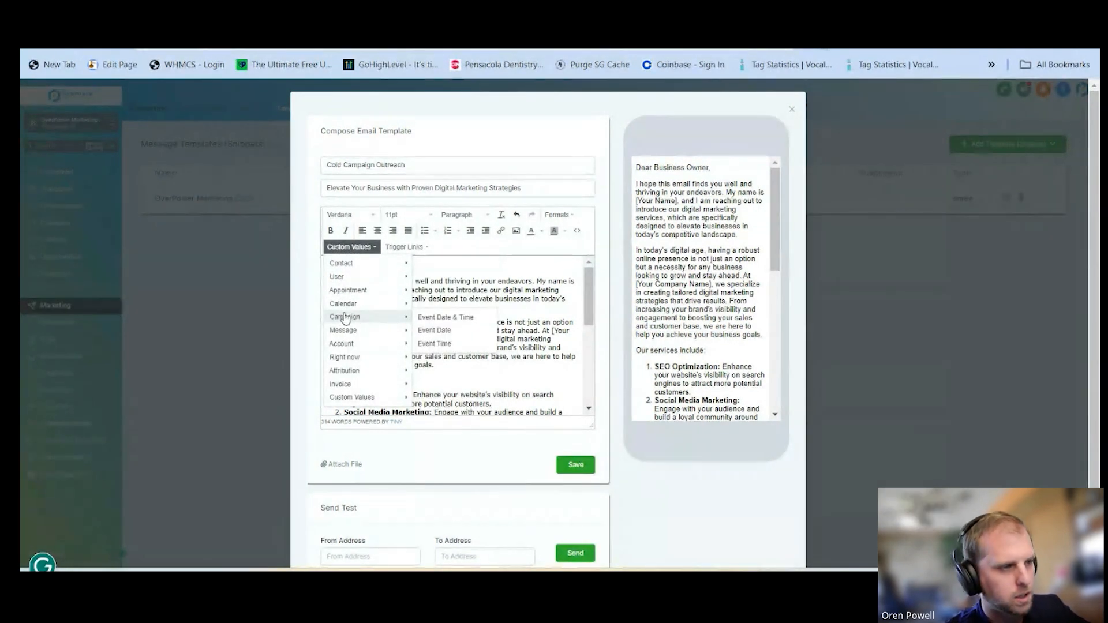
mouse_move(362, 267)
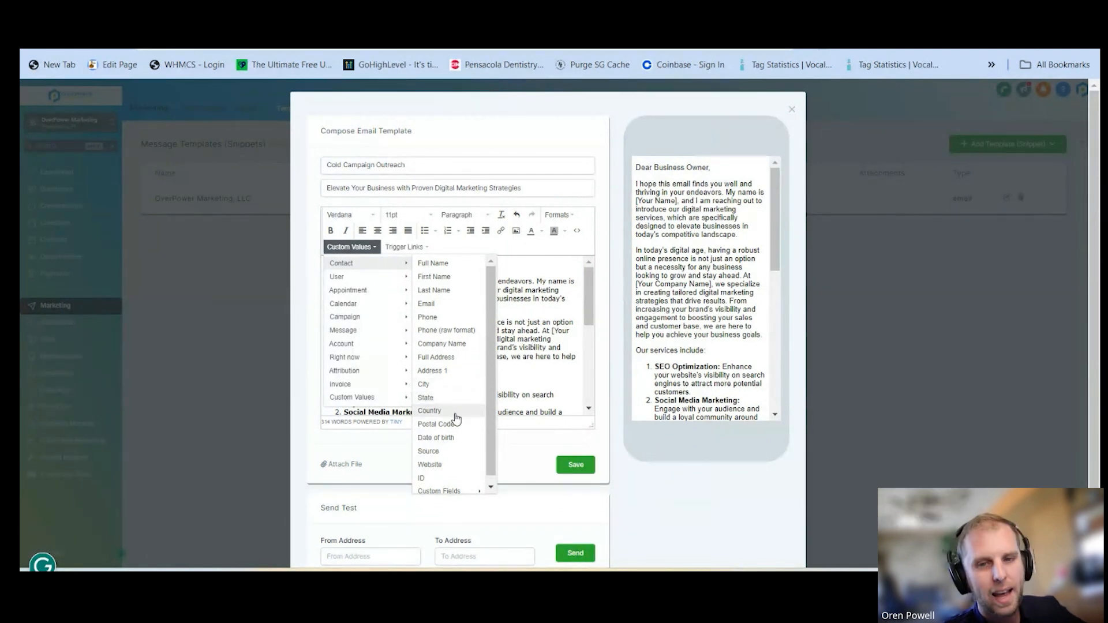
left_click(454, 278)
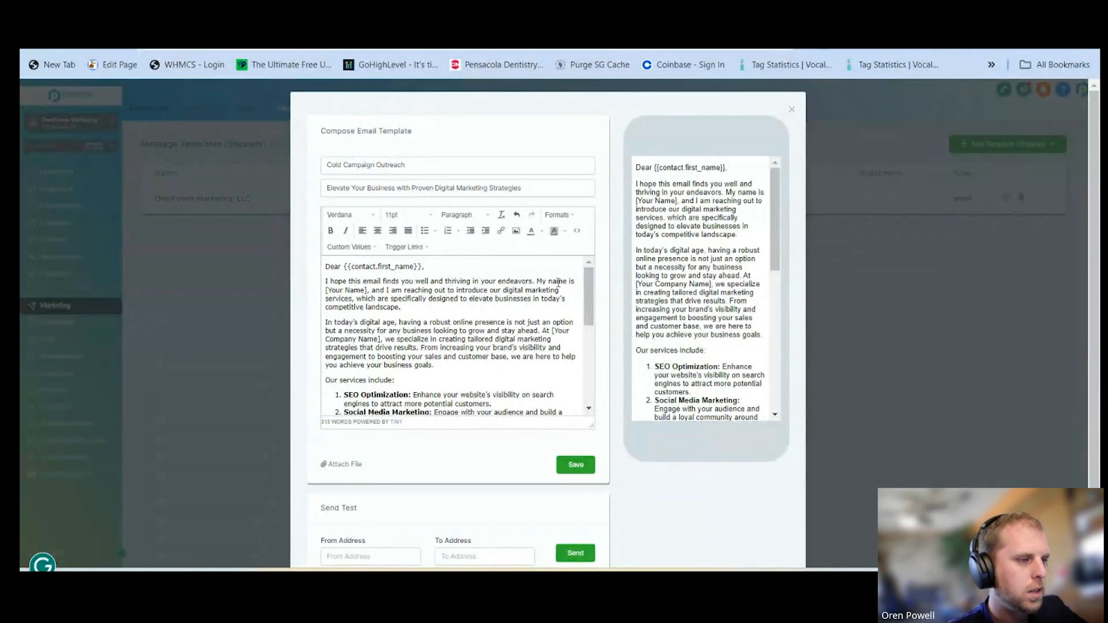
Replace the "[Your Name]" placeholder in the opening paragraph with the user's First Name custom value
left_click_drag(367, 290, 324, 291)
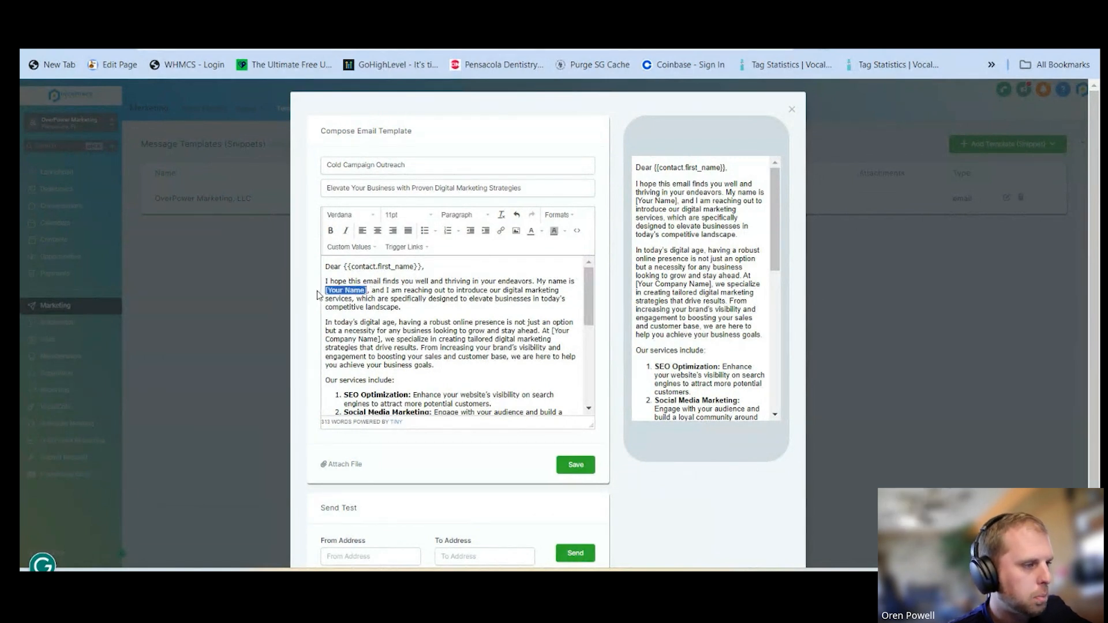
left_click(352, 248)
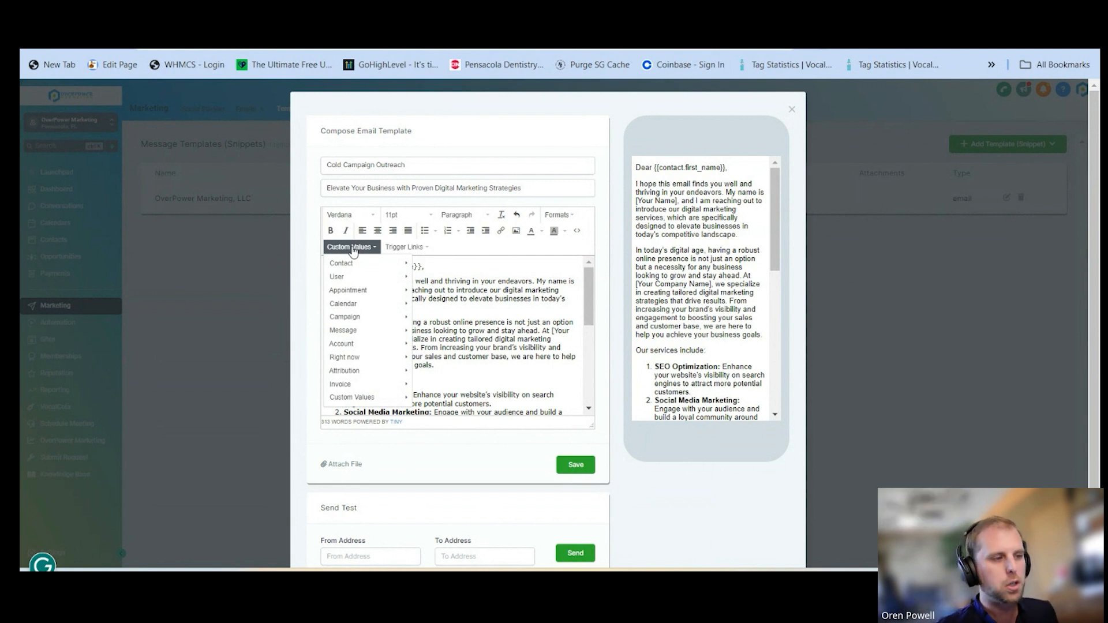
mouse_move(377, 375)
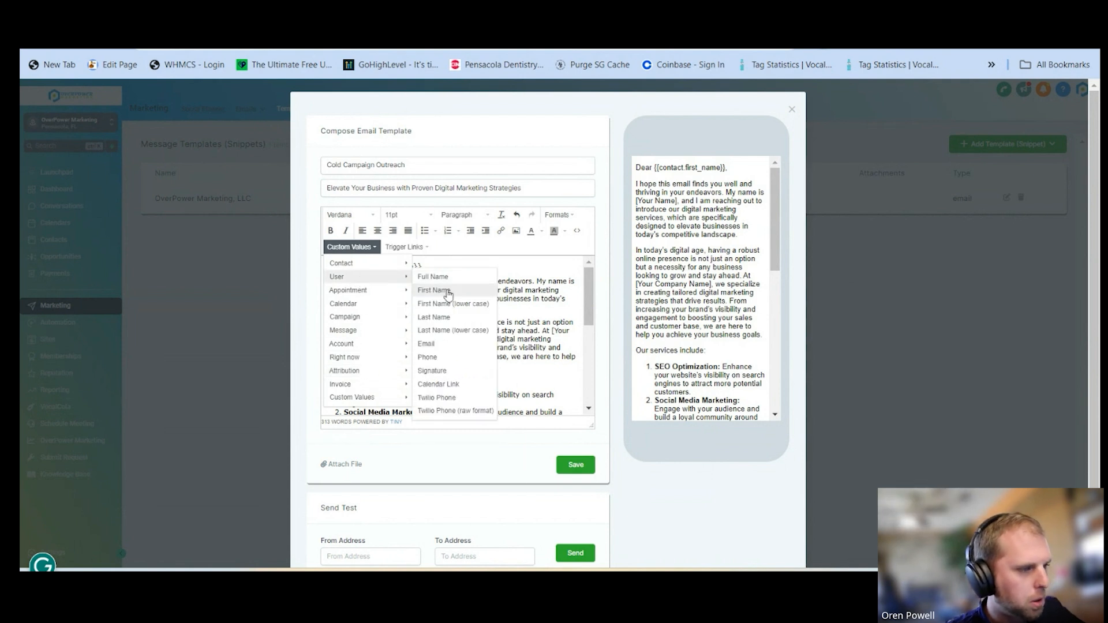
left_click(449, 291)
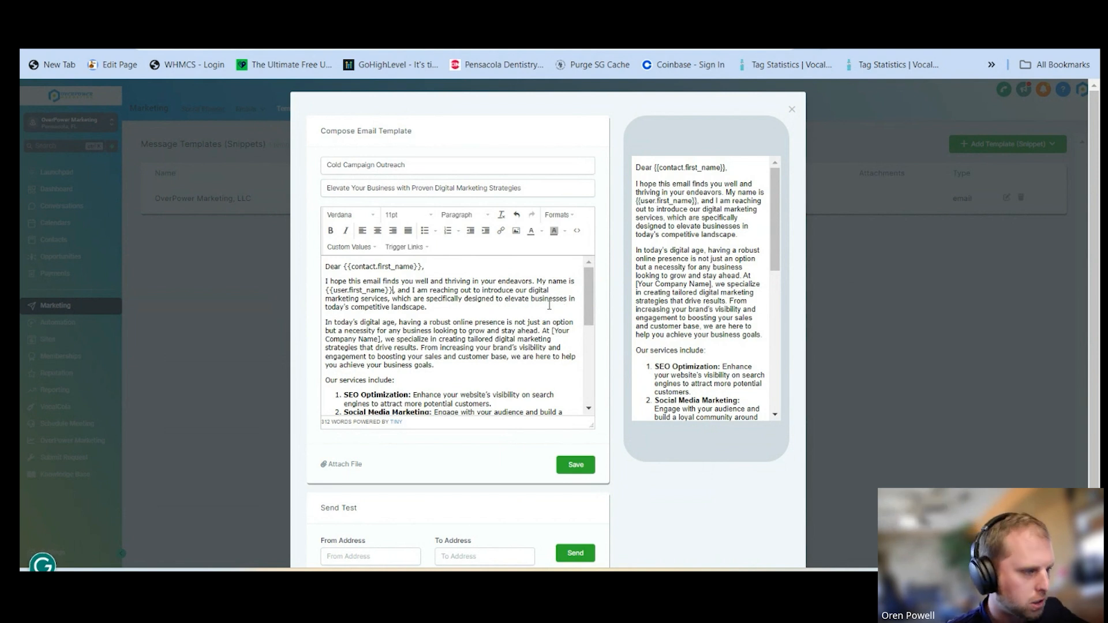
Replace "[Your Company Name]" in the "In today's digital age" paragraph with the account's Name custom value
scroll(399, 324, "down", 1)
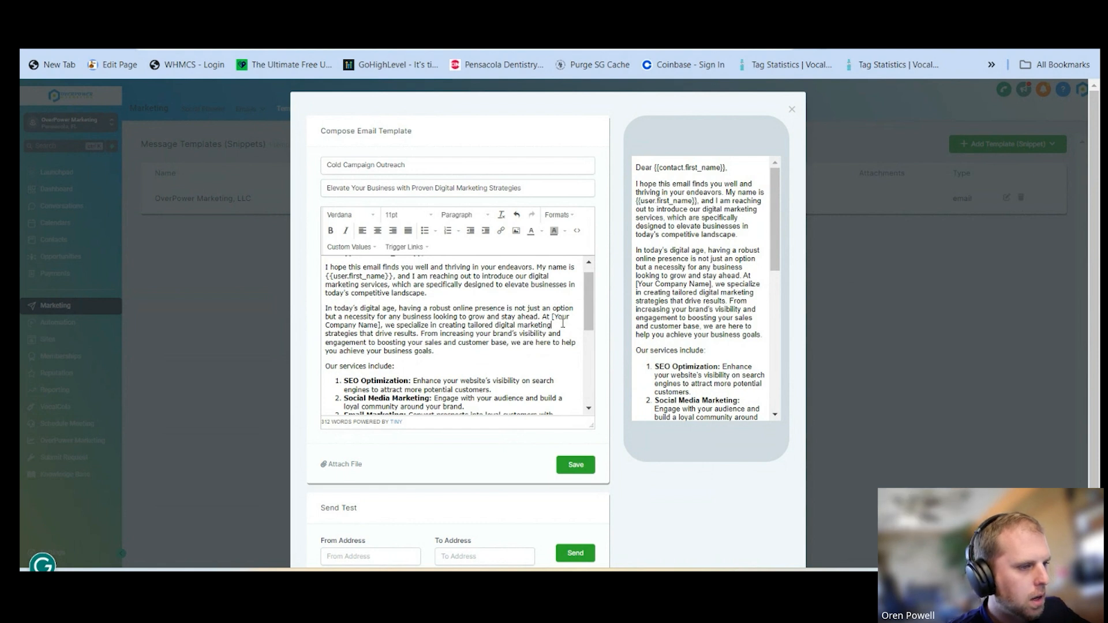
left_click_drag(552, 318, 380, 326)
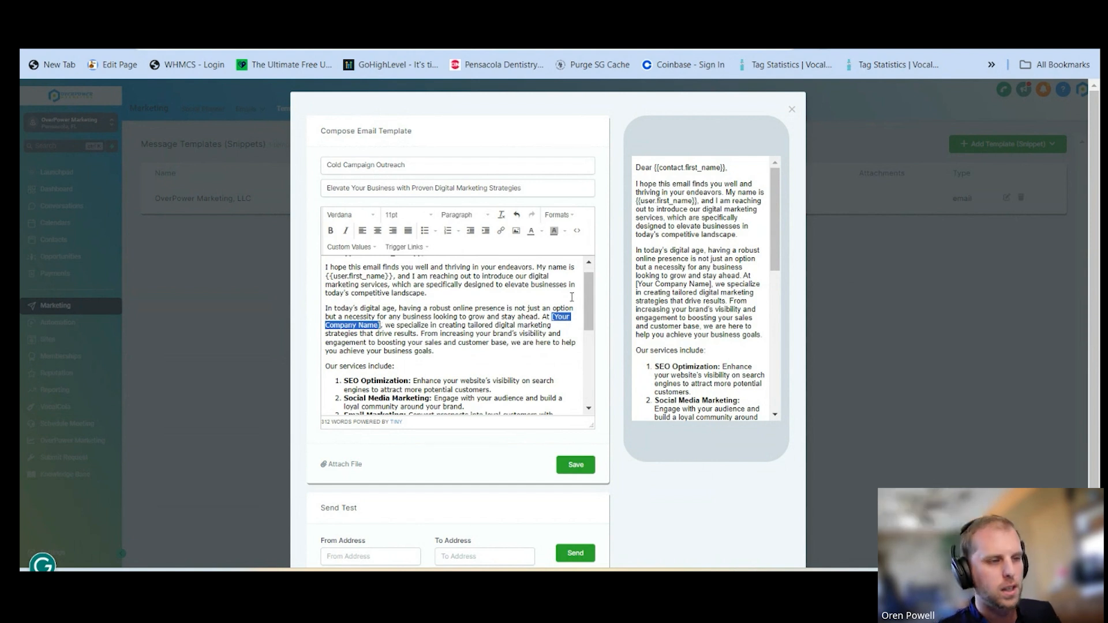
left_click(338, 248)
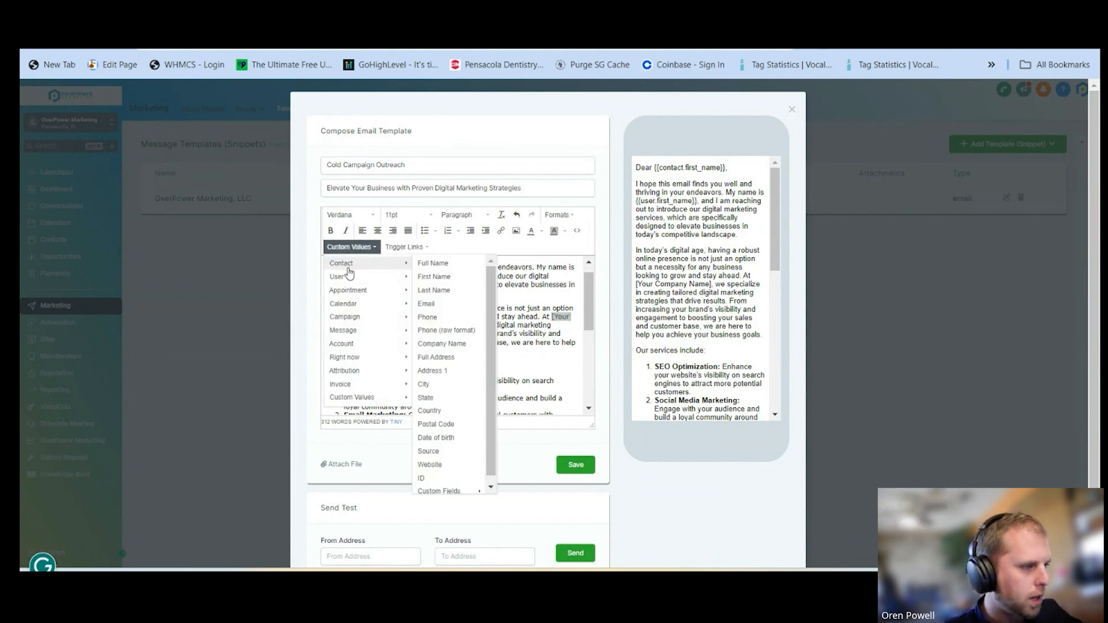
mouse_move(363, 344)
left_click(449, 344)
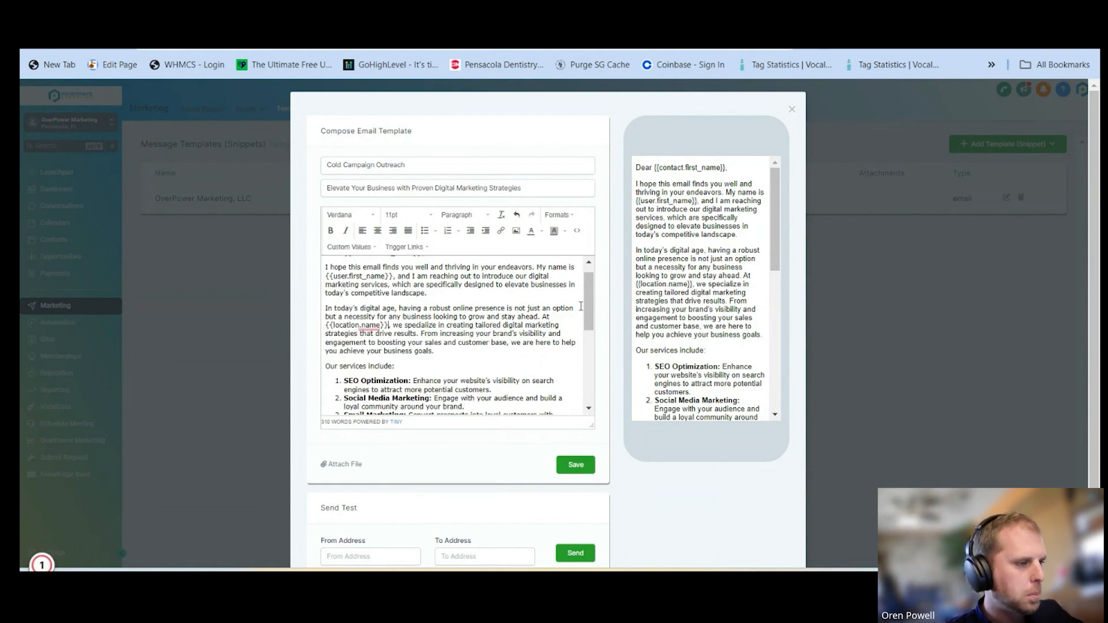
Replace "[Your Company Name]" in the "Thank you for considering" sentence with the account's Name custom value
scroll(413, 301, "down", 3)
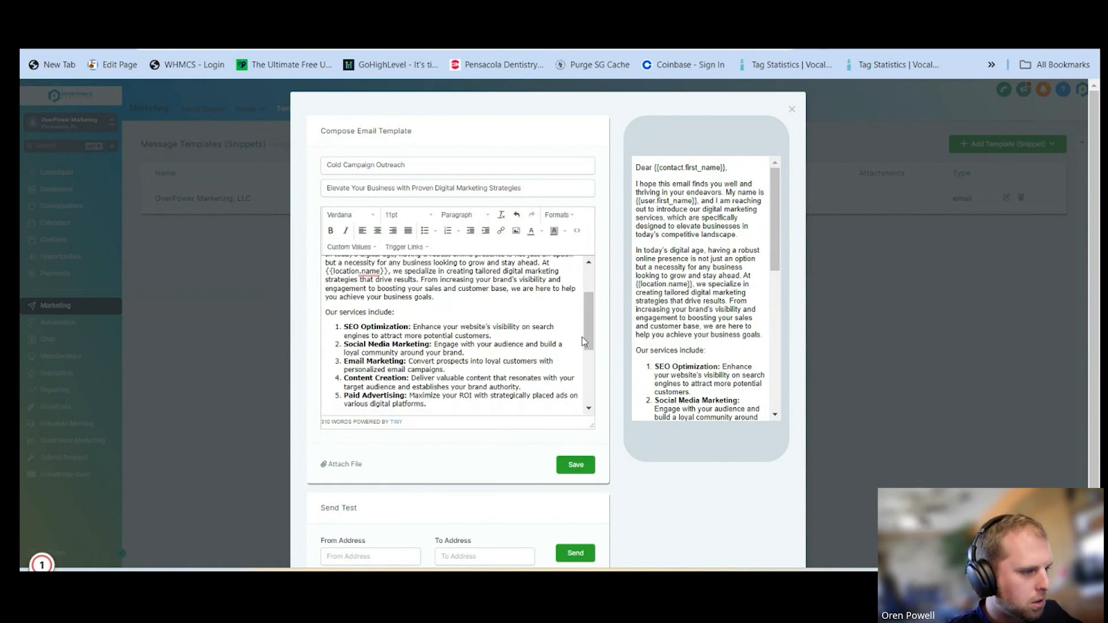
left_click_drag(587, 337, 592, 407)
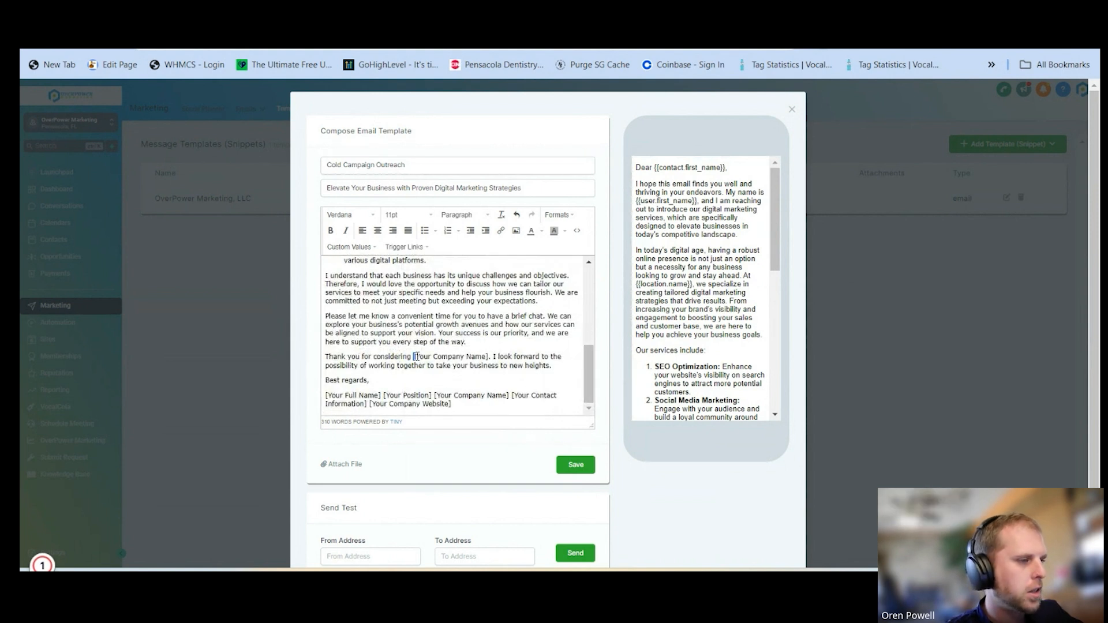
left_click_drag(414, 357, 489, 358)
left_click(350, 247)
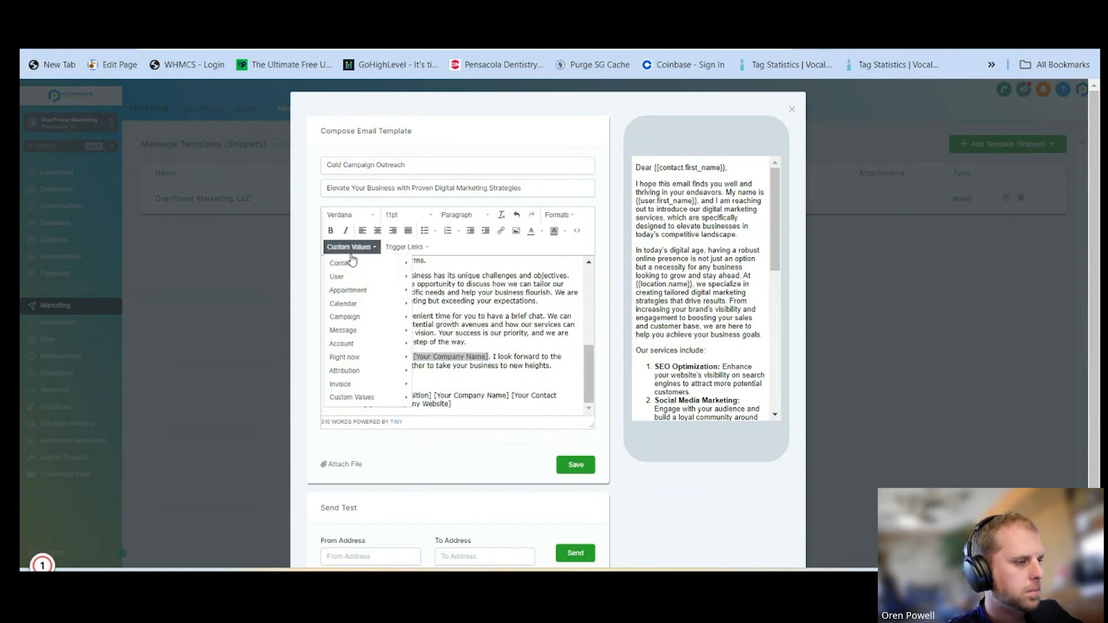
mouse_move(369, 344)
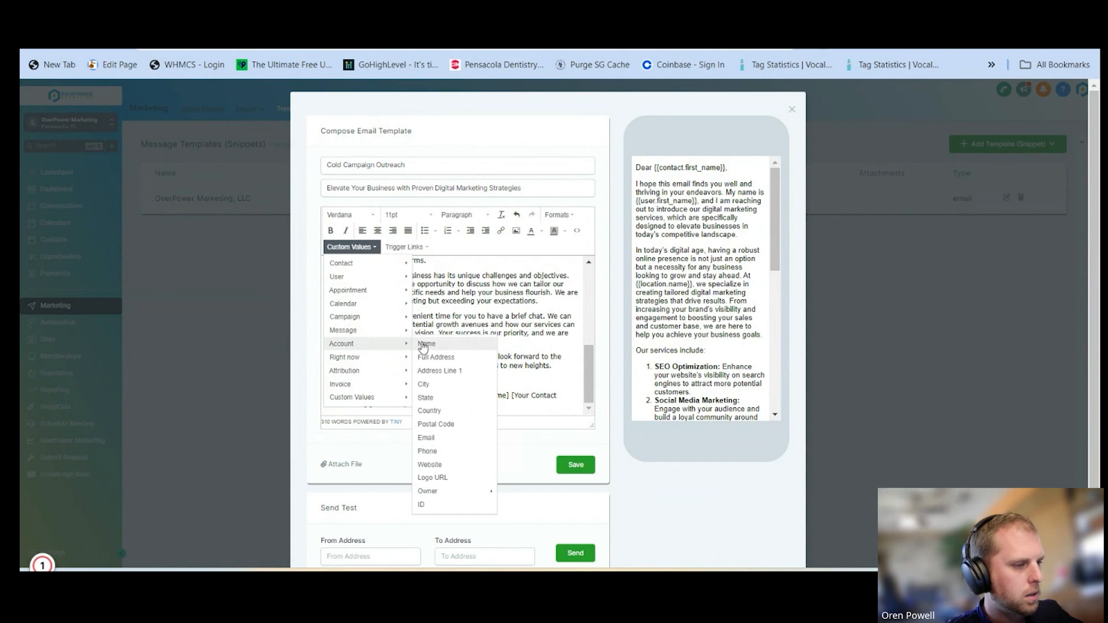
left_click(425, 344)
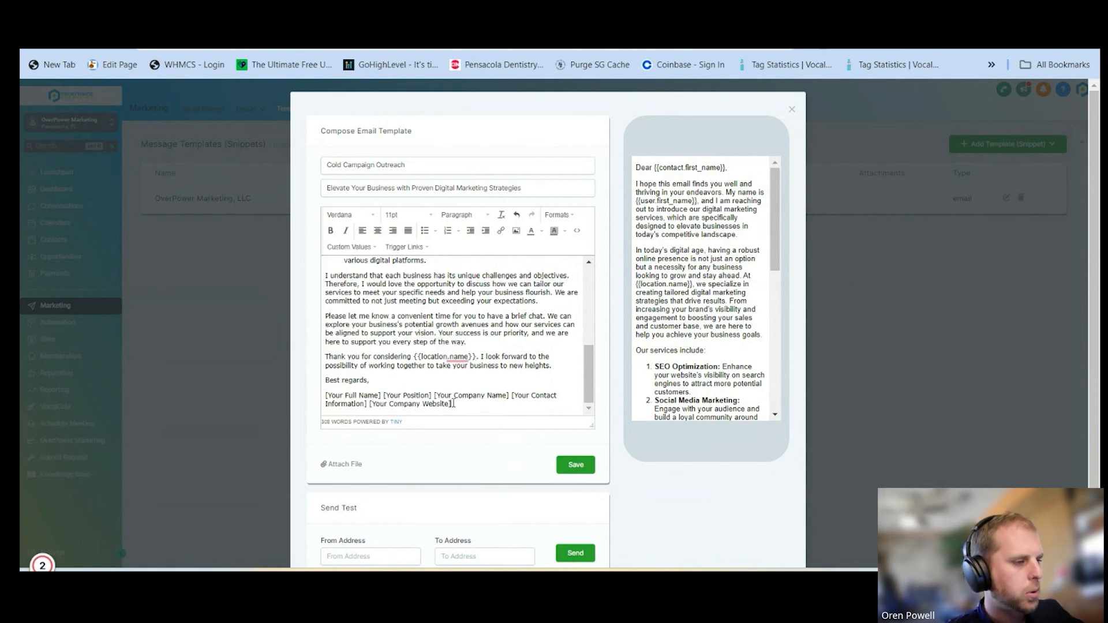
Replace the bracketed contact placeholders below "Best regards," with the user's Signature custom value
left_click_drag(455, 405, 326, 390)
key("ctrl+c")
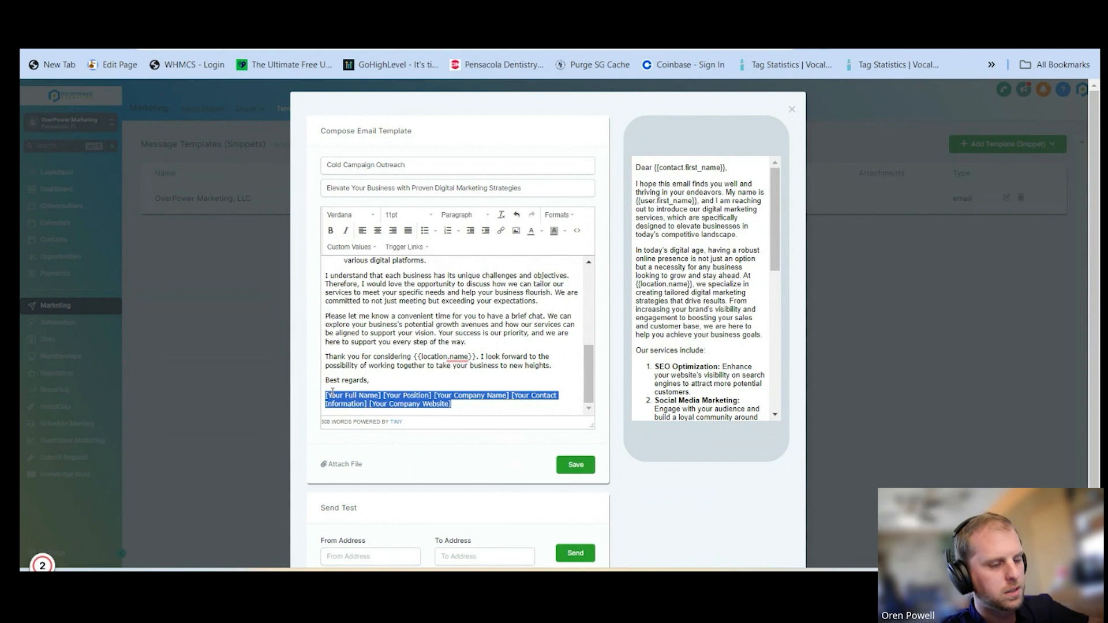
key("BackSpace")
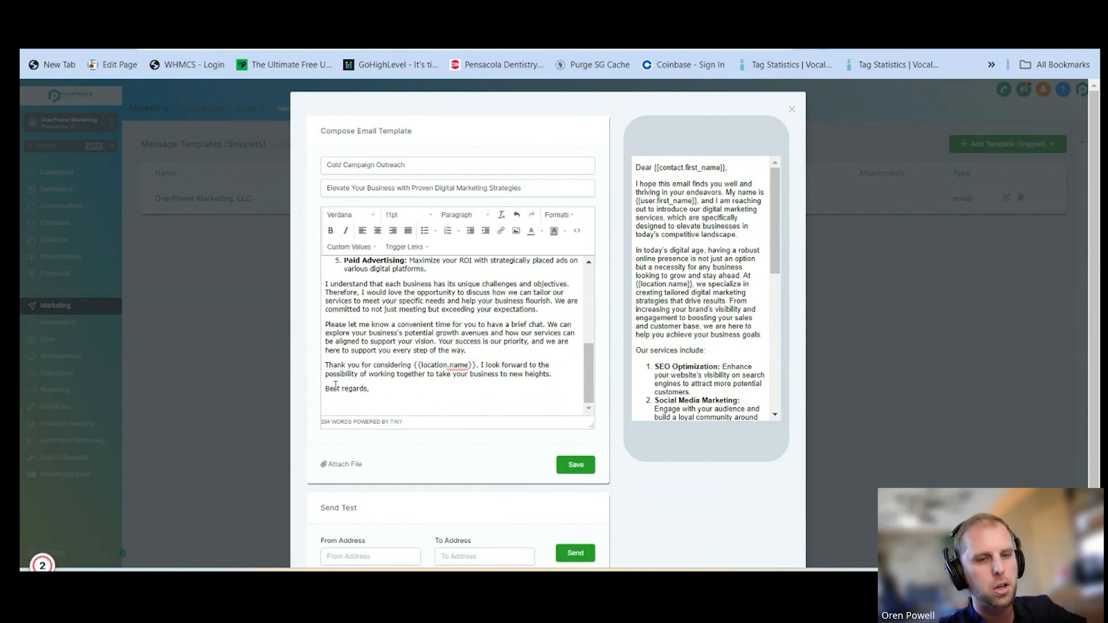
left_click(347, 248)
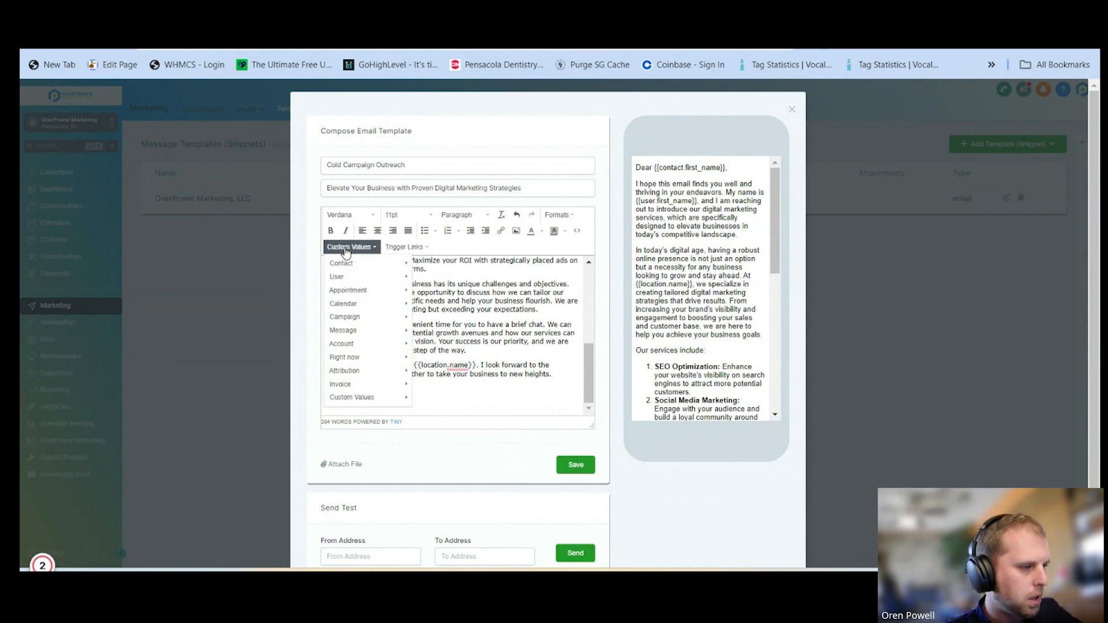
mouse_move(344, 277)
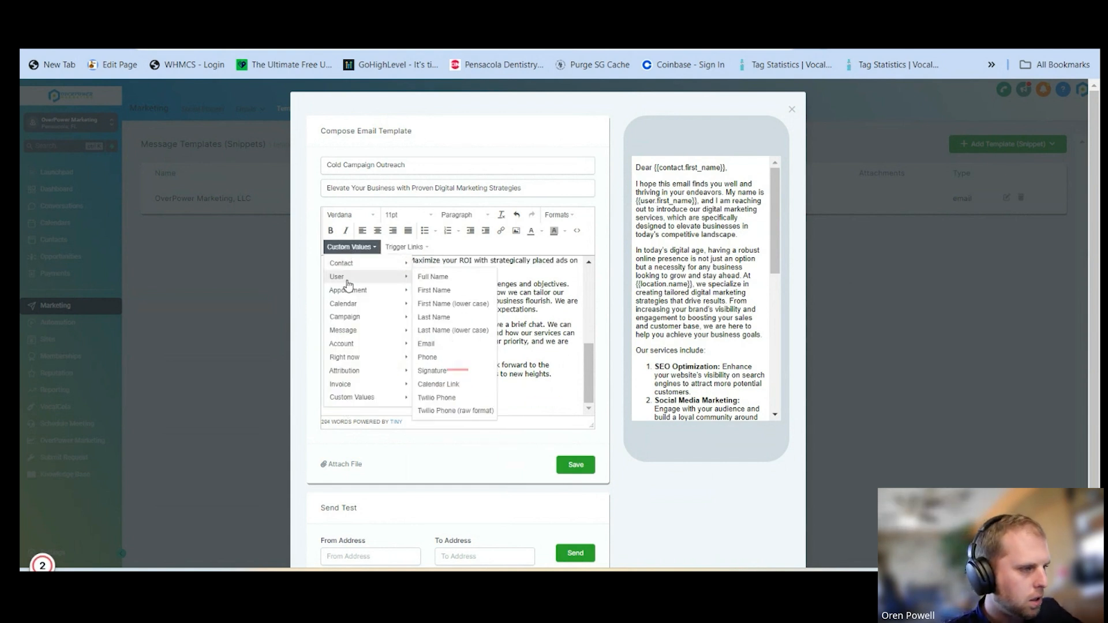
left_click(425, 372)
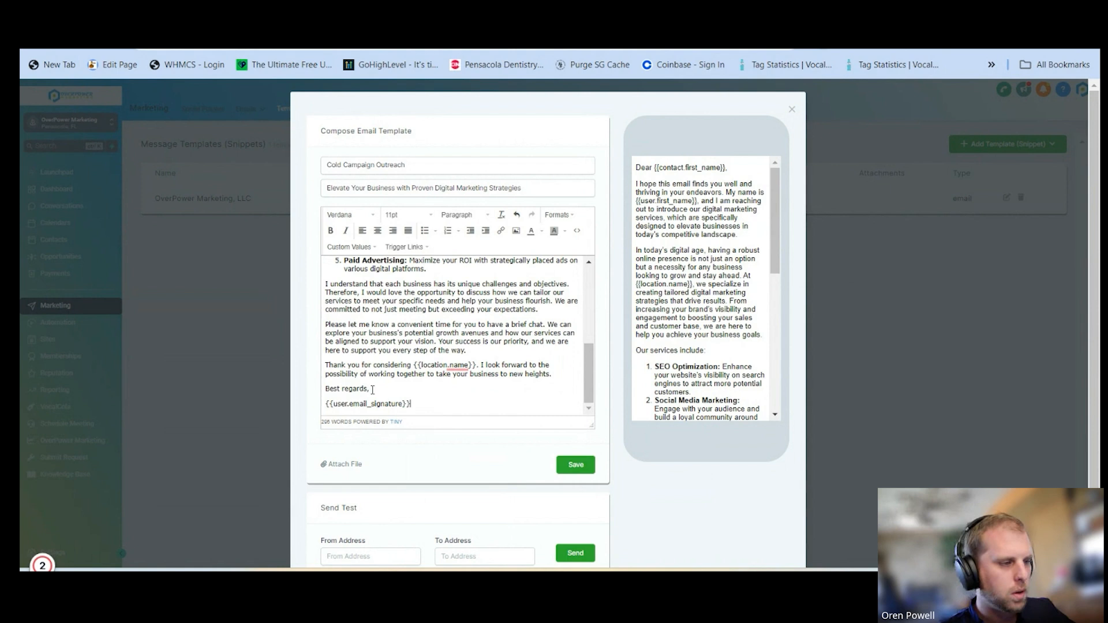
Delete the "Best regards," line together with its empty line from the end of the email
left_click_drag(373, 389, 320, 395)
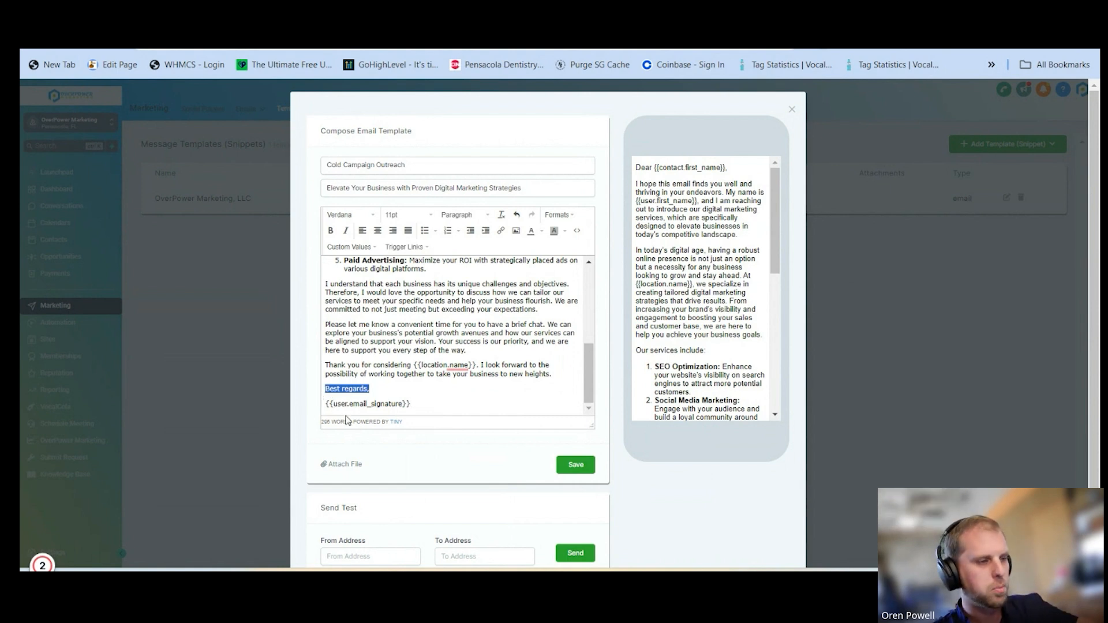
key("BackSpace")
key("BackSpace")
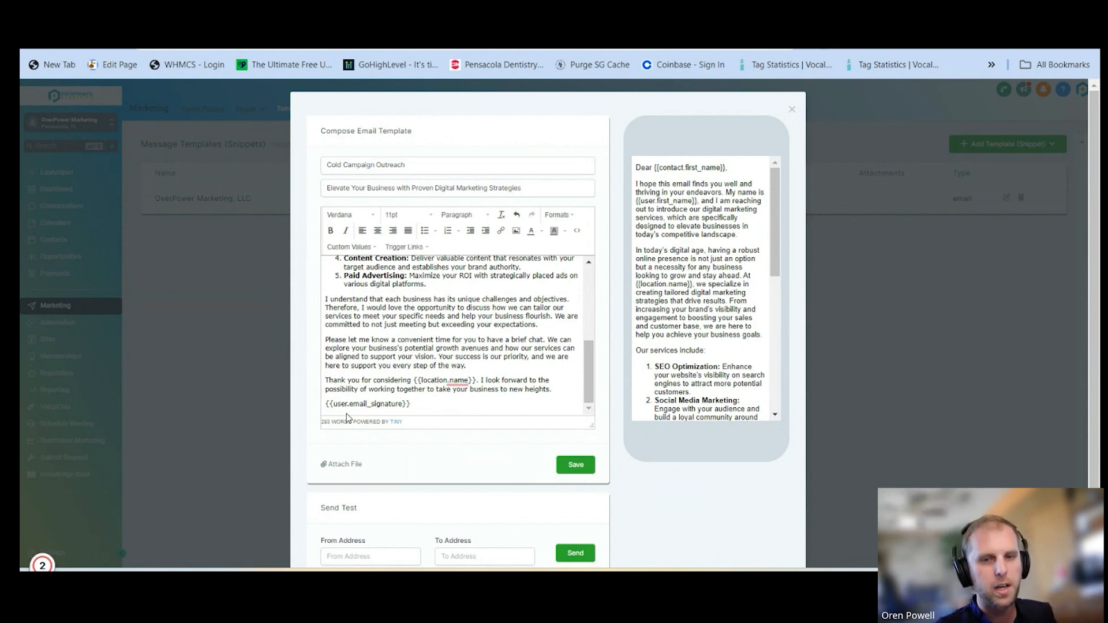
Put the bracketed full name, position, company, contact and website placeholders back in place of the signature custom value
scroll(405, 348, "down", 1)
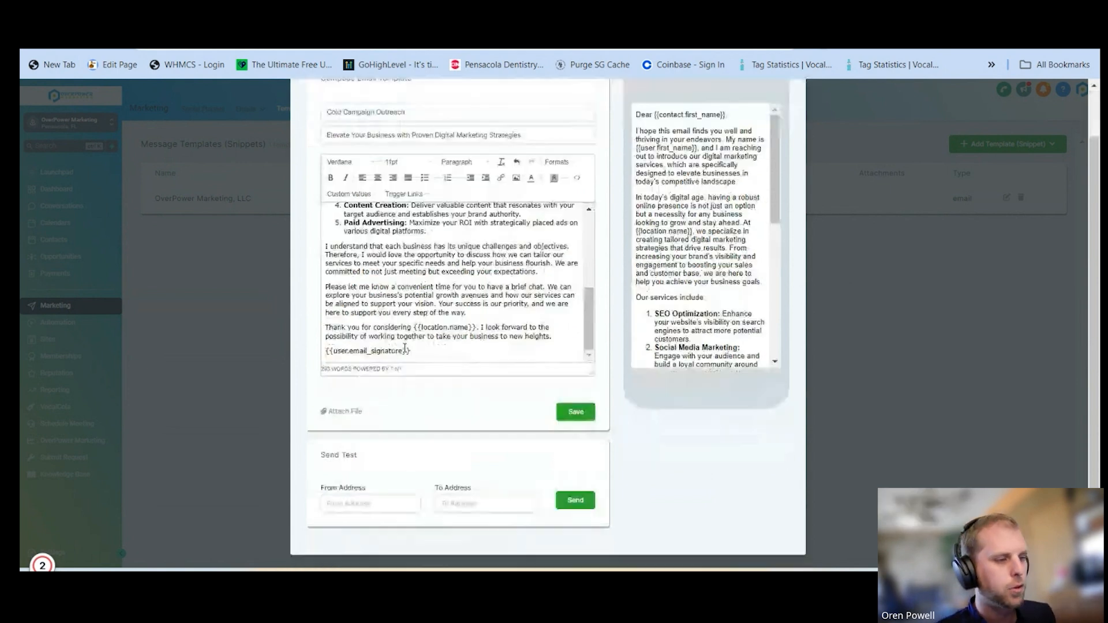
left_click(420, 354)
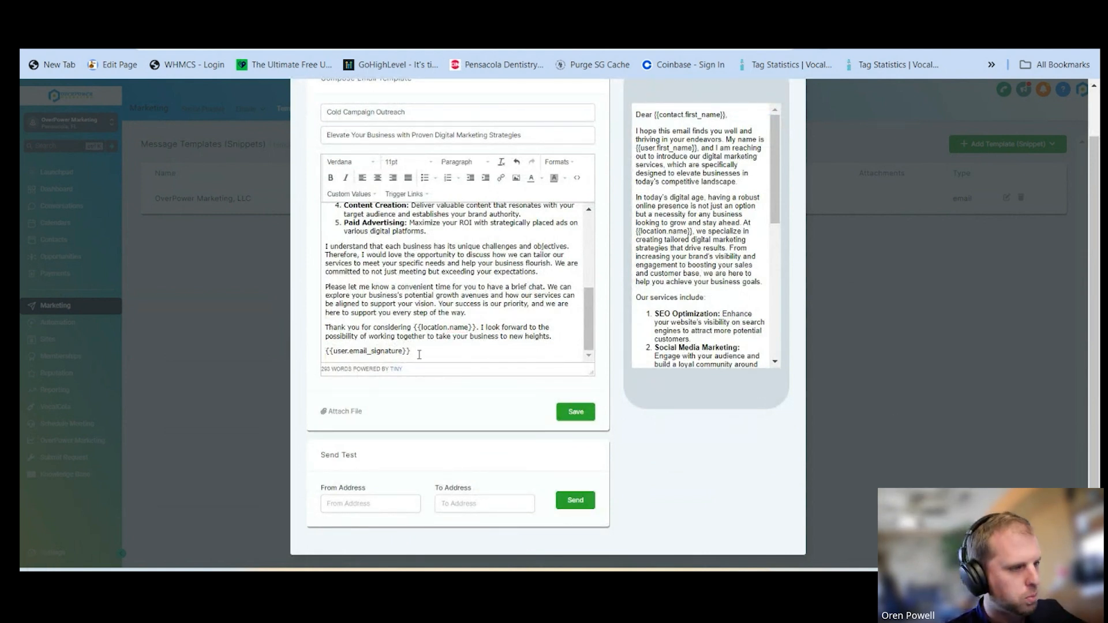
left_click_drag(423, 350, 325, 353)
key("ctrl+v")
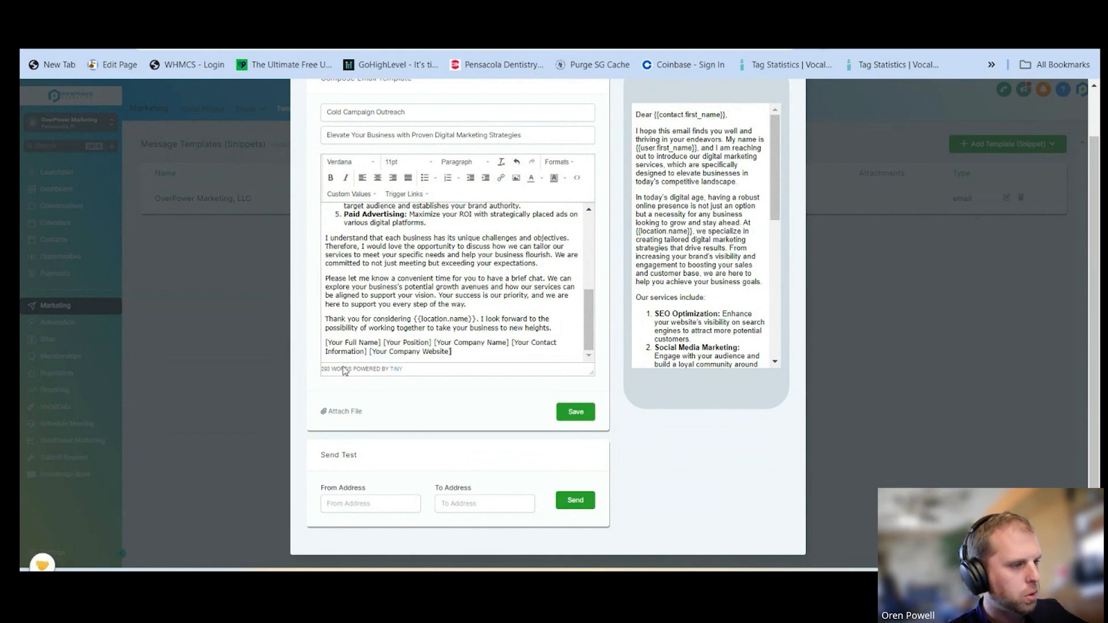
Split the closing placeholders onto separate lines and replace "[Your Full Name]" with the user's Full Name custom value
left_click(385, 343)
key("Return")
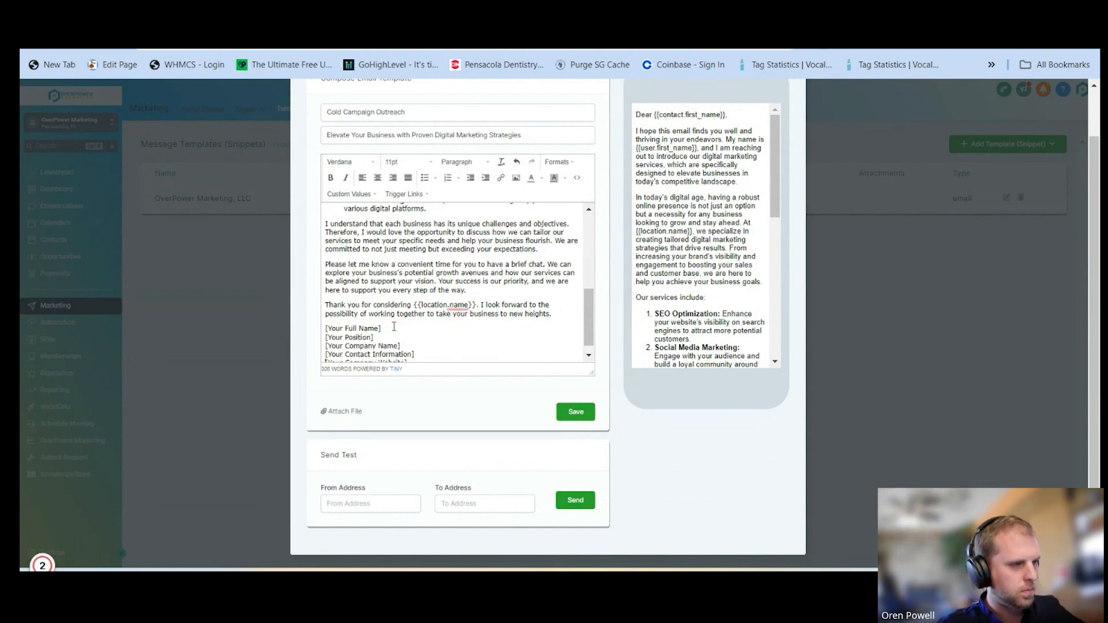
left_click_drag(382, 329, 324, 328)
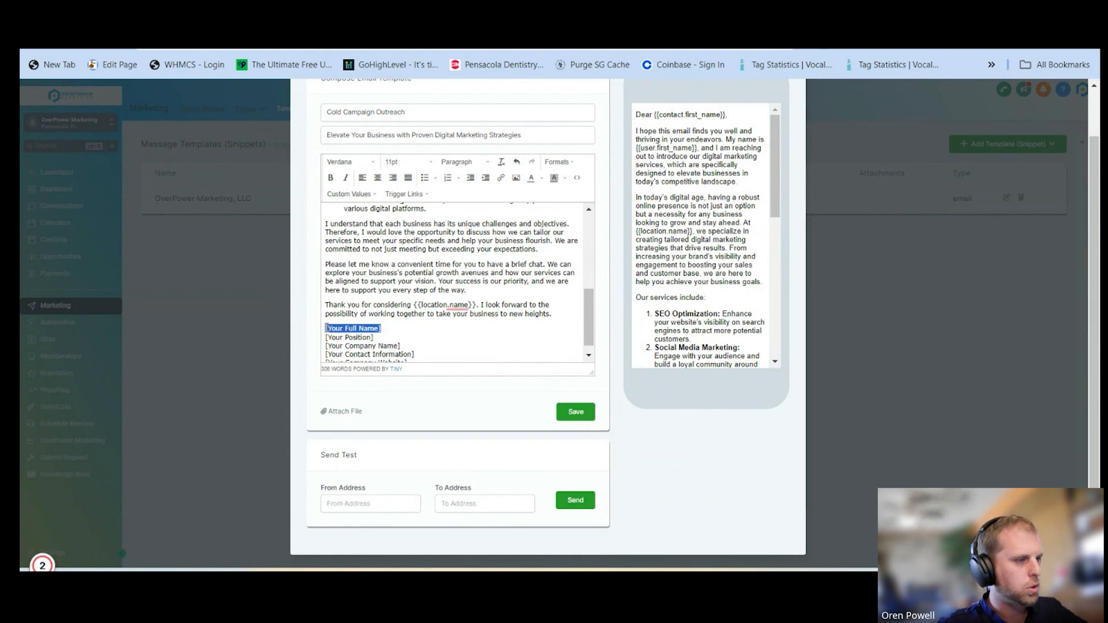
left_click(351, 194)
mouse_move(349, 225)
left_click(425, 225)
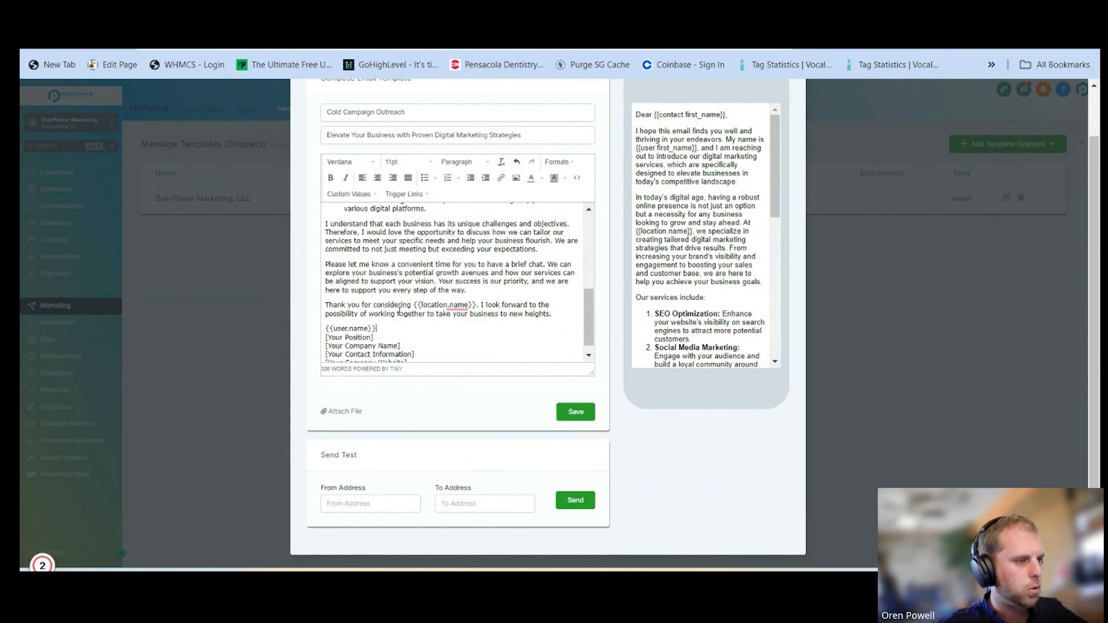
Remove the "[Your Position]" line and replace "[Your Company Name]" in the closing block with the account's Name custom value
left_click_drag(377, 338, 319, 345)
key("BackSpace")
key("BackSpace")
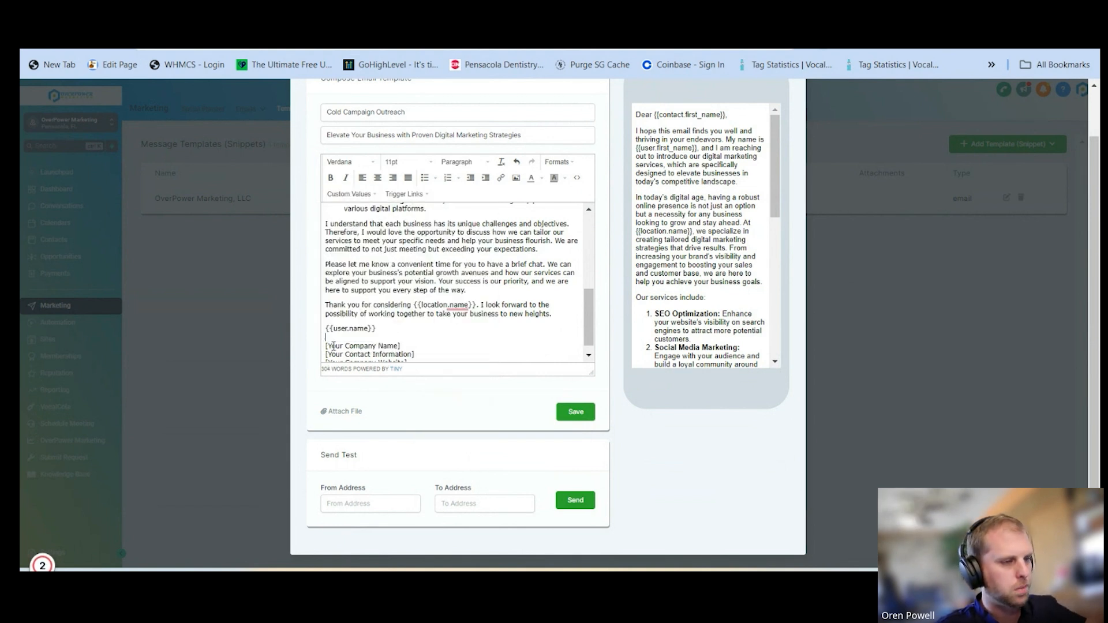
left_click_drag(400, 338, 326, 338)
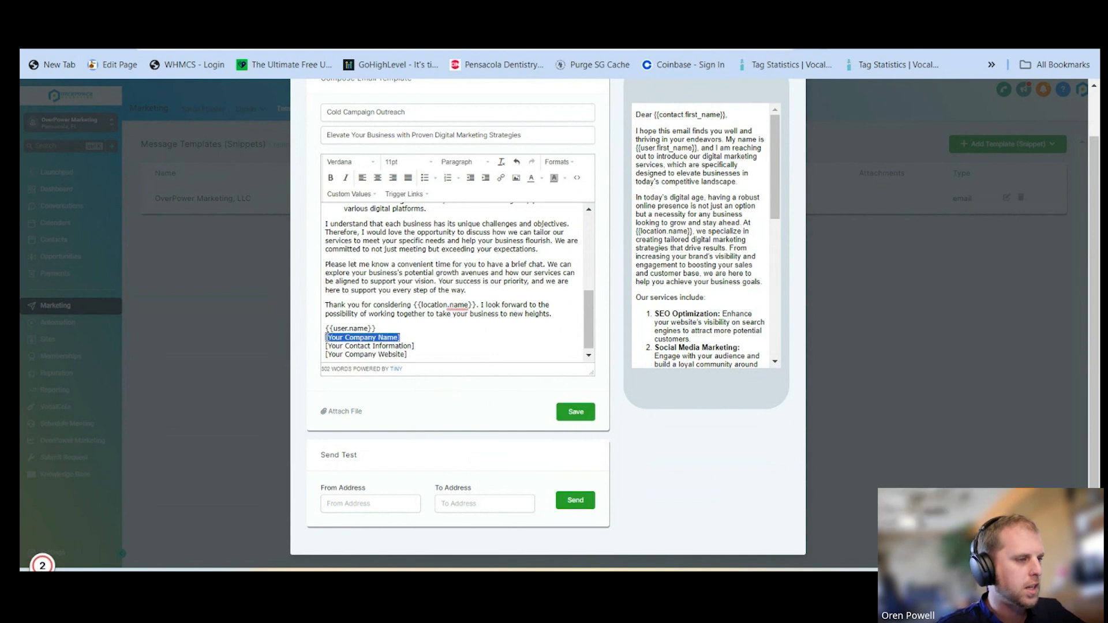
left_click(347, 196)
mouse_move(358, 226)
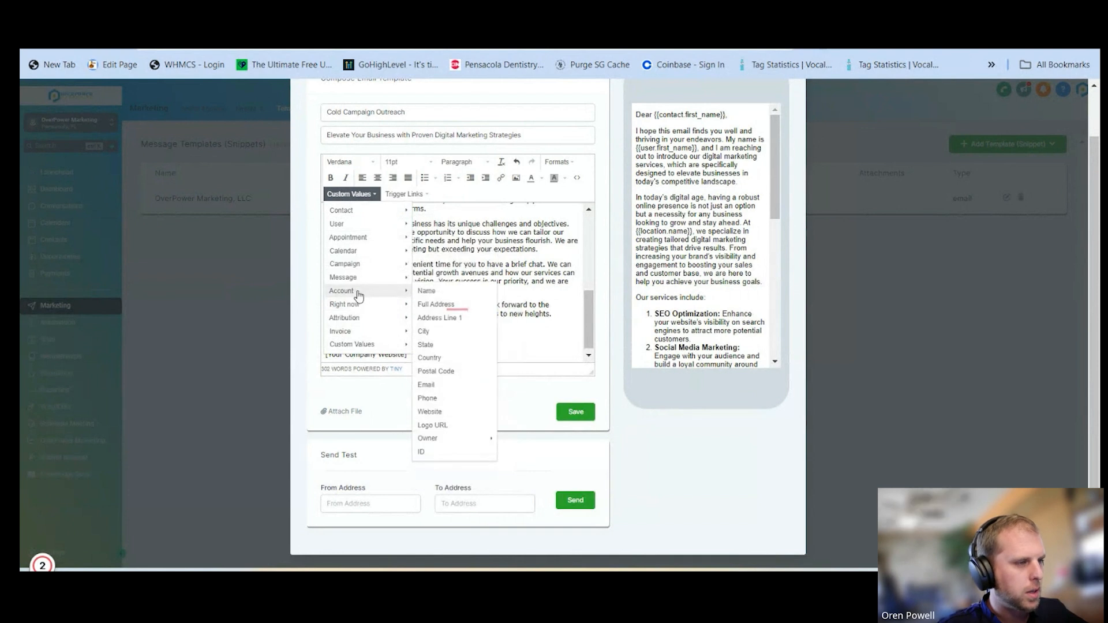
left_click(432, 289)
Replace "[Your Contact Information]" with the user's Phone custom value and add the user's Email custom value on a new line below
left_click_drag(414, 345, 325, 346)
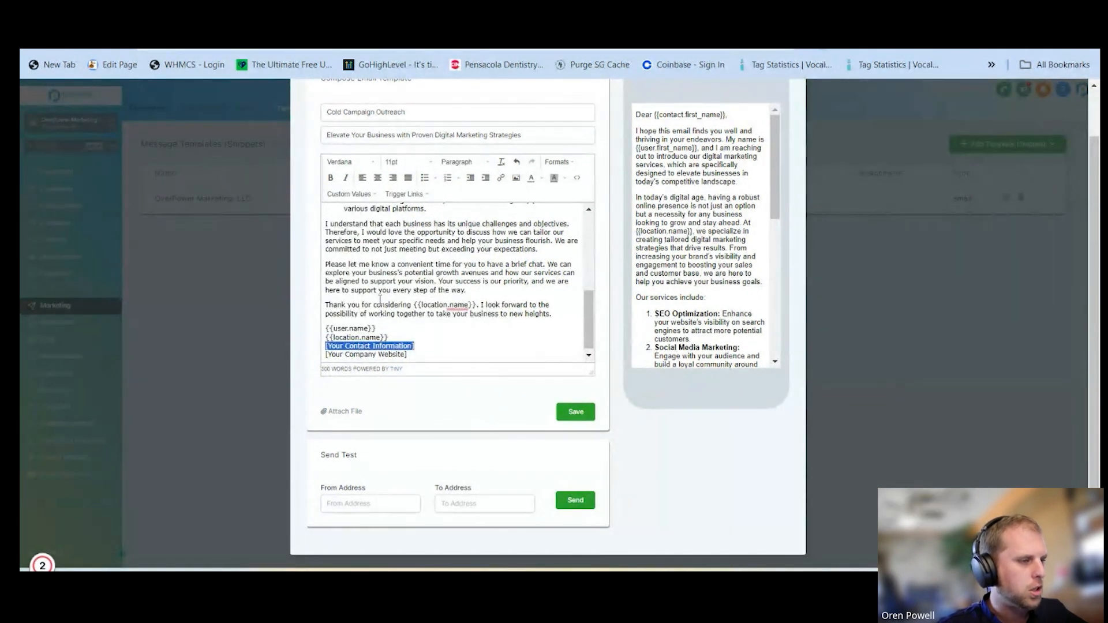
left_click(349, 194)
mouse_move(346, 224)
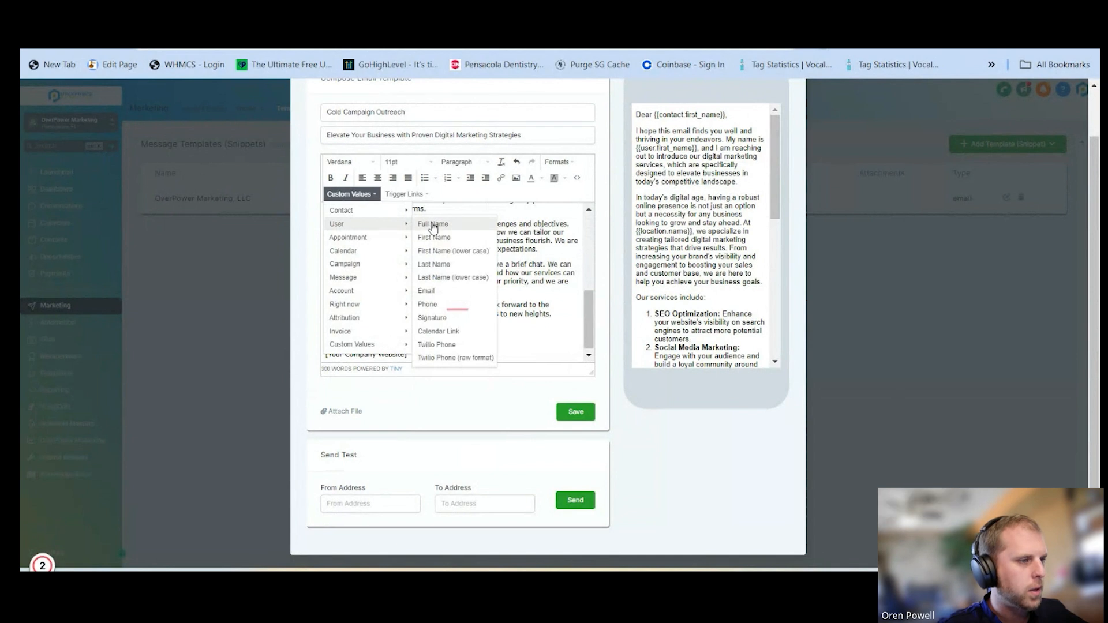
left_click(430, 304)
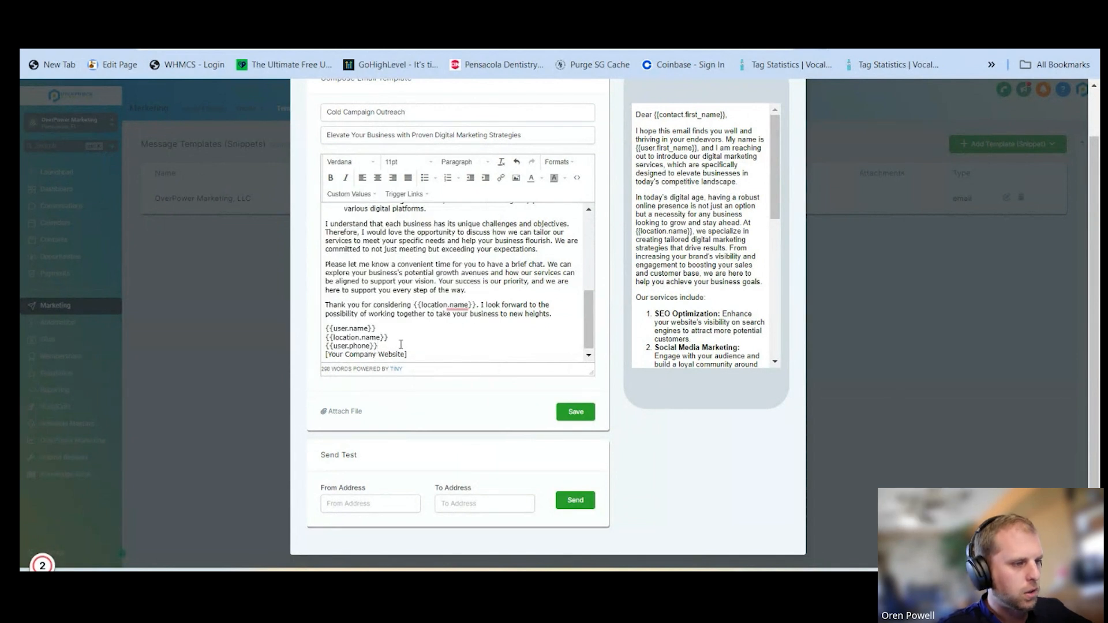
left_click(341, 195)
mouse_move(351, 239)
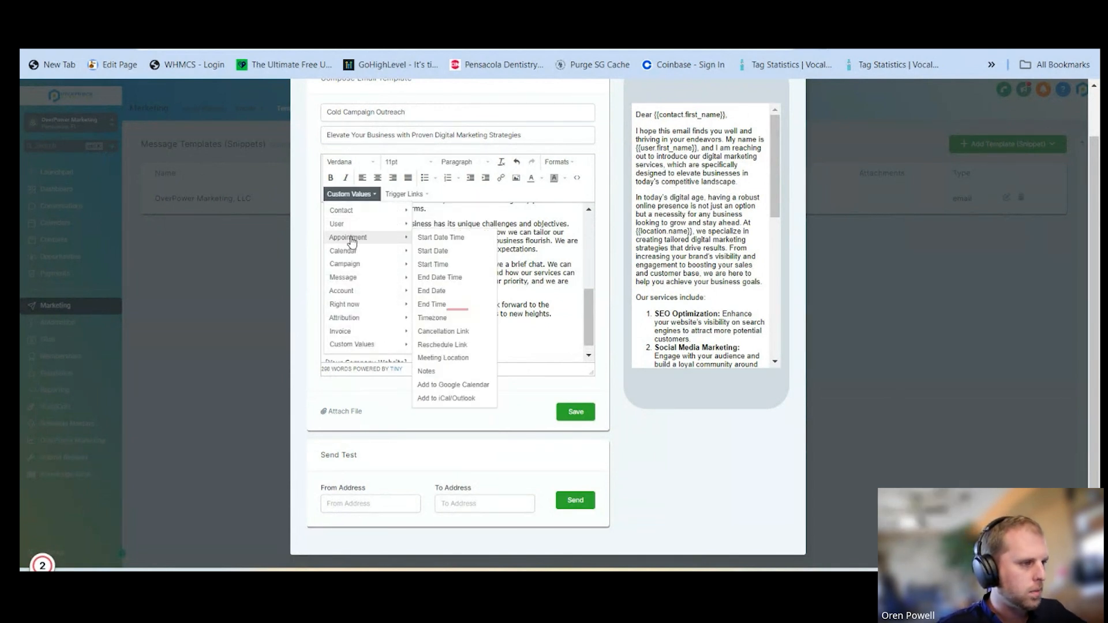
left_click(432, 291)
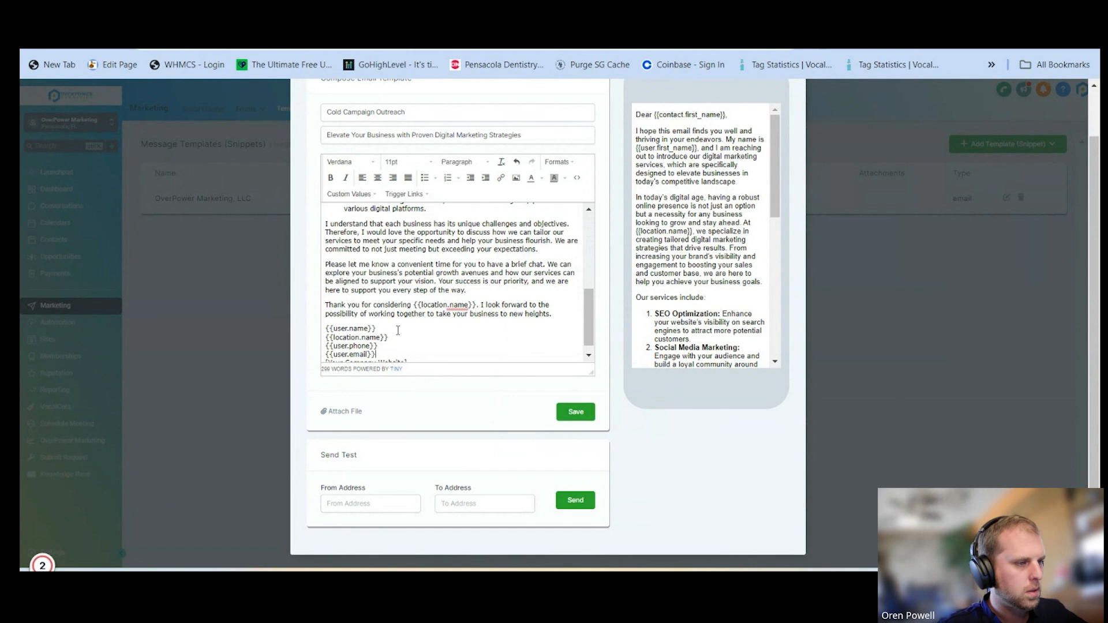
Replace "[Your Company Website]" at the end of the closing block with the account's Website custom value
scroll(398, 330, "down", 1)
left_click_drag(409, 351, 325, 351)
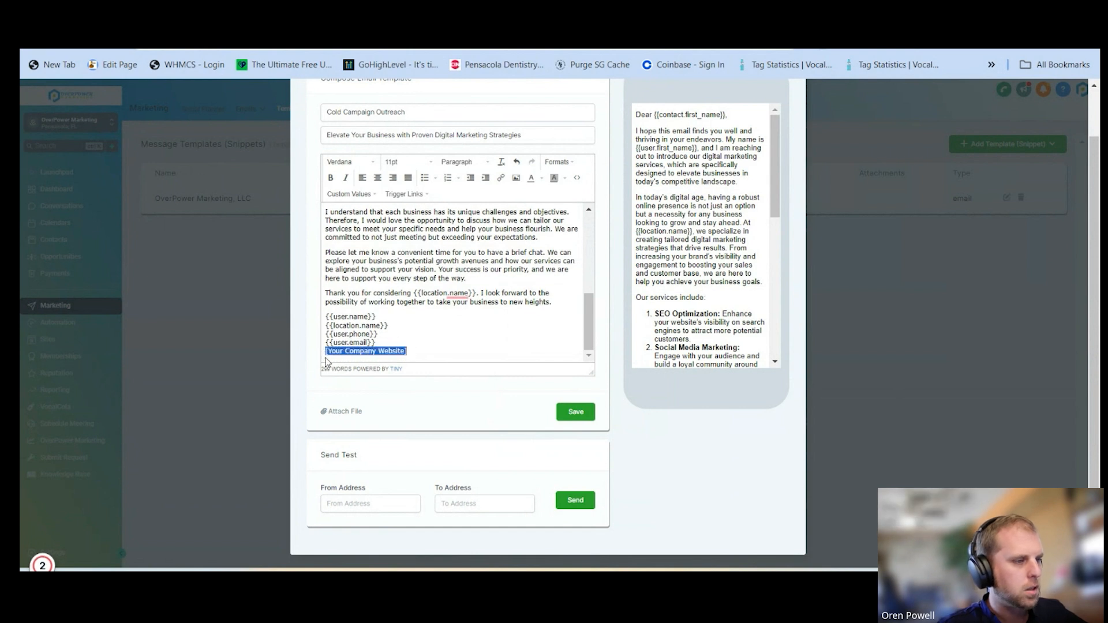
left_click(356, 198)
mouse_move(358, 291)
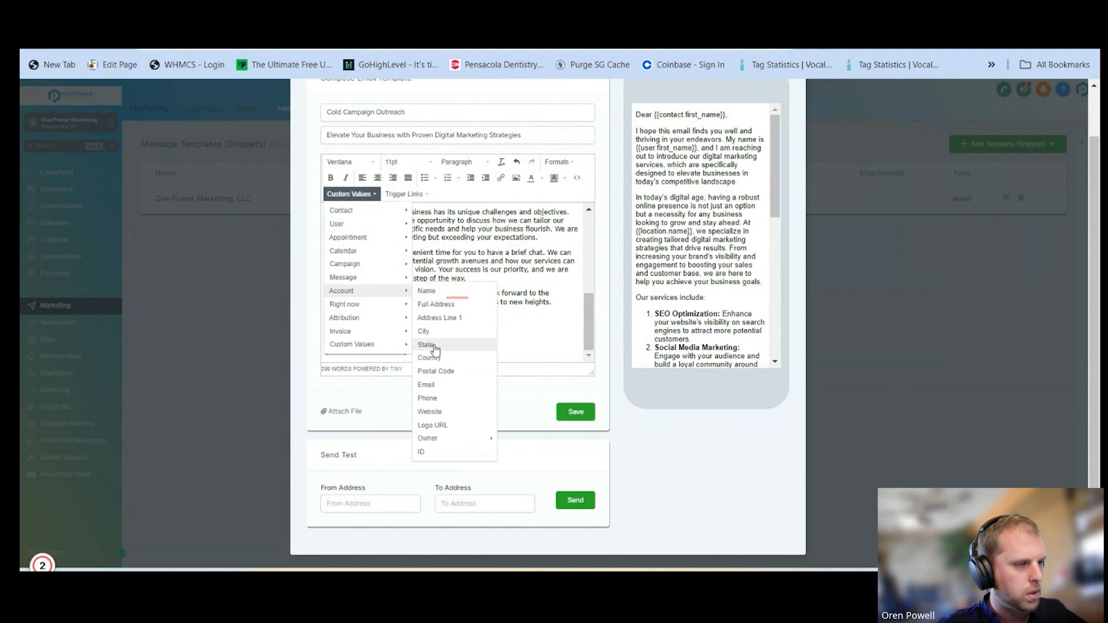
left_click(435, 413)
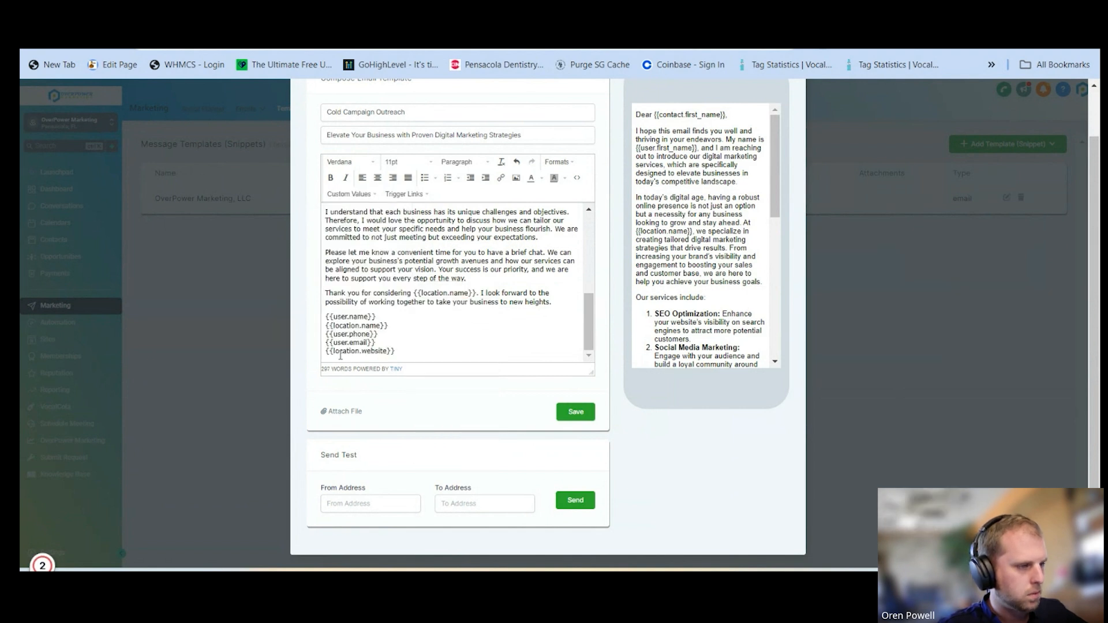
scroll(717, 265, "down", 5)
scroll(717, 265, "down", 3)
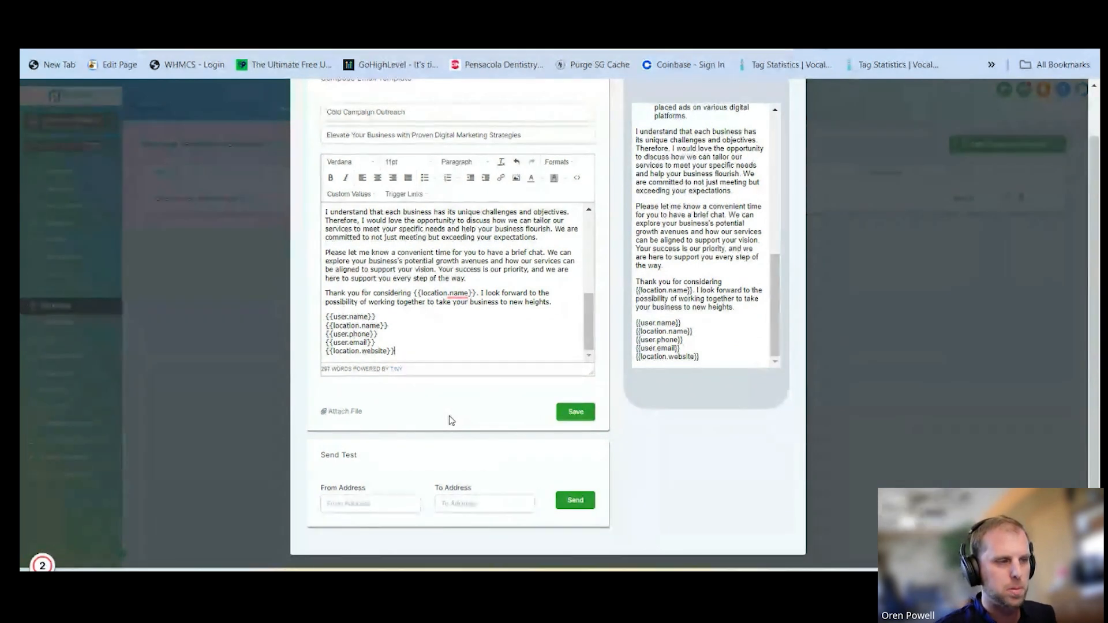
Attach "Client-Request - CDC Artistry.pdf" to the email template and save the template
left_click(342, 411)
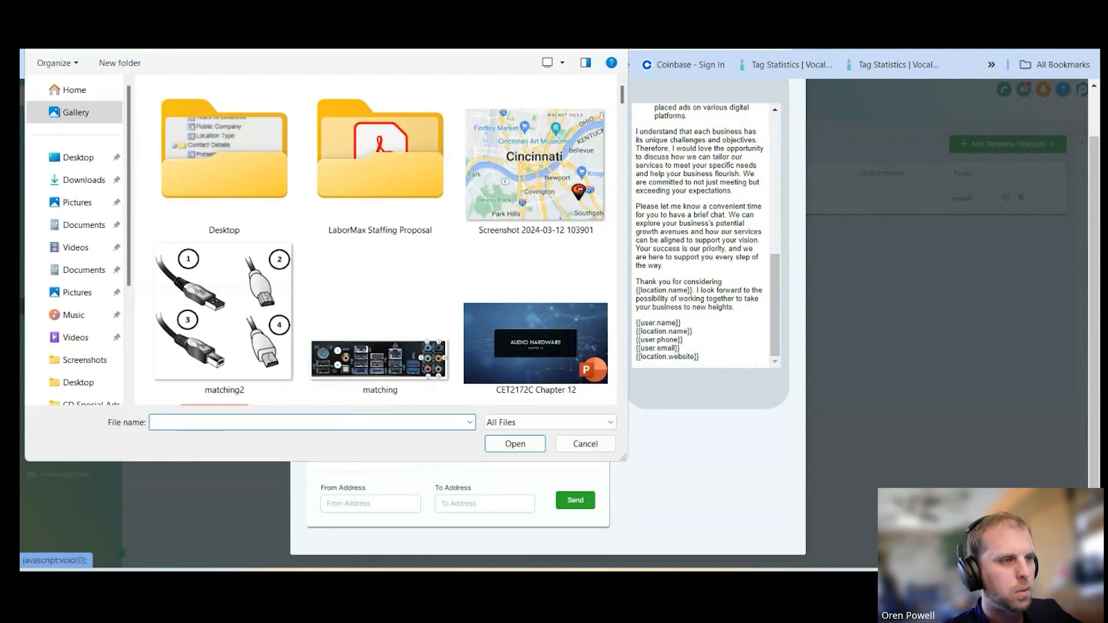
key("Escape")
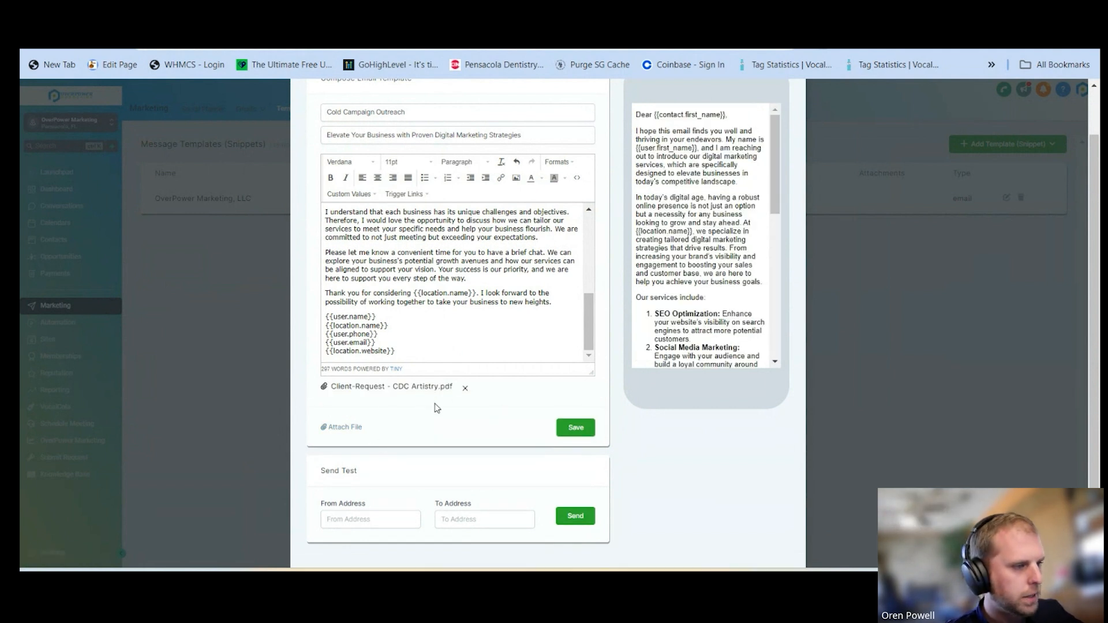
left_click(587, 430)
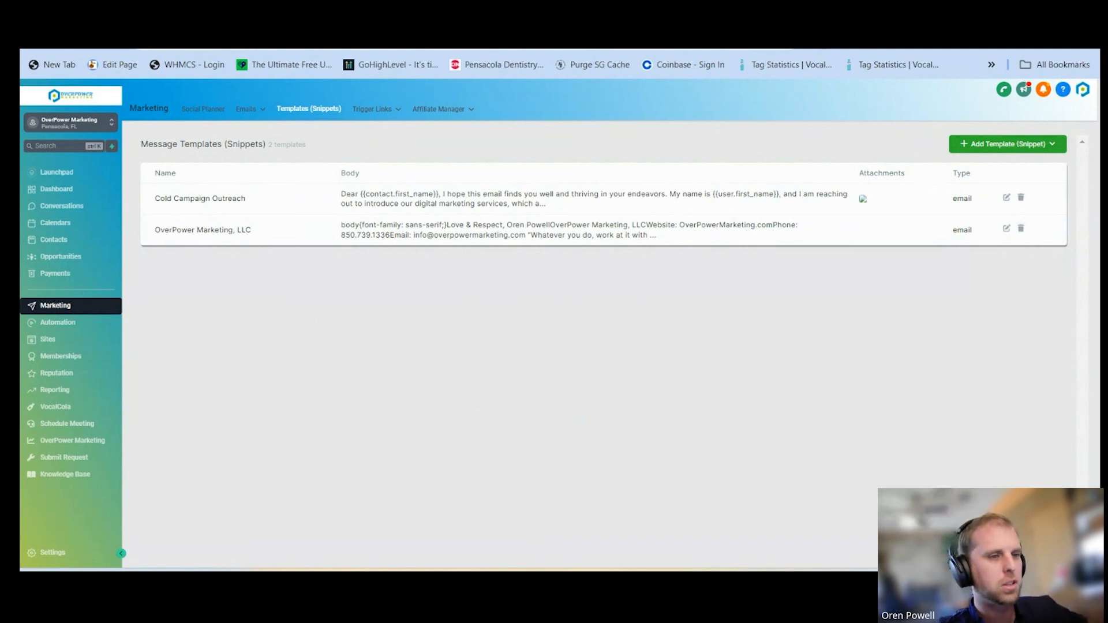
Create a new text template (snippet) and name it "Example"
left_click(989, 146)
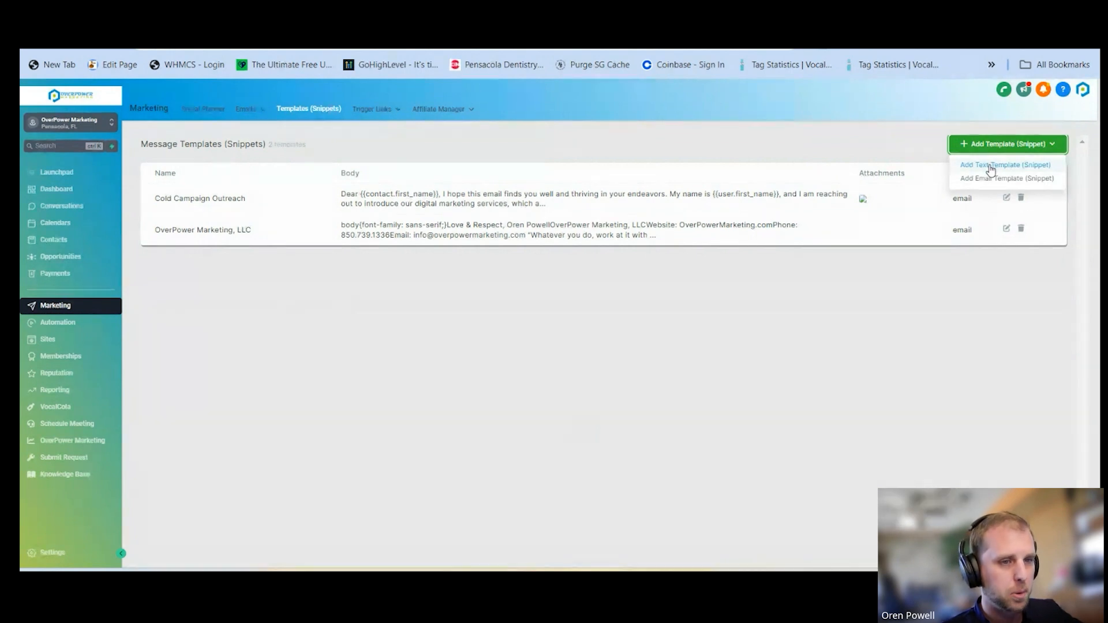
left_click(991, 168)
left_click(376, 165)
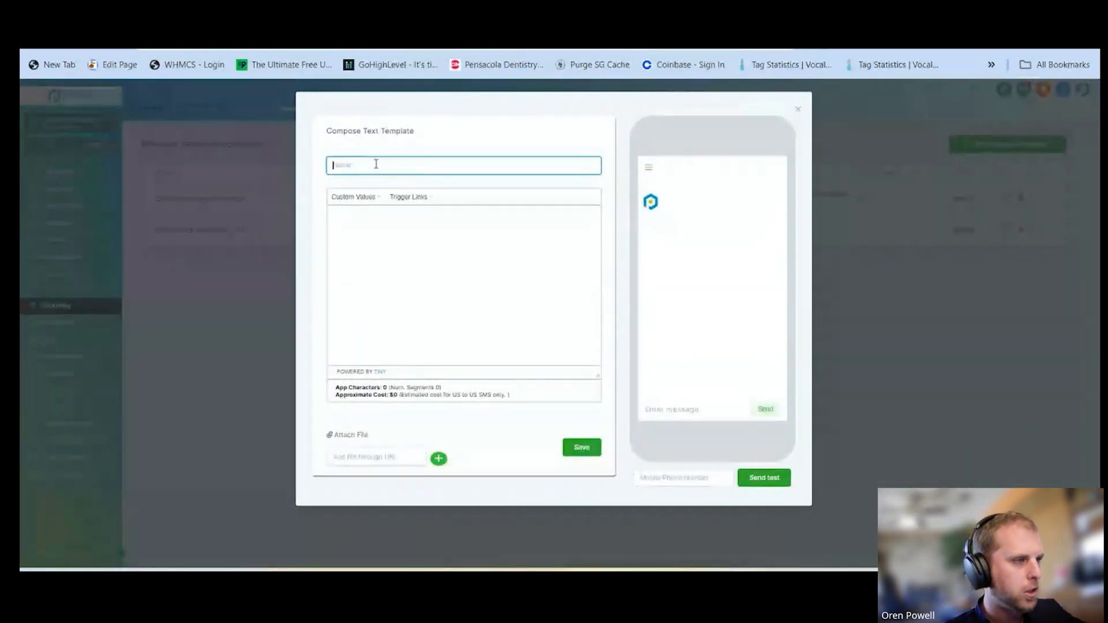
type("Example")
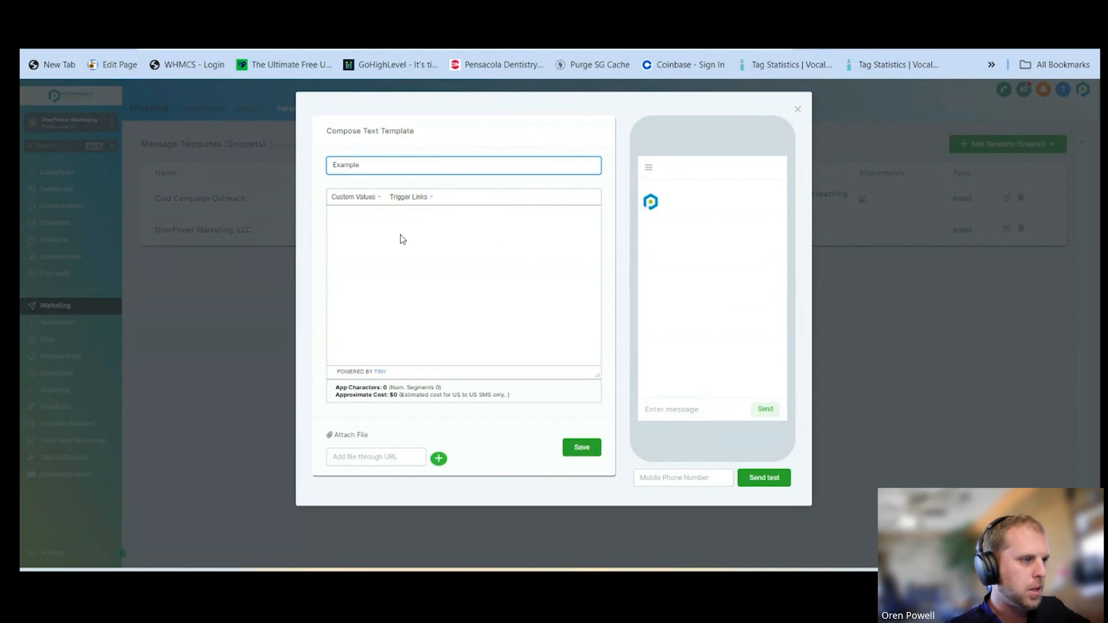
Begin the text message with "Hi" followed by the contact's First Name custom value
left_click(353, 197)
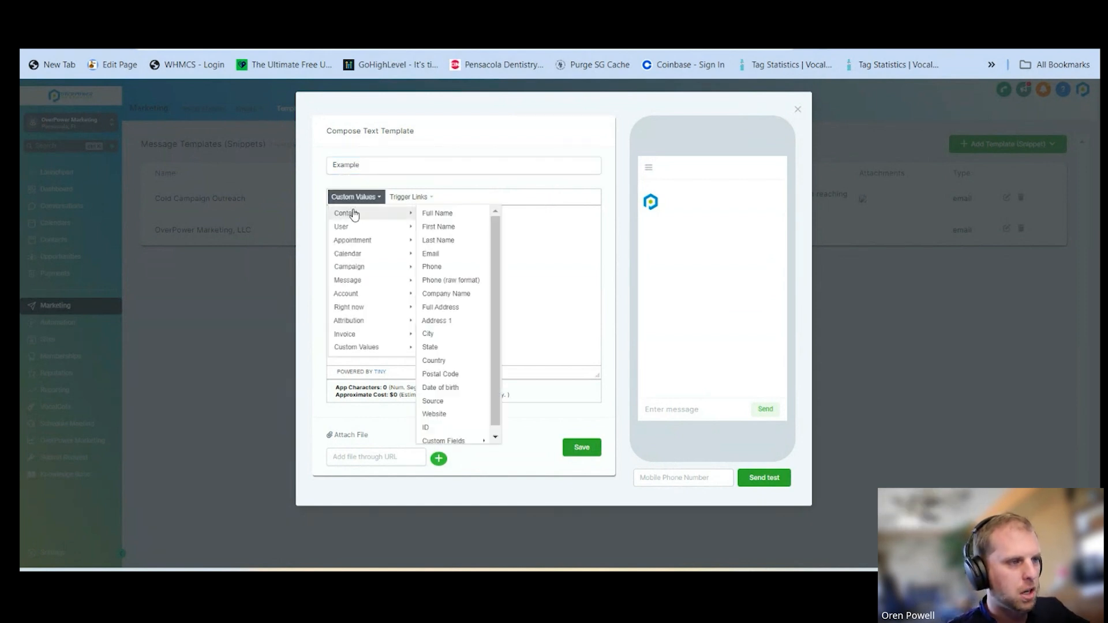
left_click(357, 198)
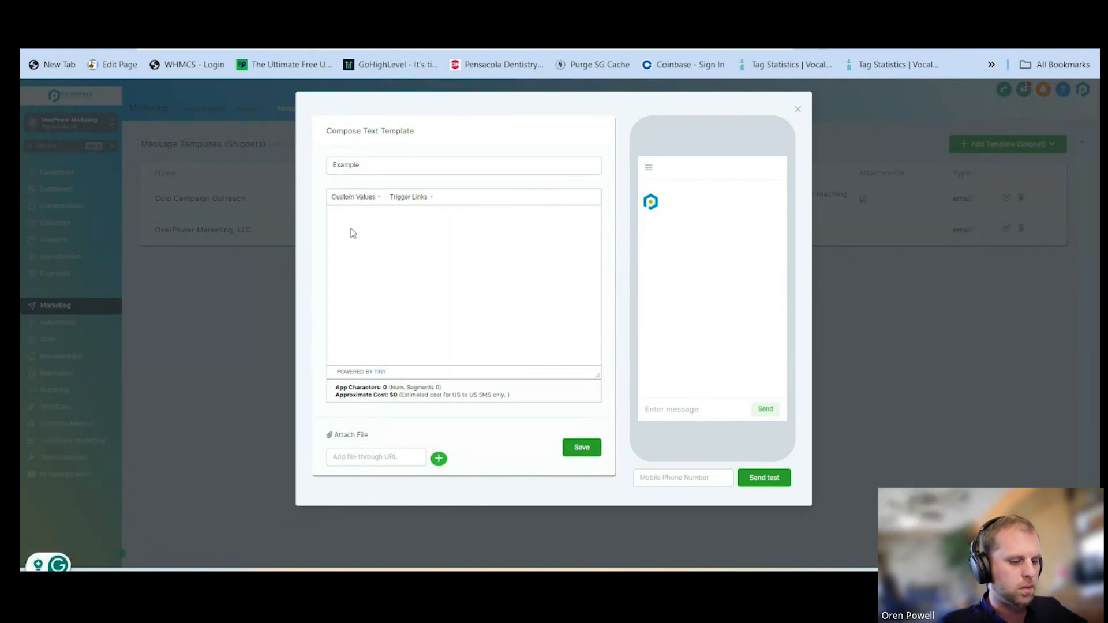
type("H")
key("Return")
key("BackSpace")
type("i")
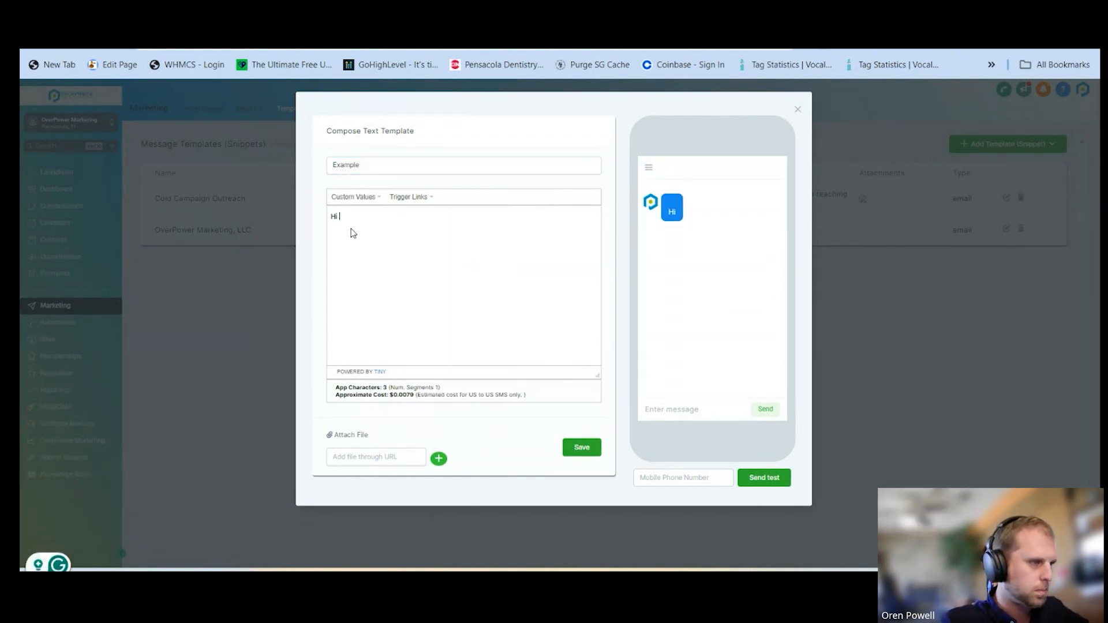
left_click(352, 198)
mouse_move(363, 215)
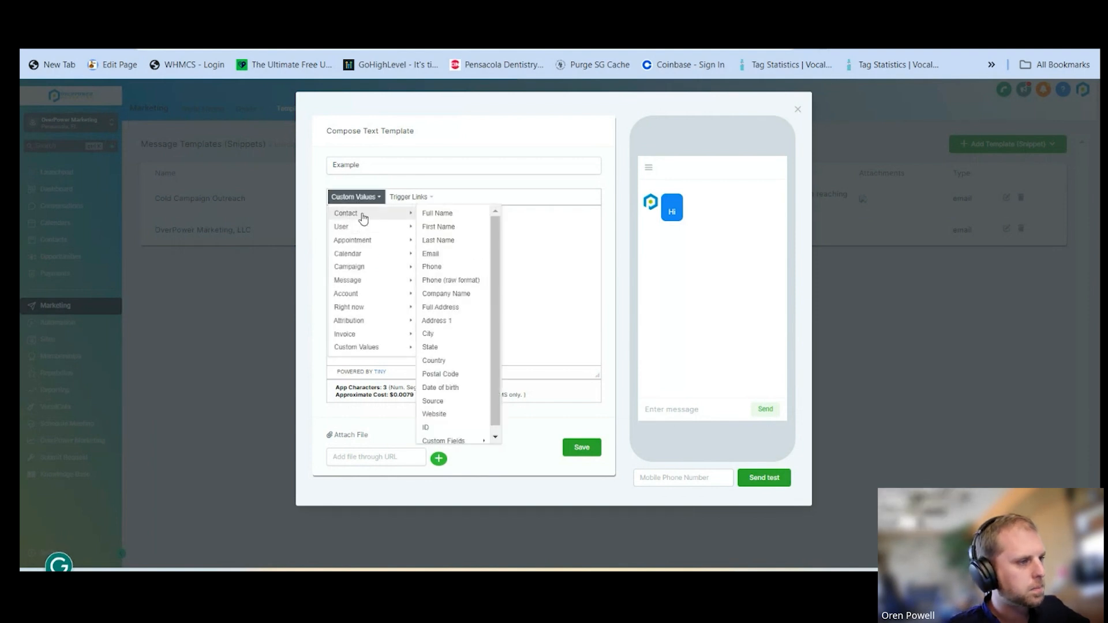
left_click(444, 228)
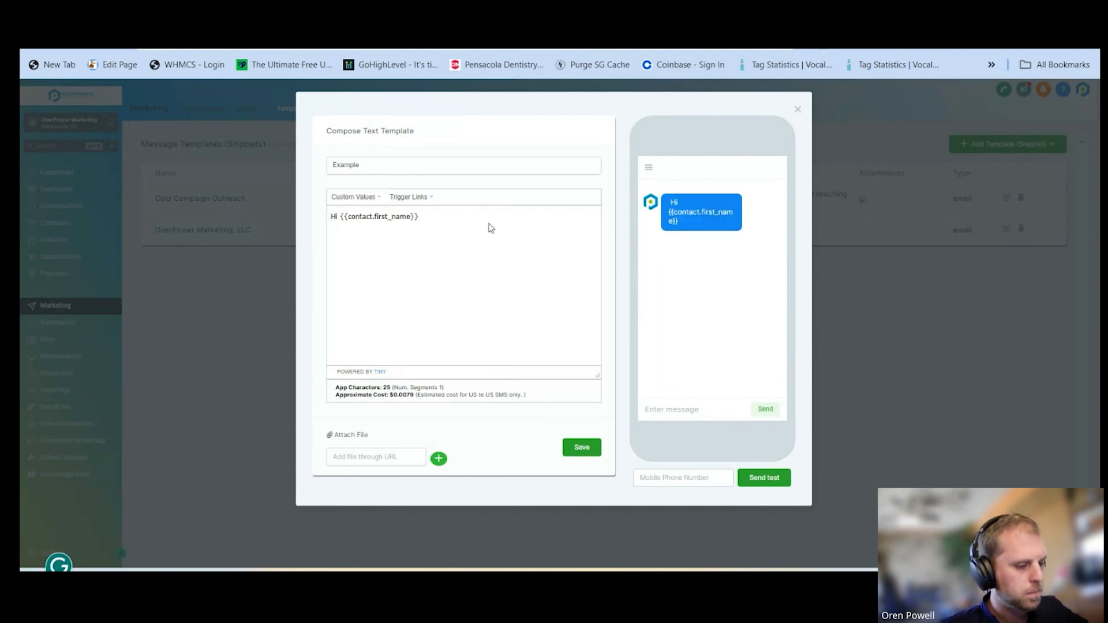
Continue the greeting with "! This is" and insert the user's First Name custom value
type("! Th")
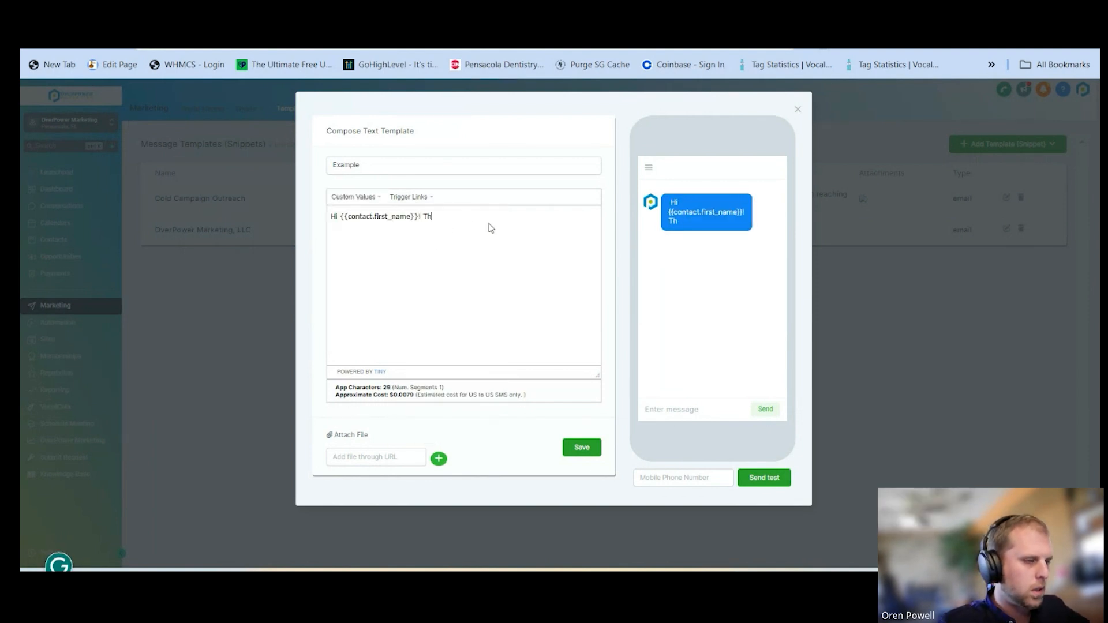
type("is is")
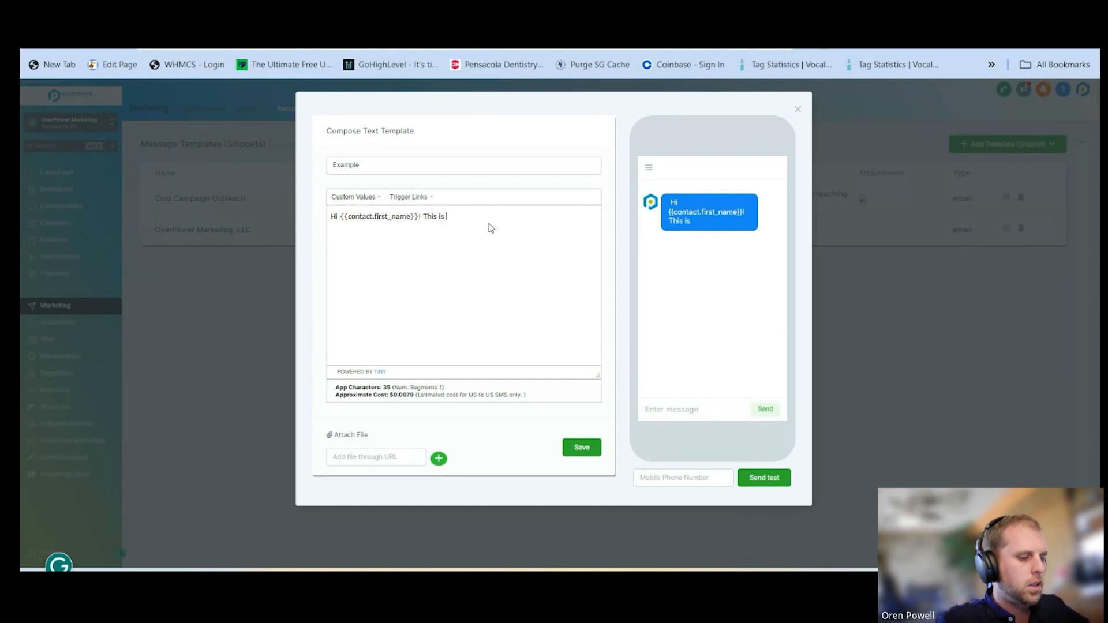
left_click(352, 197)
left_click(443, 238)
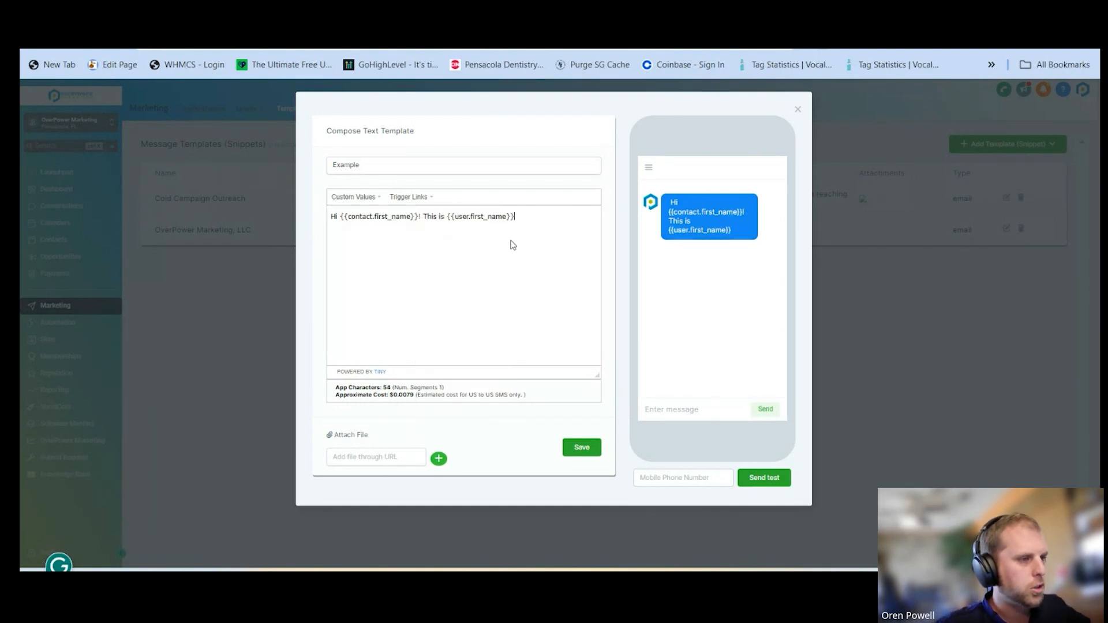
Add "with" and the account's Name custom value after the user's first name
type("with")
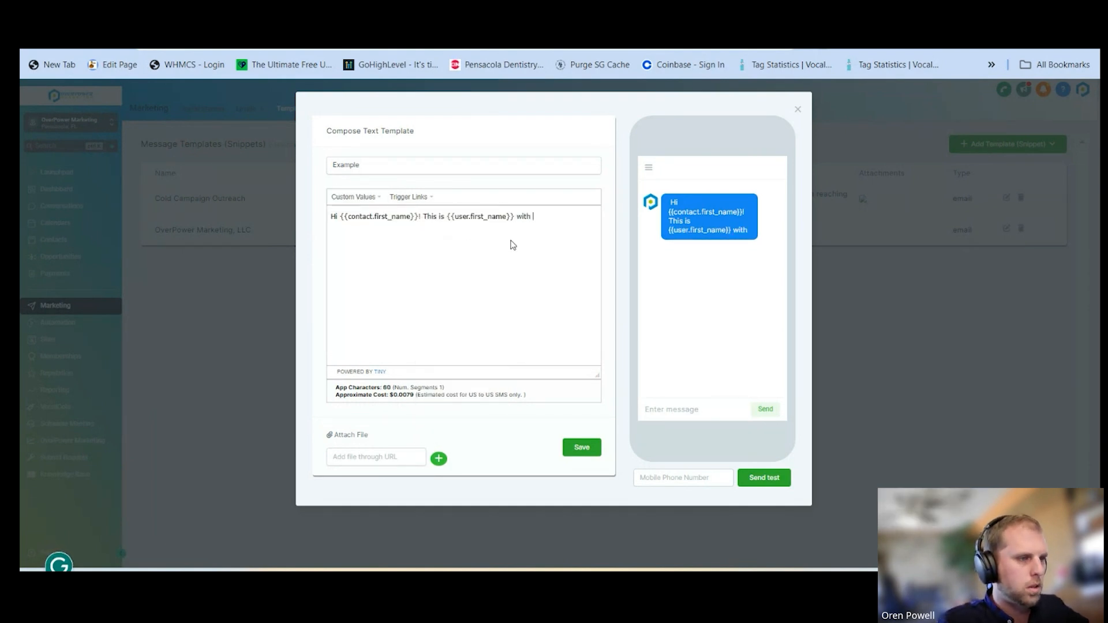
left_click(353, 197)
mouse_move(366, 294)
left_click(438, 293)
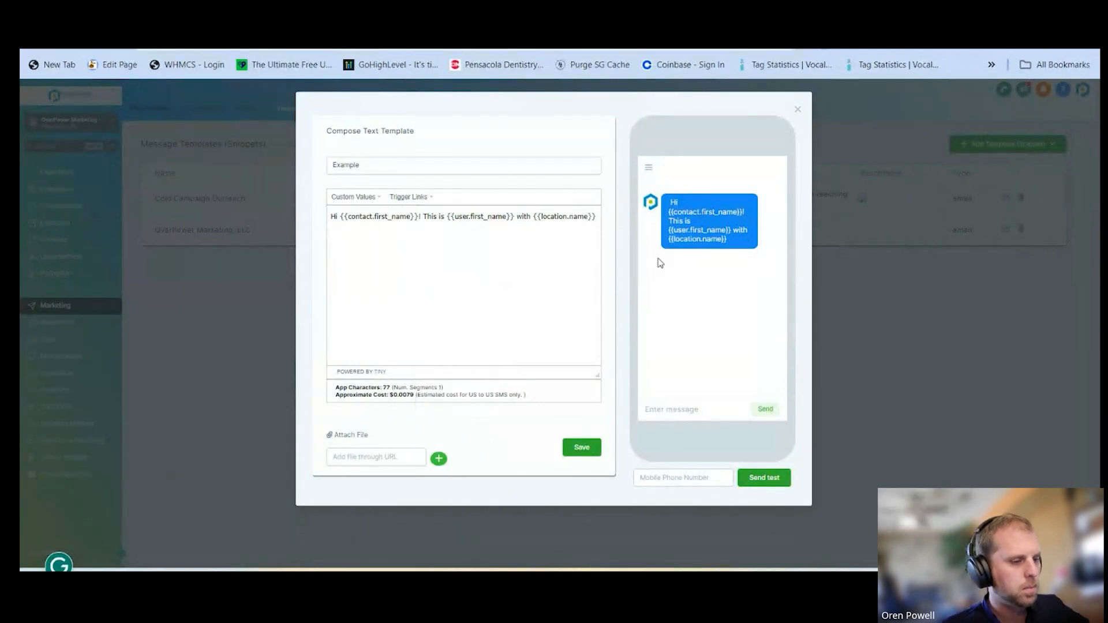
End the introduction with a period and add the sentence "Looking forward to working with you."
type(". ")
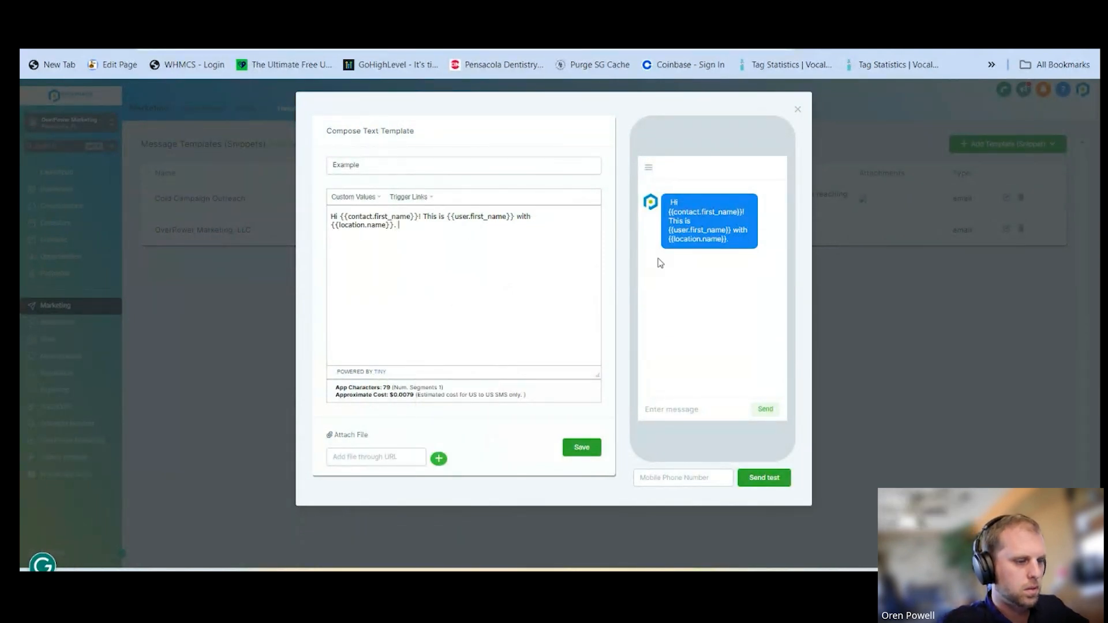
type("Lookin")
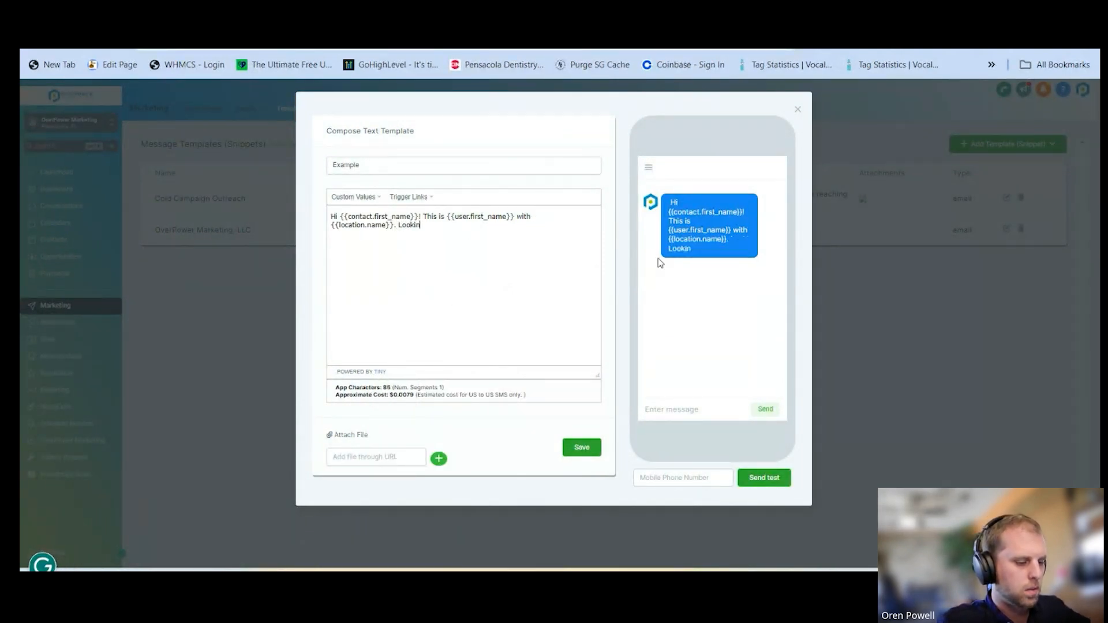
type("g forward t")
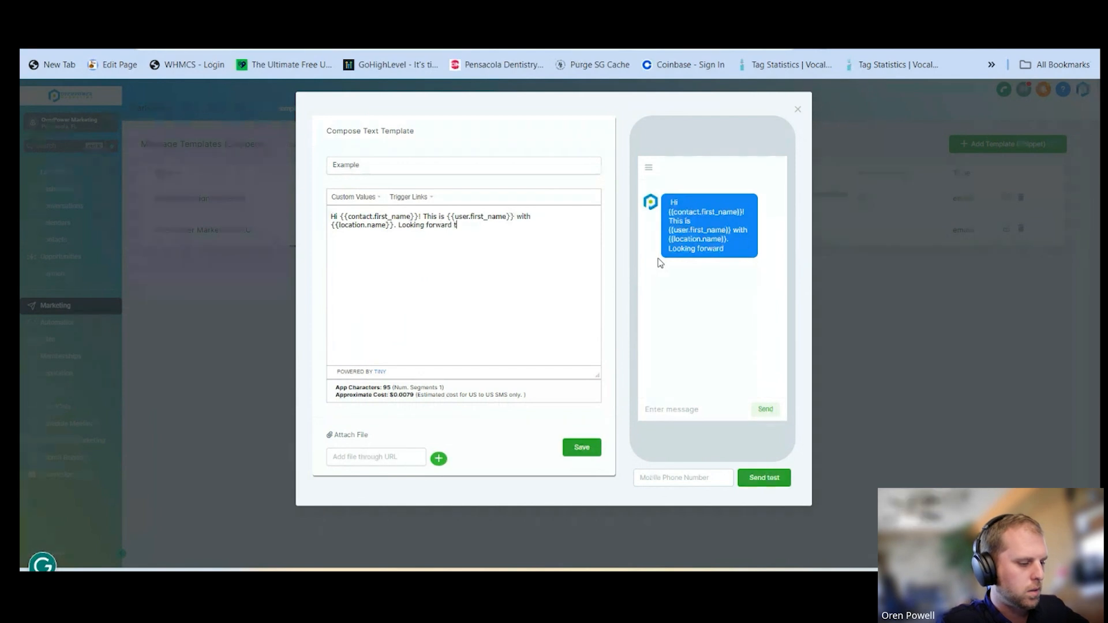
type("o working with you.")
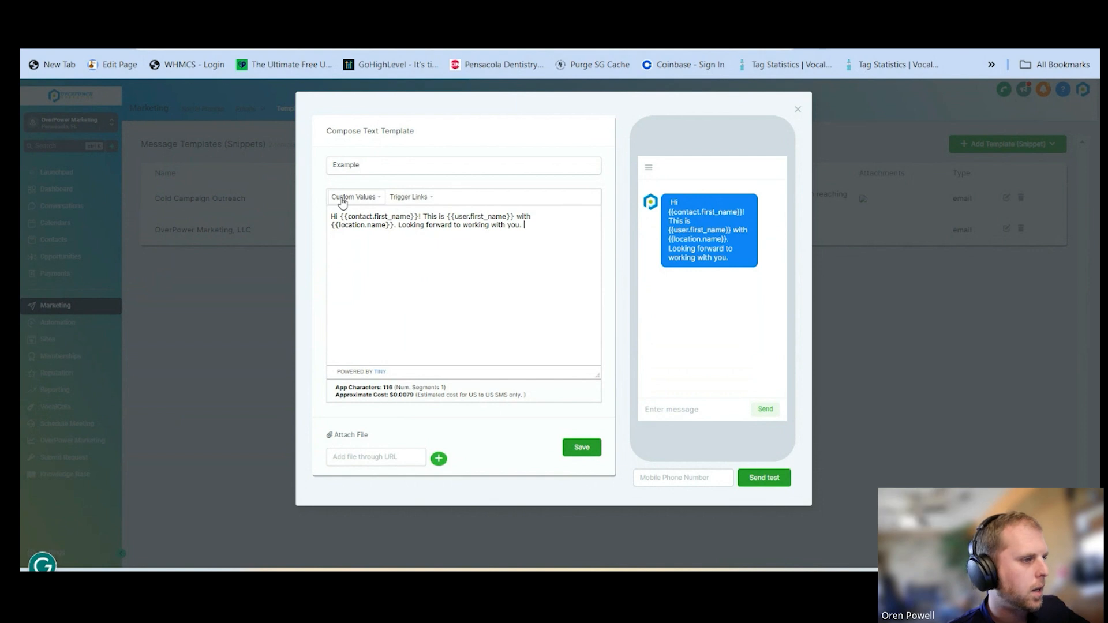
Attach the overpower-marketing-transparent.png logo from the Pictures folder to the text template
left_click(338, 440)
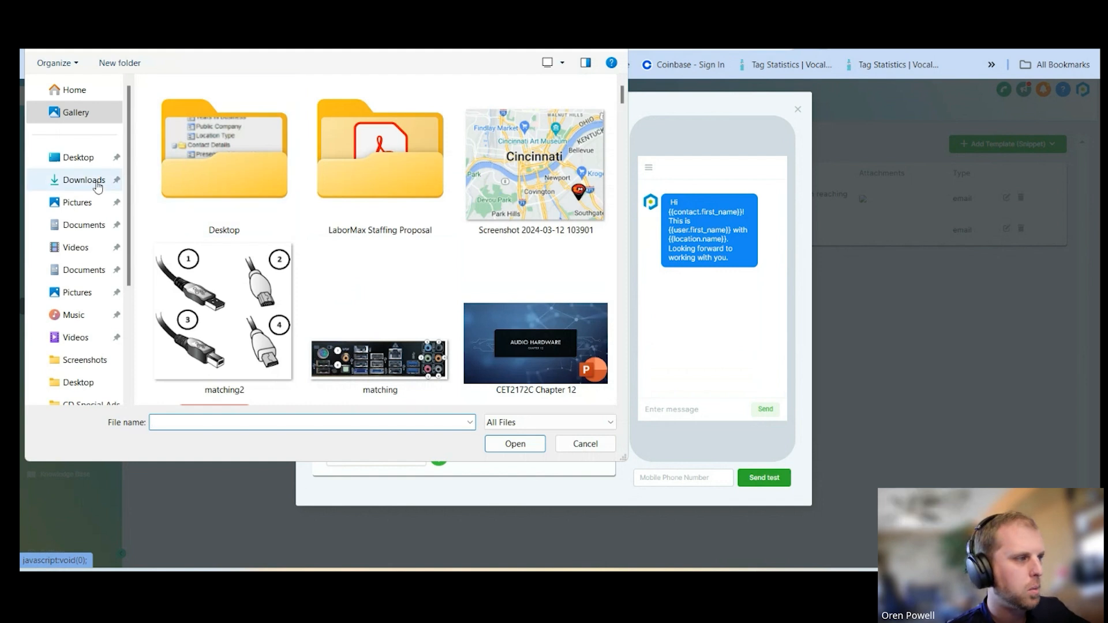
left_click(78, 202)
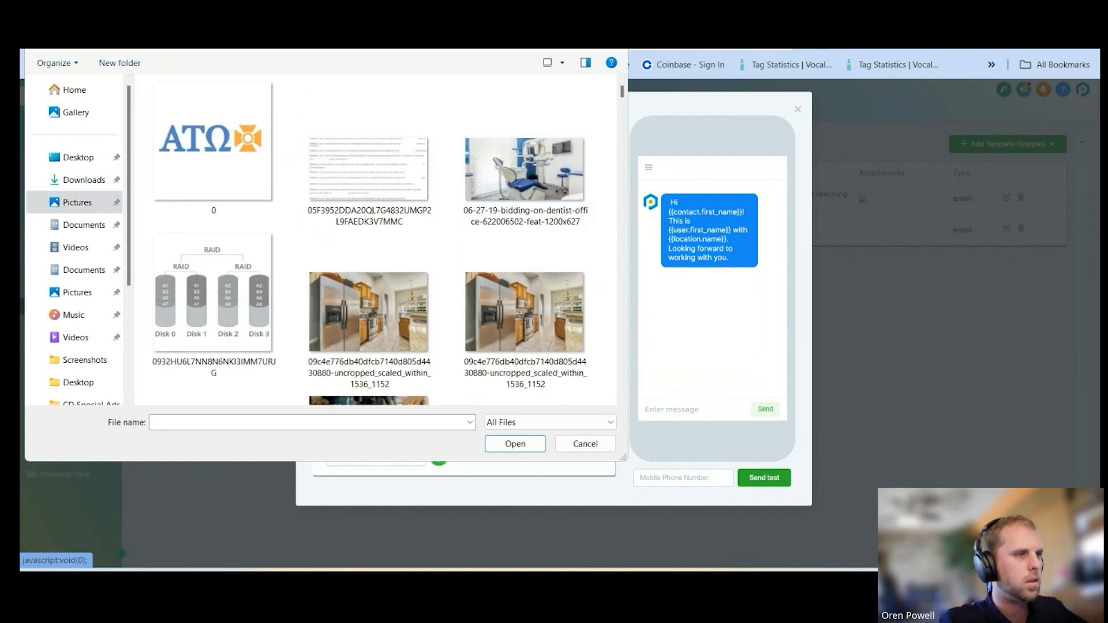
key("Return")
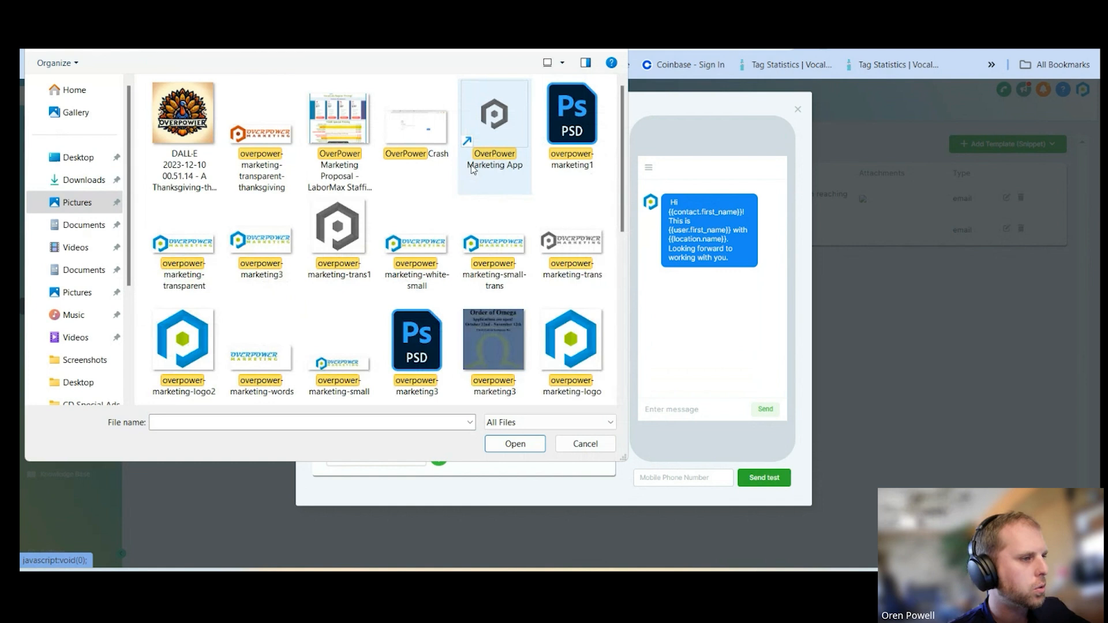
scroll(572, 346, "down", 1)
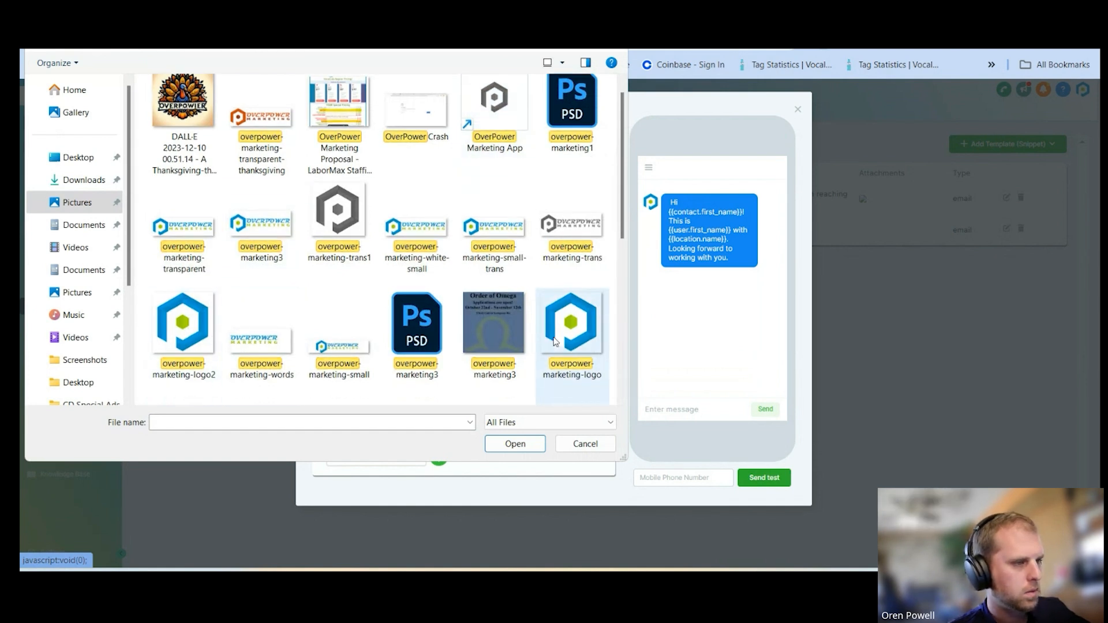
double_click(194, 234)
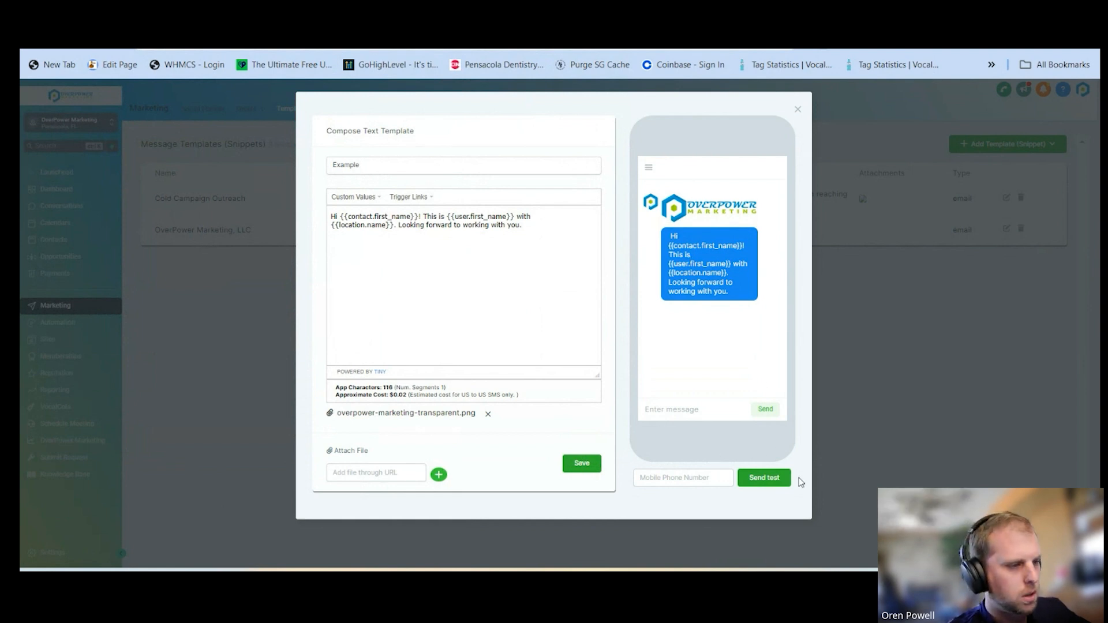
Rename the text template as "Example text" and save it
left_click(380, 165)
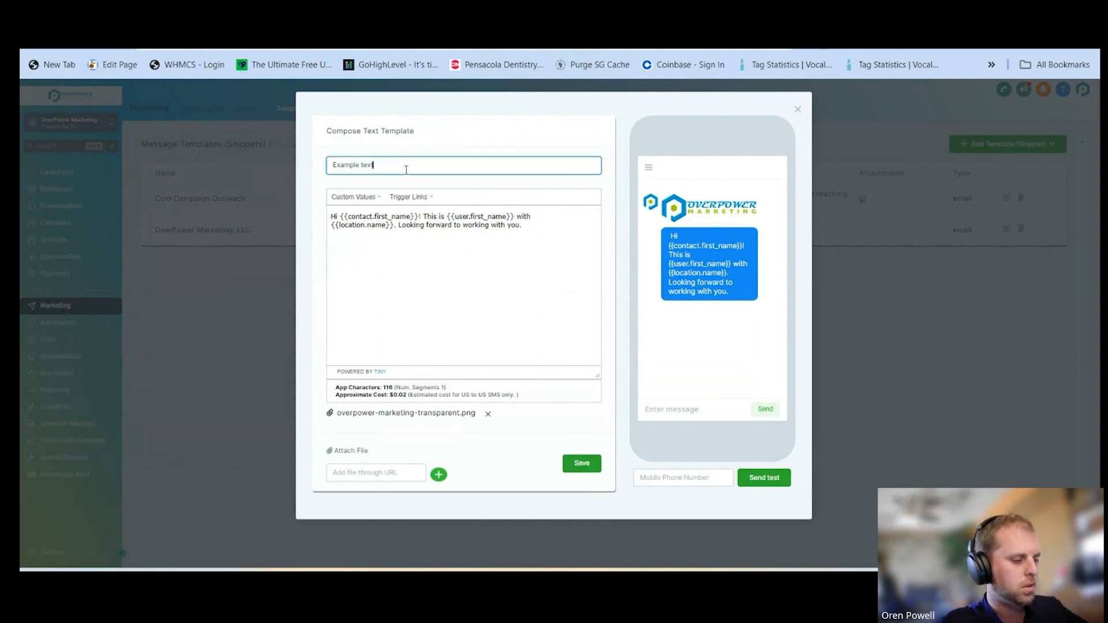
left_click(575, 463)
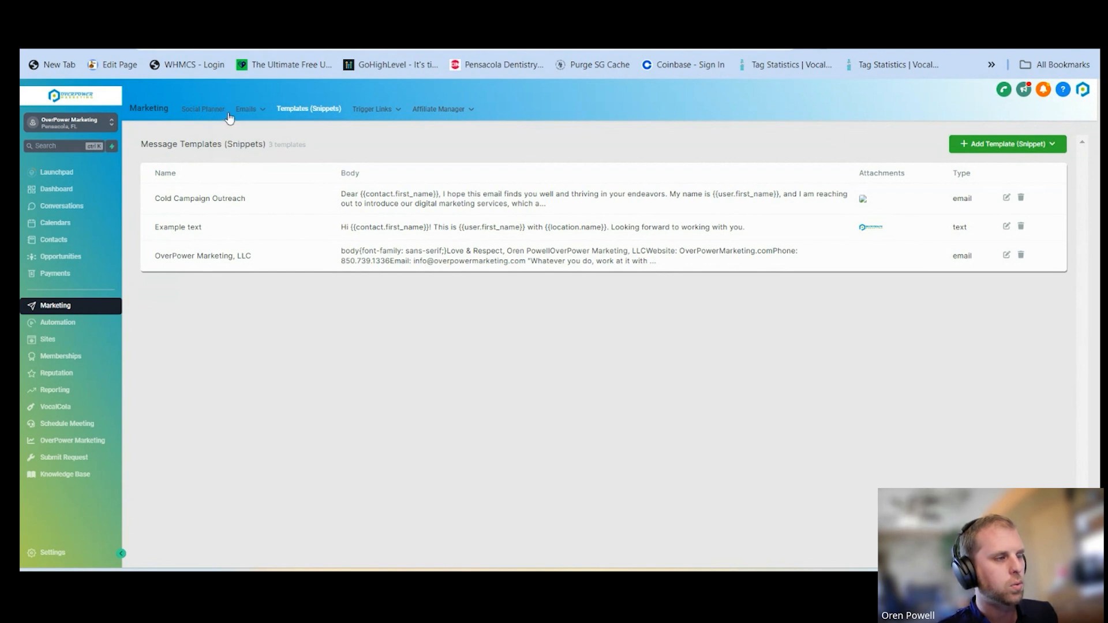
Open the "Thanksgiving" template from the marketing email templates and examine its design and content
mouse_move(243, 119)
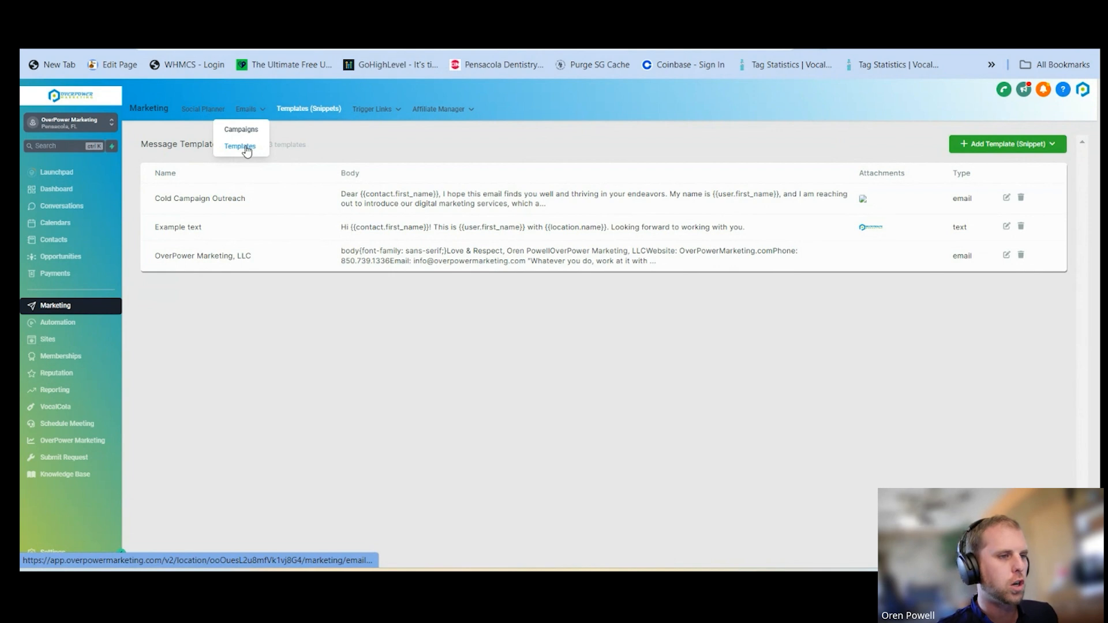
left_click(247, 149)
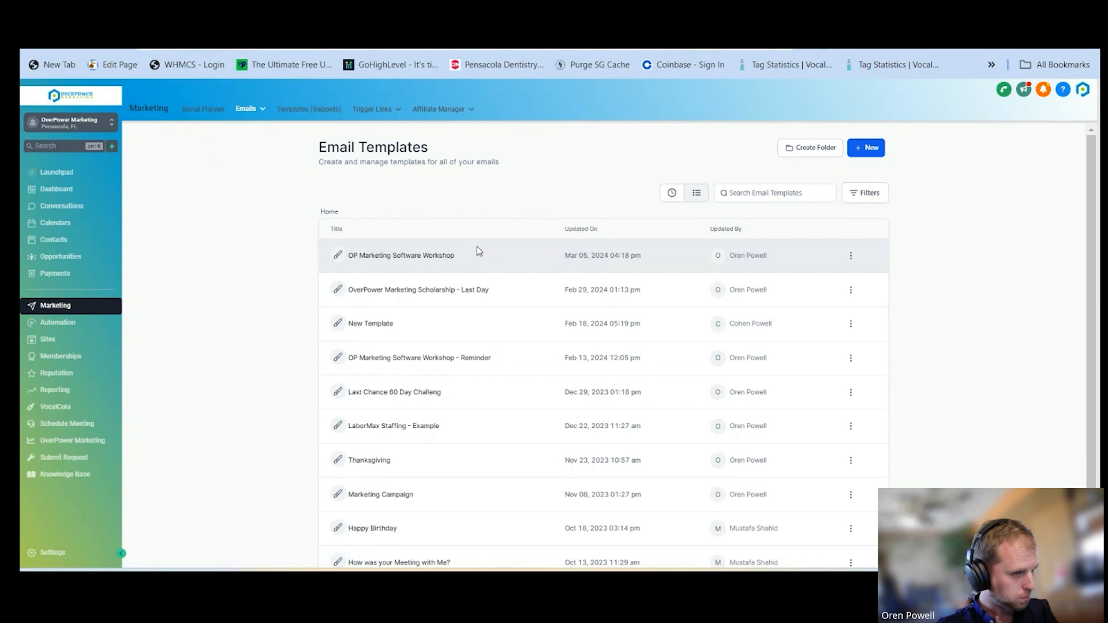
left_click(384, 461)
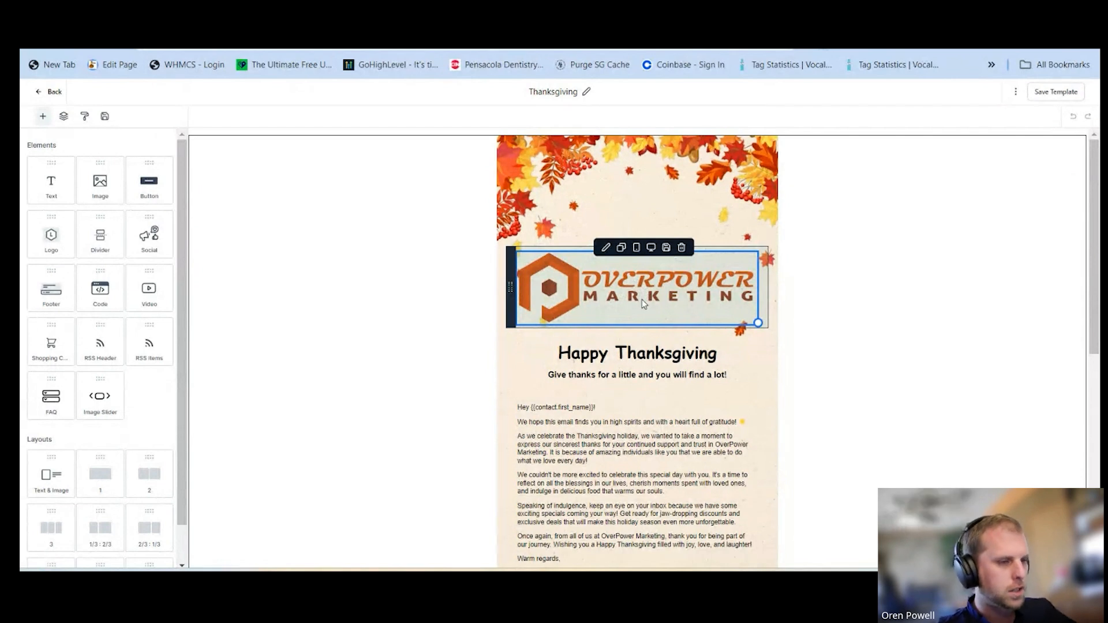
scroll(642, 299, "down", 4)
scroll(641, 306, "up", 1)
scroll(642, 309, "up", 3)
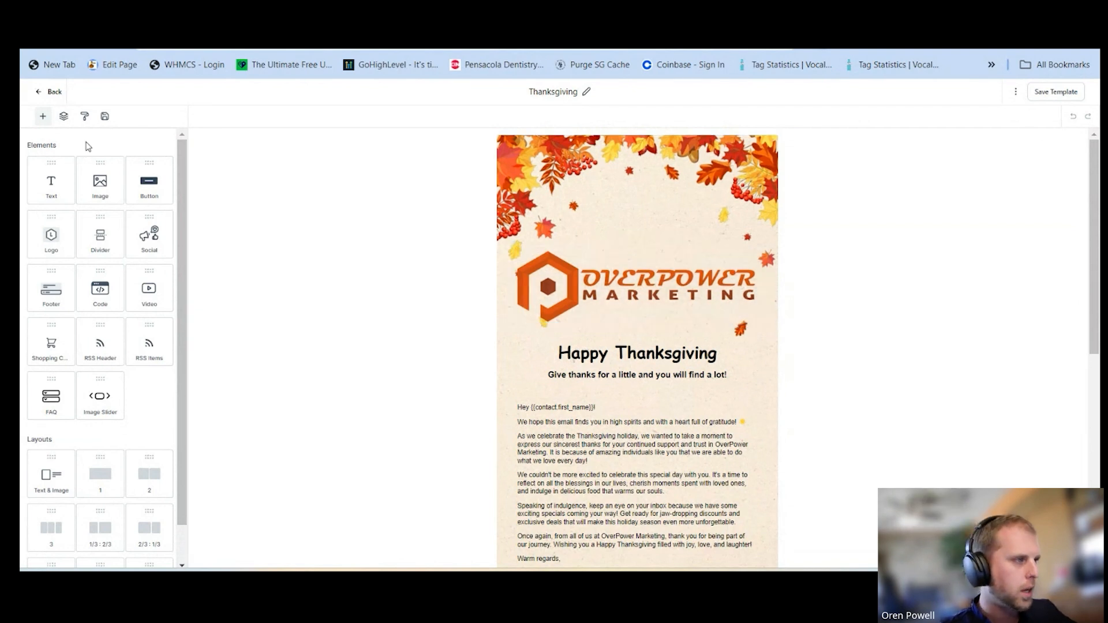
Leave the Thanksgiving template and open the Email Marketing Templates library for creating a new email template
left_click(49, 94)
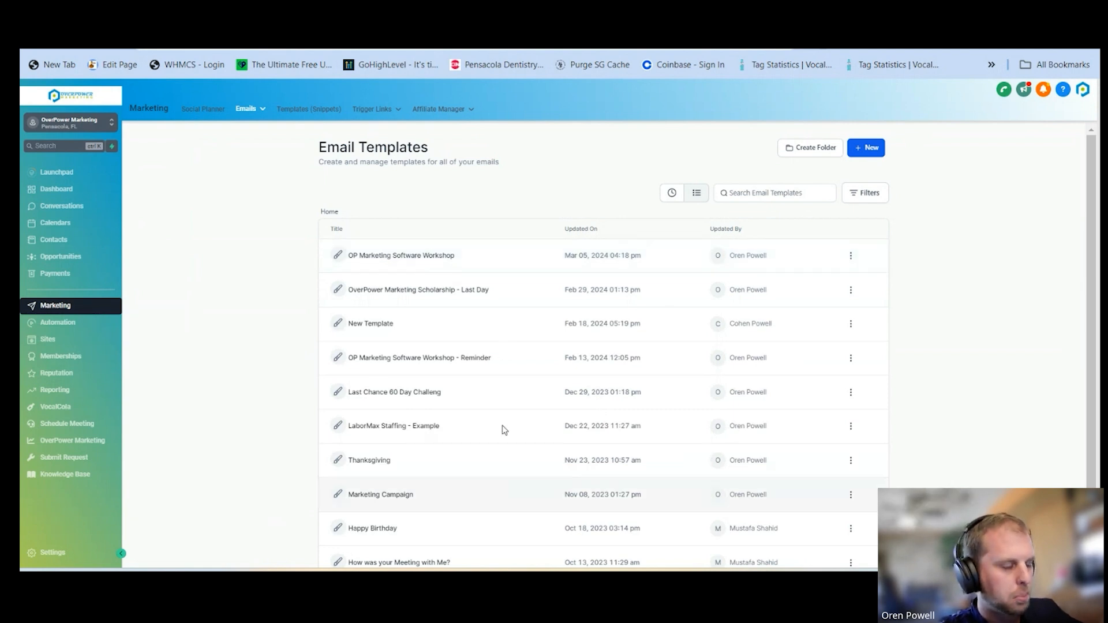
left_click(868, 154)
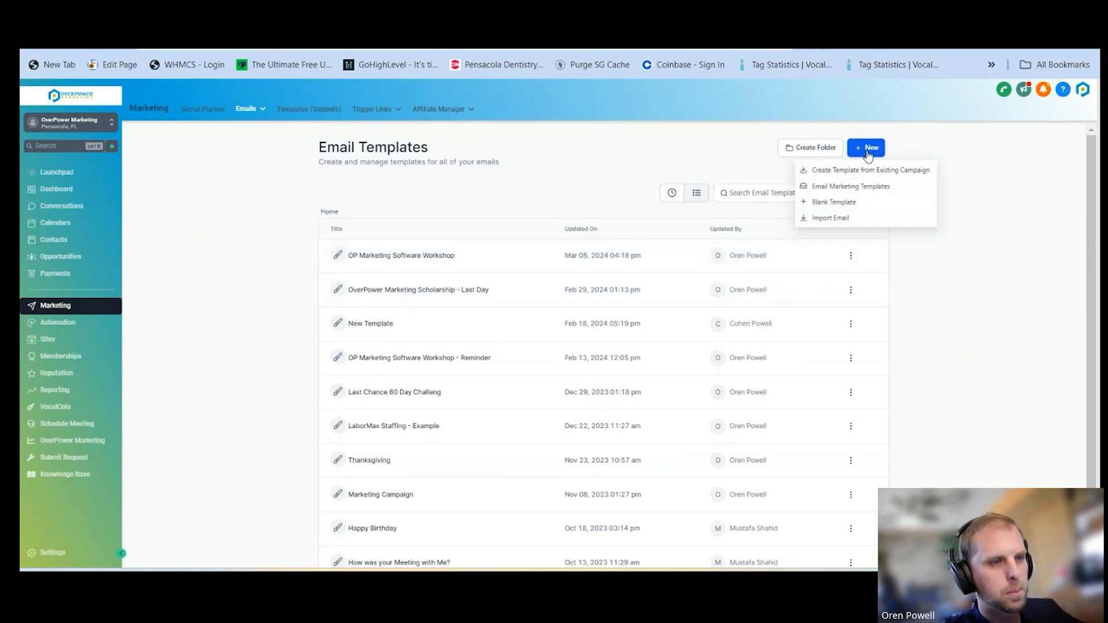
left_click(851, 187)
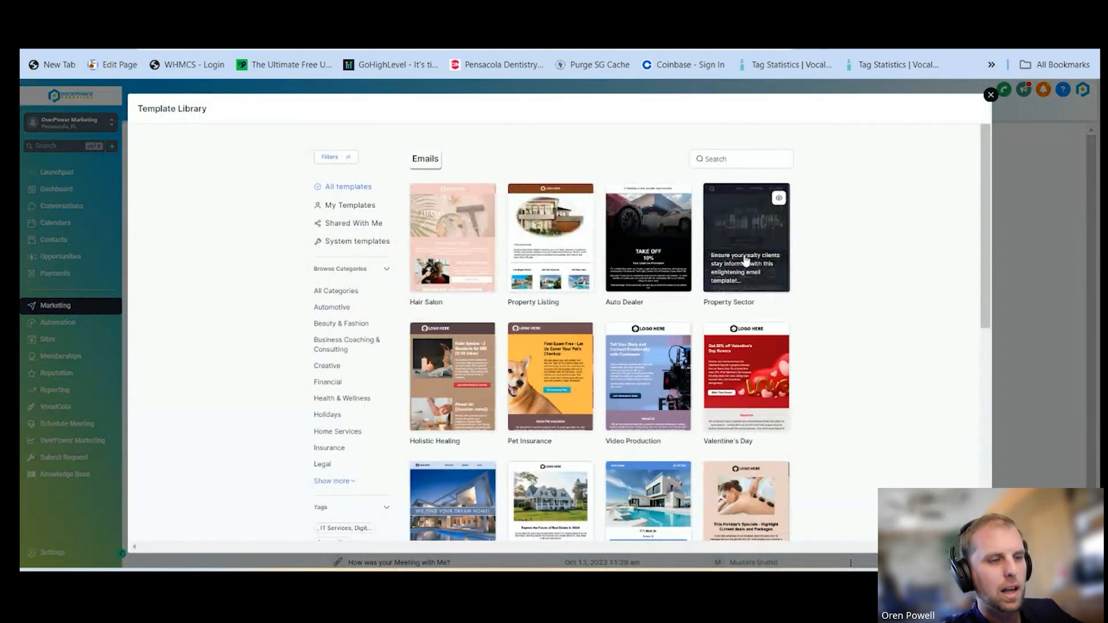
scroll(745, 243, "down", 3)
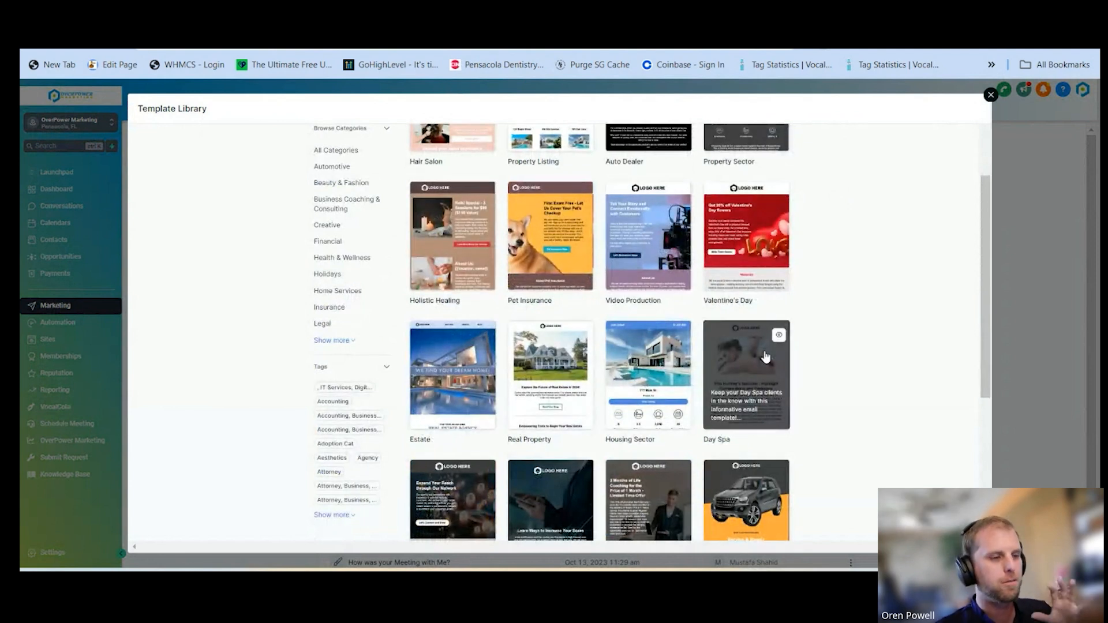
scroll(766, 356, "down", 4)
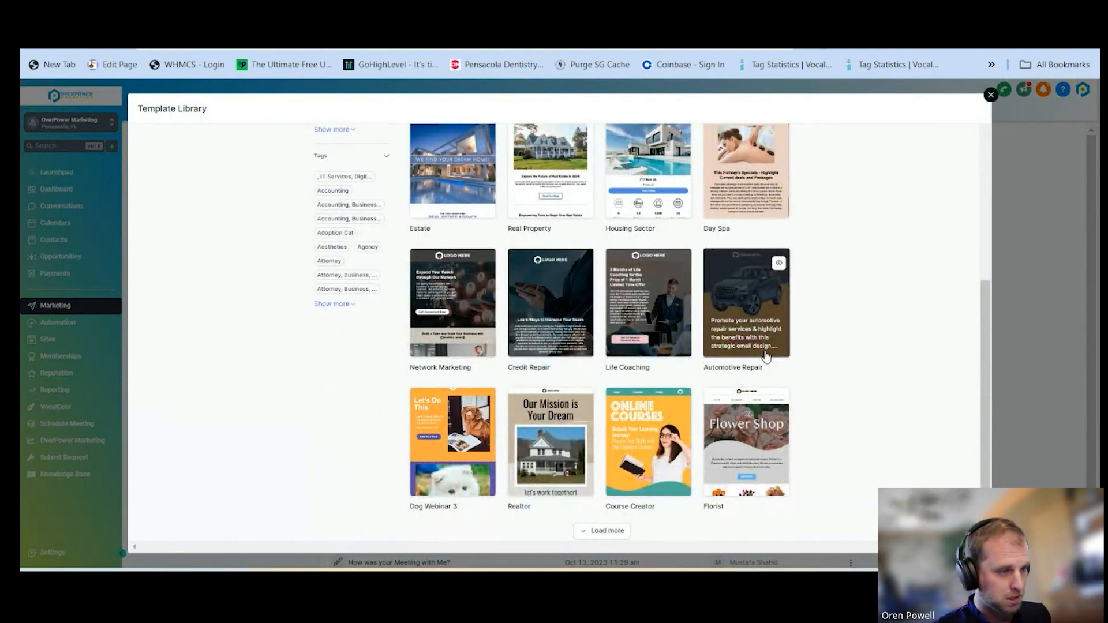
Filter the template library by the Holidays category and look over its designs
scroll(767, 355, "up", 3)
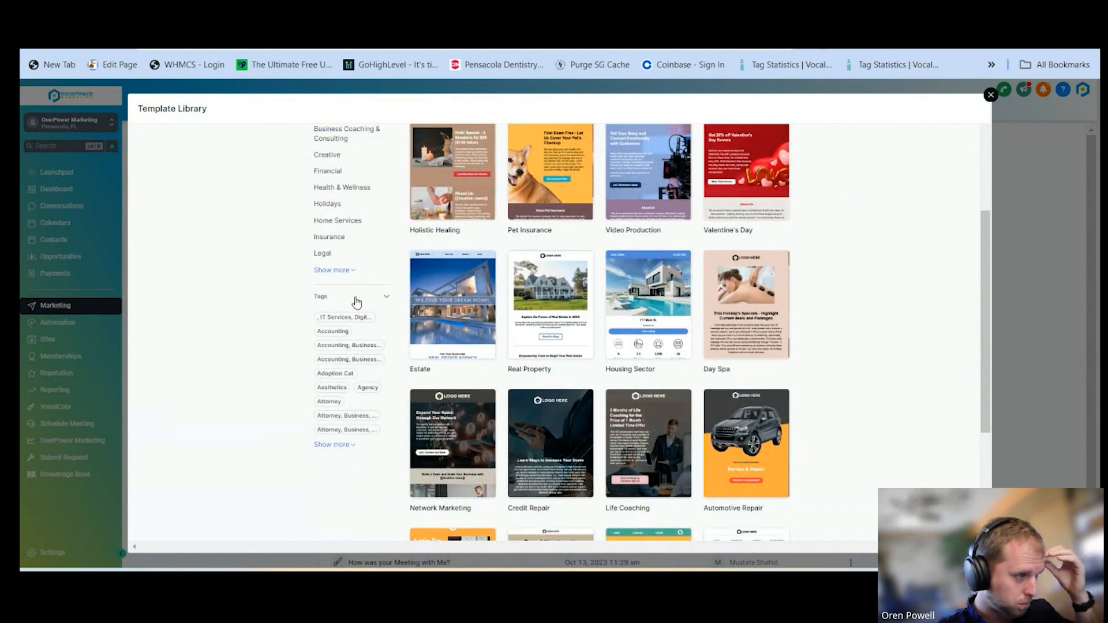
scroll(361, 271, "up", 1)
left_click(341, 274)
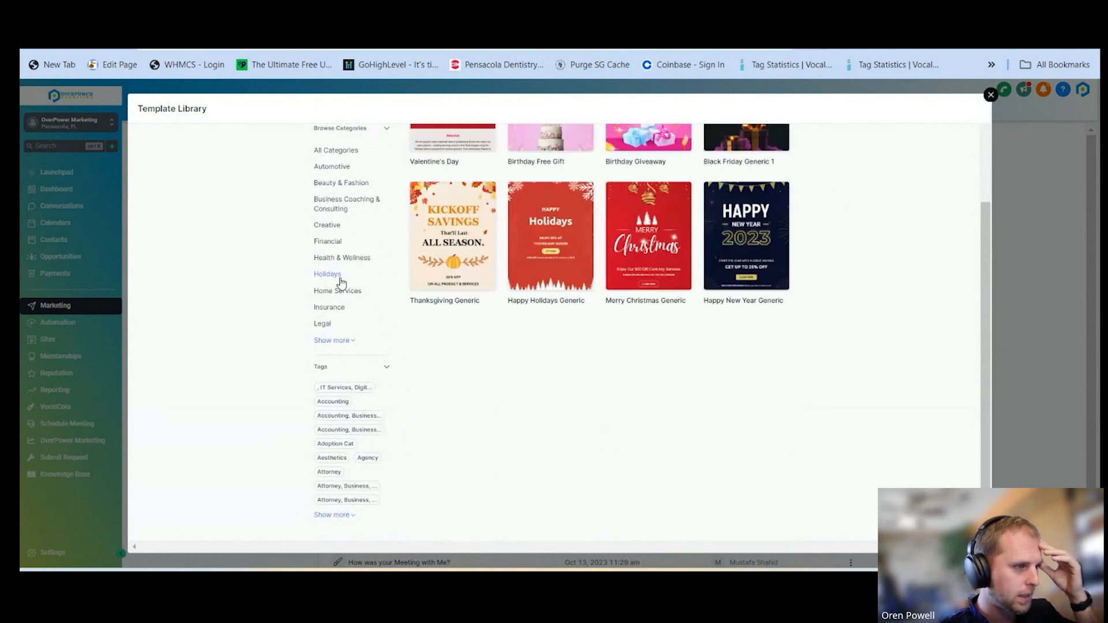
scroll(340, 280, "up", 2)
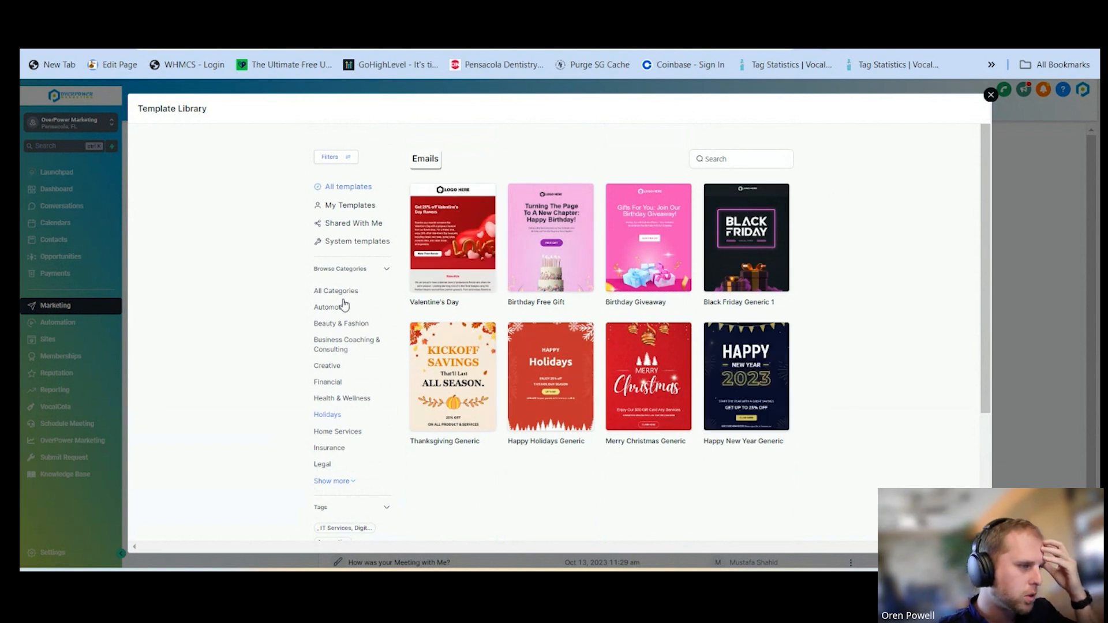
Expand the category list and filter the template library by Marketing Agency
scroll(347, 393, "down", 3)
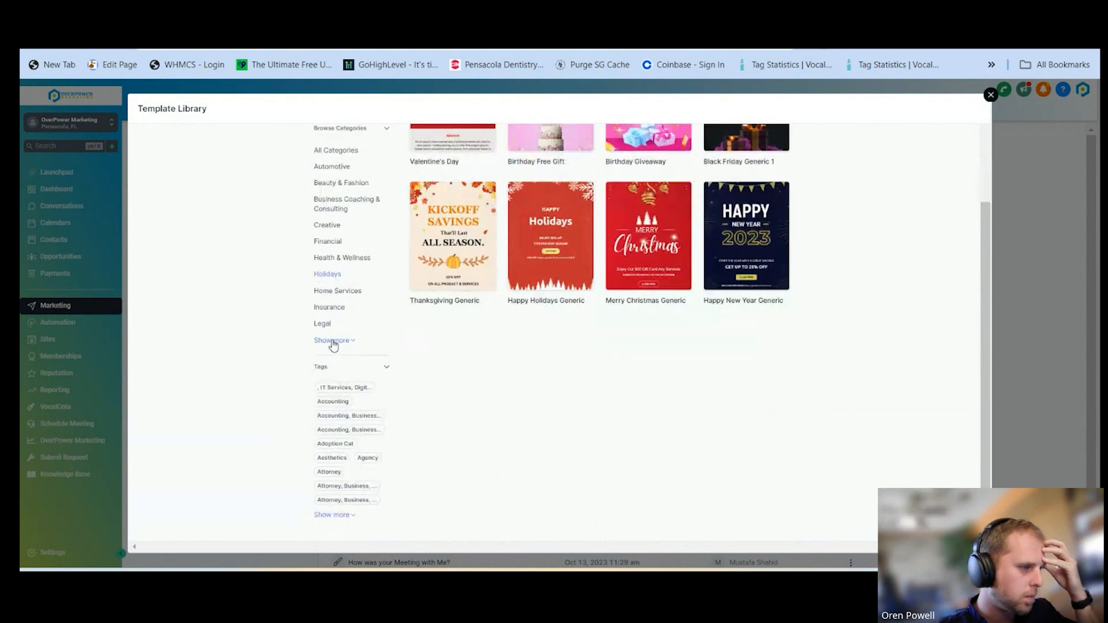
left_click(334, 341)
left_click(347, 342)
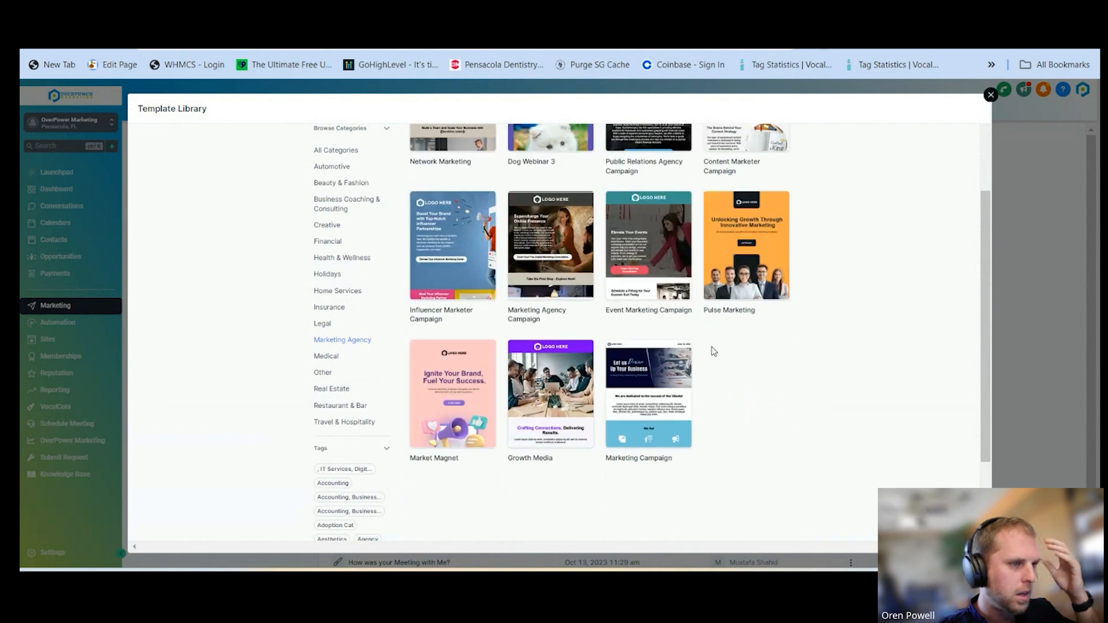
scroll(712, 349, "up", 3)
Create a new email template from the Growth Media design in the Marketing Agency category
mouse_move(780, 397)
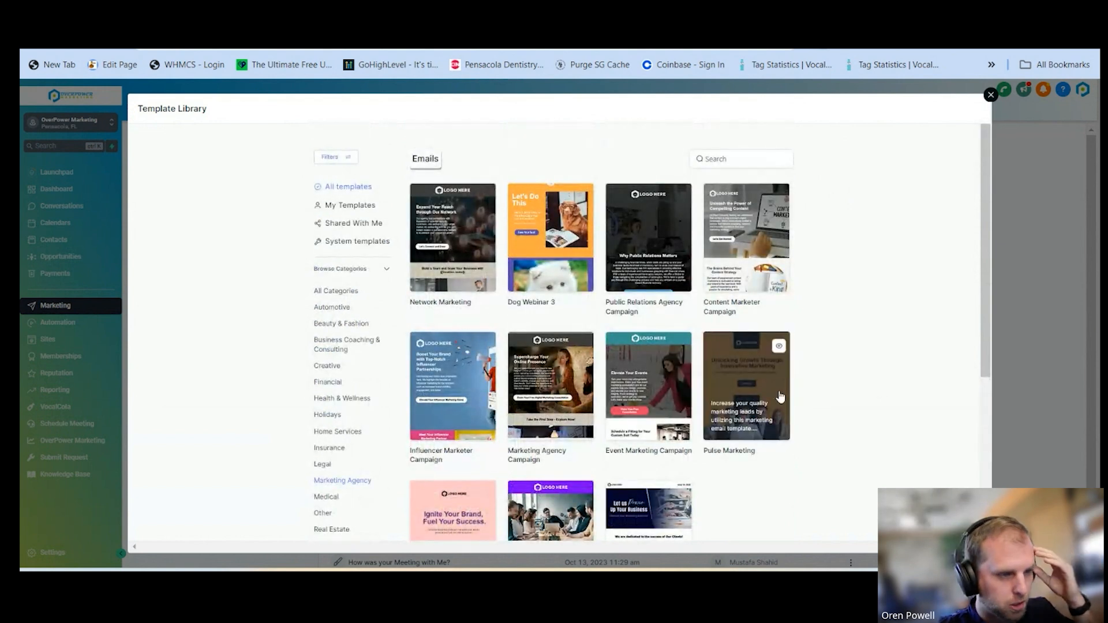
mouse_move(649, 353)
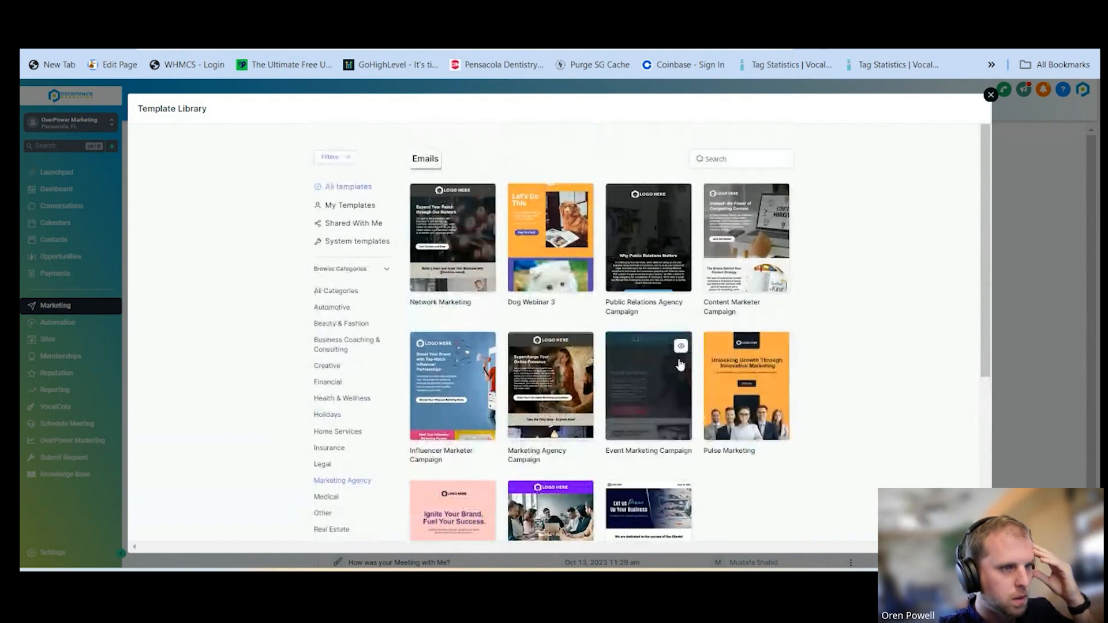
mouse_move(458, 232)
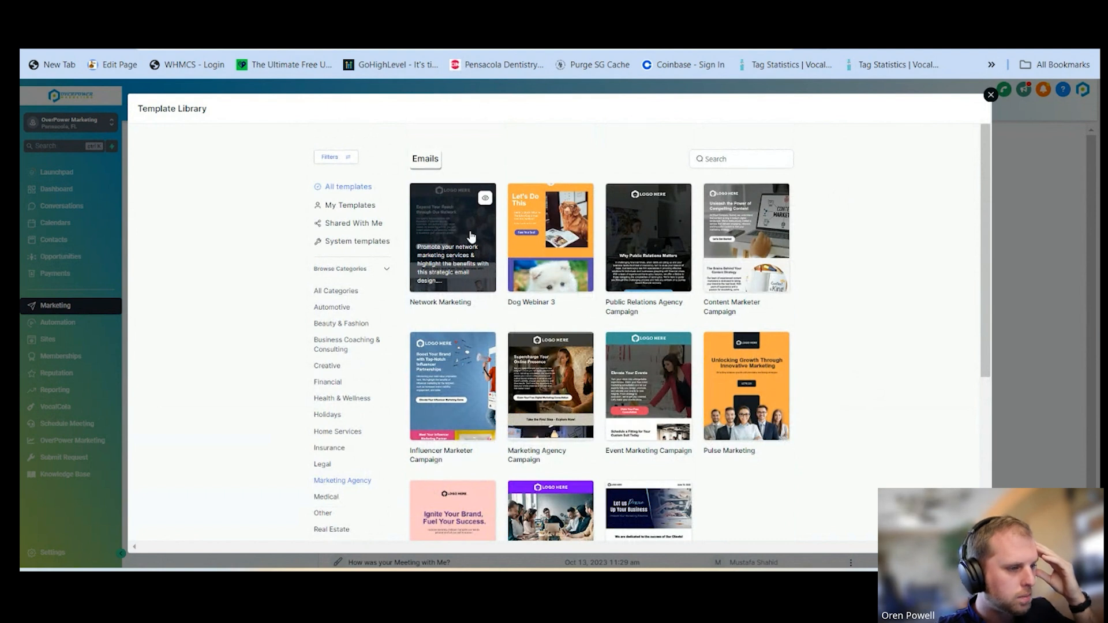
scroll(570, 395, "down", 3)
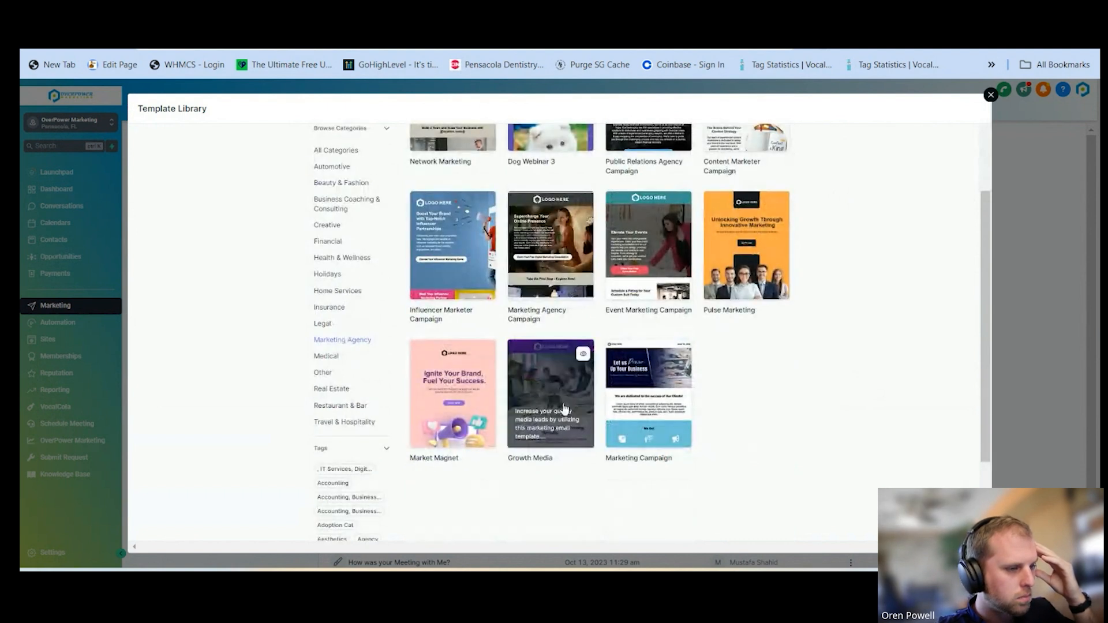
left_click(559, 396)
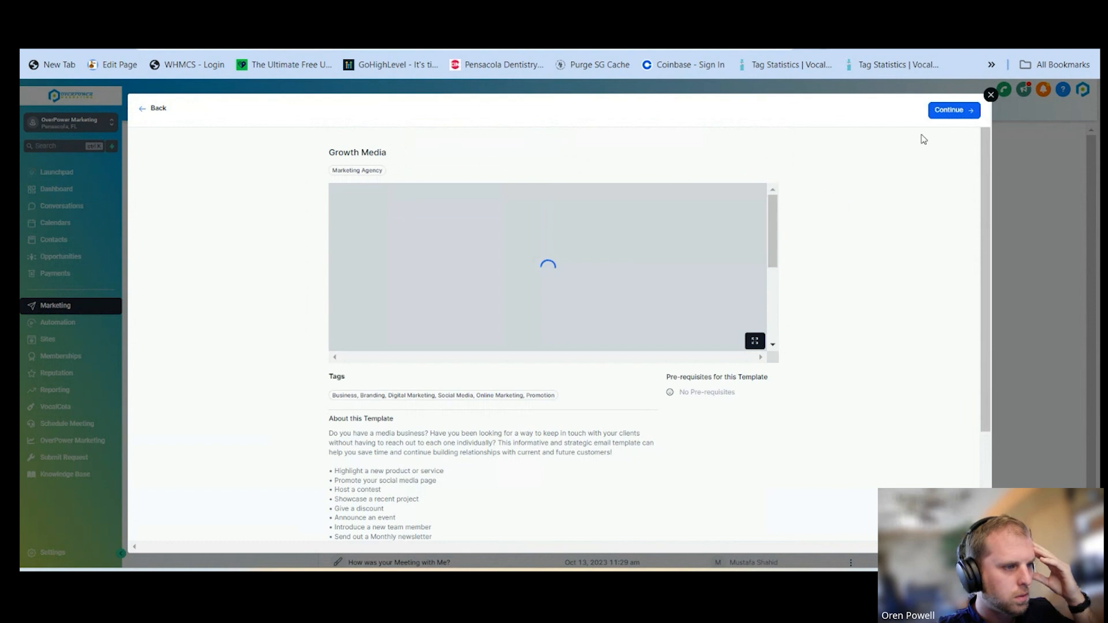
left_click(950, 111)
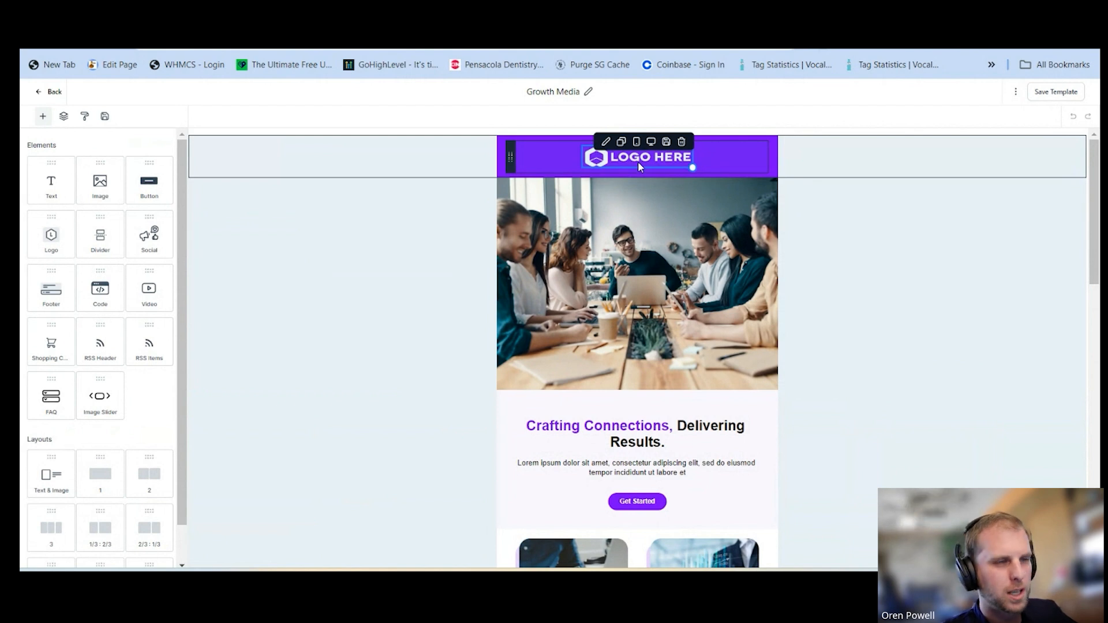
Upload overpower-marketing-transparent.png to the media library and replace the header's logo placeholder with the OverPower Marketing logo
left_click(639, 163)
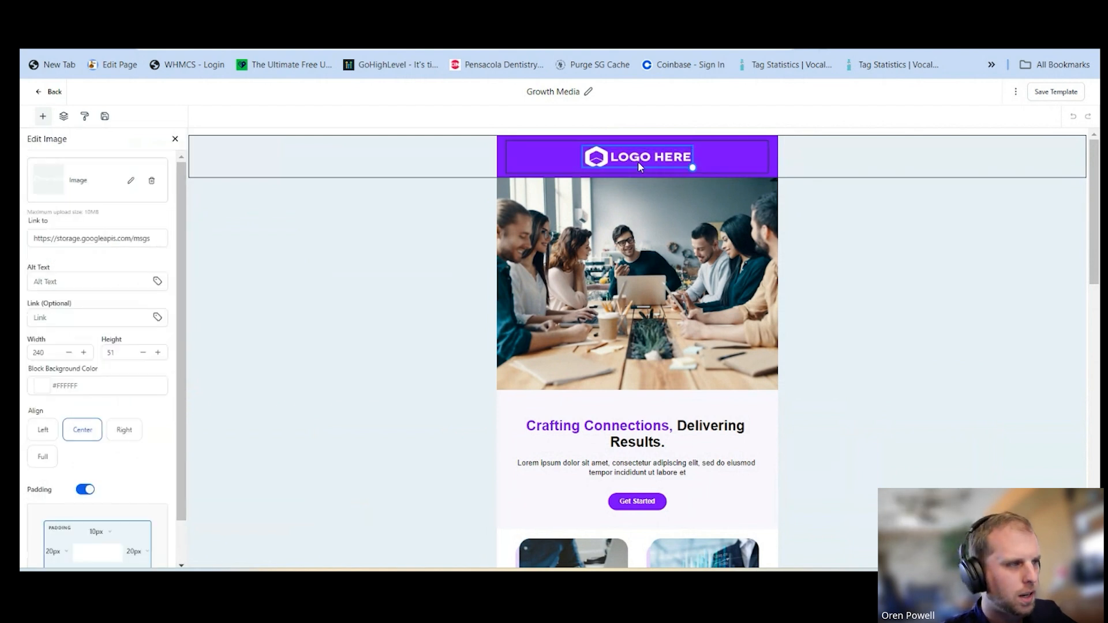
left_click(131, 184)
left_click(131, 158)
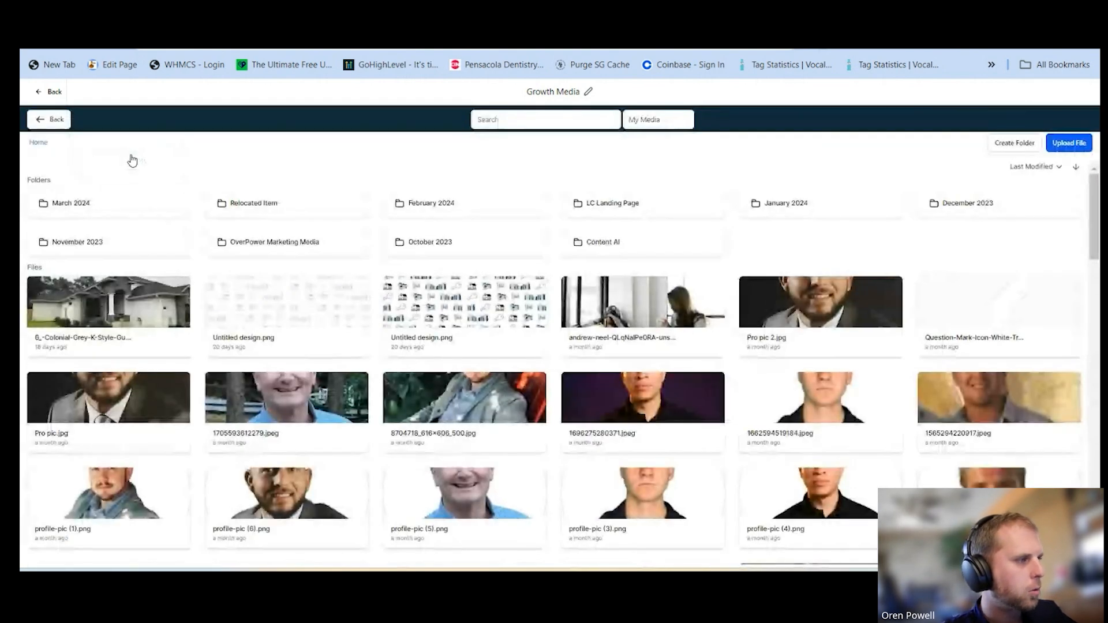
scroll(712, 289, "down", 10)
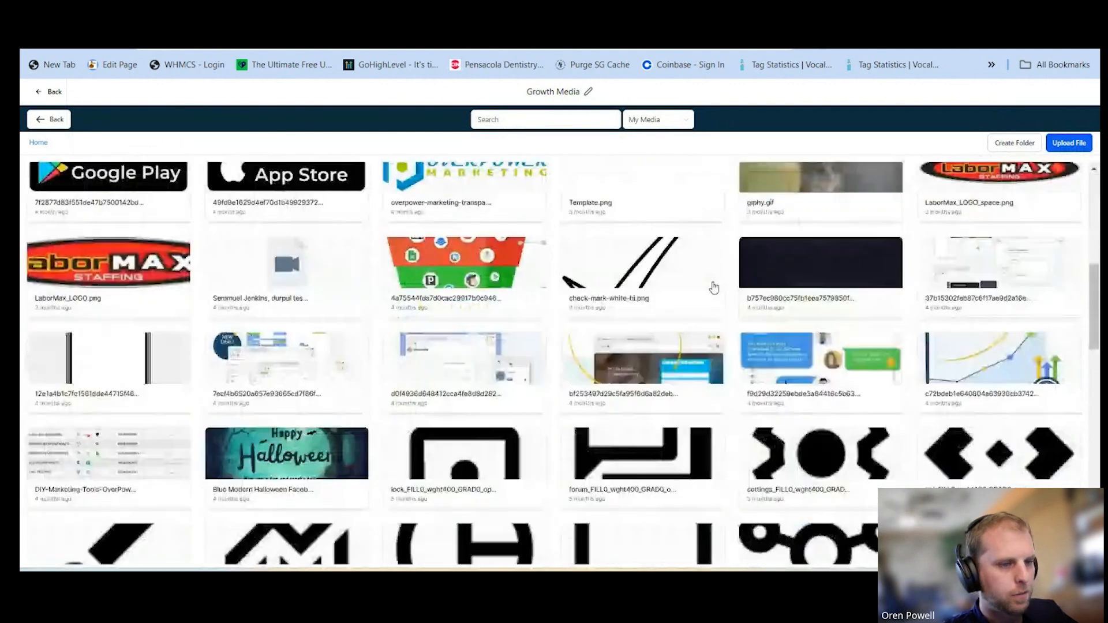
scroll(713, 287, "up", 5)
scroll(713, 286, "down", 6)
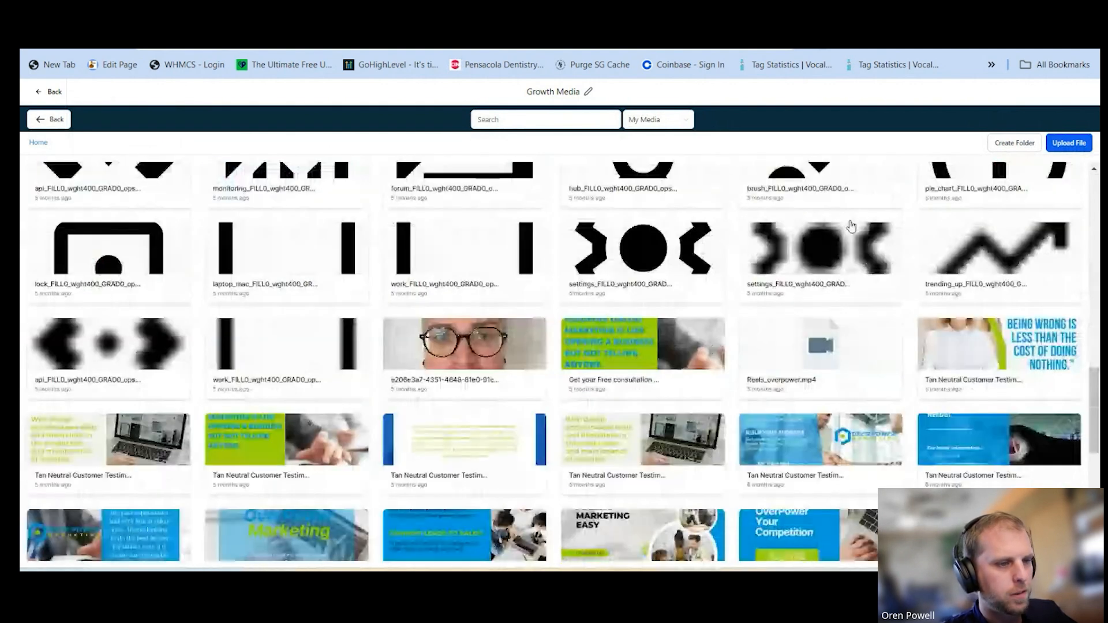
left_click(1066, 144)
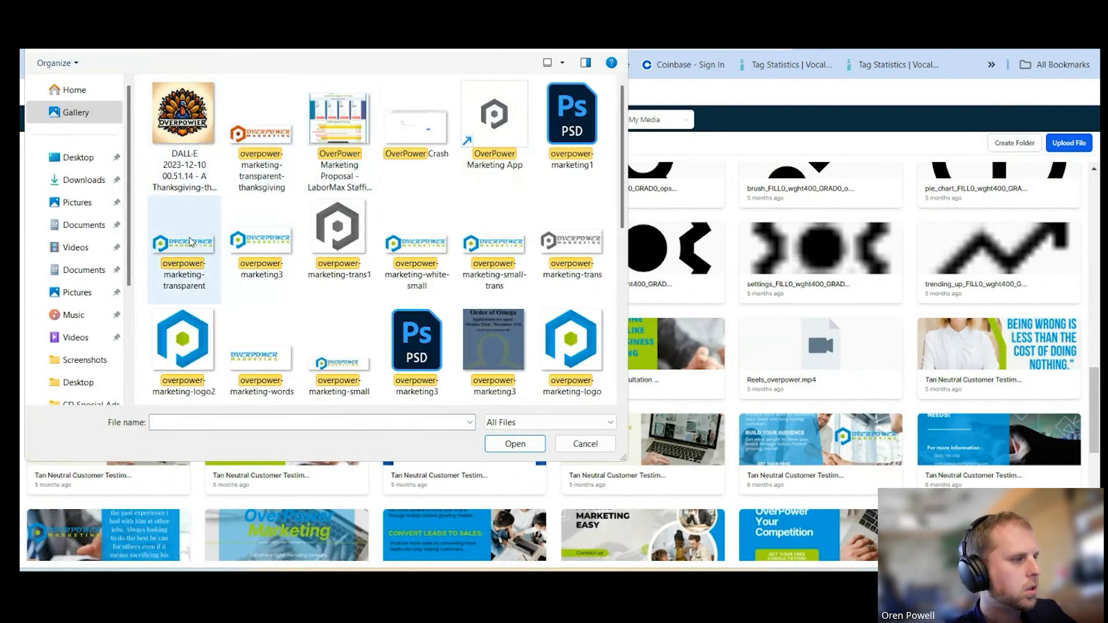
left_click(188, 243)
double_click(187, 243)
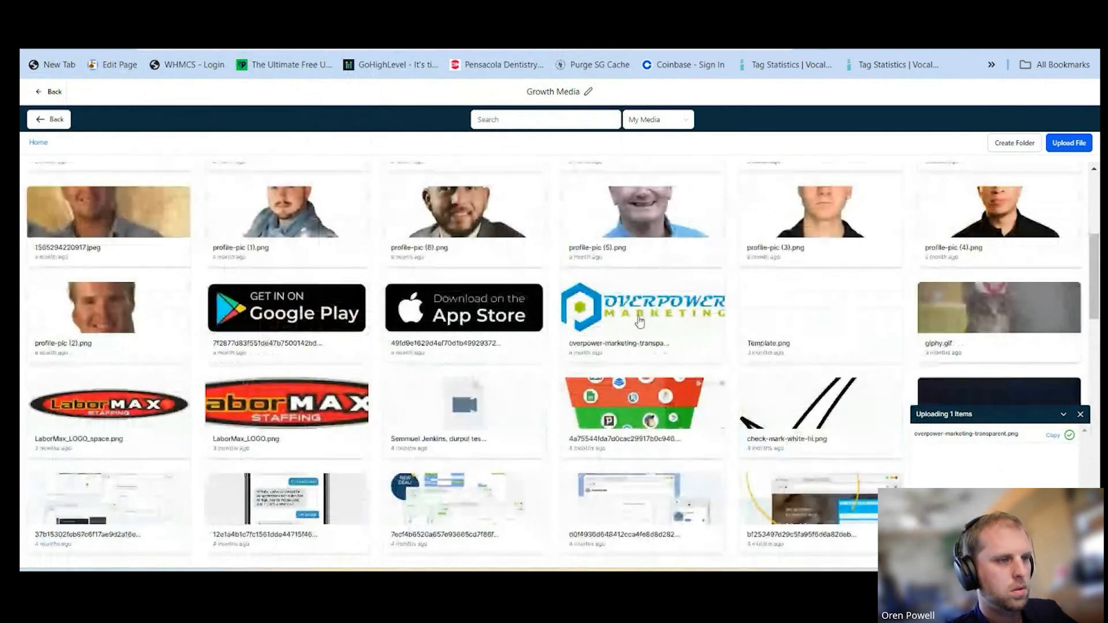
left_click(639, 317)
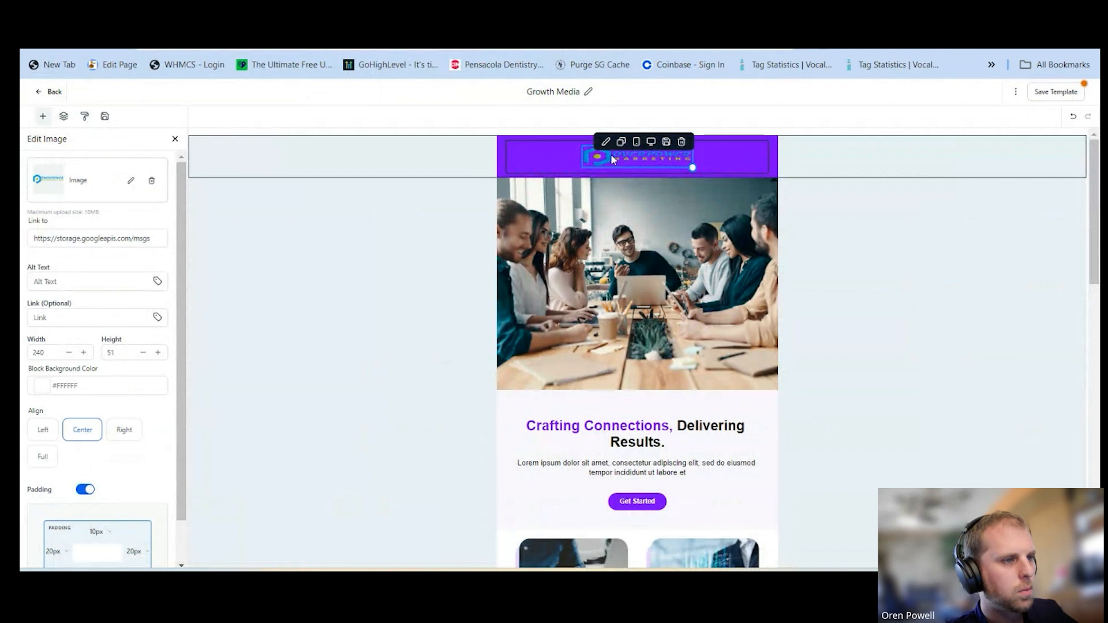
Reopen the media library for the header image and choose the newly uploaded logo file
left_click(131, 180)
left_click(136, 164)
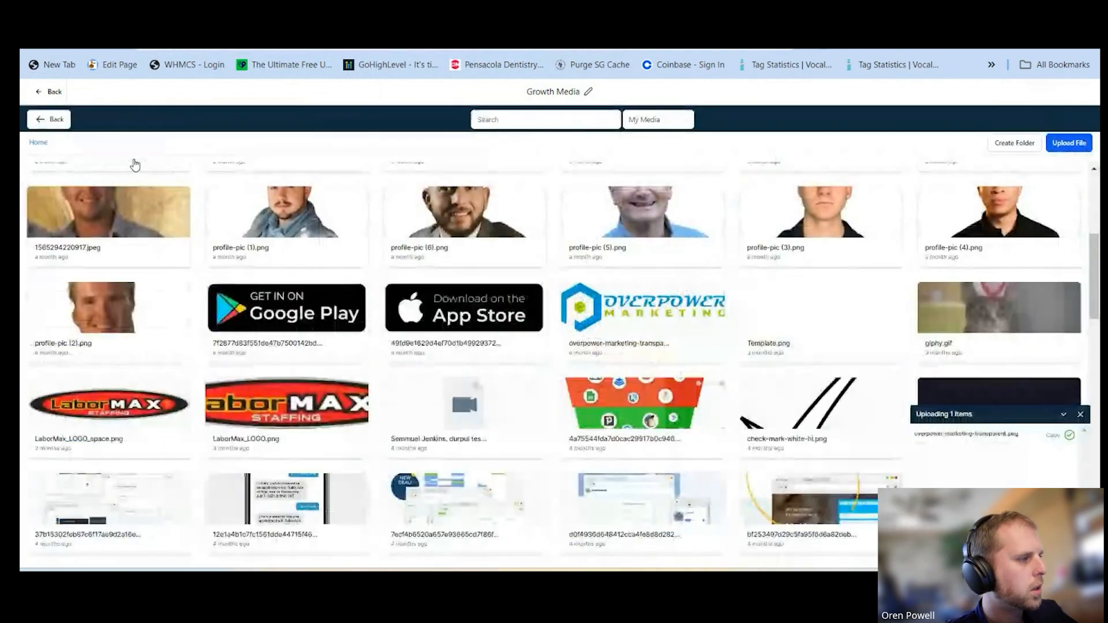
scroll(135, 173, "up", 5)
left_click(101, 296)
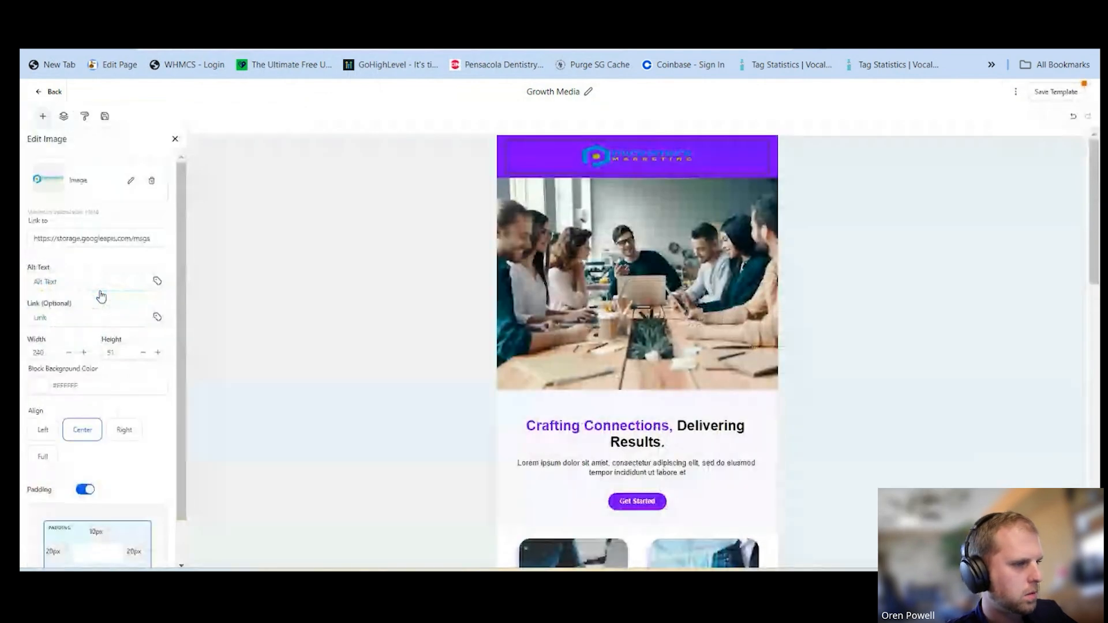
Set the header section's background colour to white (#FFFFFF)
left_click(499, 167)
left_click(60, 414)
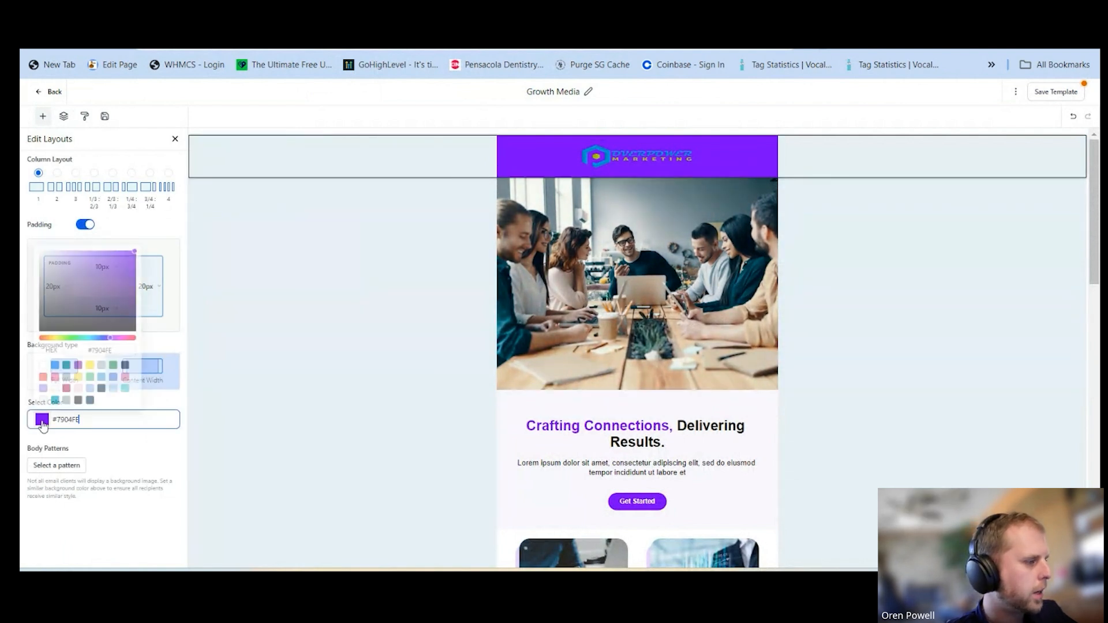
left_click(44, 365)
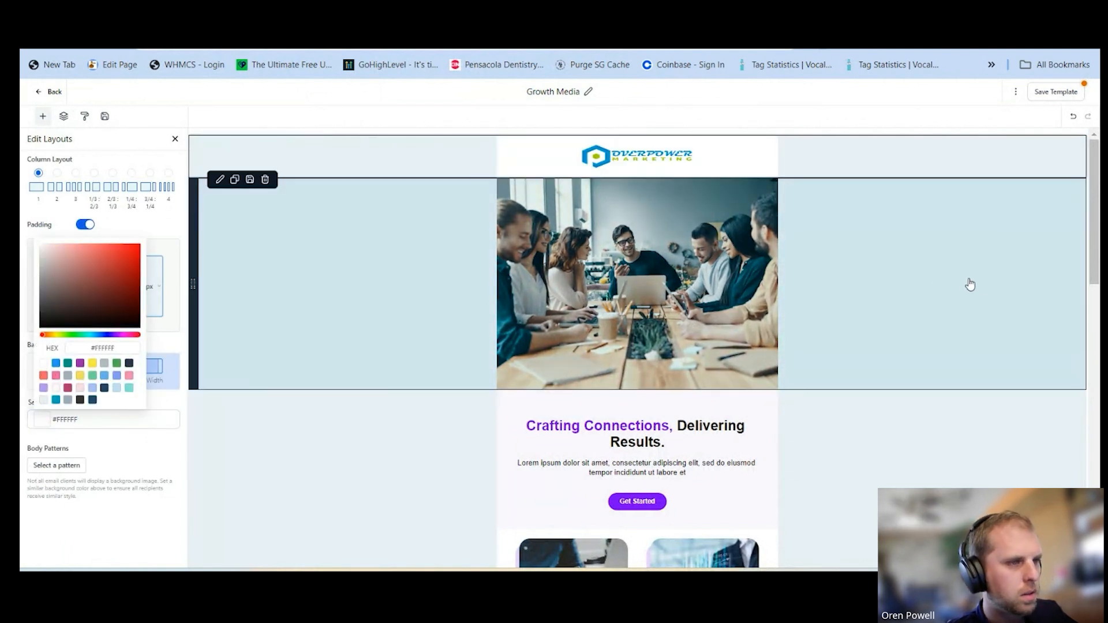
left_click(981, 286)
Select the Lorem ipsum paragraph under the "Crafting Connections" heading and open the Generate with AI form for it
scroll(866, 280, "down", 3)
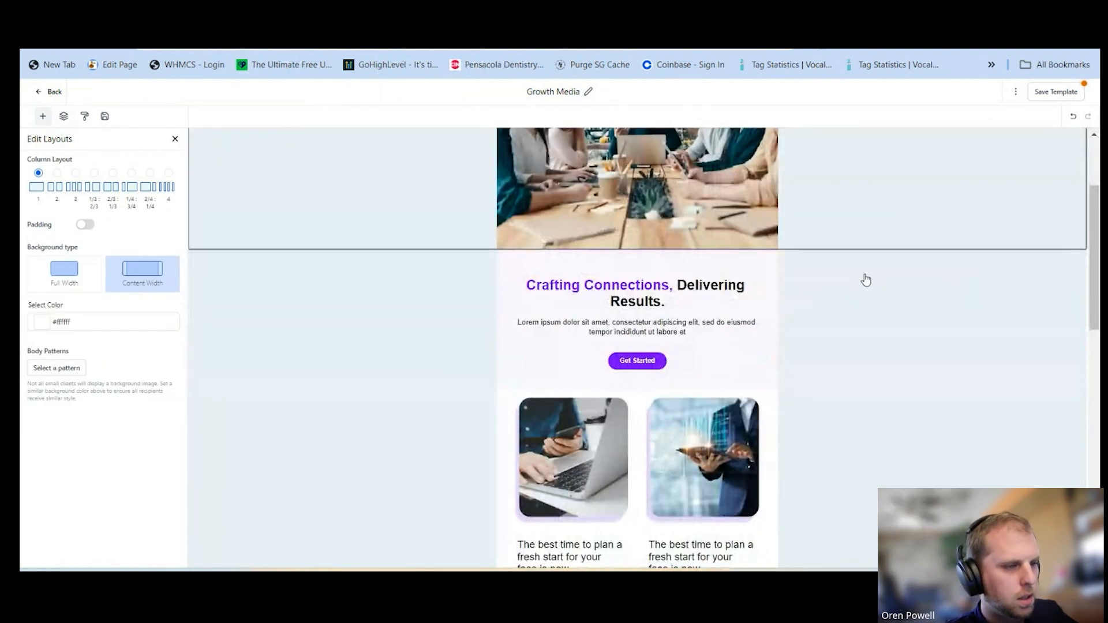
left_click_drag(696, 333, 517, 322)
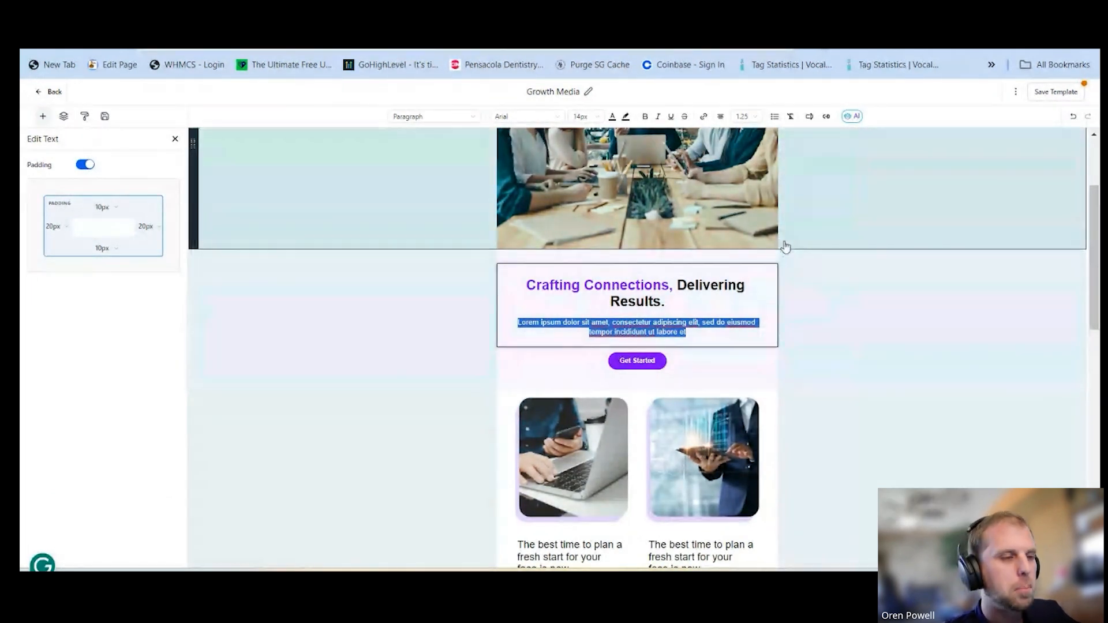
left_click(855, 118)
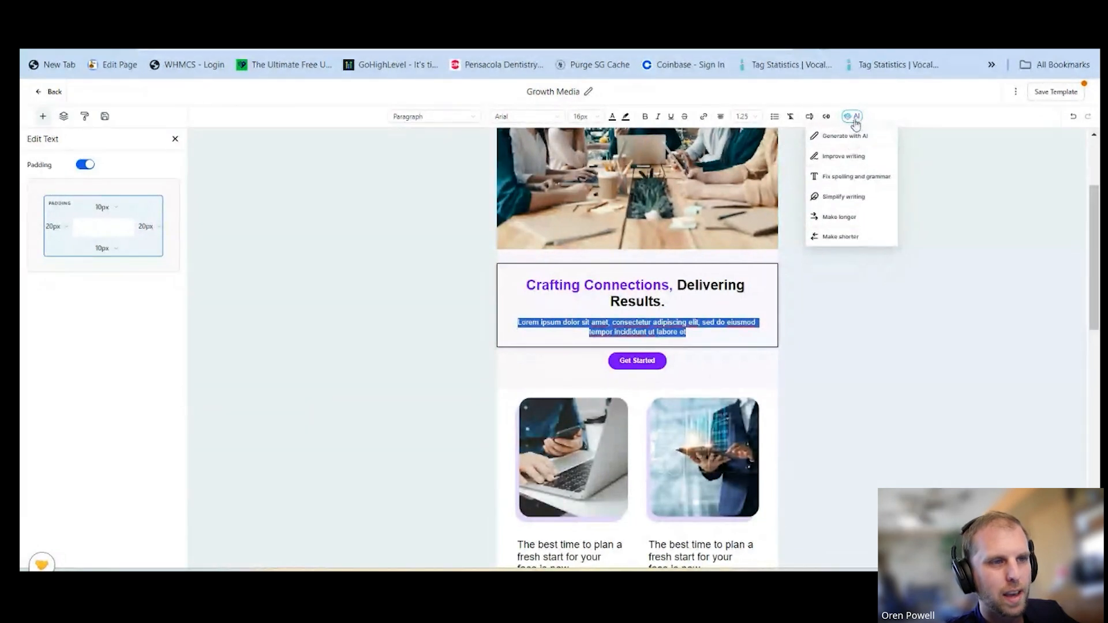
left_click(846, 137)
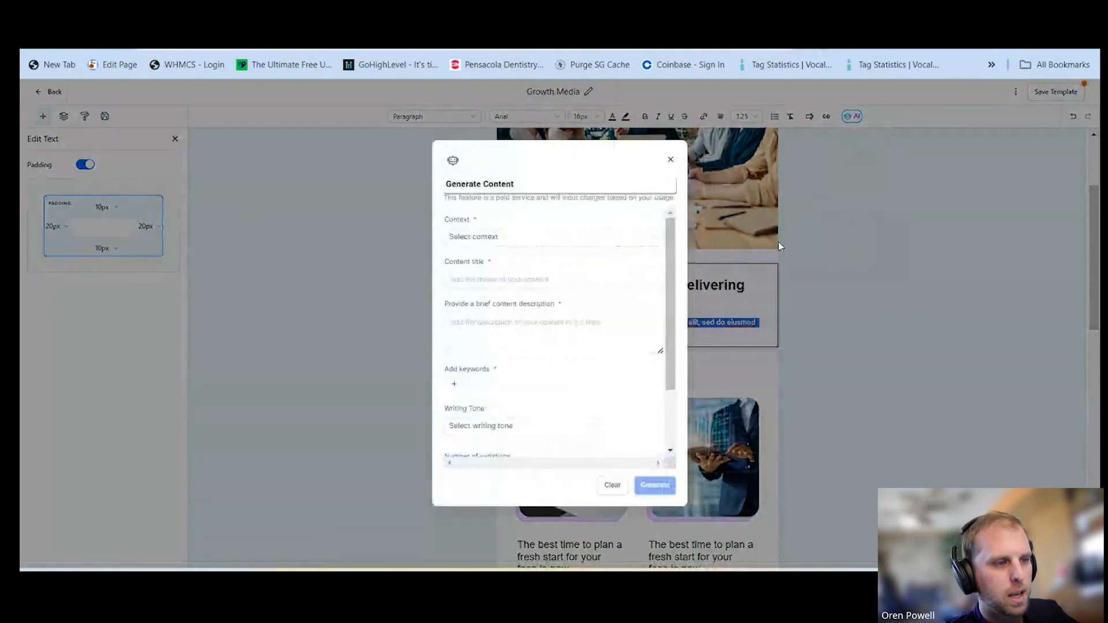
Set the content context to Promotional and enter "Growth Marketing" as the content title
left_click(495, 235)
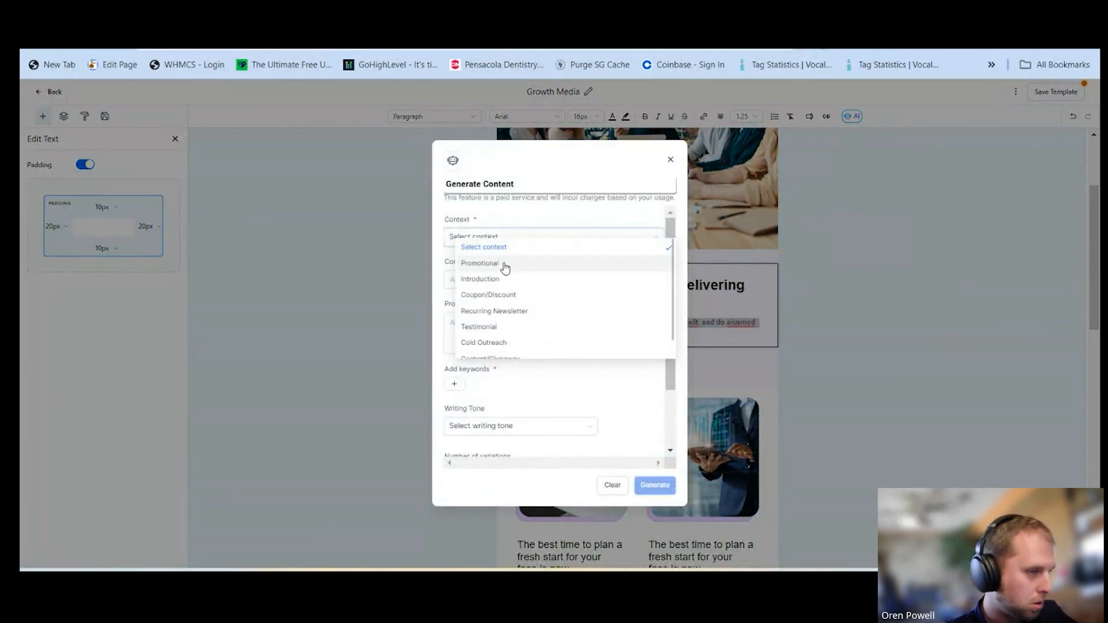
left_click(505, 266)
left_click(484, 286)
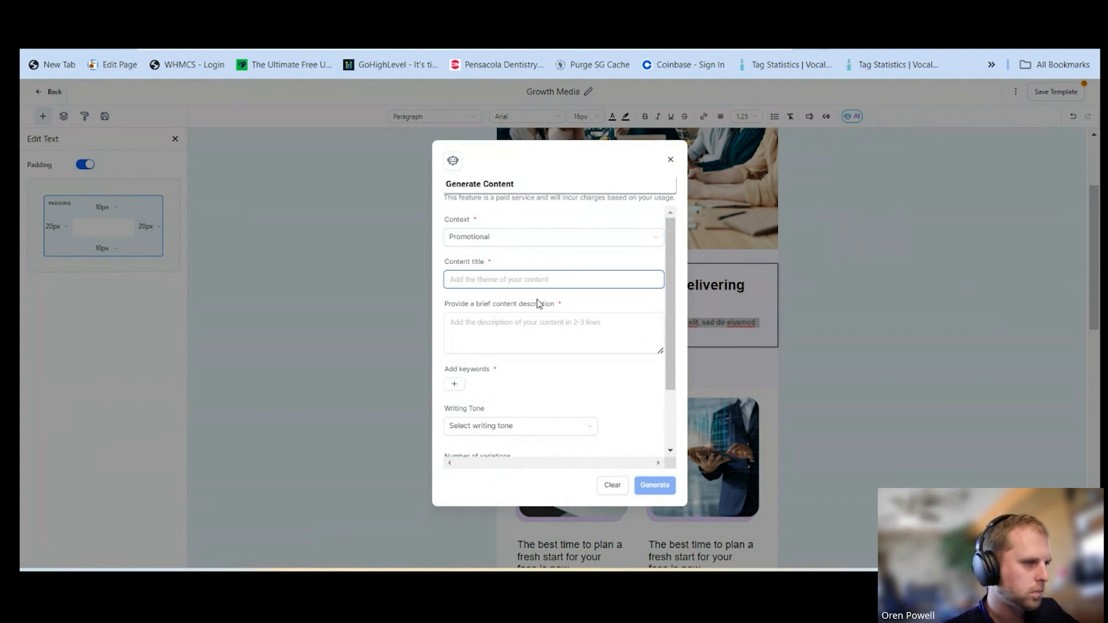
type("Growth Marketing")
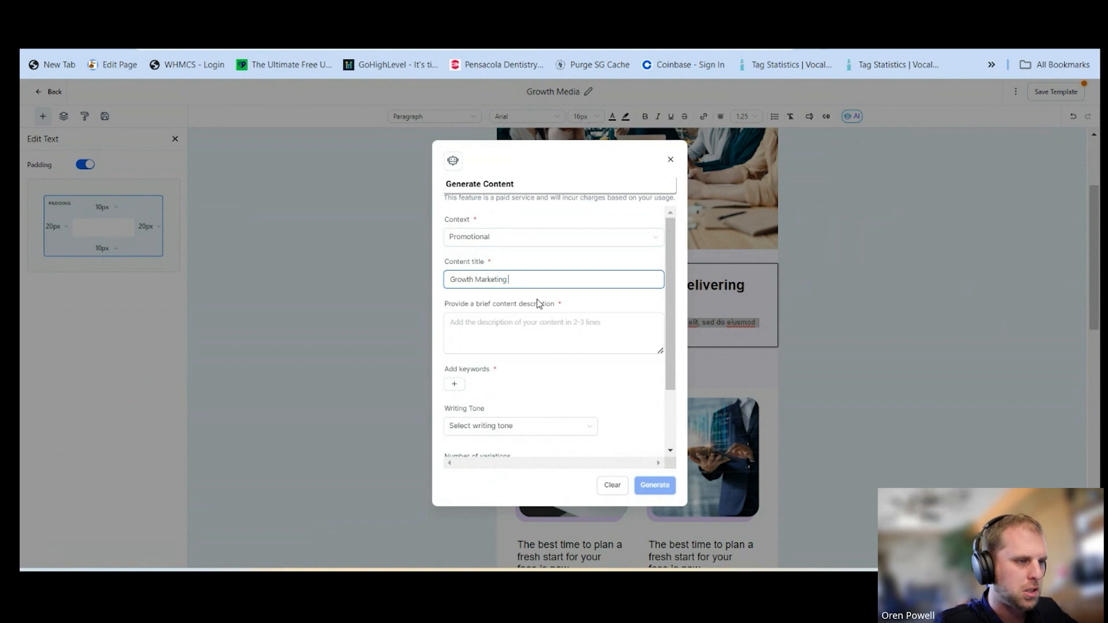
Enter "Write an email template about growth marketing" as the brief content description, correcting the misspelled word
left_click(518, 329)
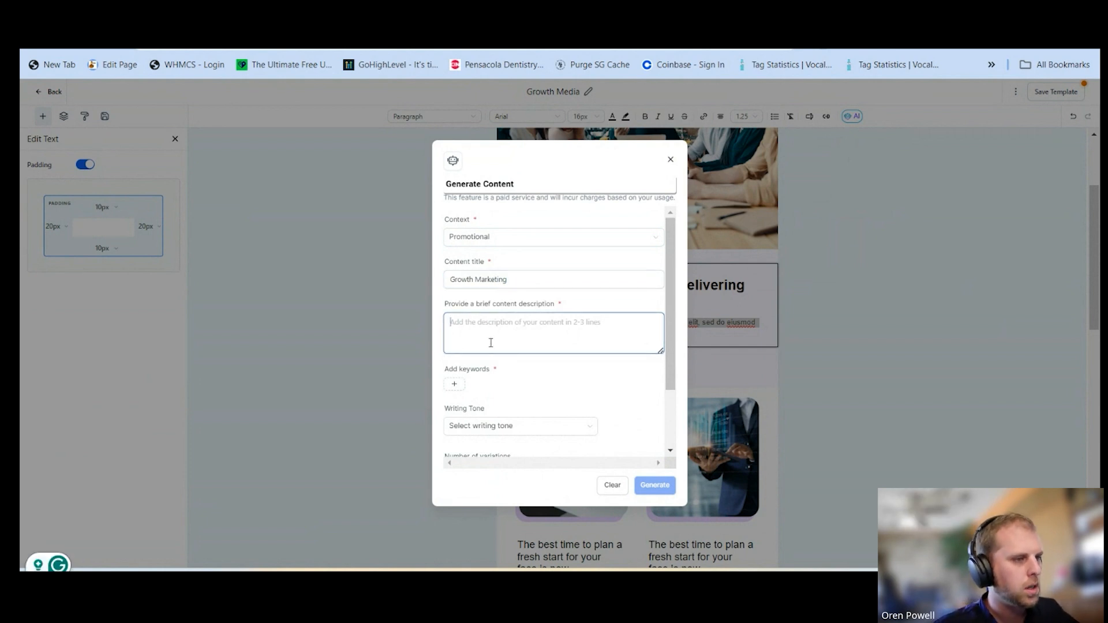
type("Wi")
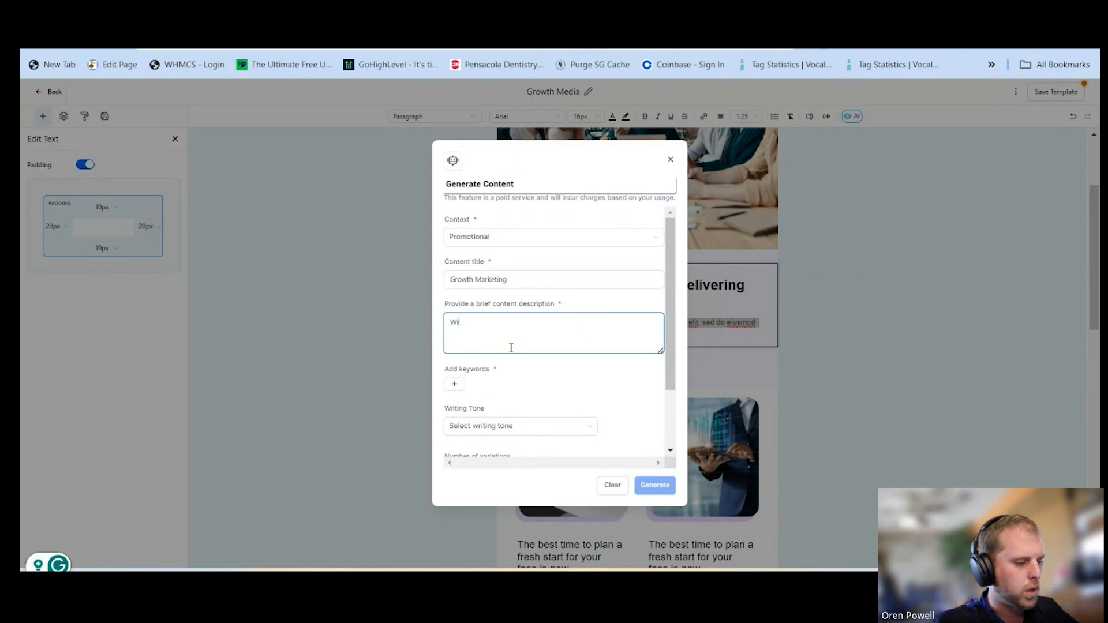
type("rite an email template about groww")
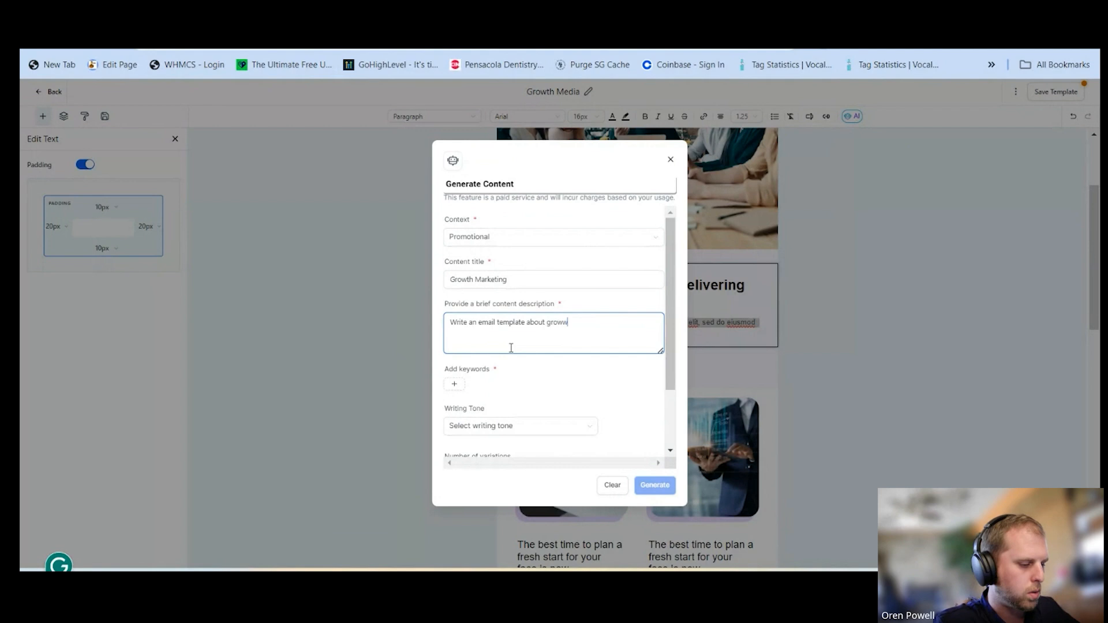
type("th market")
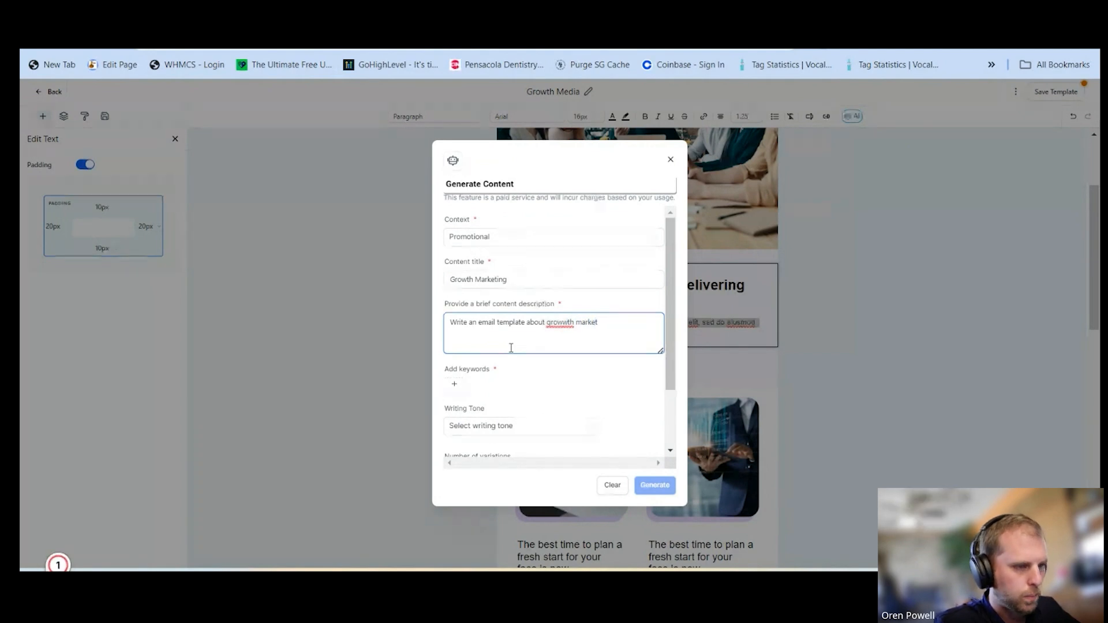
type("ing")
mouse_move(558, 323)
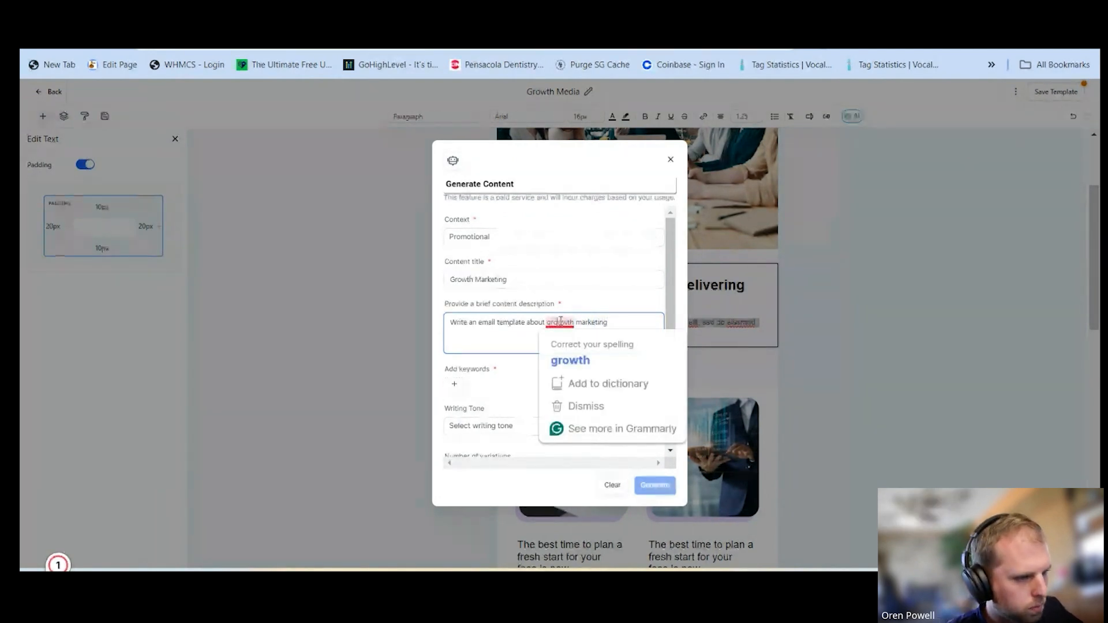
left_click(571, 362)
Add the keywords "marketing" and "growth" to the content request
left_click(463, 387)
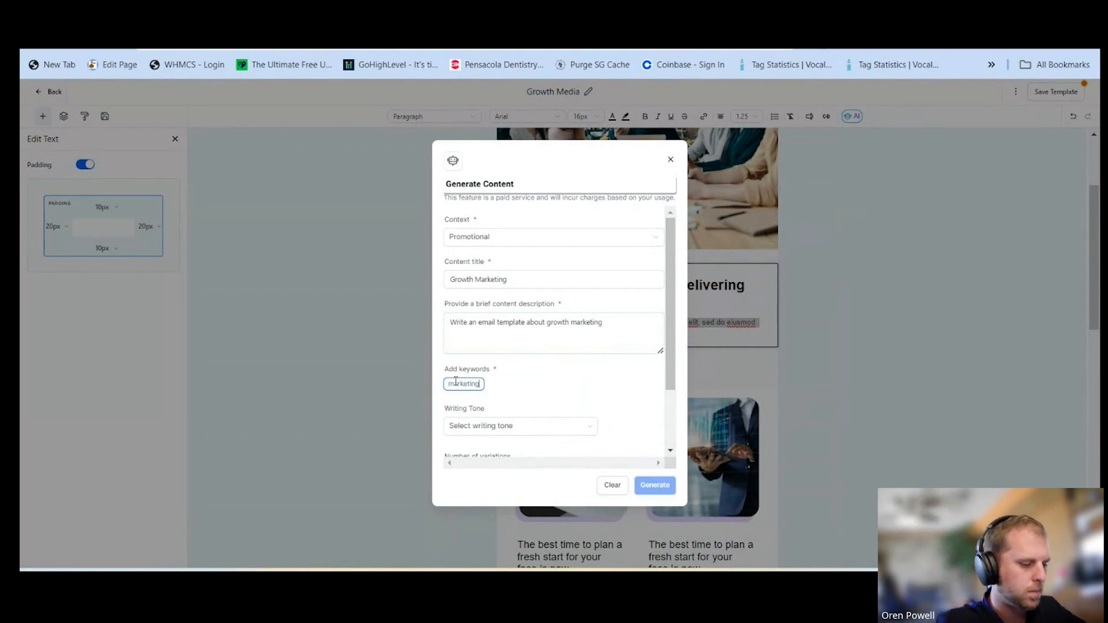
key("Return")
left_click(502, 385)
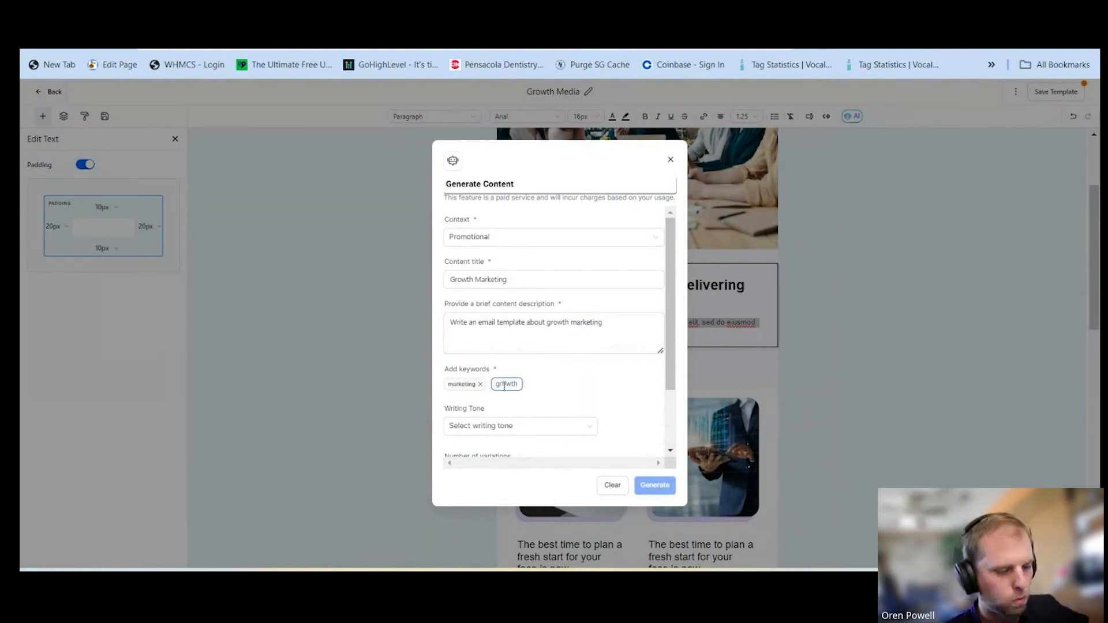
key("Return")
Choose the Professional writing tone, keep three variations at Small length, and generate the content
left_click(508, 427)
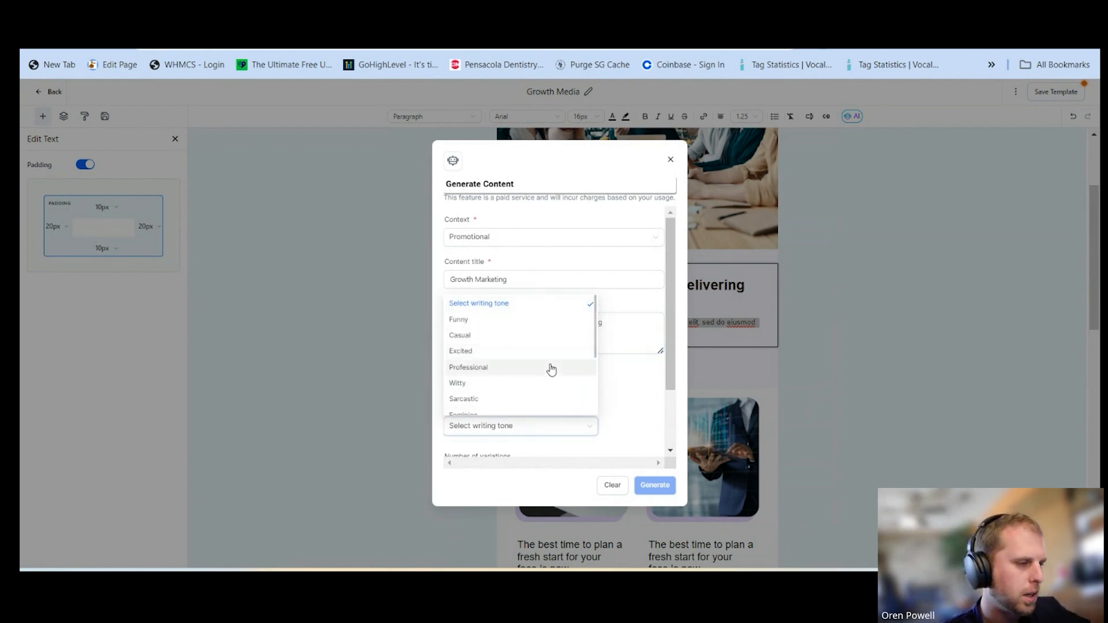
left_click(551, 370)
scroll(631, 370, "down", 1)
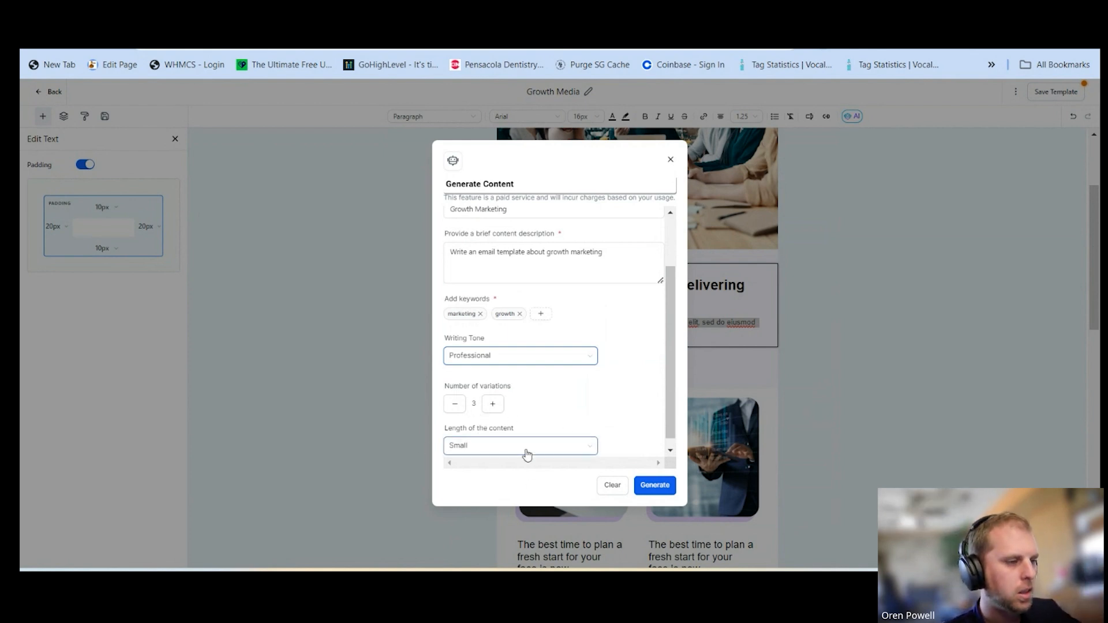
left_click(523, 449)
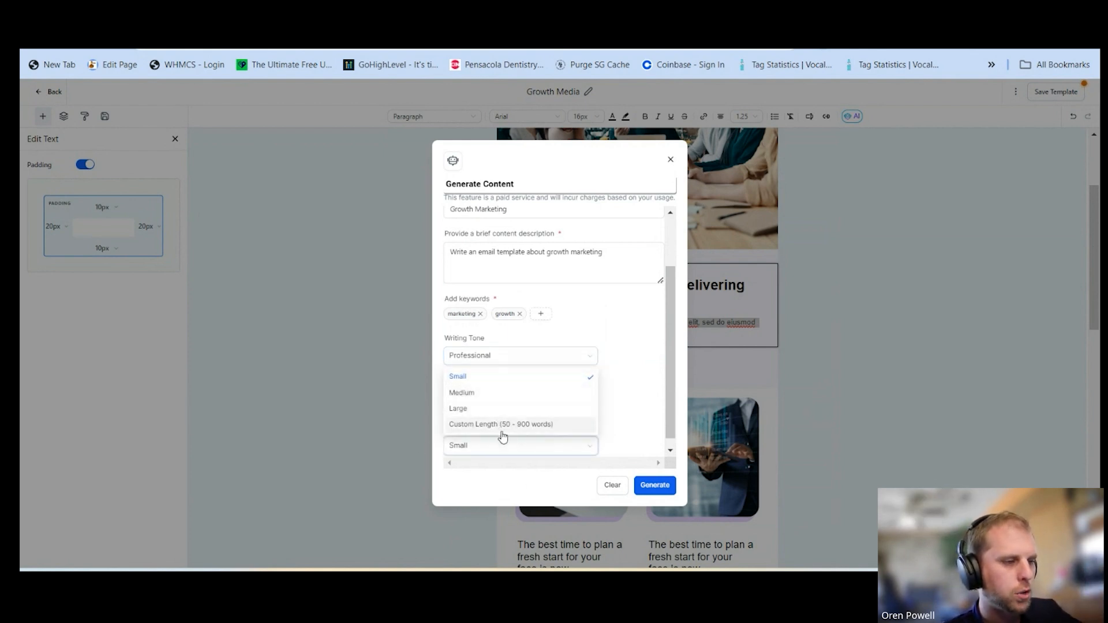
left_click(629, 434)
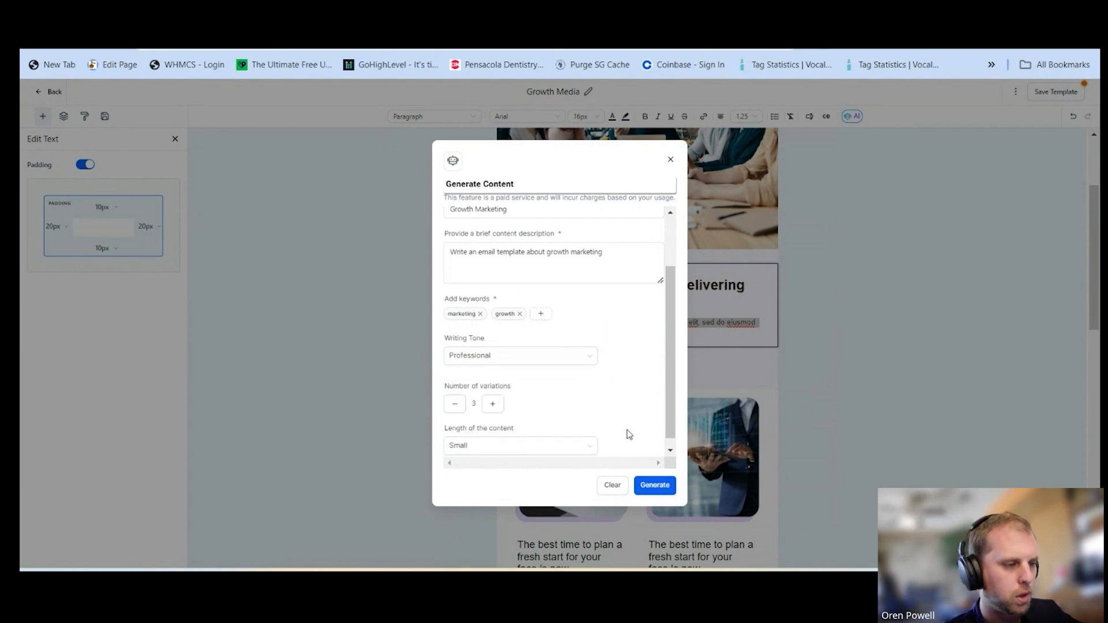
left_click(662, 487)
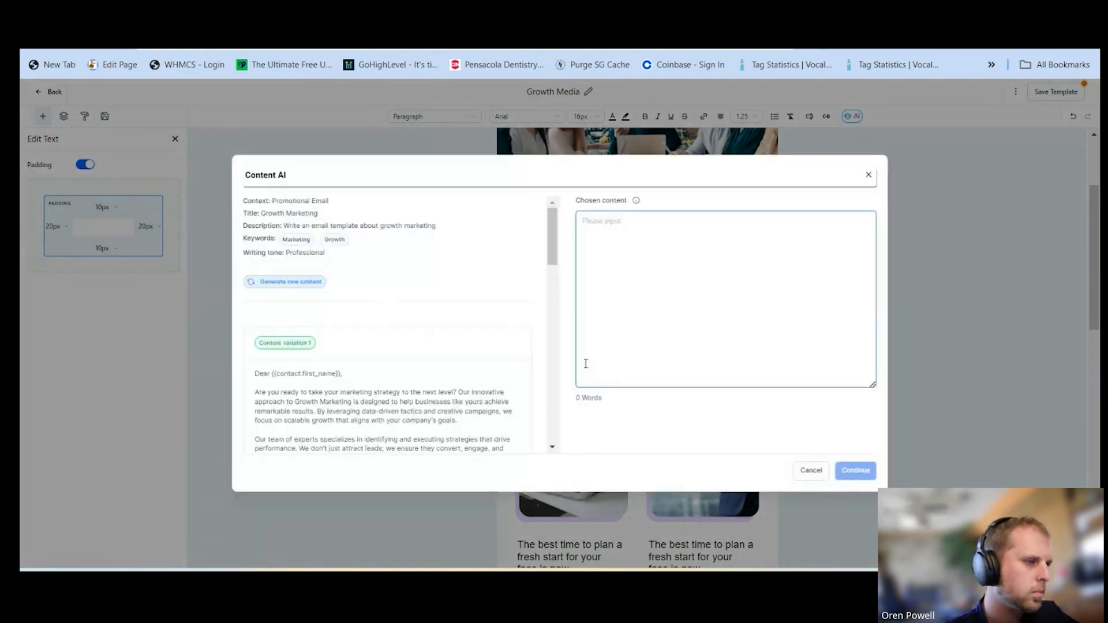
Use the last generated variation as the chosen content and replace "valued client" in its greeting with an underscore blank
left_click_drag(560, 259, 558, 436)
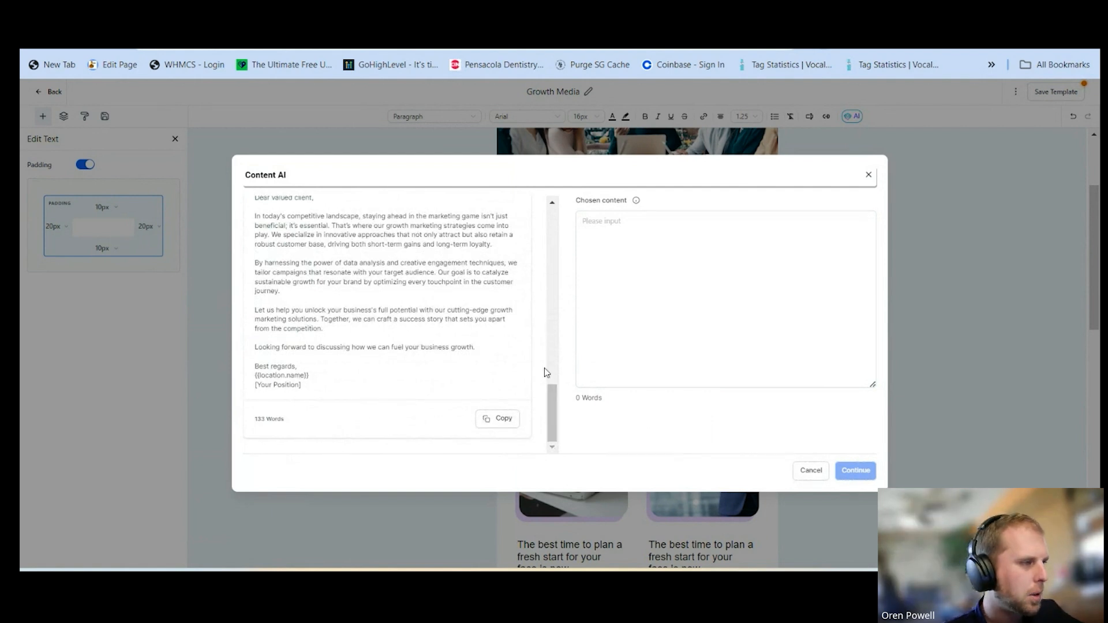
left_click(507, 423)
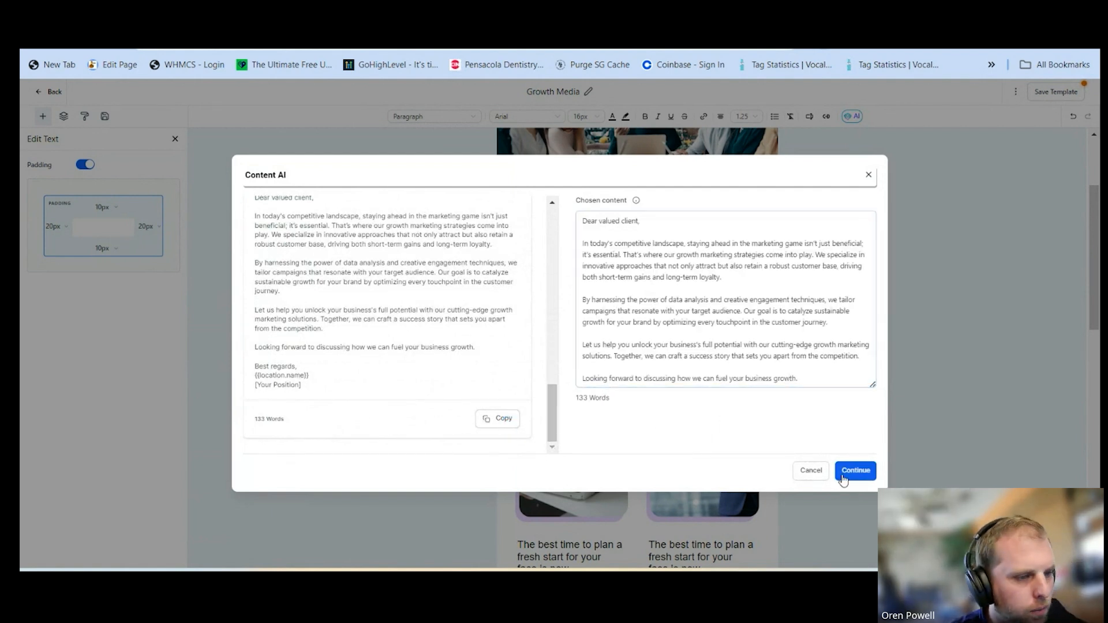
left_click(737, 280)
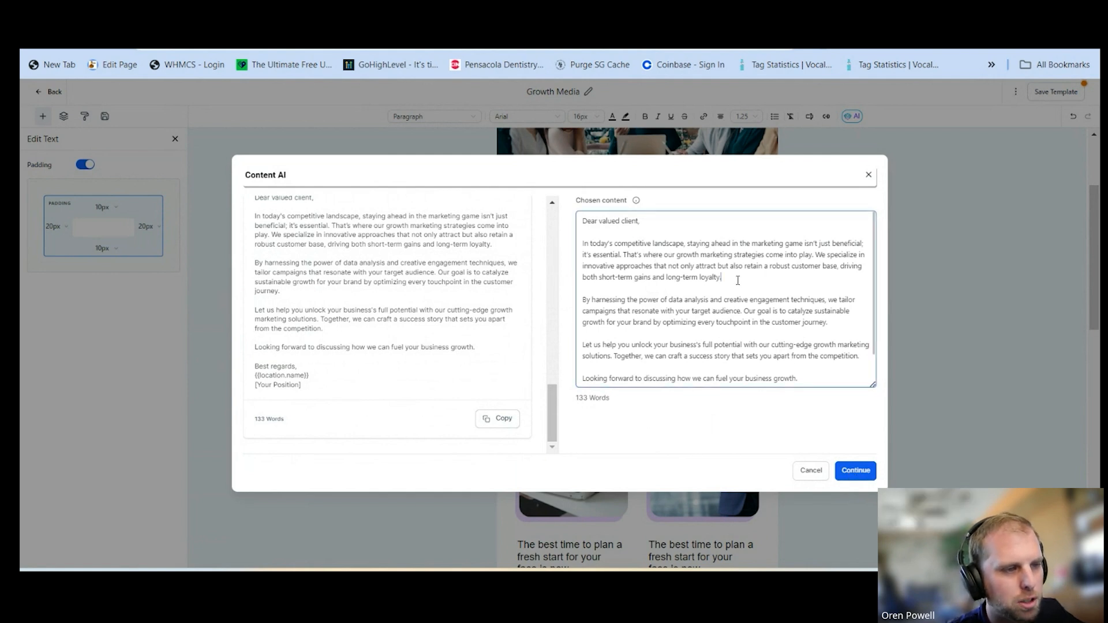
left_click_drag(639, 222, 600, 224)
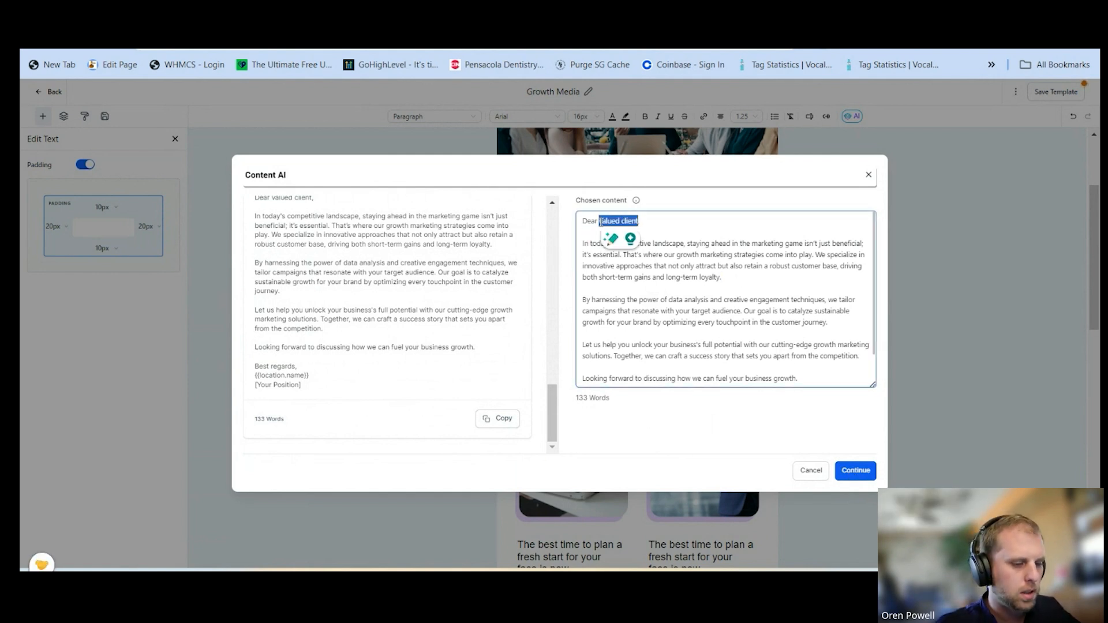
key("BackSpace")
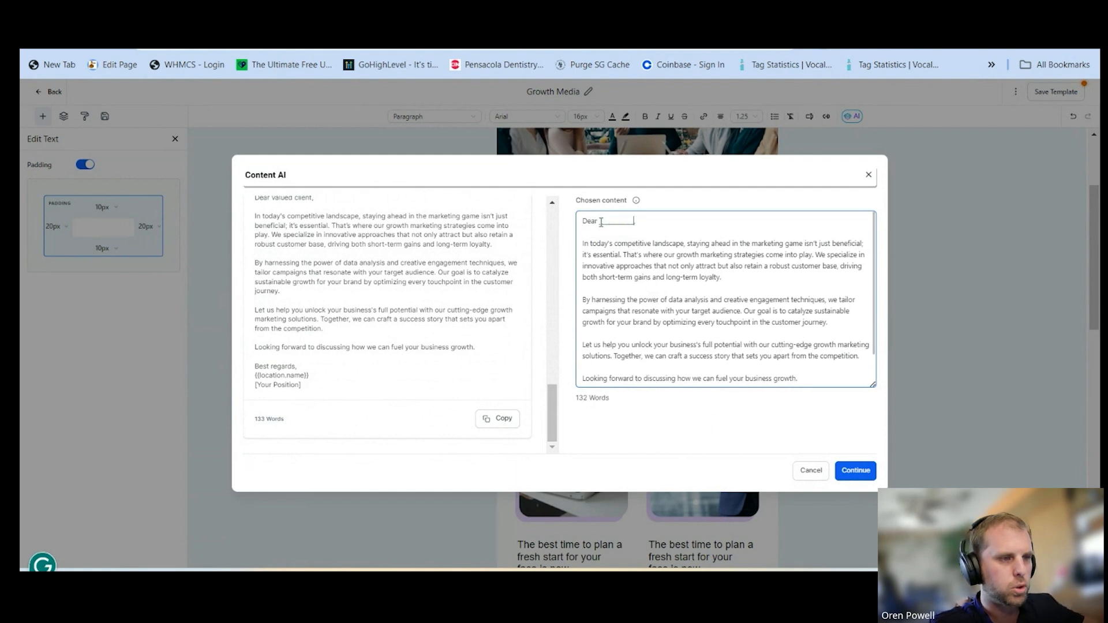
Replace the location name and position placeholders under "Best regards," with an underscore blank and insert the text into the email
scroll(630, 306, "down", 2)
left_click_drag(644, 379, 580, 367)
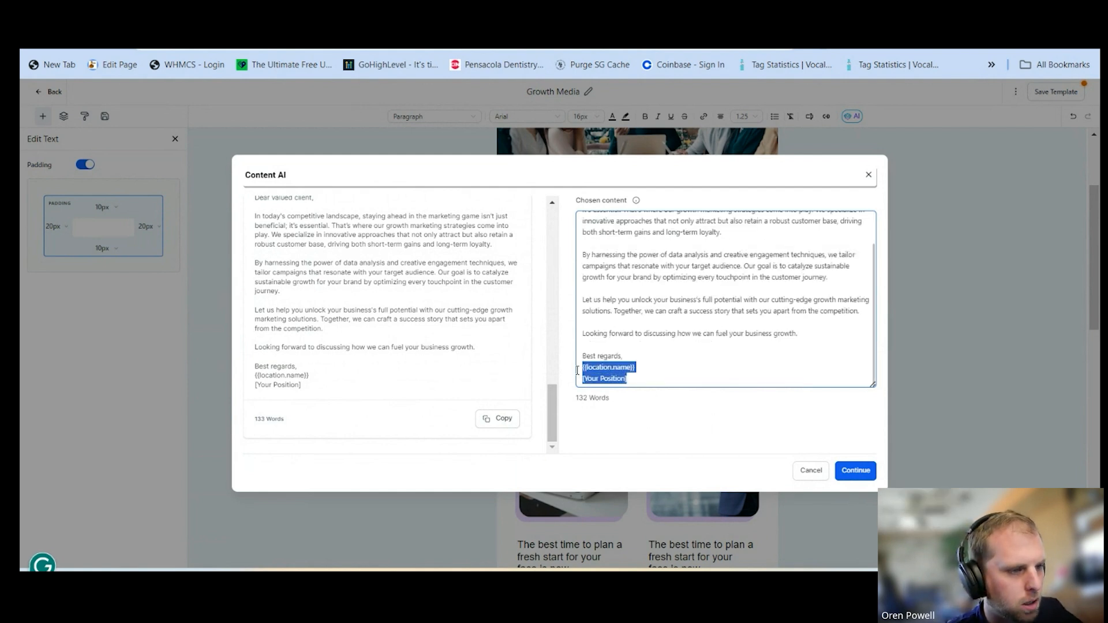
key("BackSpace")
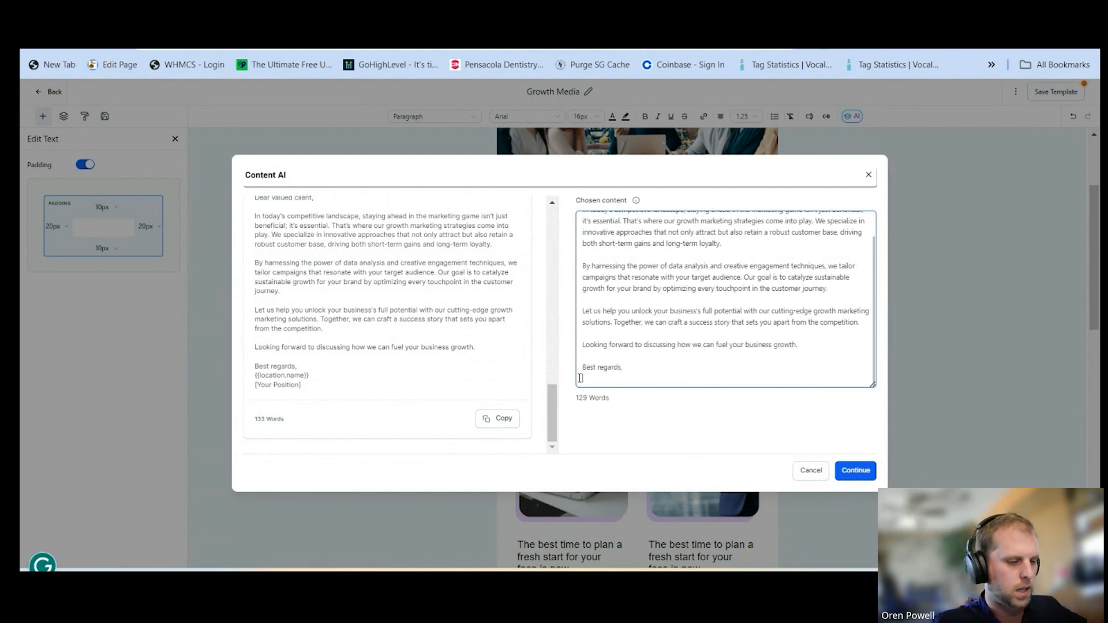
type("_________________")
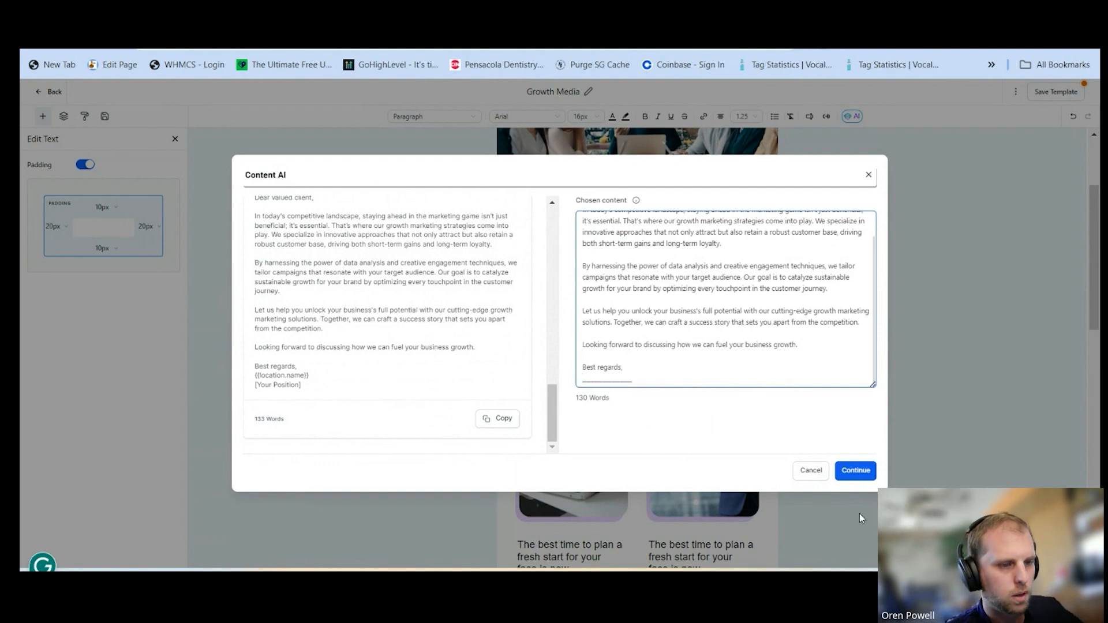
left_click(855, 470)
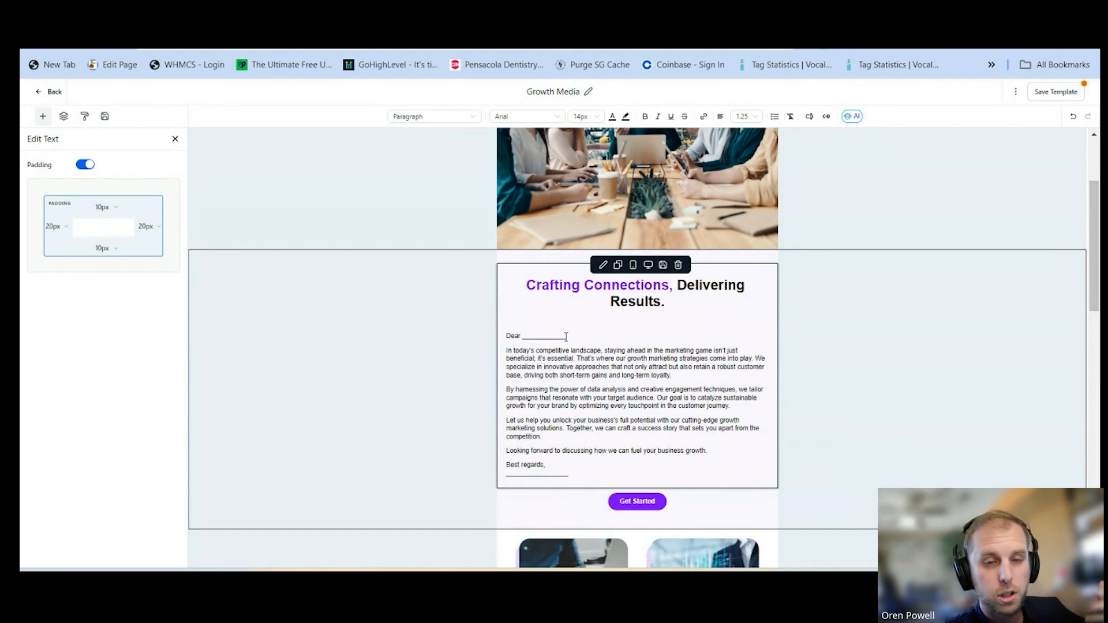
Replace the blank after "Dear" with the contact's First Name custom value
left_click_drag(566, 337, 523, 337)
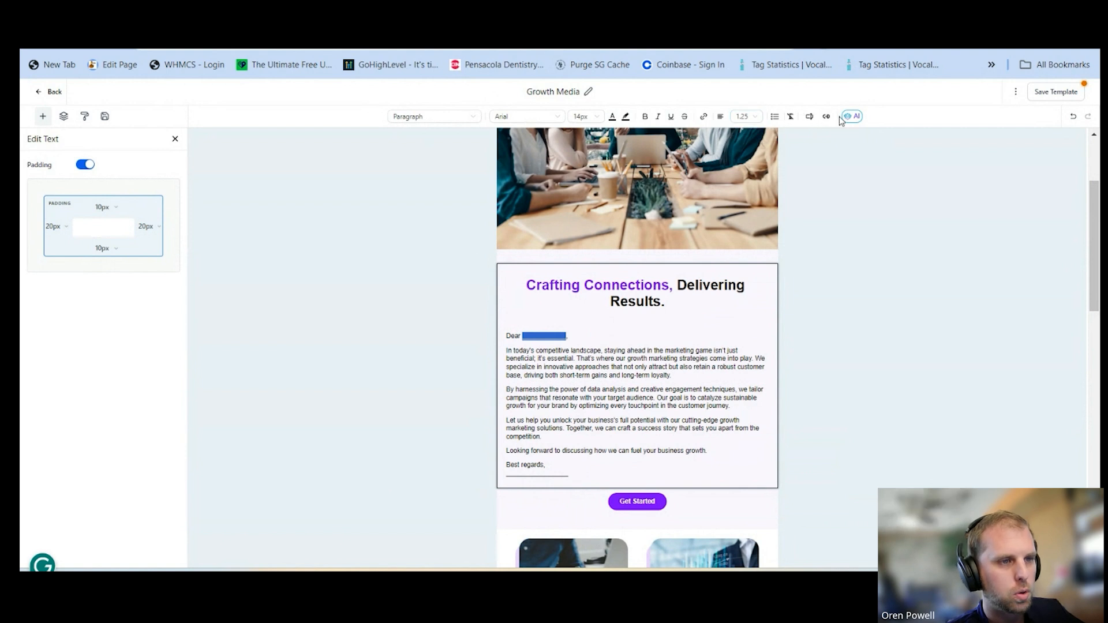
left_click(809, 116)
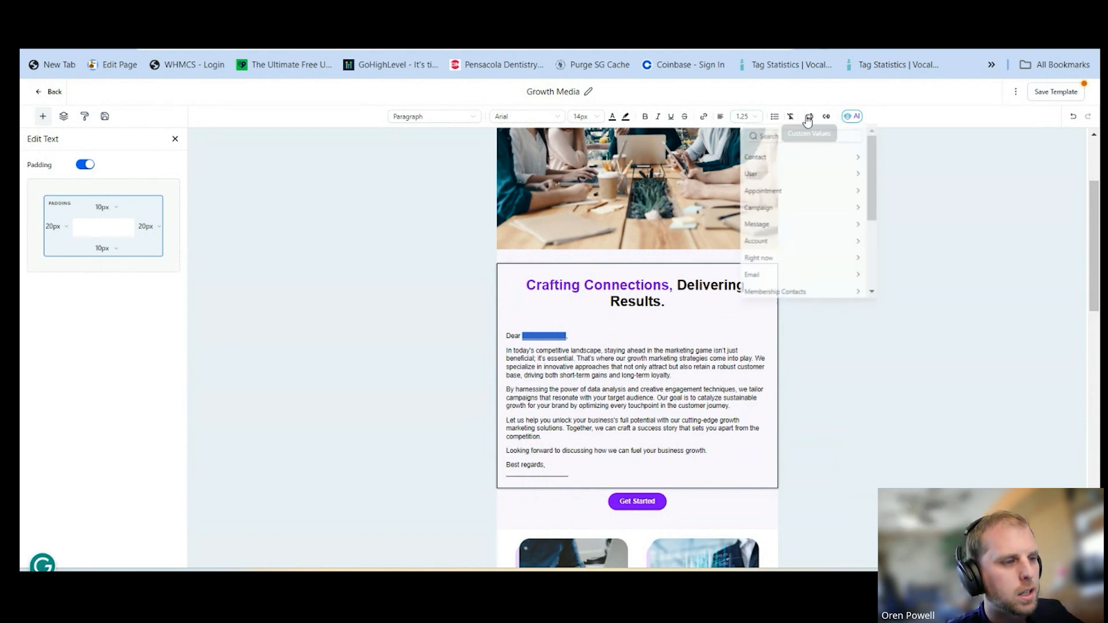
left_click(776, 164)
left_click(767, 189)
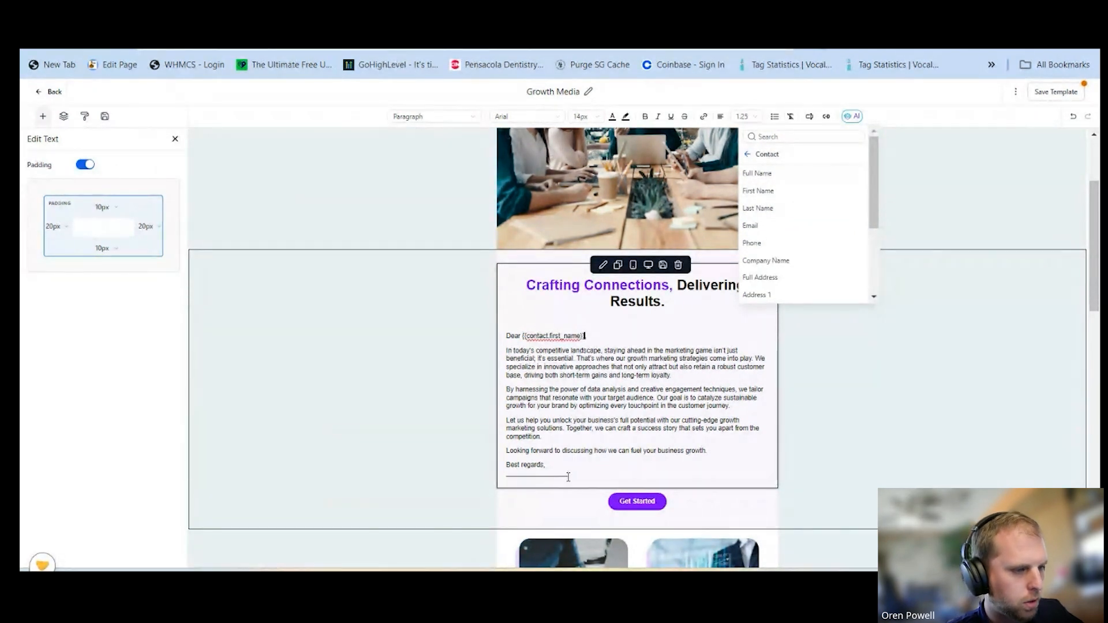
Replace the blank under "Best regards," with the user's Signature custom value and close the value list
left_click(506, 474)
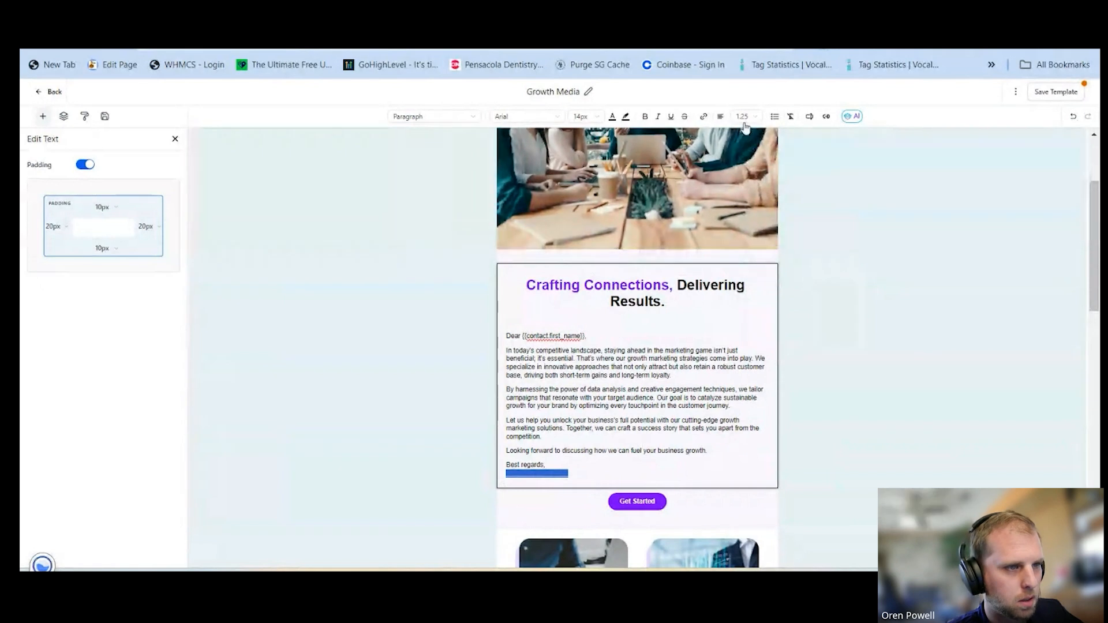
left_click(810, 117)
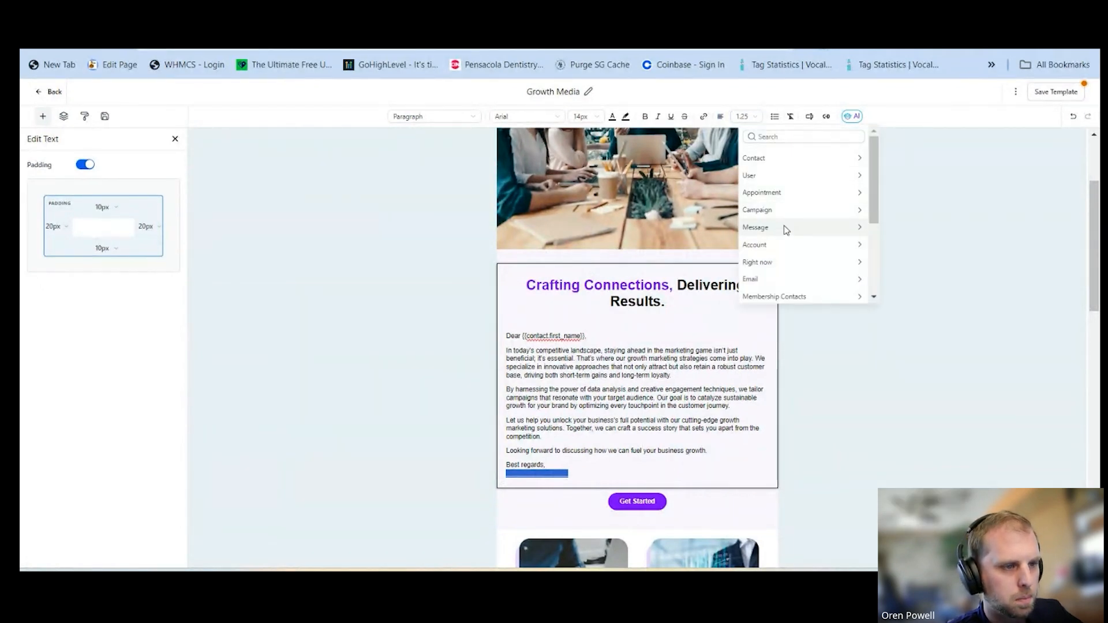
left_click(775, 178)
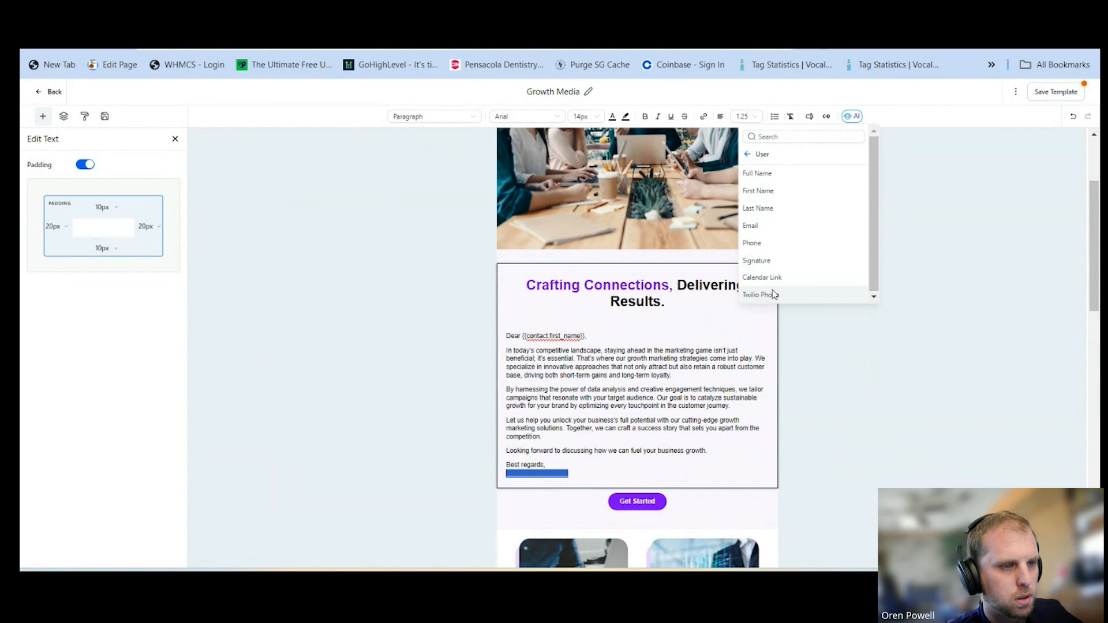
left_click(768, 261)
scroll(936, 333, "down", 6)
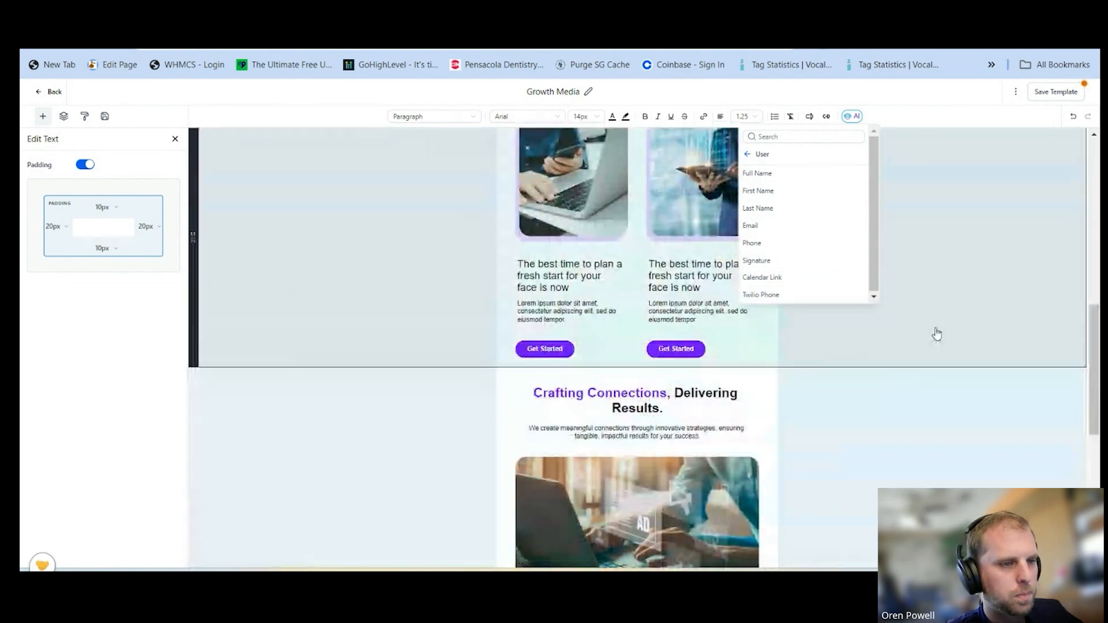
left_click(936, 334)
scroll(935, 335, "up", 6)
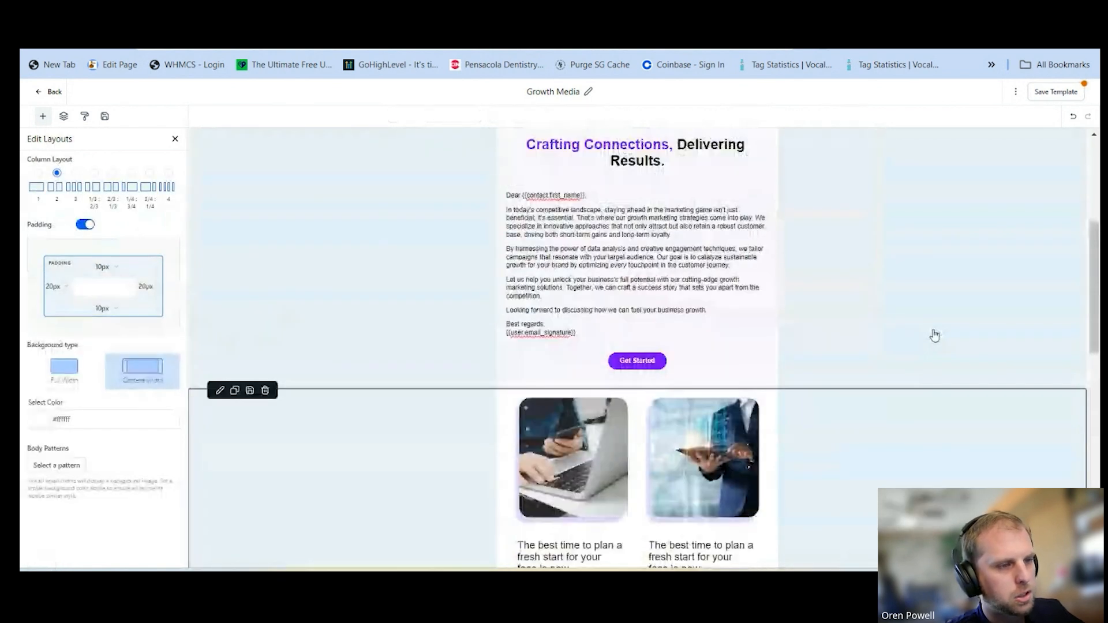
scroll(935, 334, "down", 2)
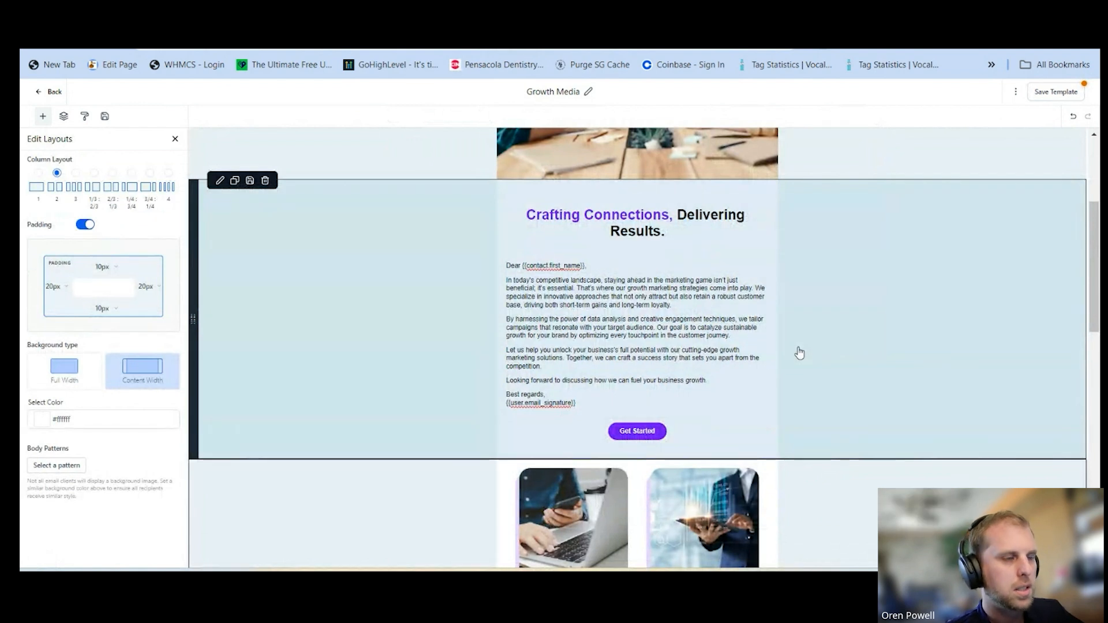
scroll(799, 353, "down", 10)
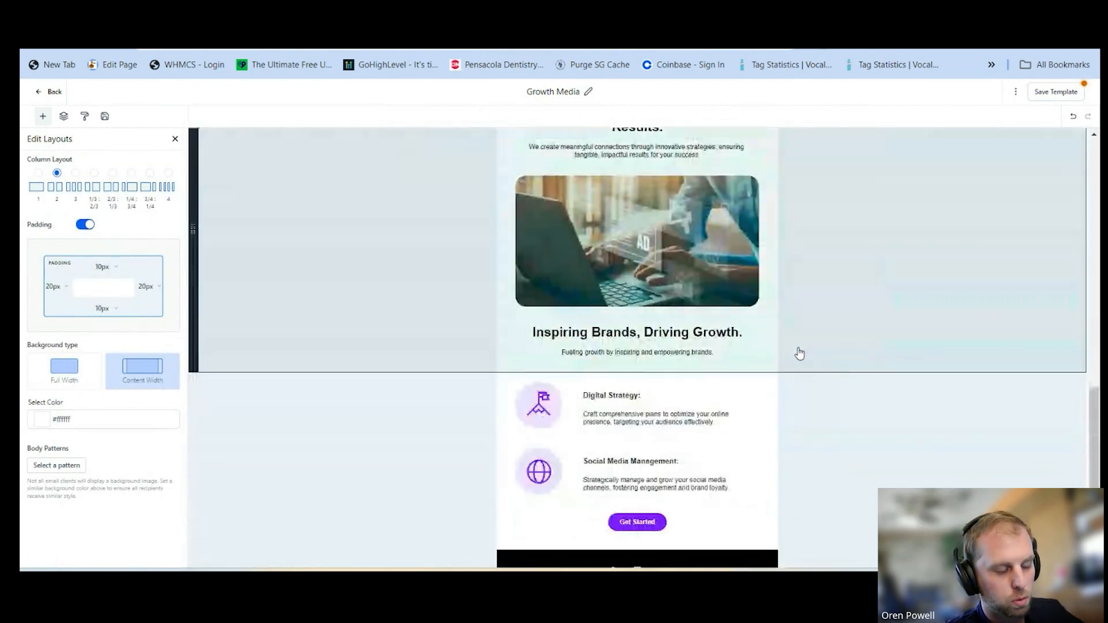
scroll(798, 350, "up", 10)
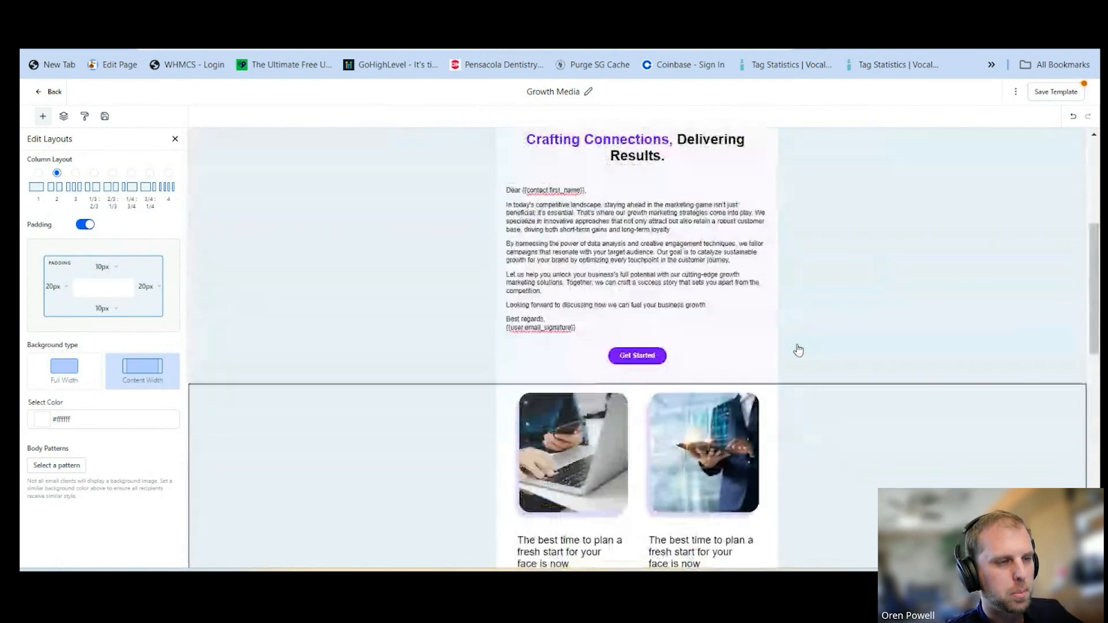
Start creating an AI replacement for the team meeting photo below the logo, using the Photo image style
scroll(798, 351, "up", 5)
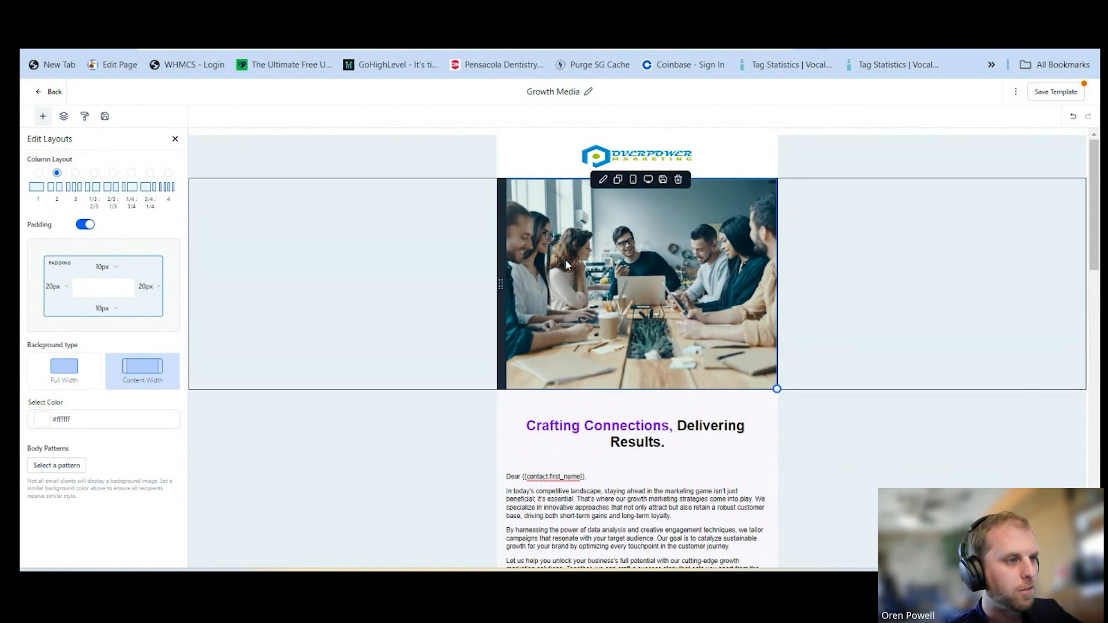
left_click(612, 250)
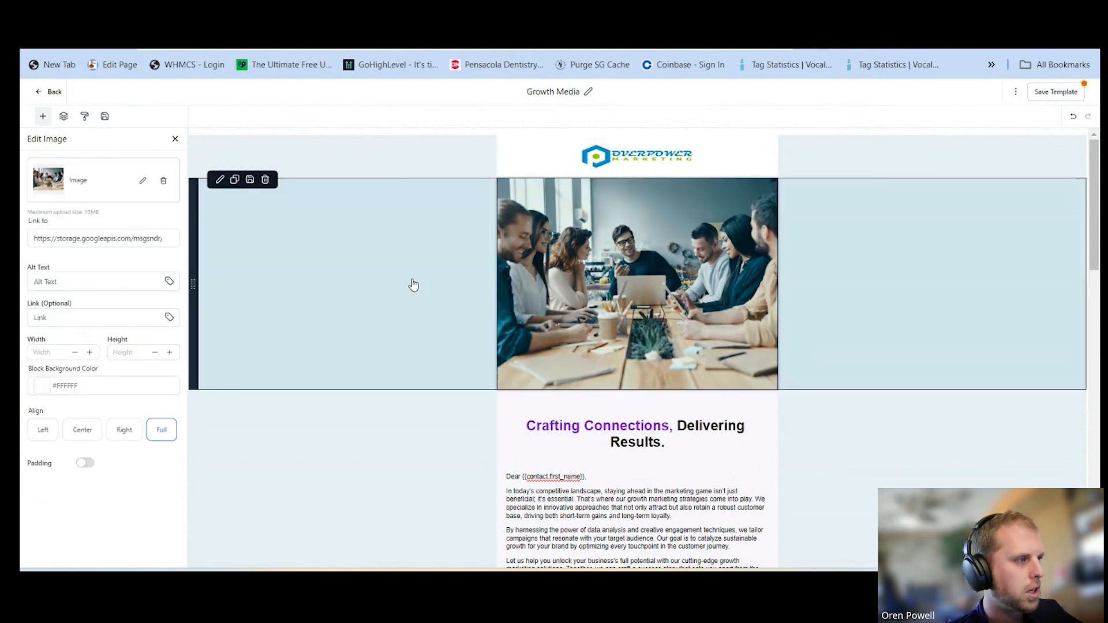
left_click(145, 182)
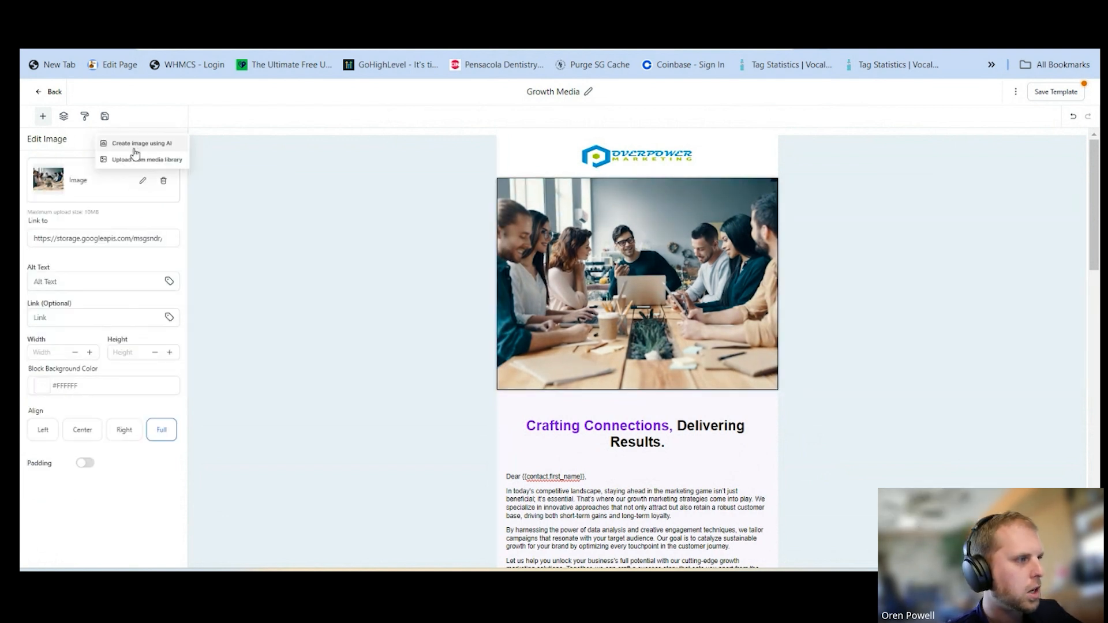
left_click(161, 145)
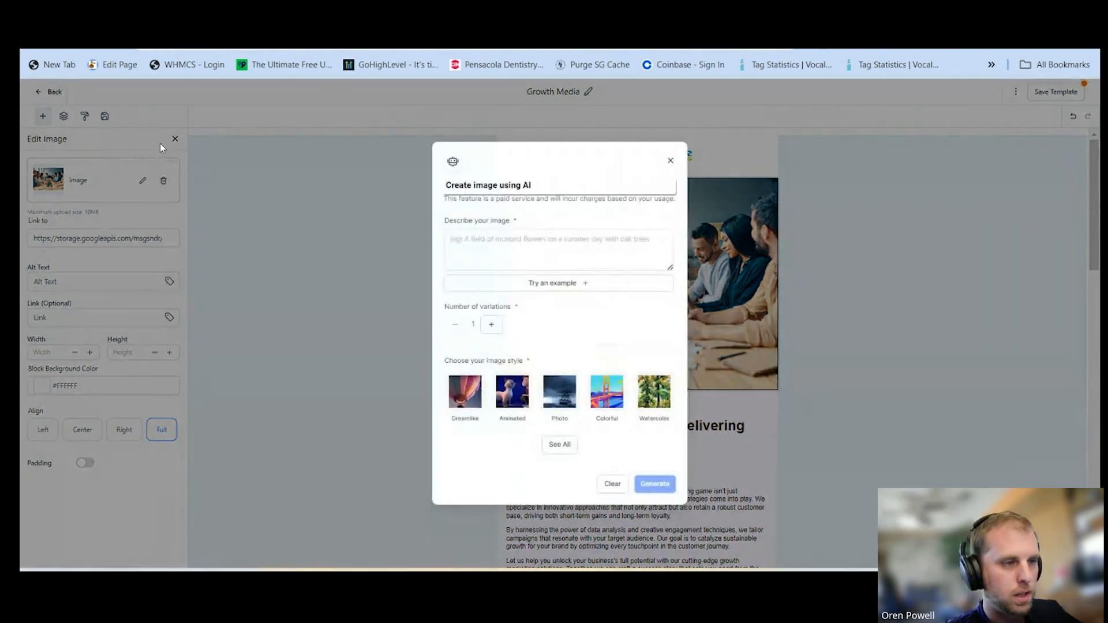
left_click(571, 449)
left_click(471, 414)
Describe the image as "Image with people at a conference room" and generate three variations
left_click(516, 245)
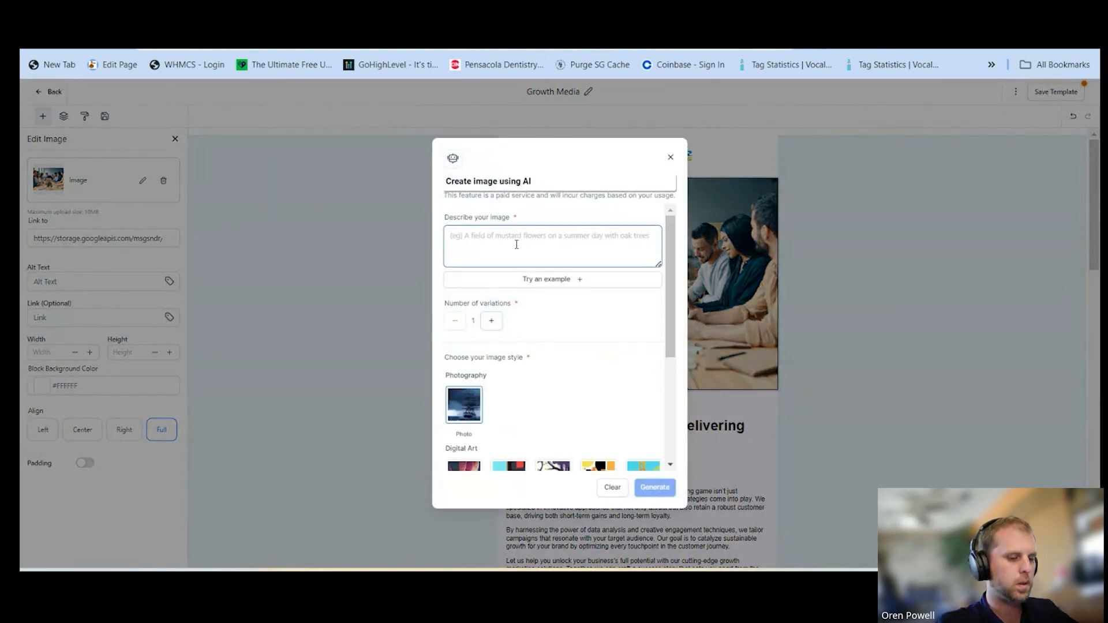
type("Ima")
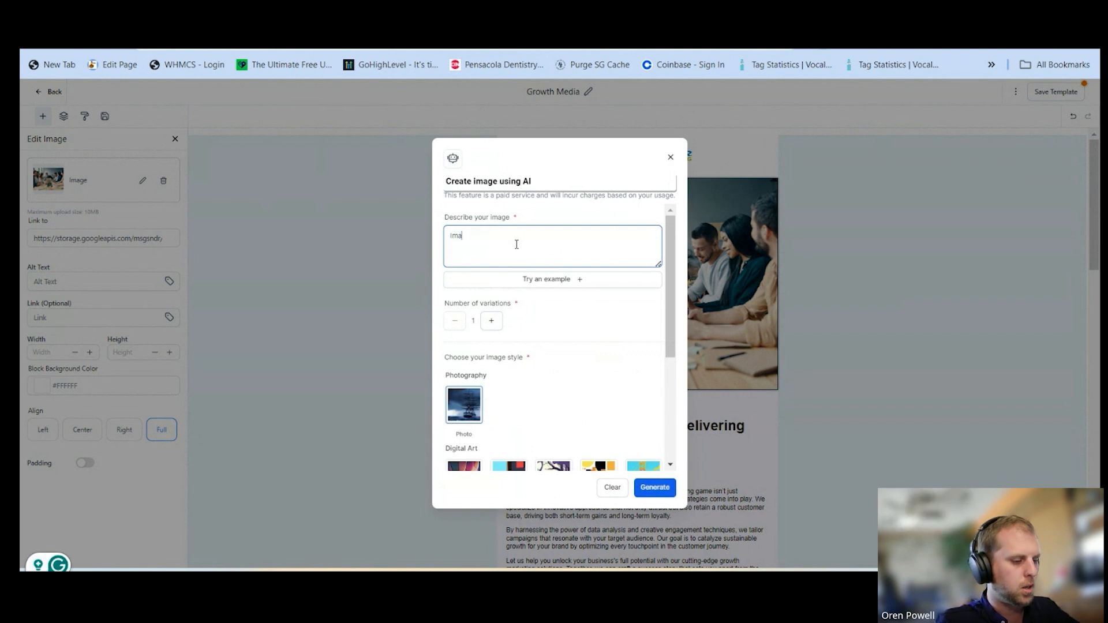
type("ge ww")
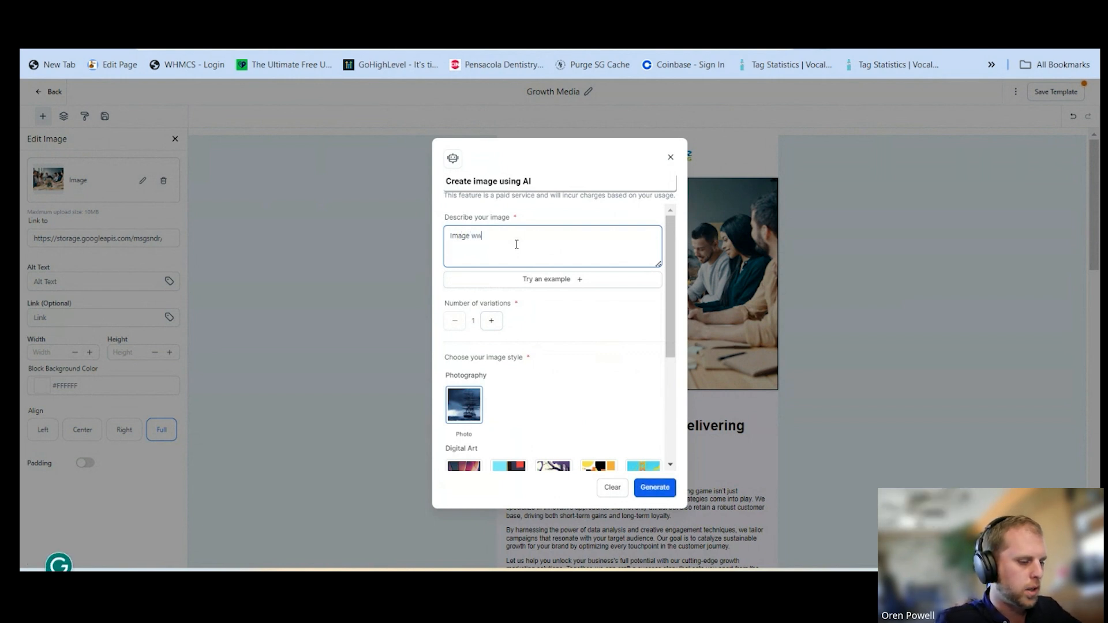
type("ith people ")
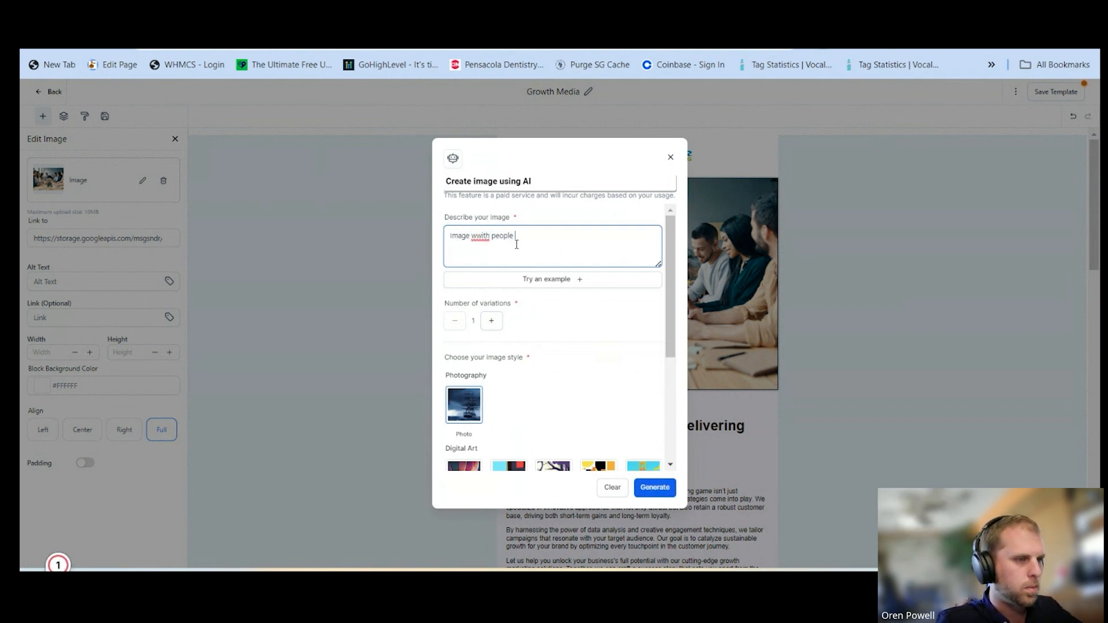
type("at a")
type("co")
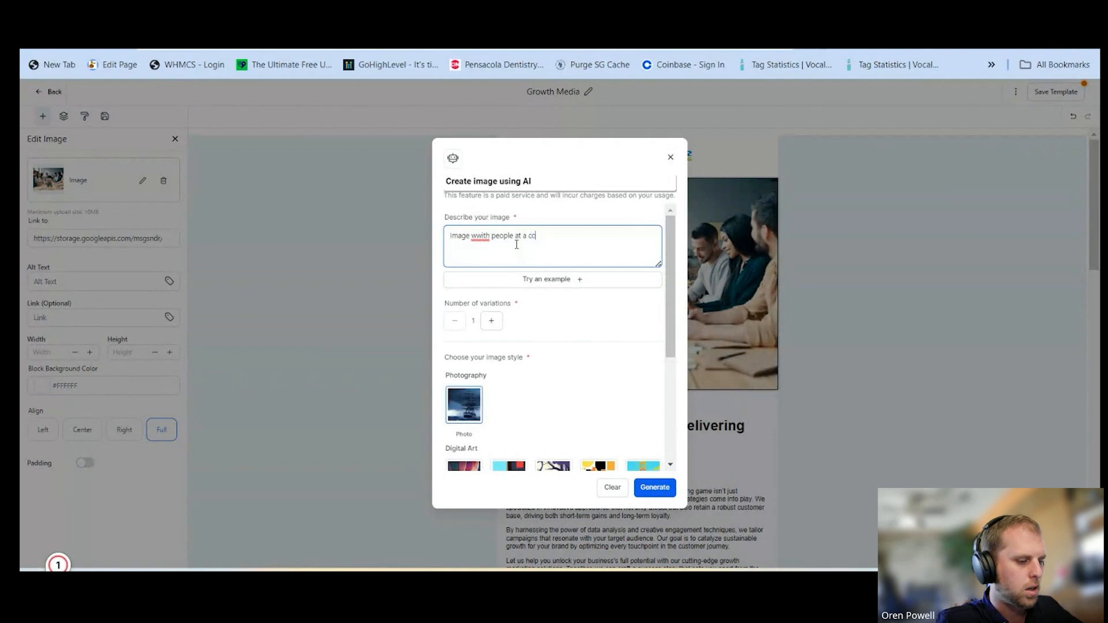
type("nference room")
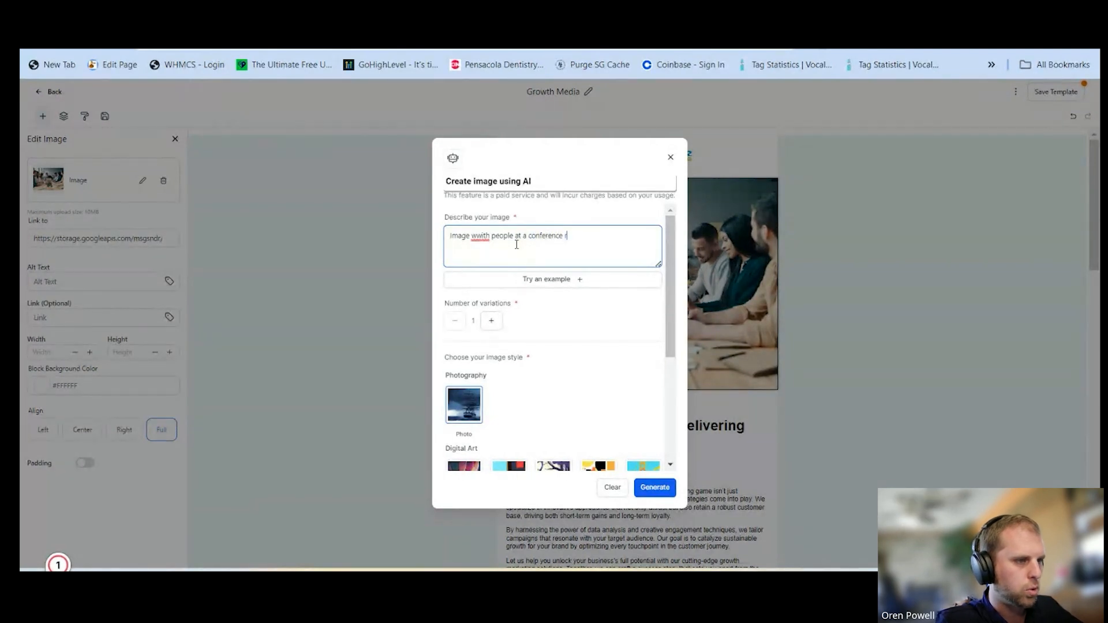
mouse_move(476, 237)
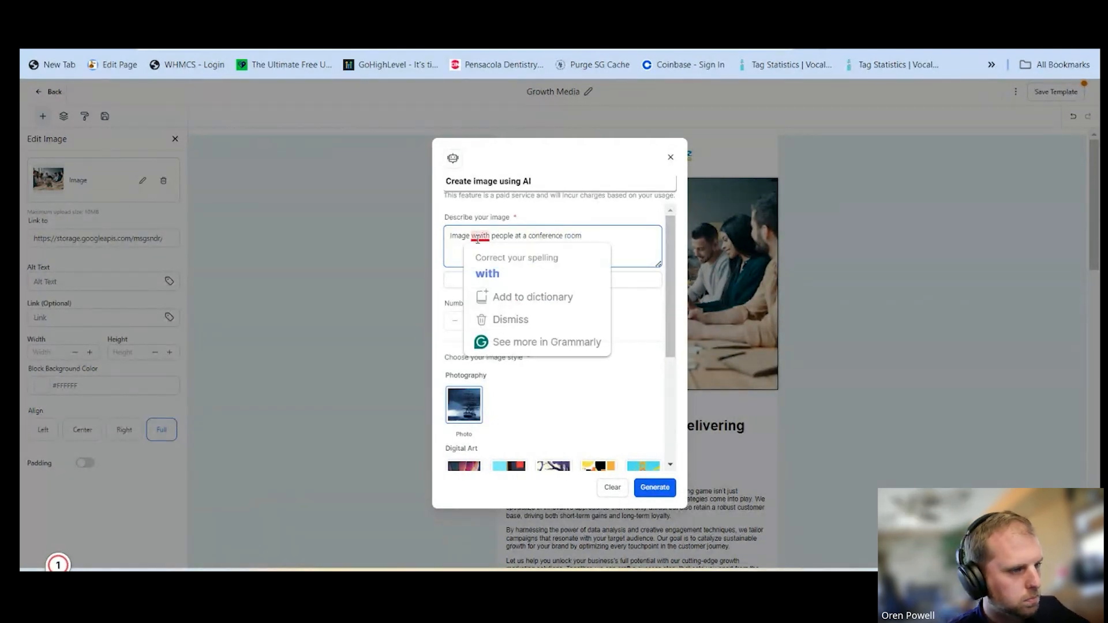
left_click(487, 273)
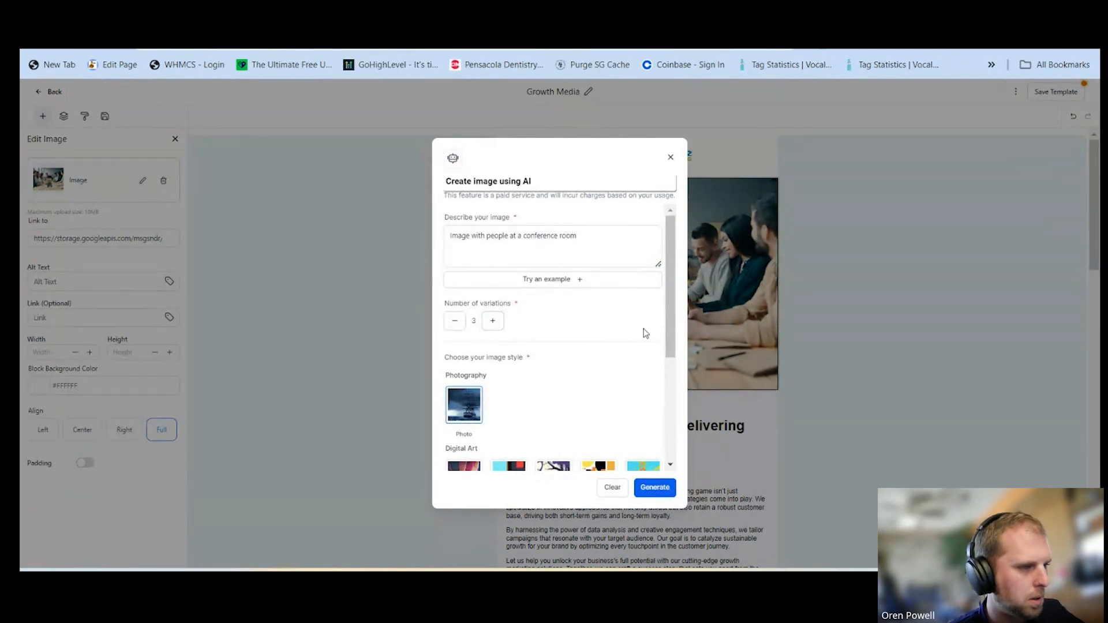
left_click(655, 488)
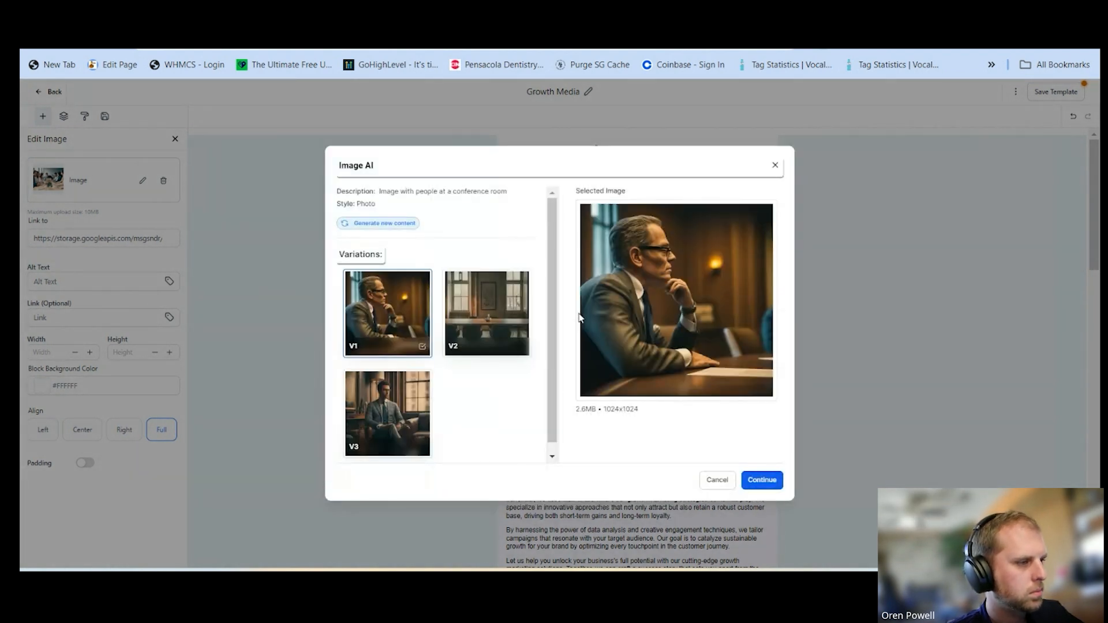
Compare the generated variations and insert V1, the man at the table, as the email's main image
left_click(487, 314)
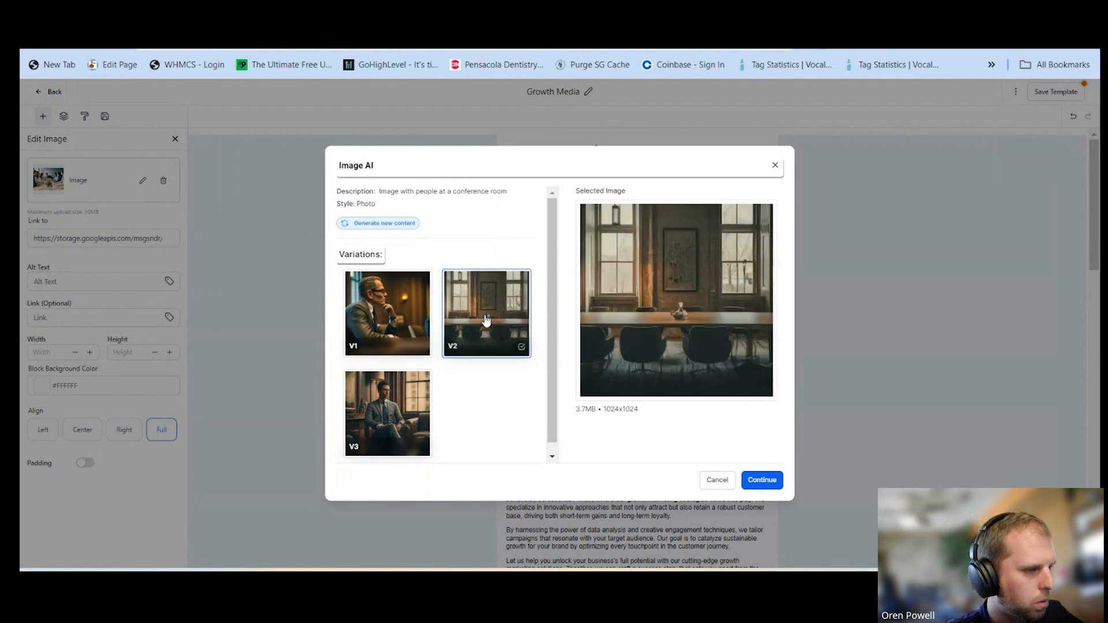
left_click(388, 415)
left_click(404, 296)
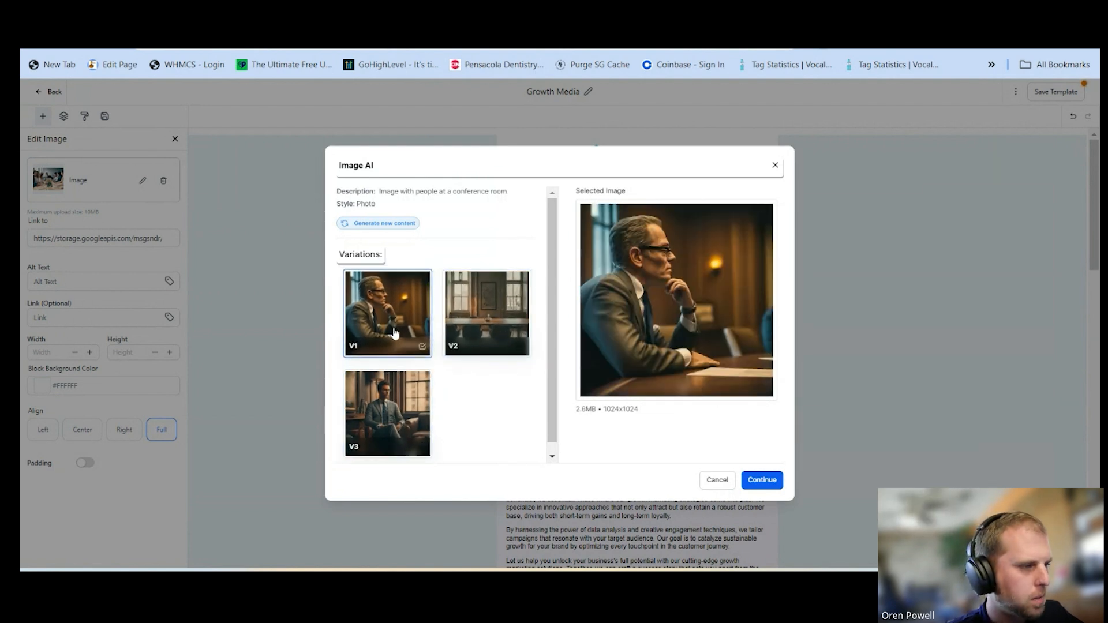
left_click(461, 327)
left_click(387, 412)
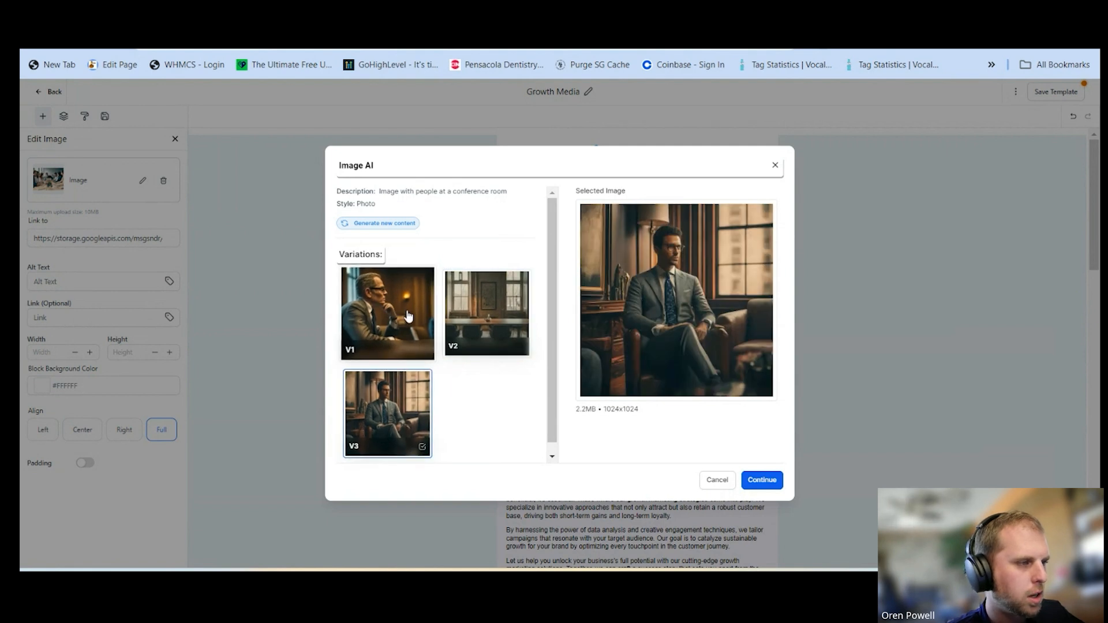
left_click(409, 321)
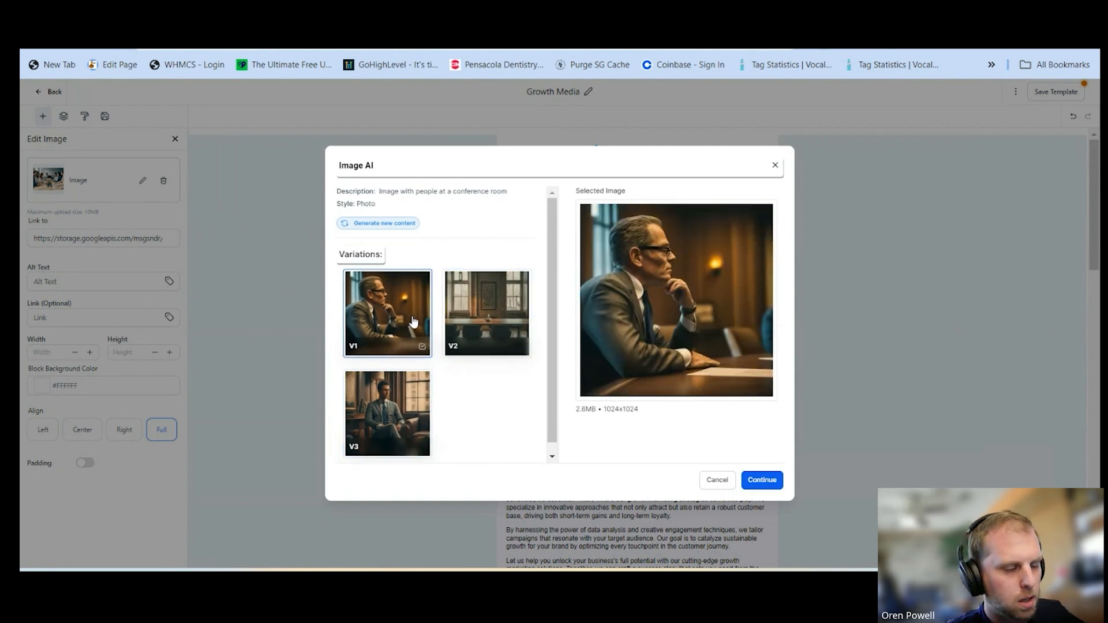
left_click(764, 484)
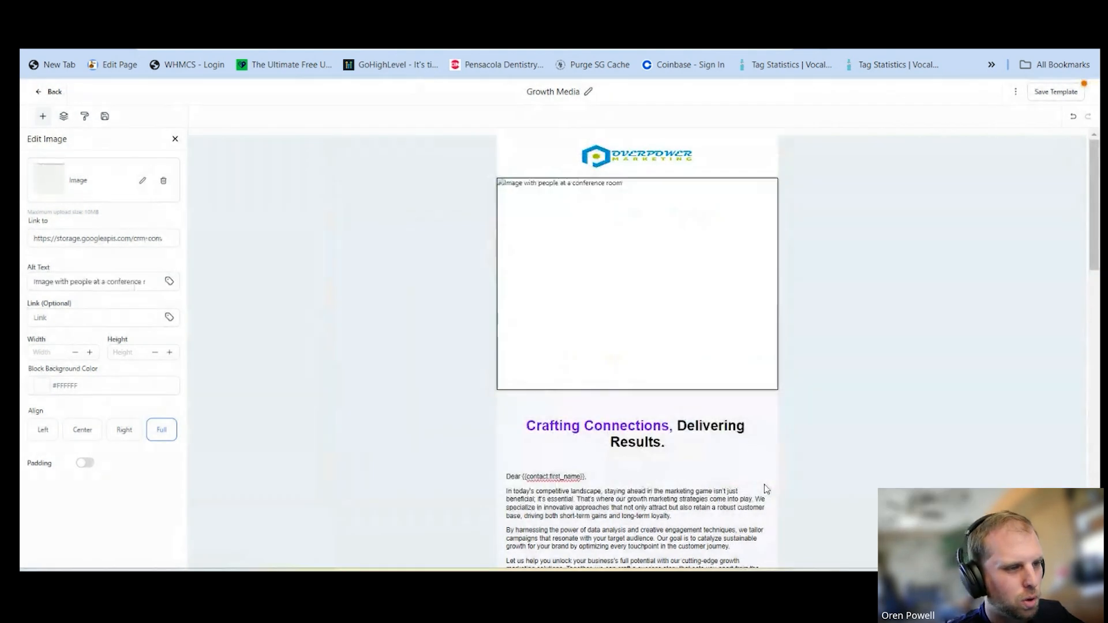
left_click(883, 393)
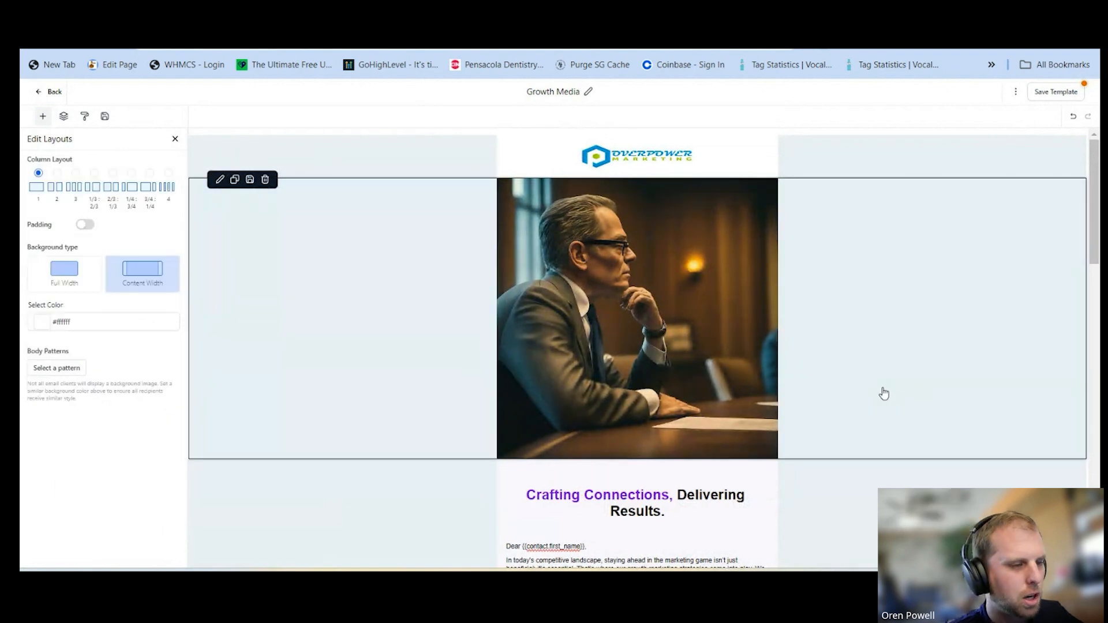
Look over the whole email, save the Growth Media template and return to the email templates list
scroll(883, 393, "down", 1)
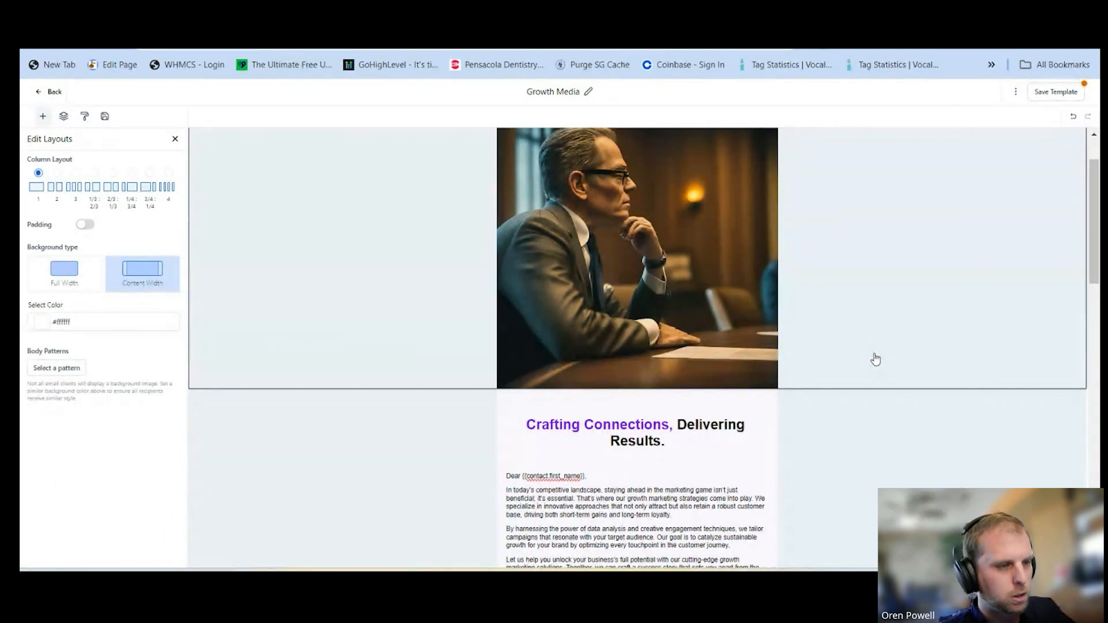
scroll(799, 275, "down", 8)
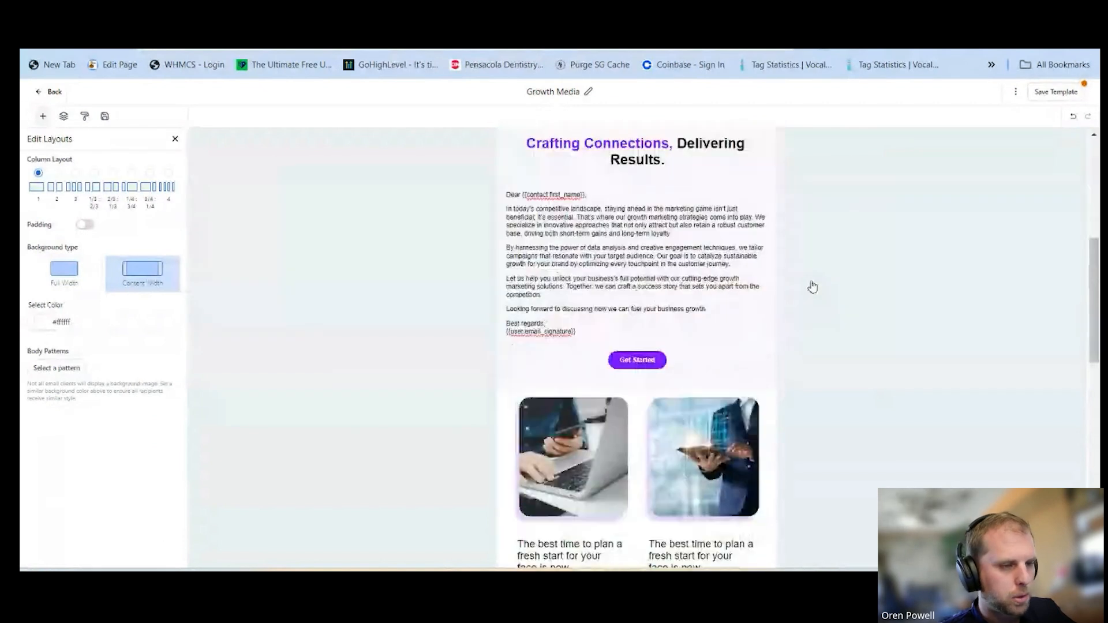
scroll(813, 286, "down", 7)
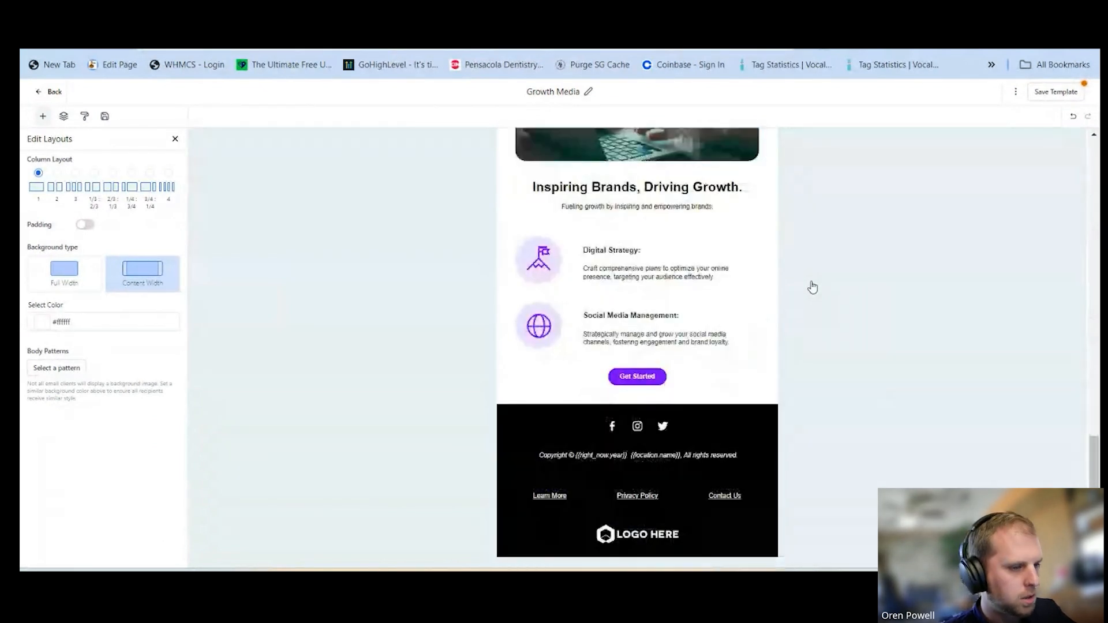
scroll(812, 287, "up", 8)
scroll(813, 287, "up", 8)
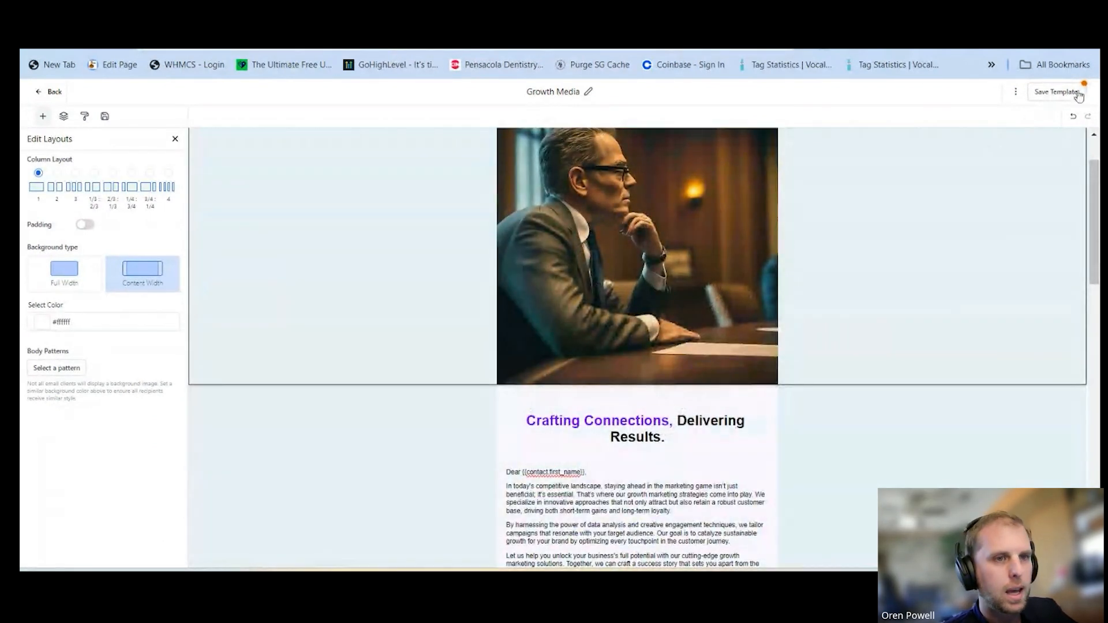
left_click(1065, 94)
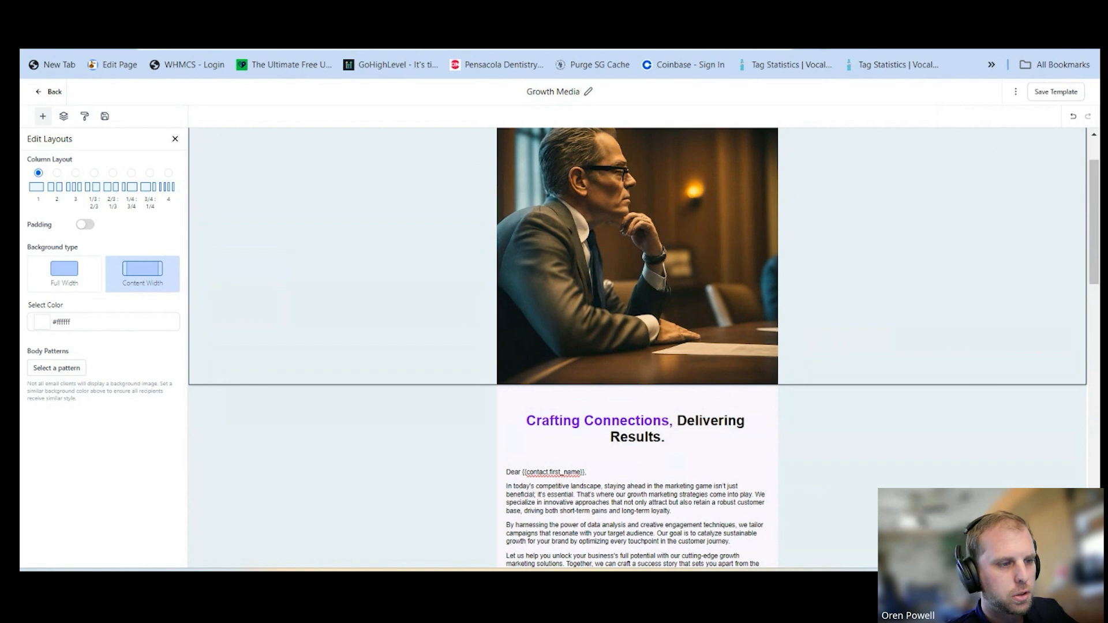
left_click(45, 98)
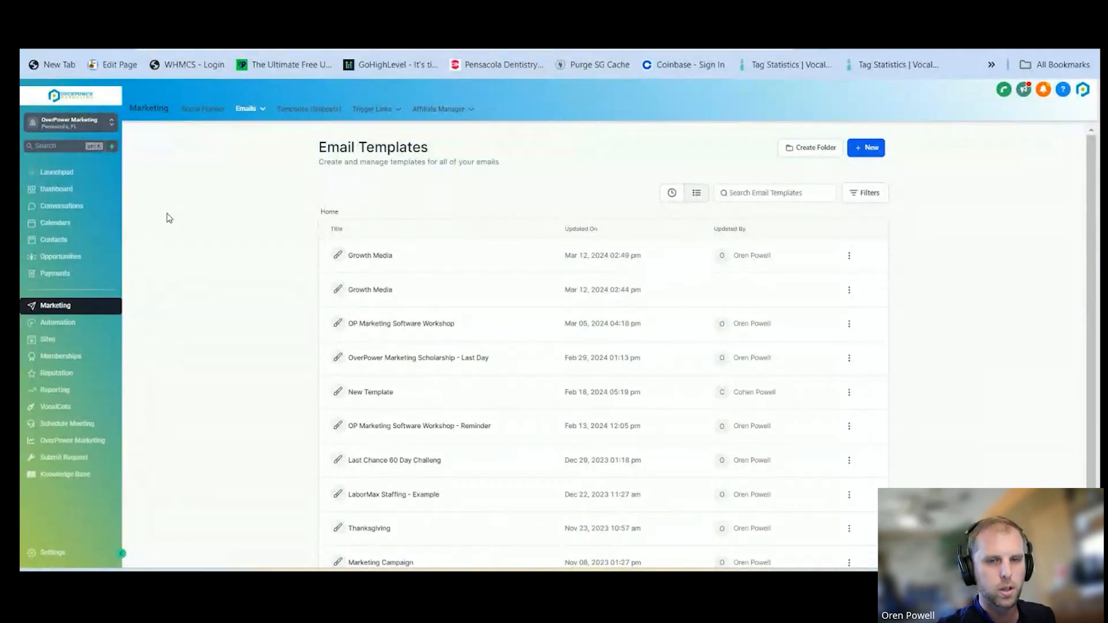
Search the conversations for the contact's first name, open the contact's thread and start an email message
left_click(75, 208)
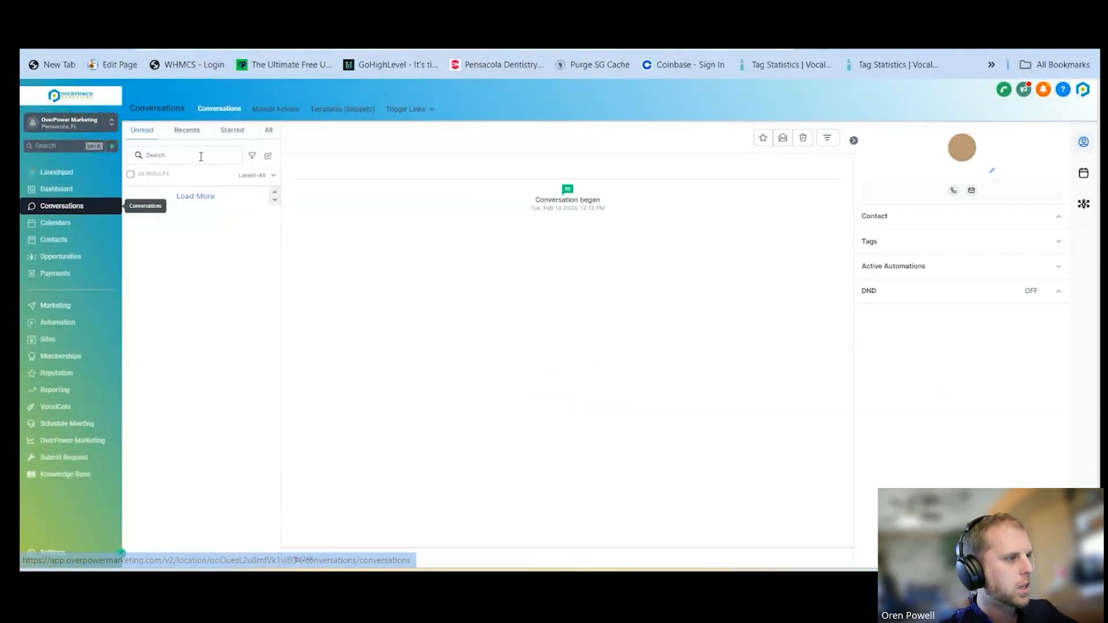
left_click(201, 156)
type("oren")
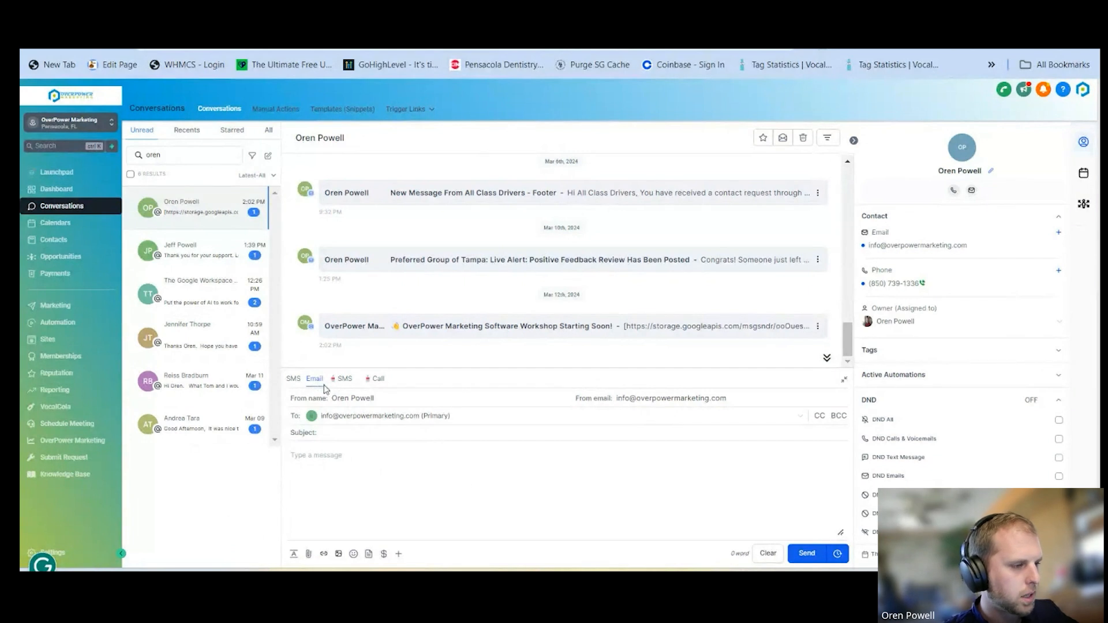
left_click(430, 525)
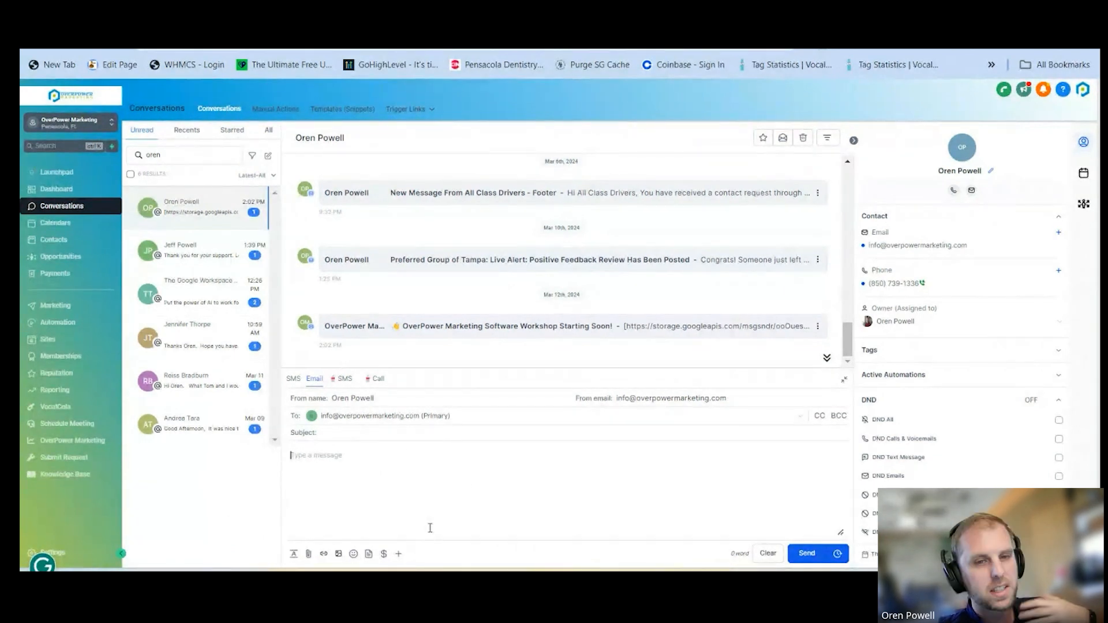
Insert the Cold Campaign Outreach template into the email message
left_click(368, 554)
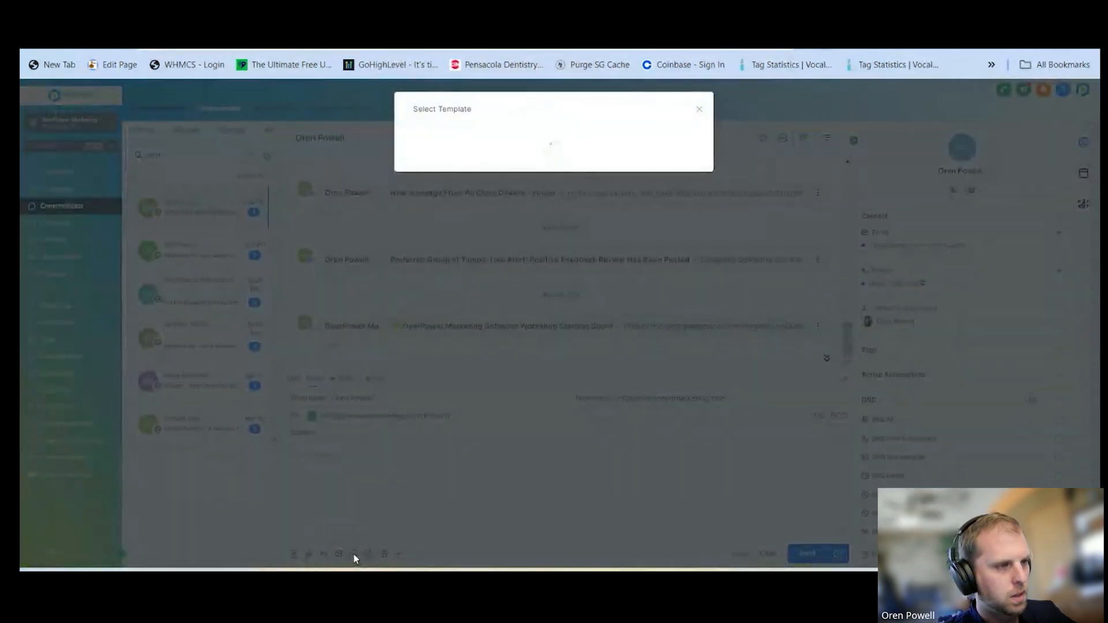
left_click(465, 164)
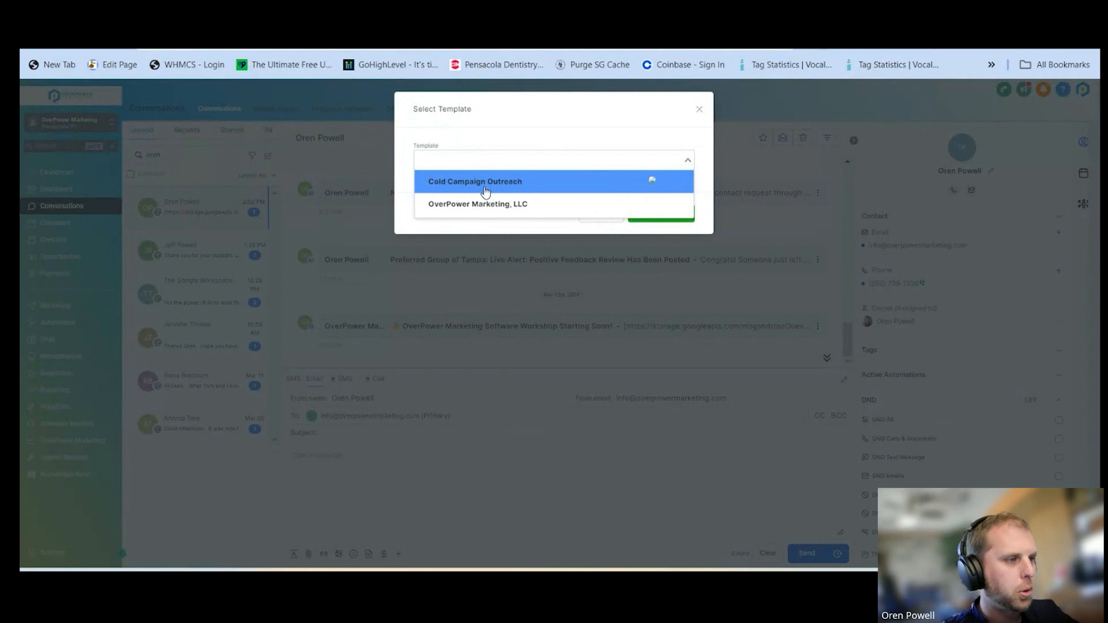
left_click(485, 181)
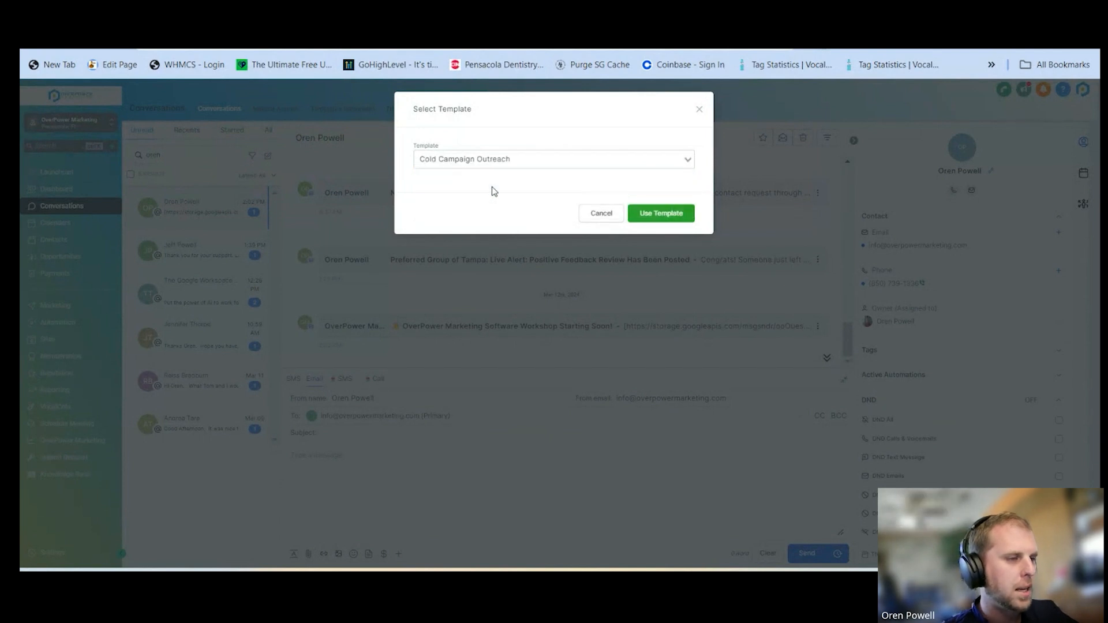
left_click(673, 223)
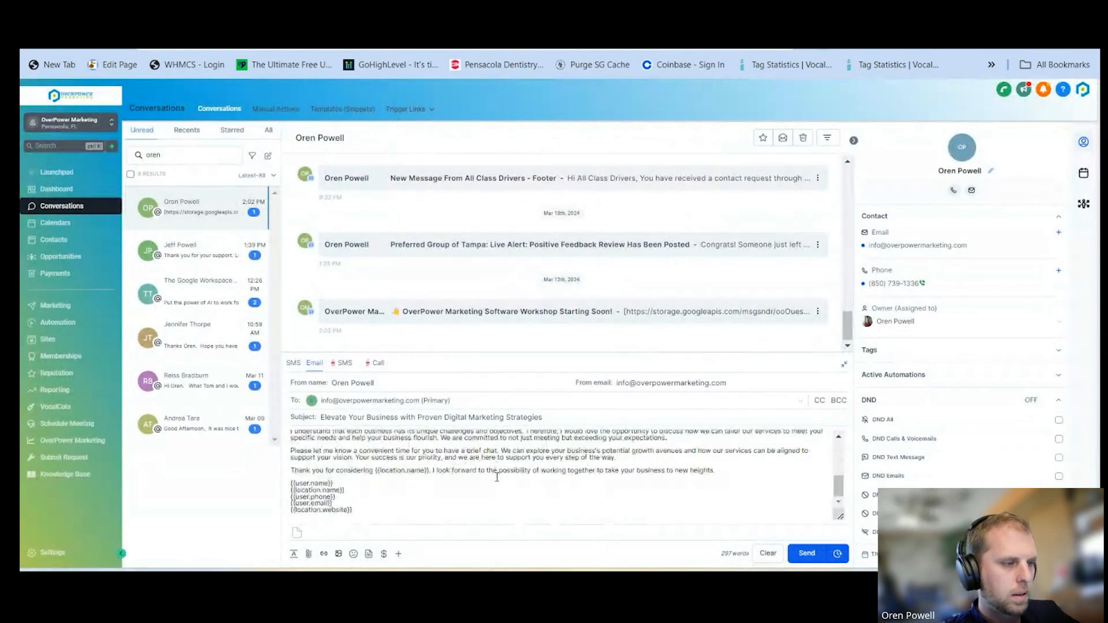
Check the inserted text from greeting to signature and send the email to the contact
scroll(507, 487, "up", 5)
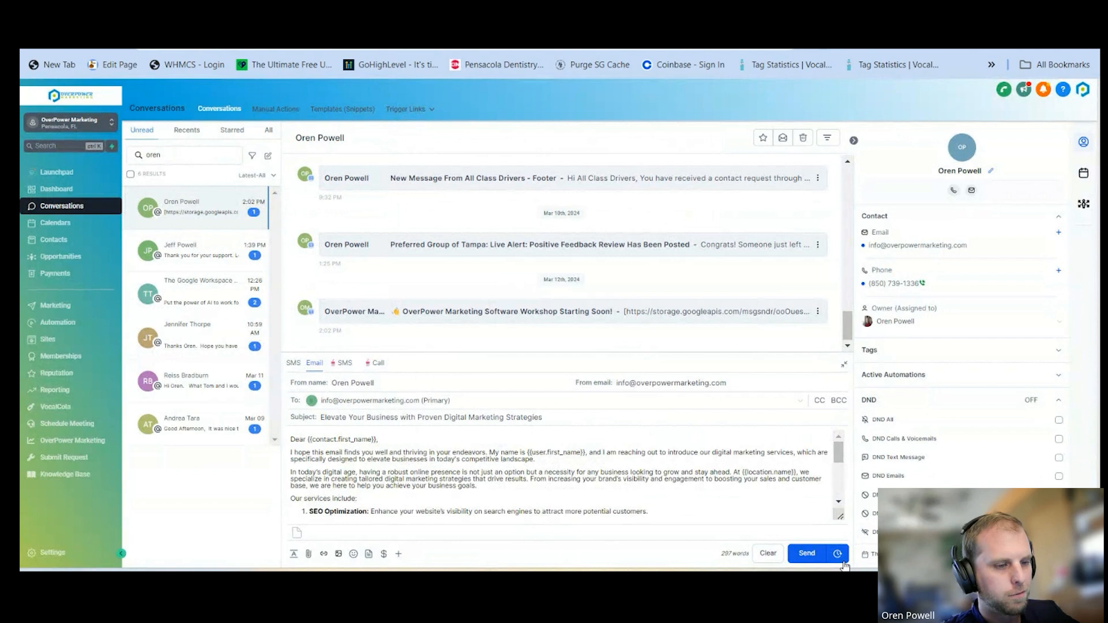
scroll(468, 473, "down", 5)
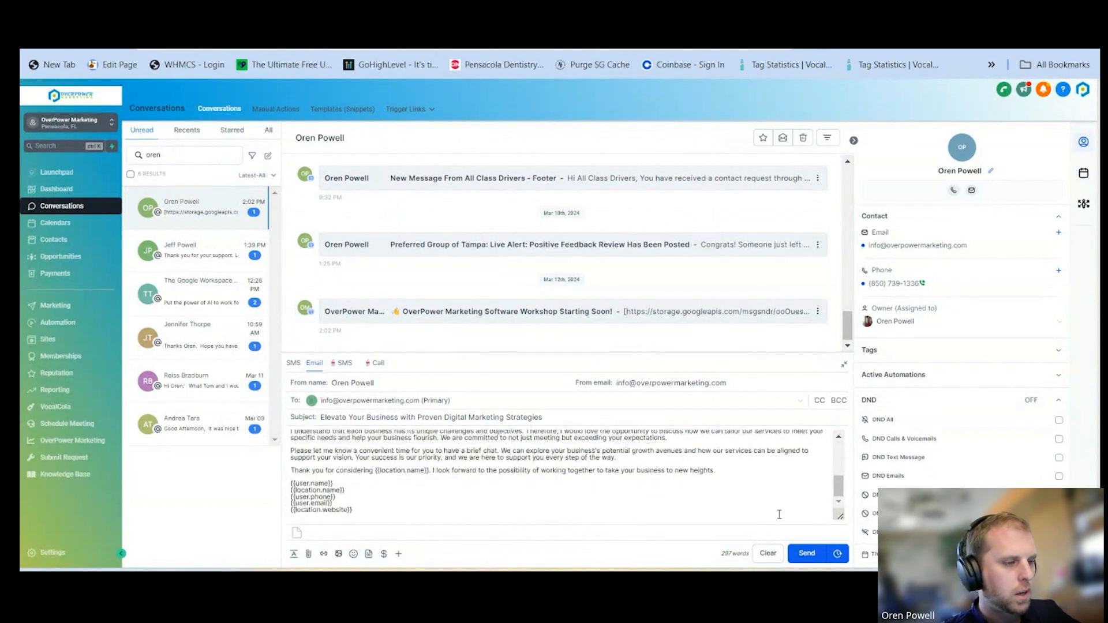
left_click(807, 554)
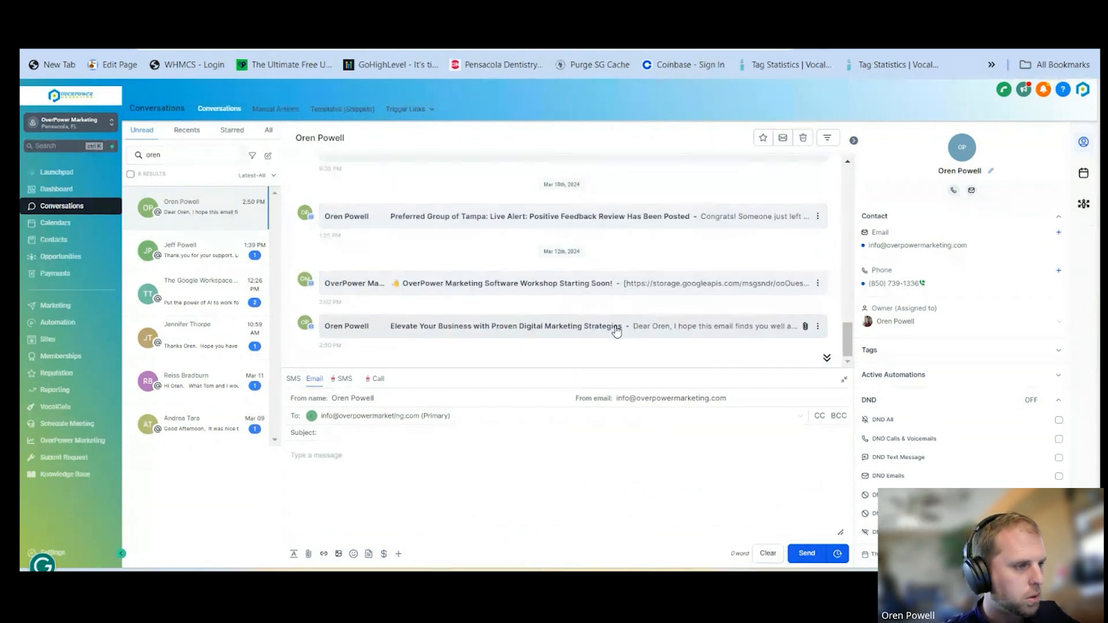
Open the sent email in the thread and check its greeting, company name and signature against the contact's details
left_click(617, 330)
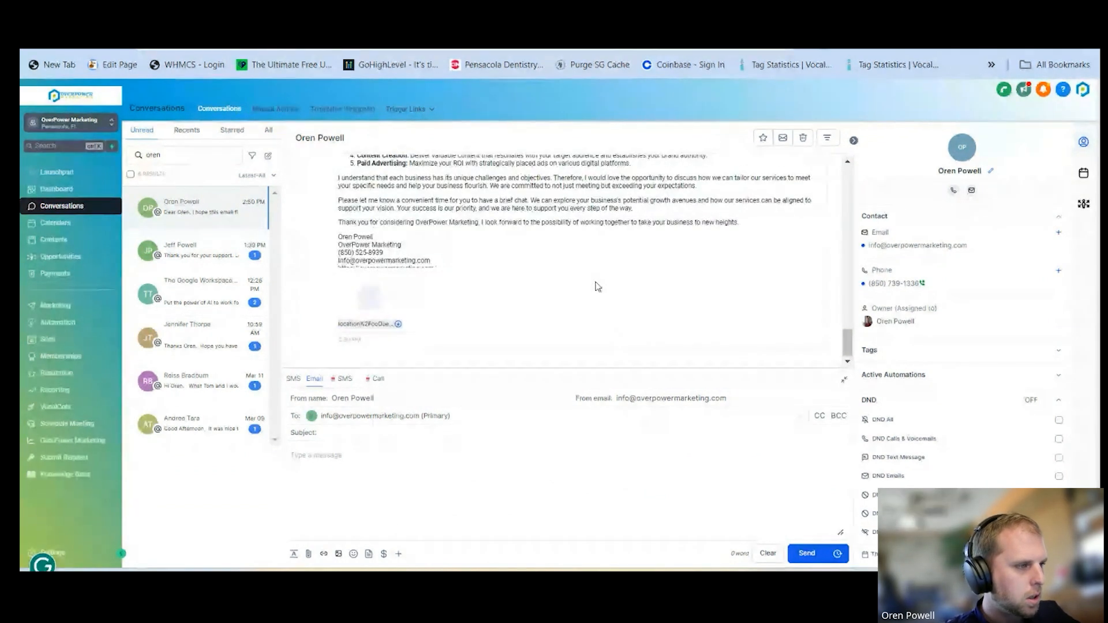
scroll(595, 277, "up", 2)
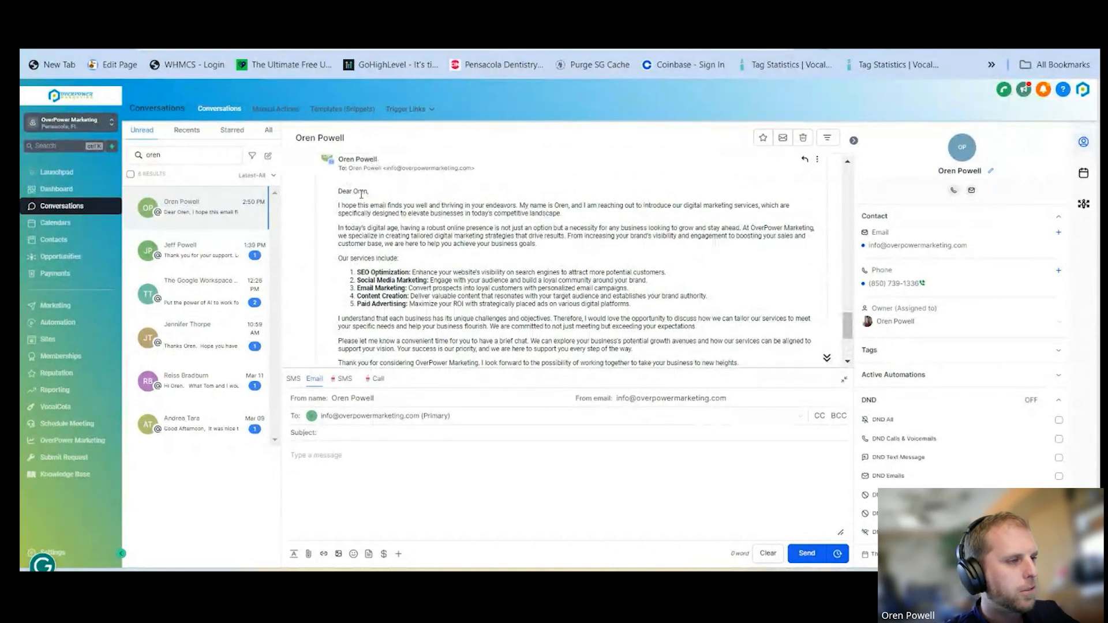
left_click_drag(340, 192, 372, 192)
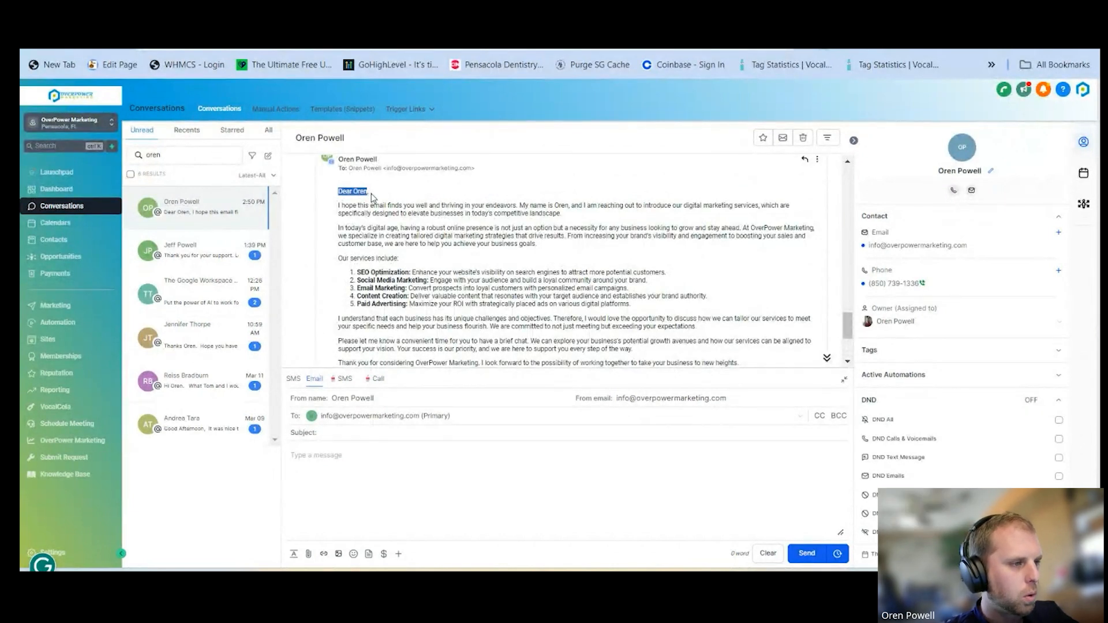
double_click(301, 137)
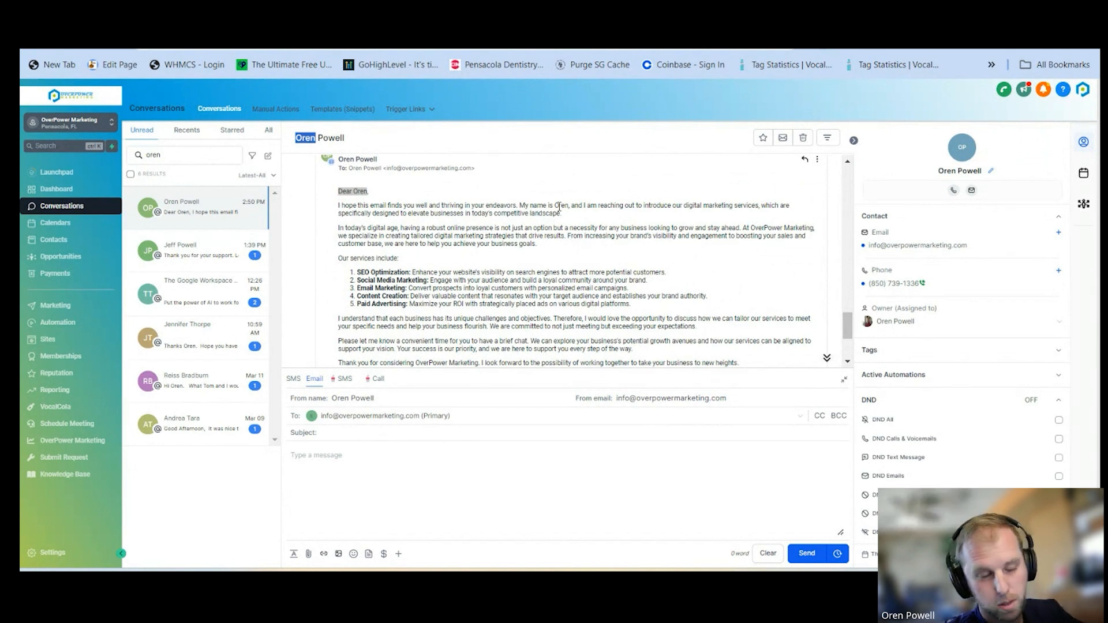
left_click_drag(750, 229, 809, 230)
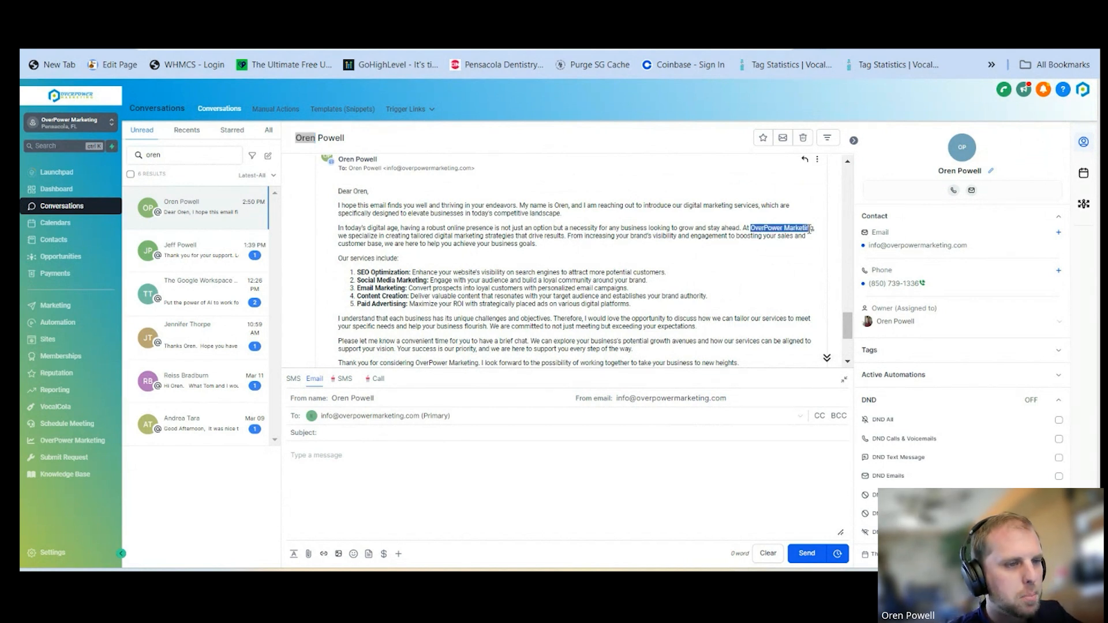
scroll(801, 238, "down", 3)
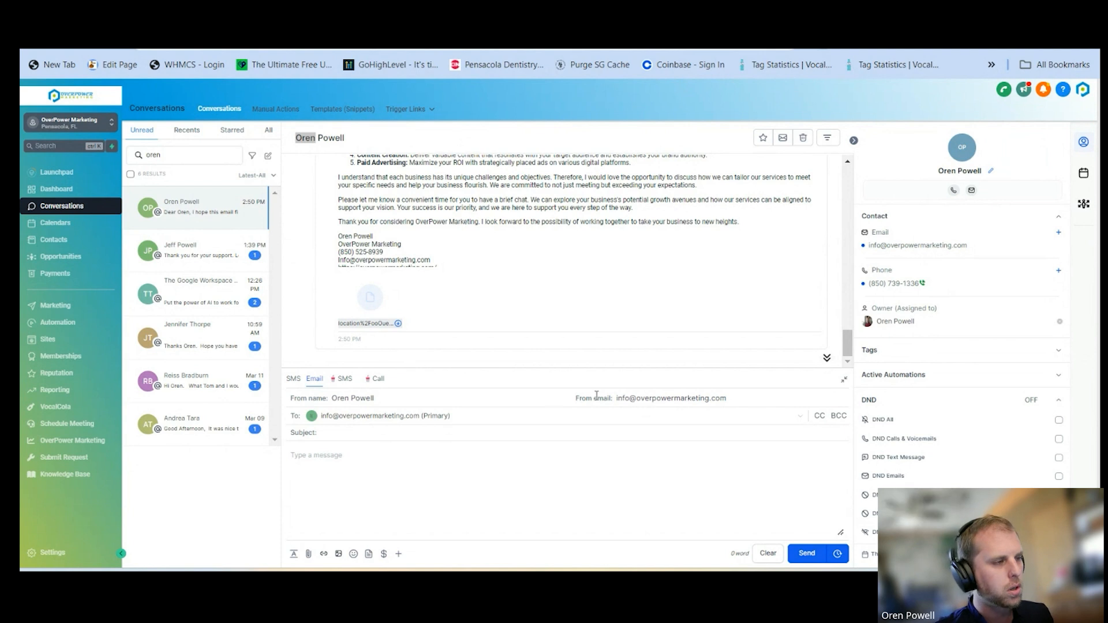
Switch to the recently used OverPower Marketing sub-account and select all of its contacts across every page
left_click(62, 189)
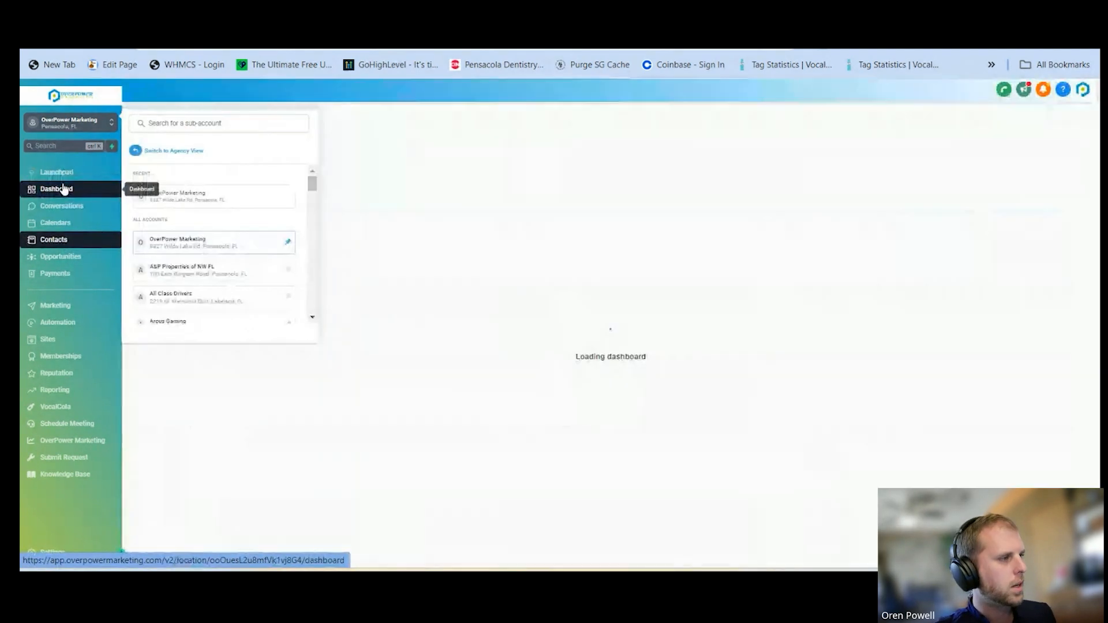
left_click(72, 121)
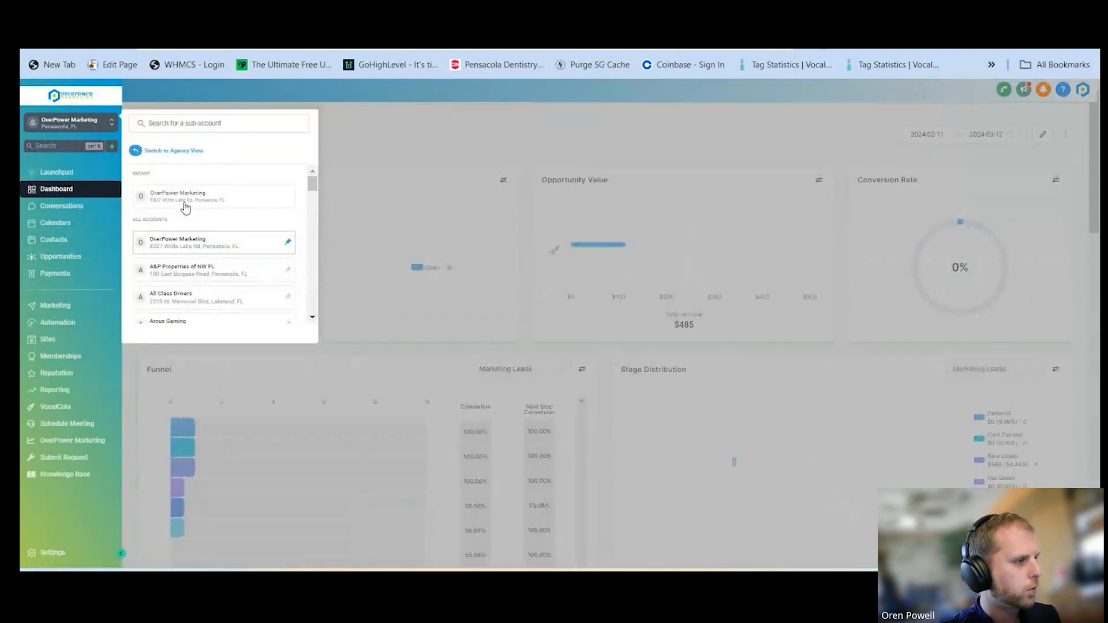
left_click(185, 207)
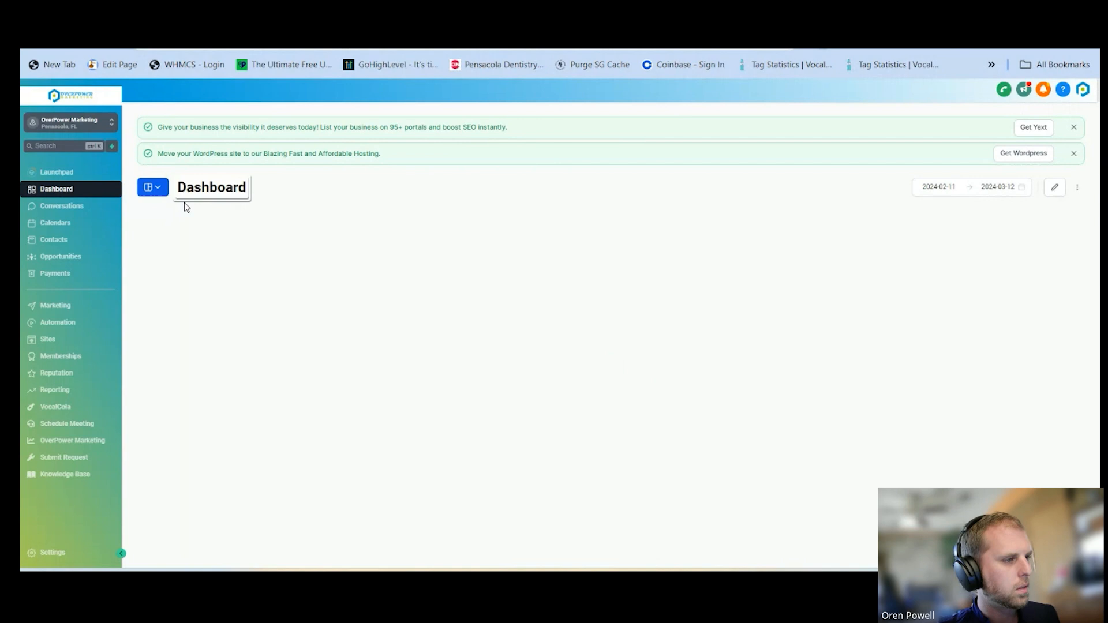
left_click(60, 242)
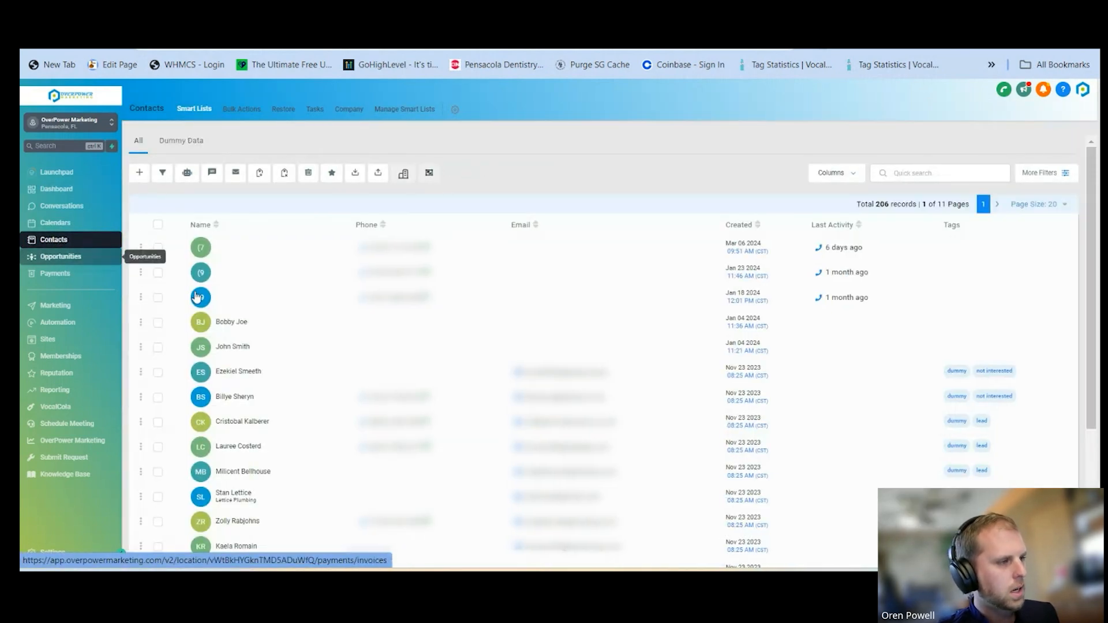
left_click(158, 226)
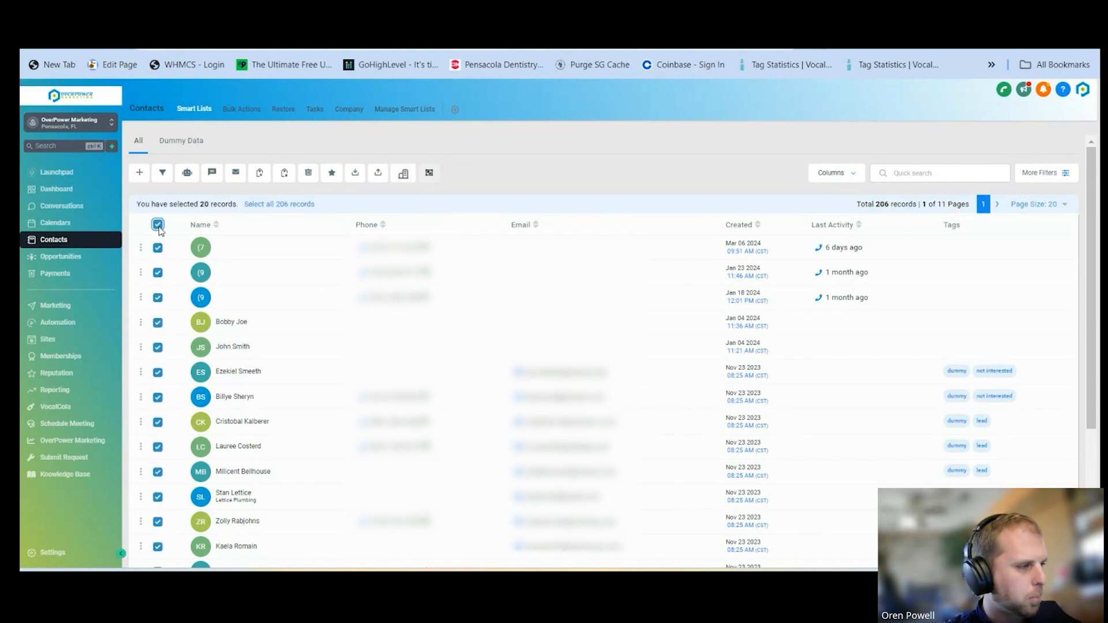
left_click(278, 205)
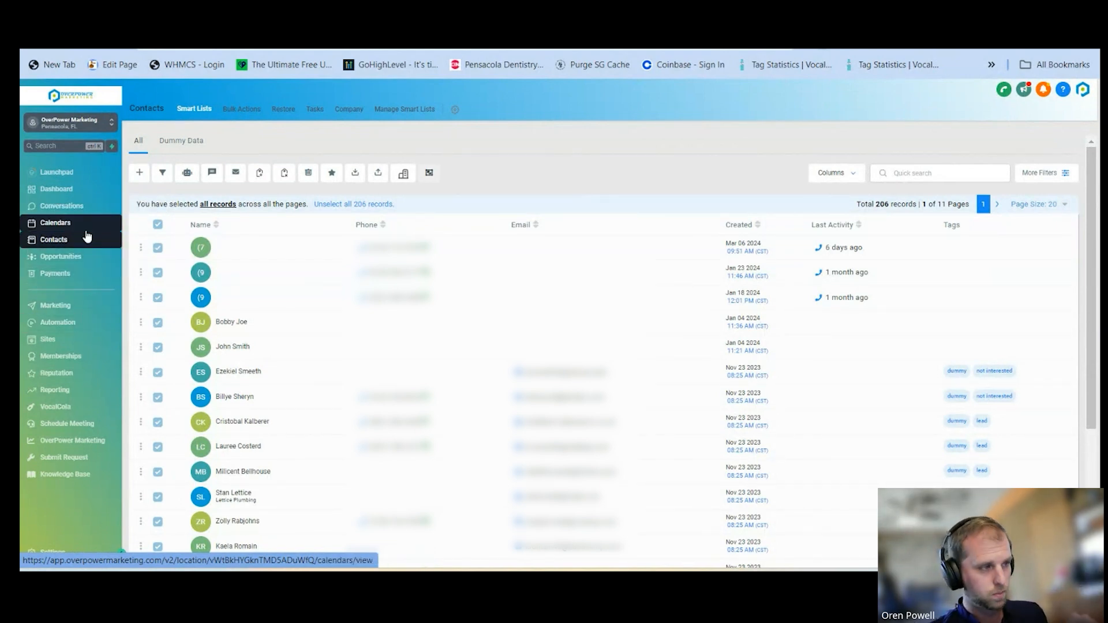
Start a bulk SMS to the selected contacts, load the missed-call SMS template and check its first-name placeholder
left_click(211, 175)
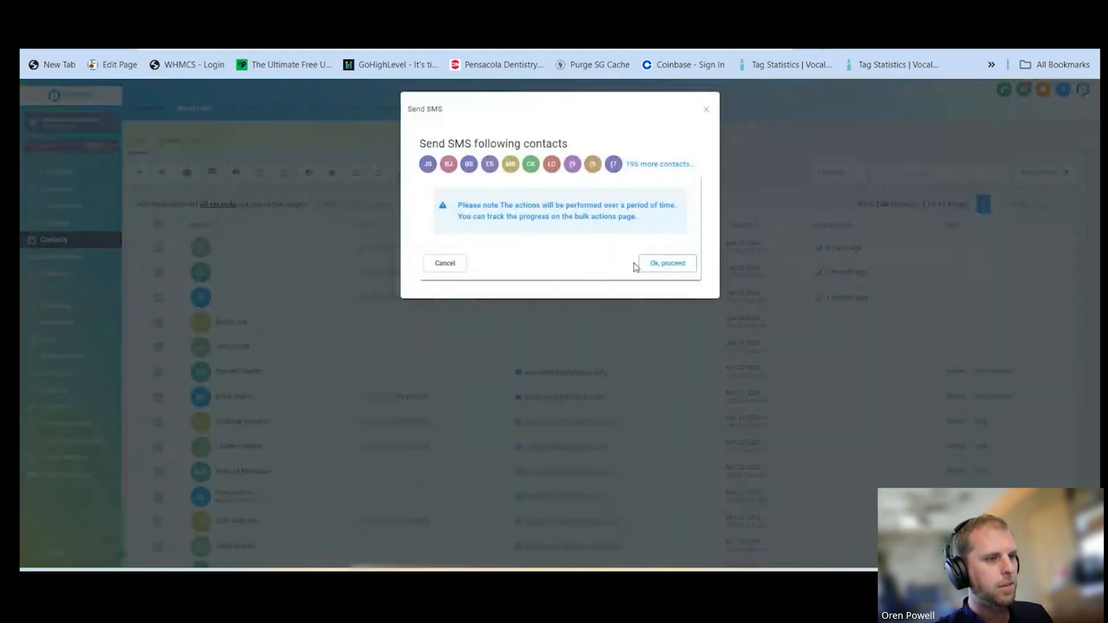
left_click(670, 262)
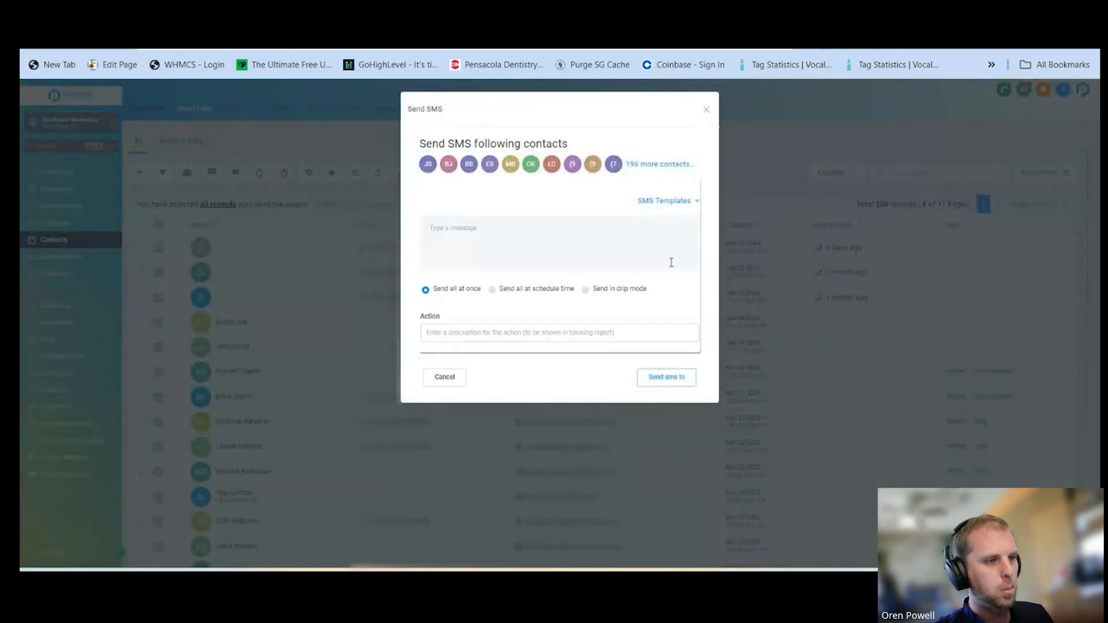
left_click(665, 201)
left_click(513, 225)
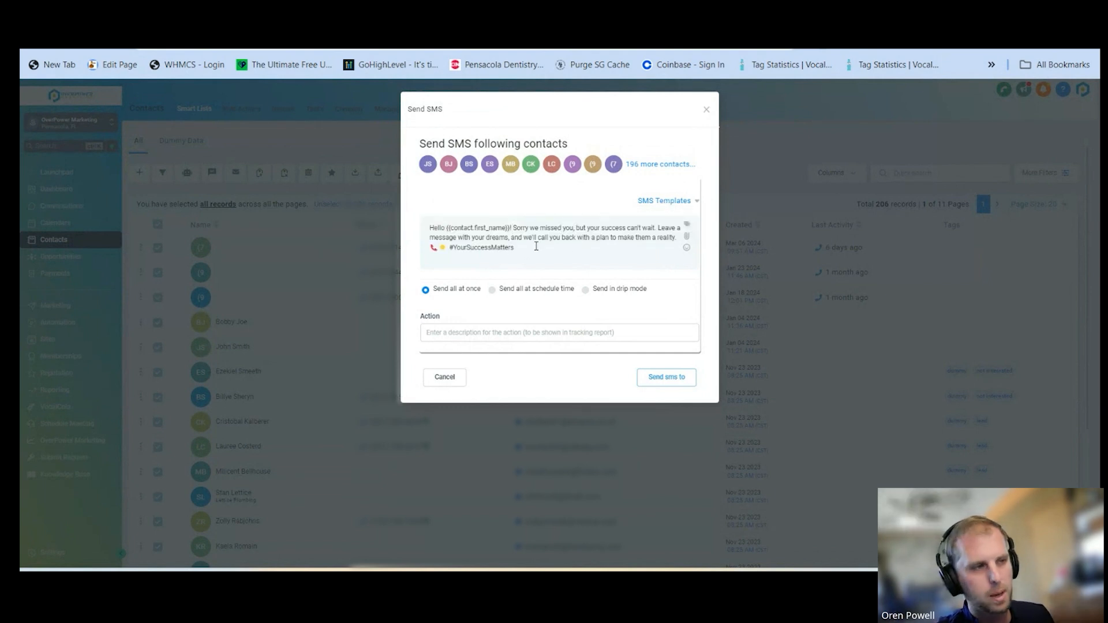
left_click_drag(511, 229, 455, 229)
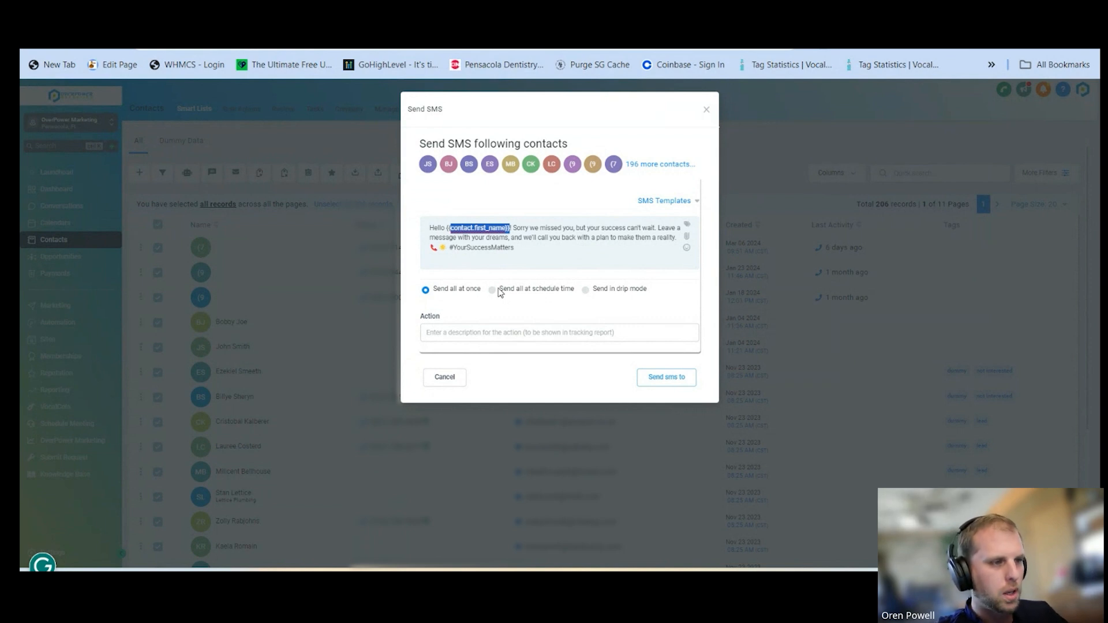
Set the bulk SMS to send in drip mode, look over the batch and scheduling settings, and close it without sending
left_click(610, 292)
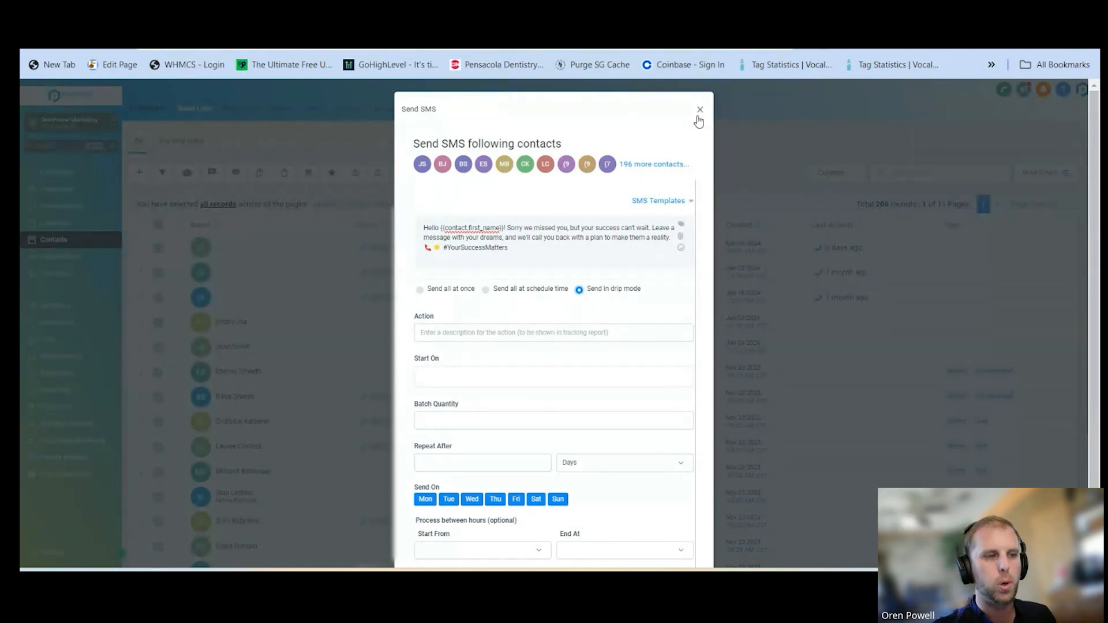
scroll(457, 399, "down", 2)
scroll(456, 395, "up", 2)
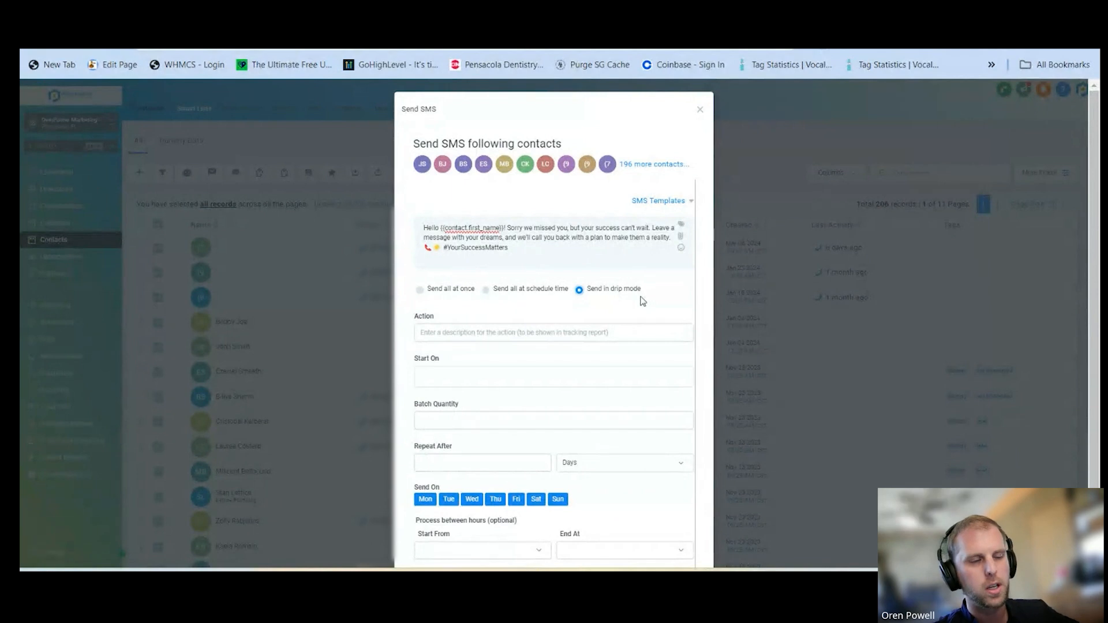
left_click(700, 111)
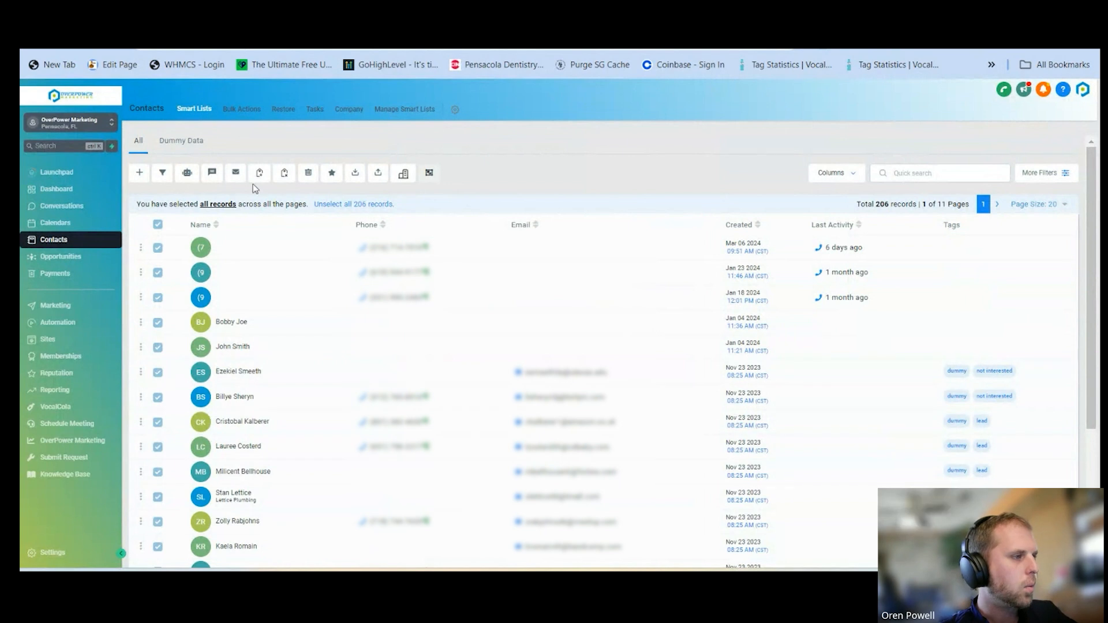
Start a bulk email to the selected contacts, try the Missed Call: Let's Connect! template and replace it with Birthday Giveaway
left_click(233, 176)
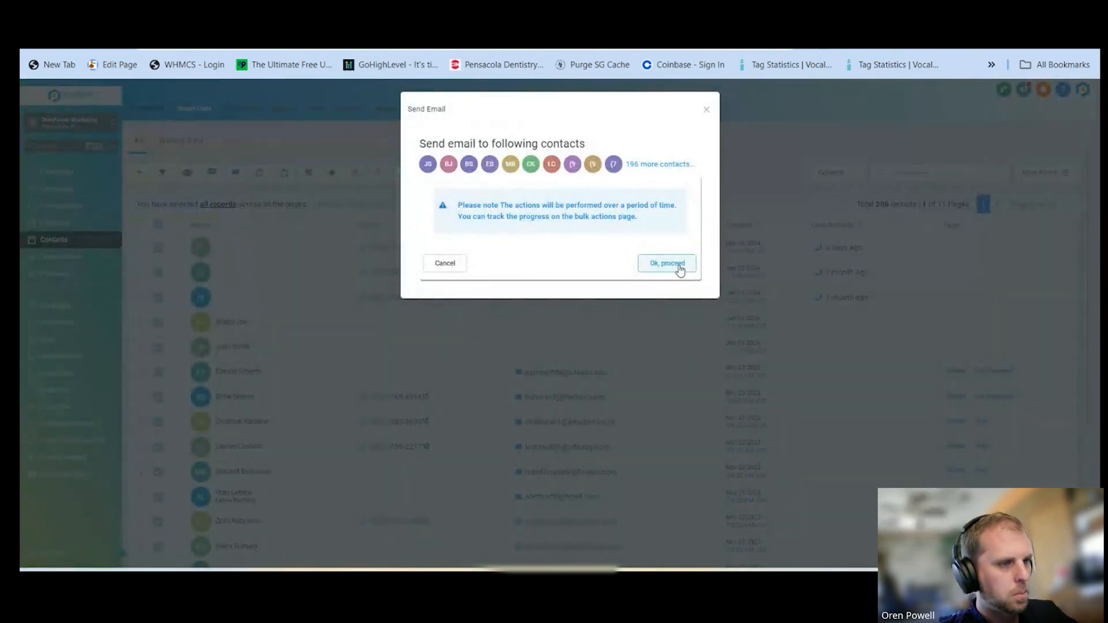
left_click(679, 265)
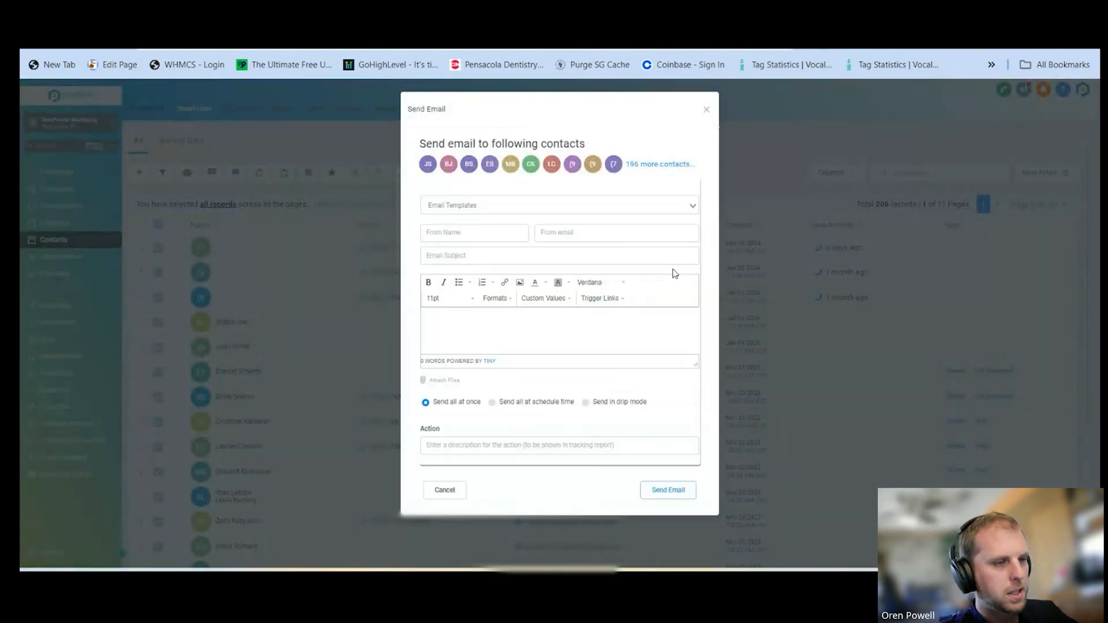
left_click(497, 207)
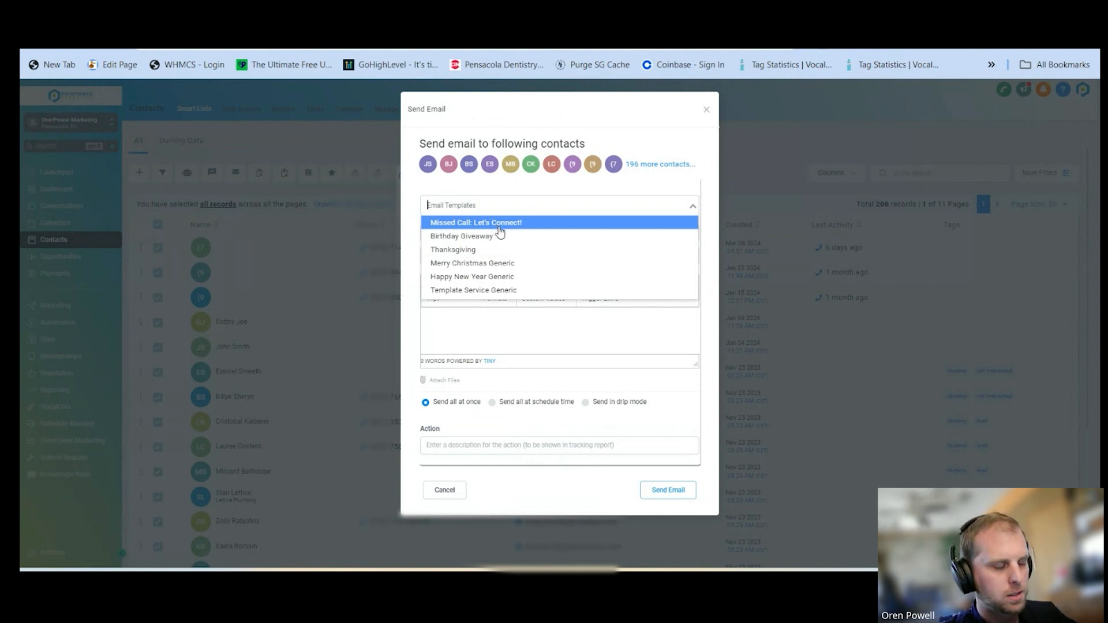
left_click(465, 225)
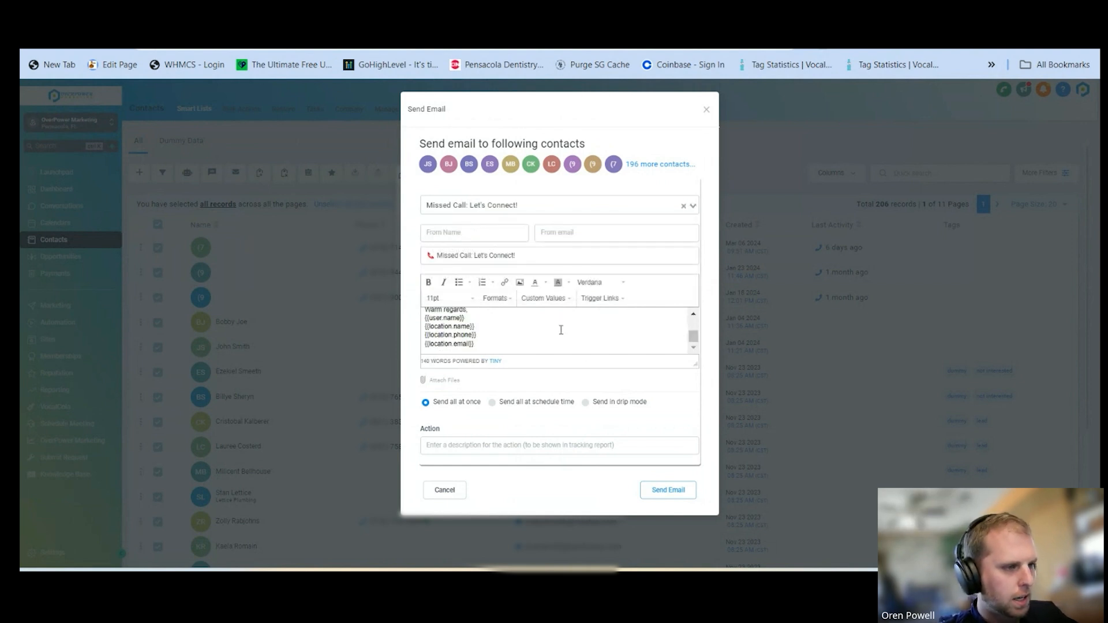
left_click(513, 207)
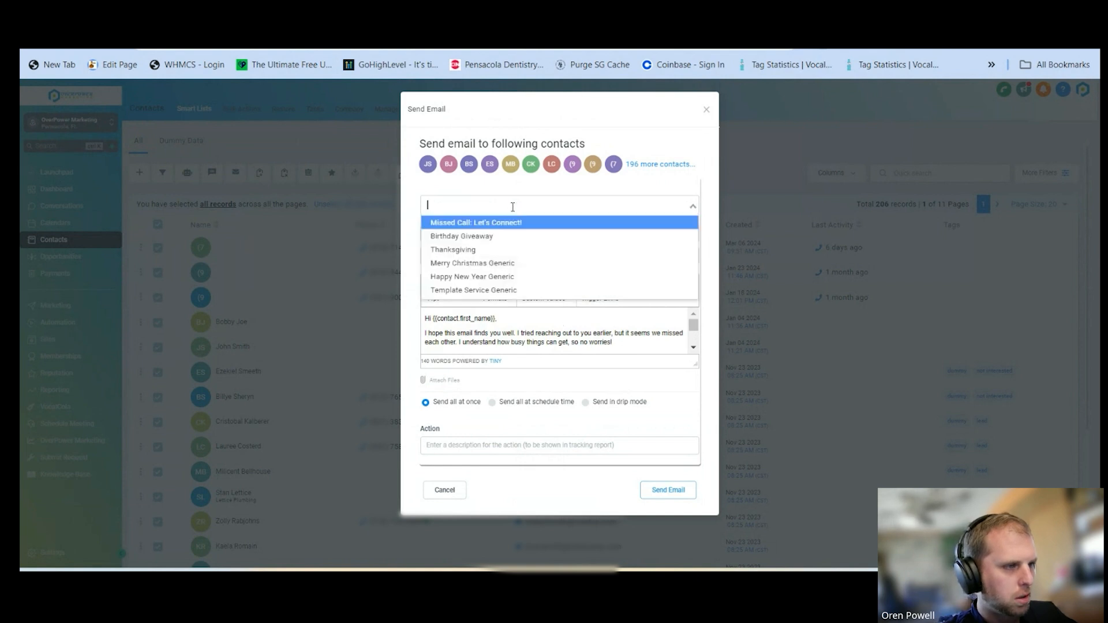
left_click(490, 238)
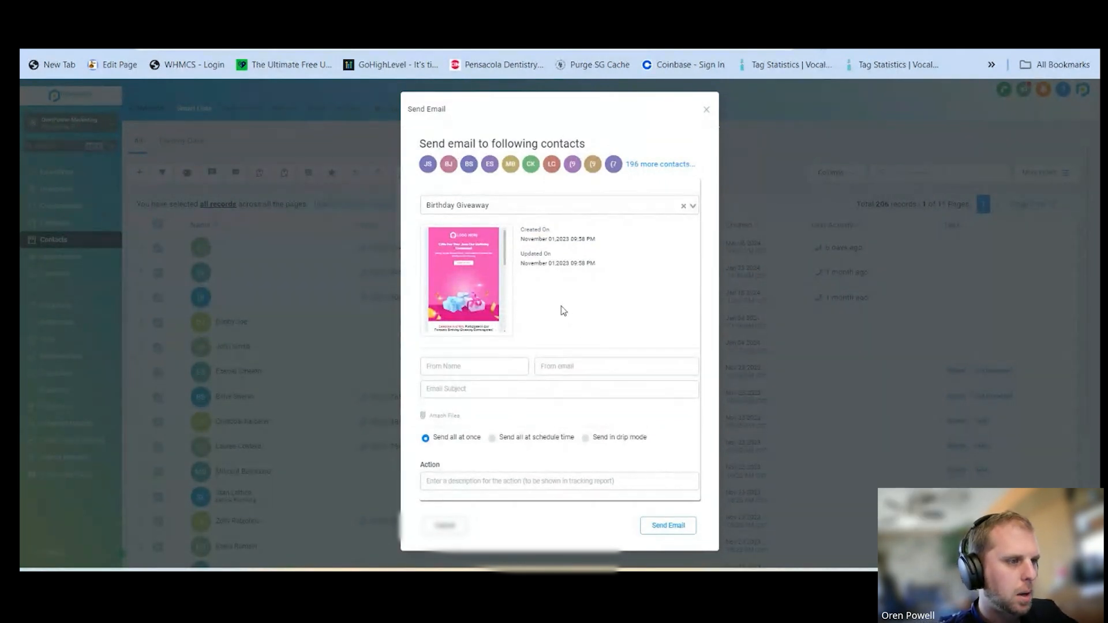
Give the bulk email the subject "Missed Call: Let's Connect!", the Send all at once option and a filler action description, and close it unsent
left_click(454, 370)
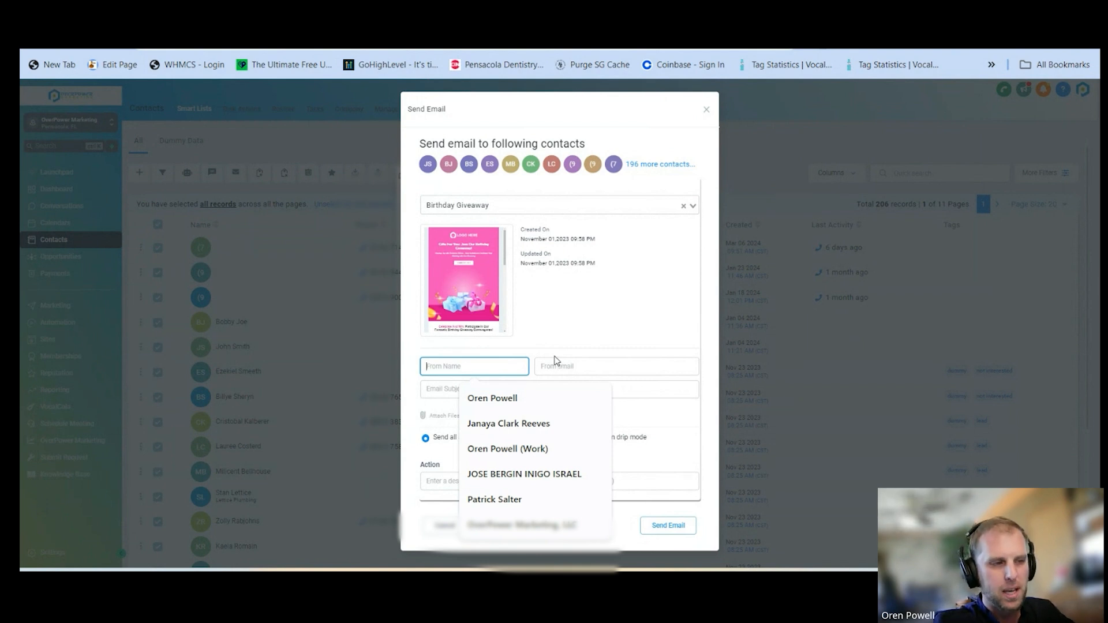
left_click(427, 388)
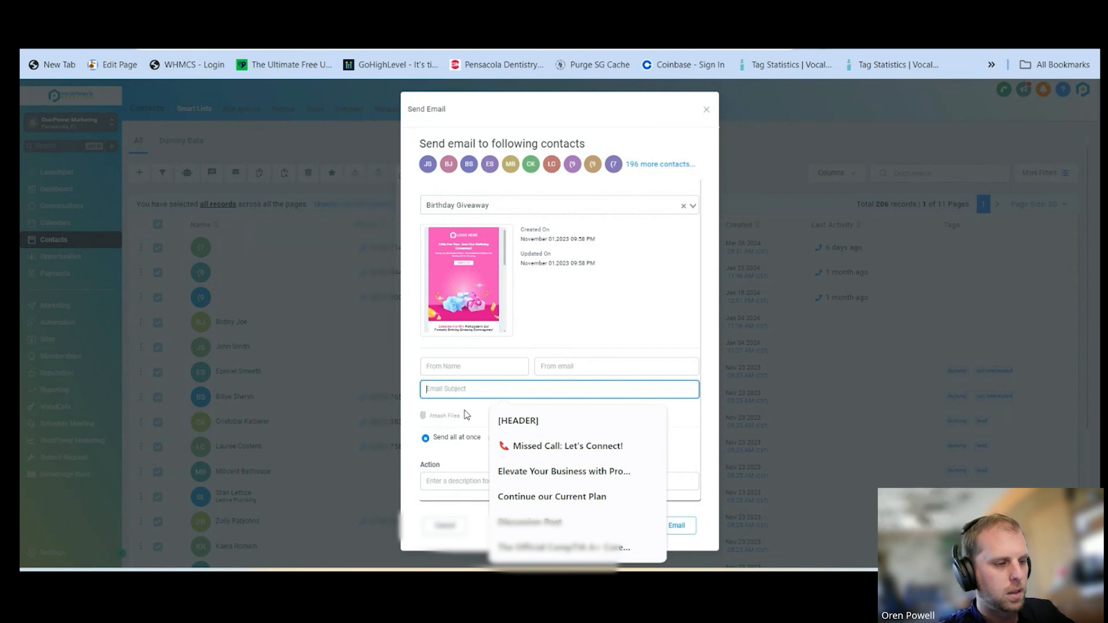
left_click(549, 446)
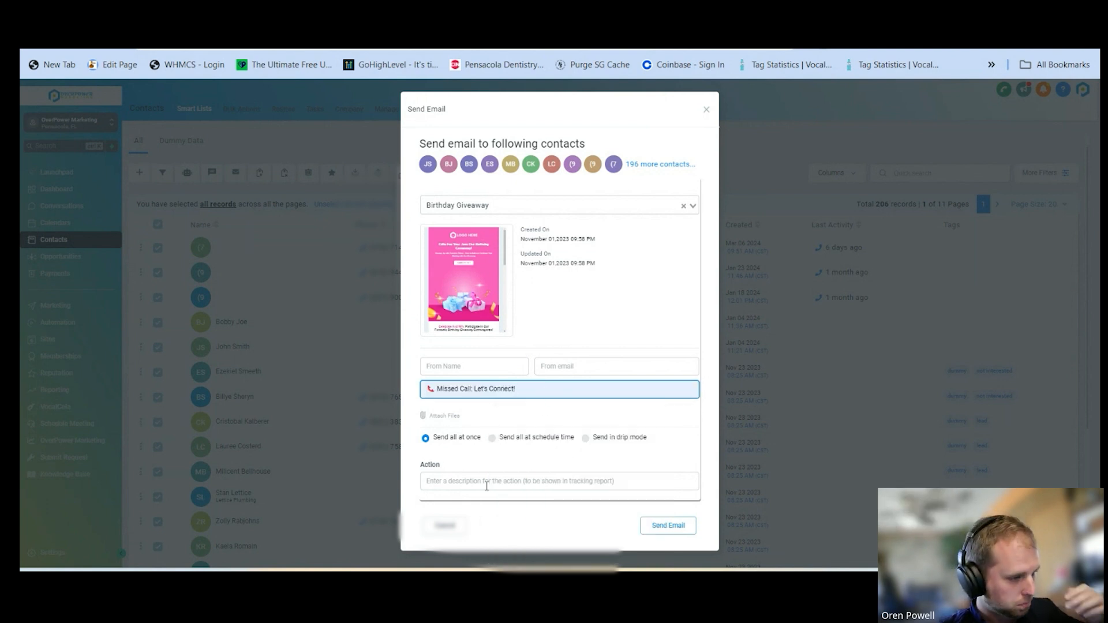
left_click(585, 438)
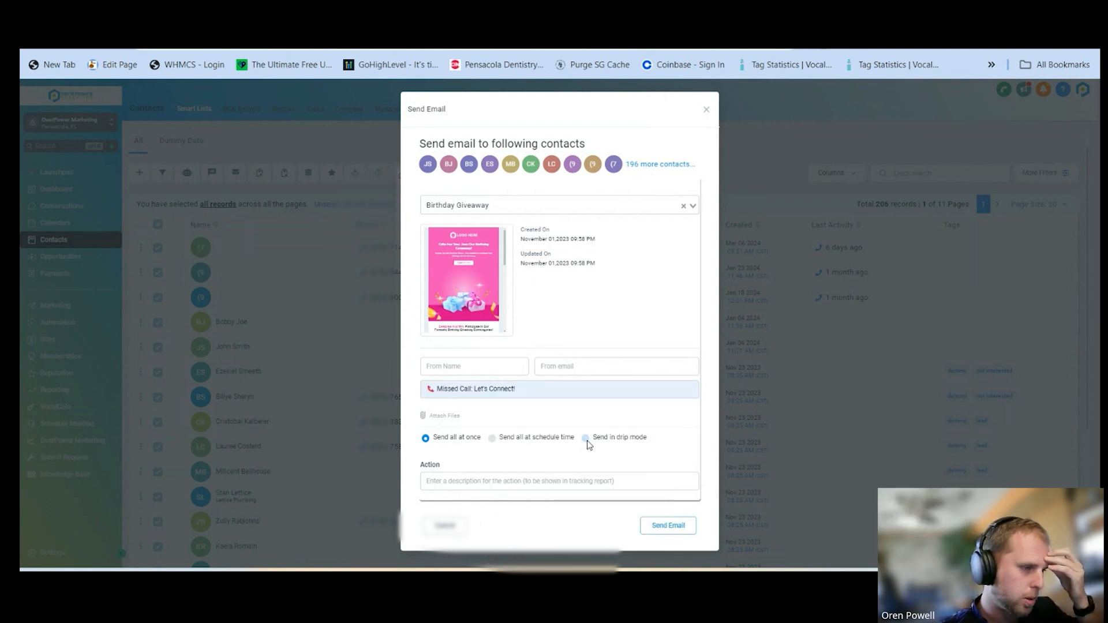
left_click(419, 438)
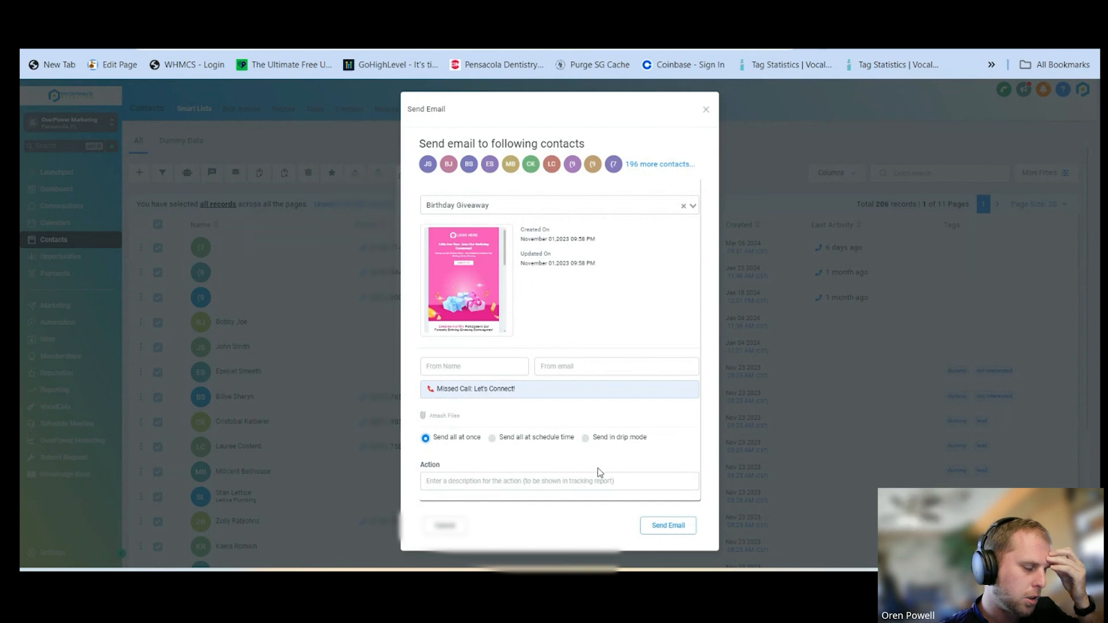
left_click(539, 483)
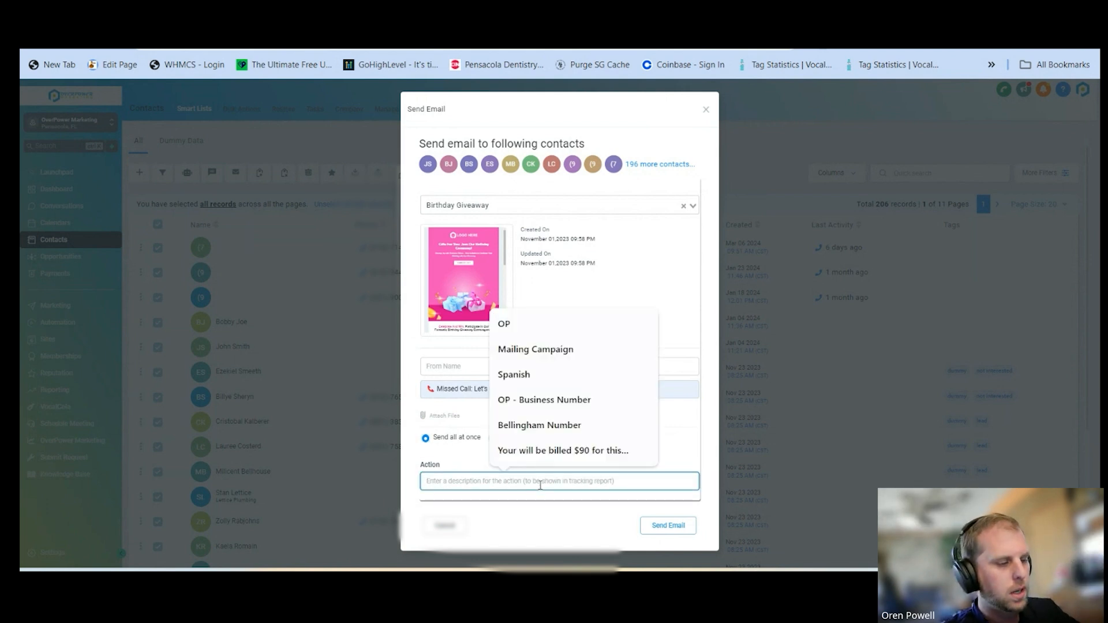
type("asfasfa")
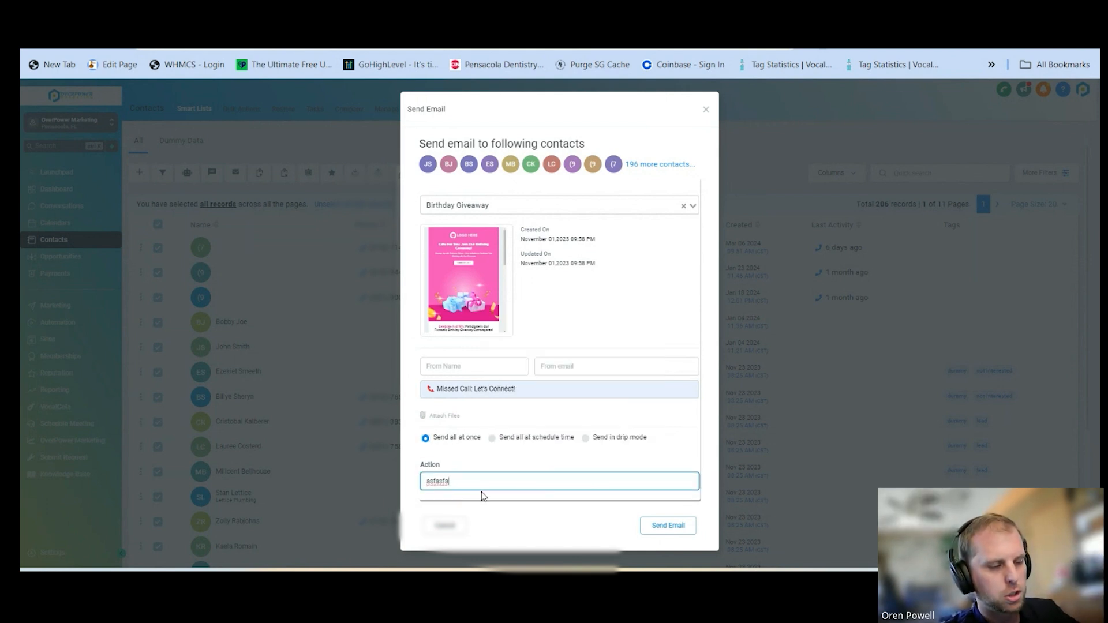
left_click(706, 110)
Open the dashboard and switch back to the pinned OverPower Marketing sub-account
left_click(67, 131)
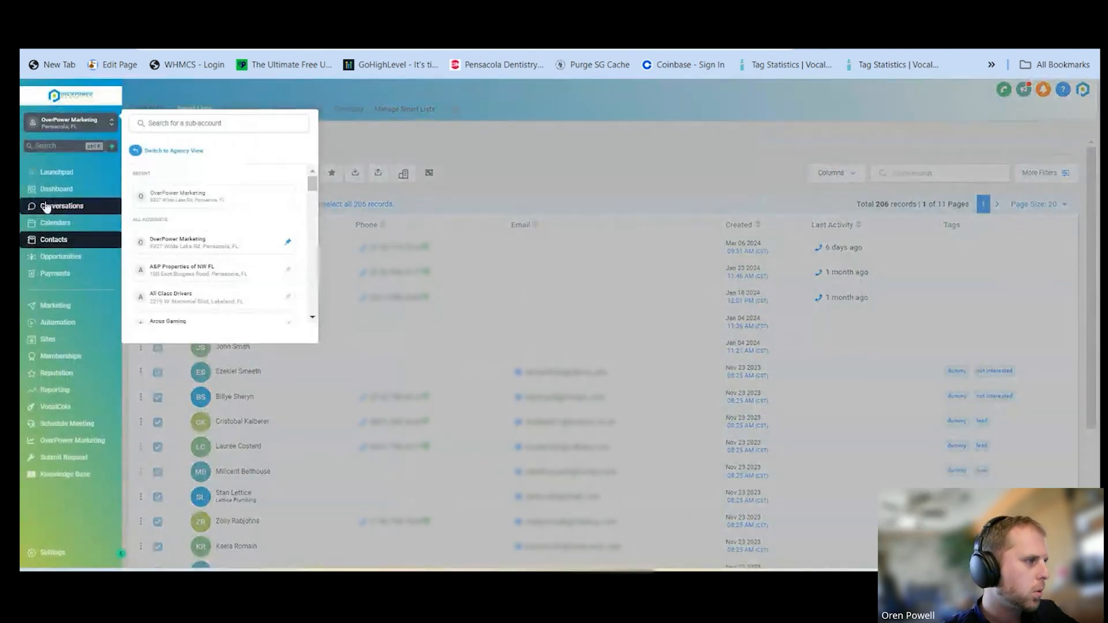
left_click(30, 188)
left_click(81, 126)
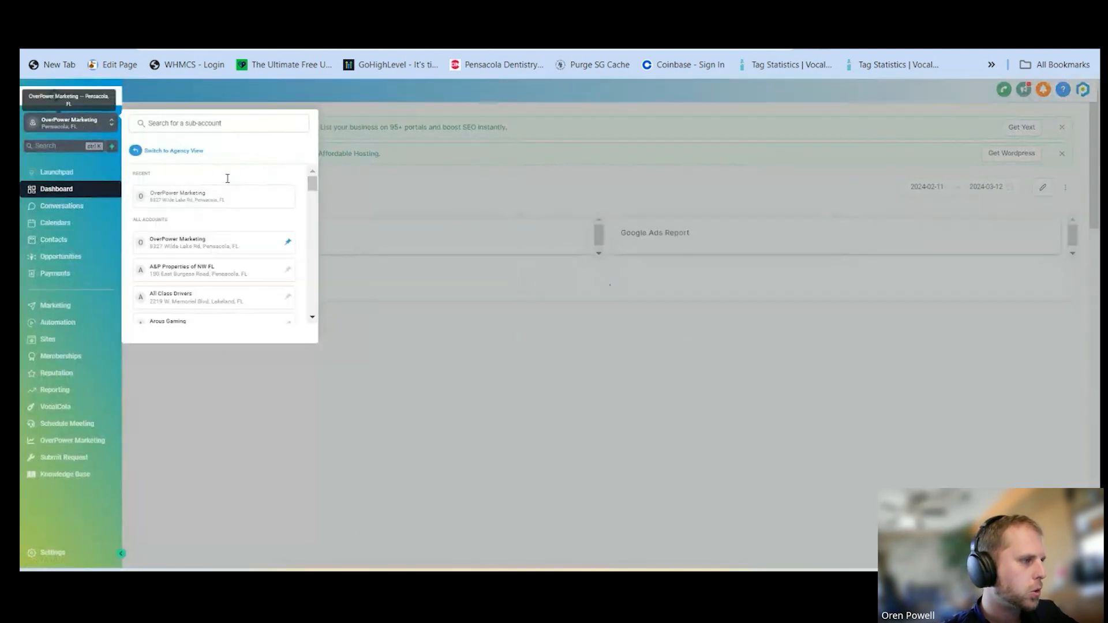
left_click(200, 245)
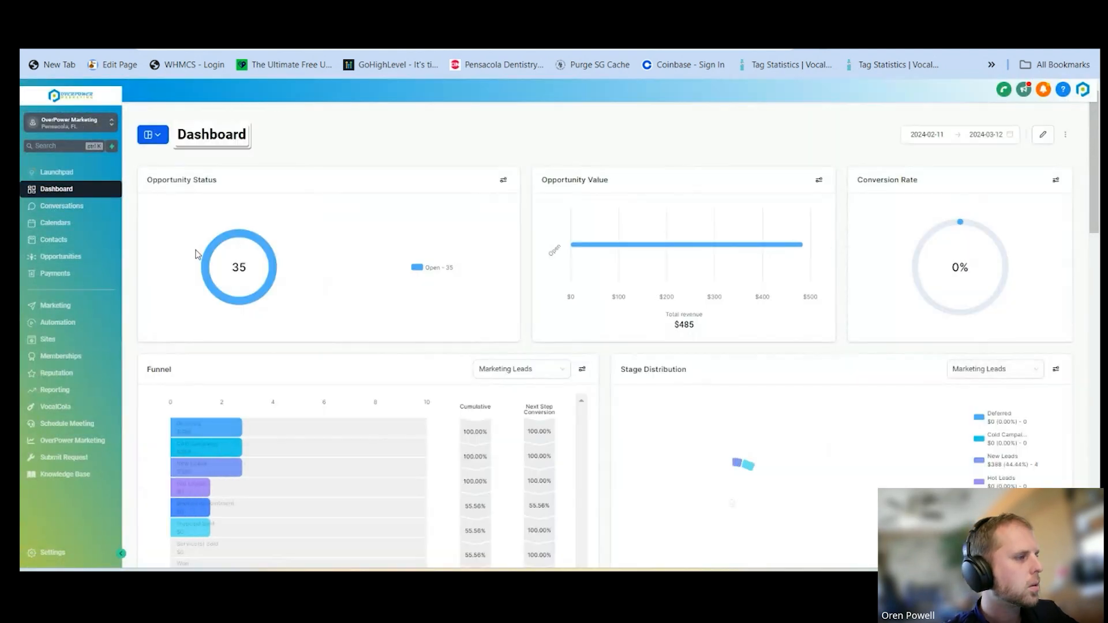
List the automation workflows by most recent update and open the Workshop Meeting & Reminder workflow
left_click(58, 323)
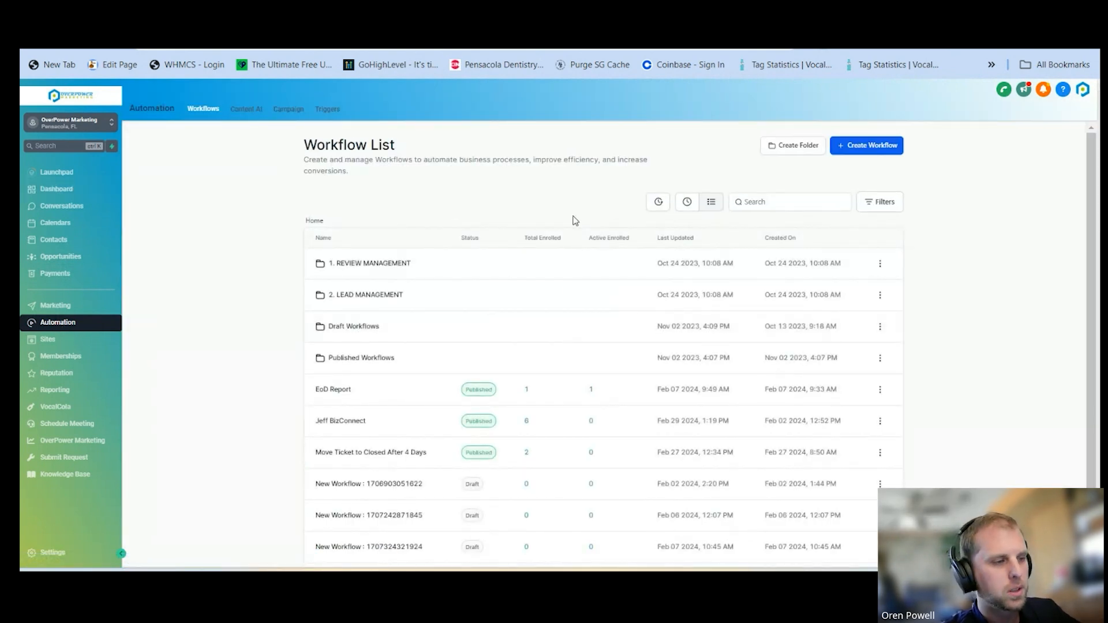
scroll(576, 221, "down", 1)
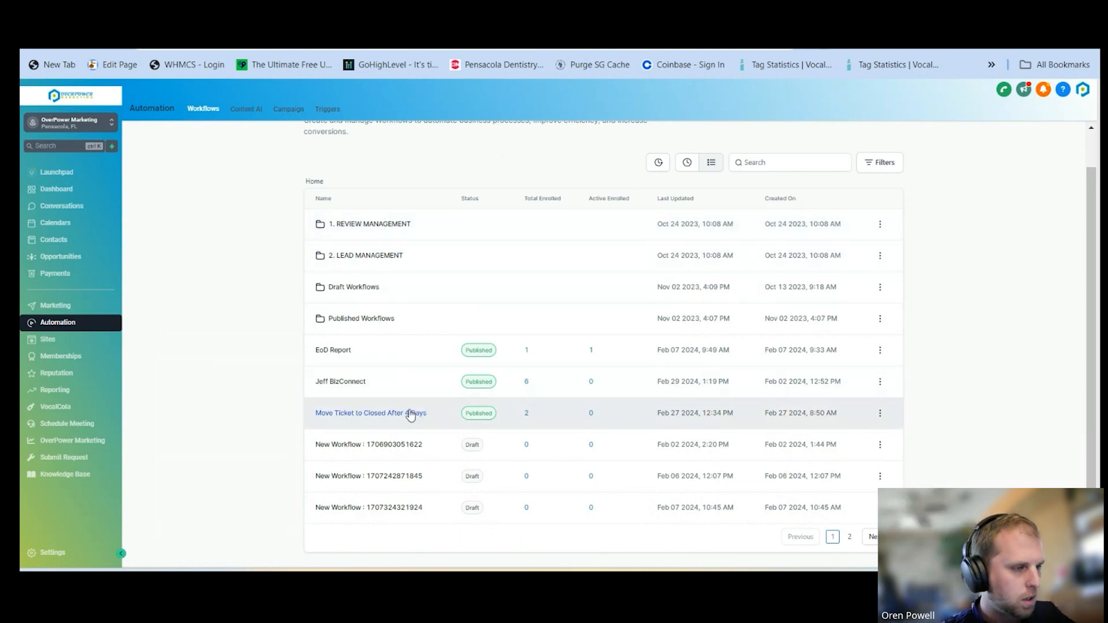
left_click(688, 168)
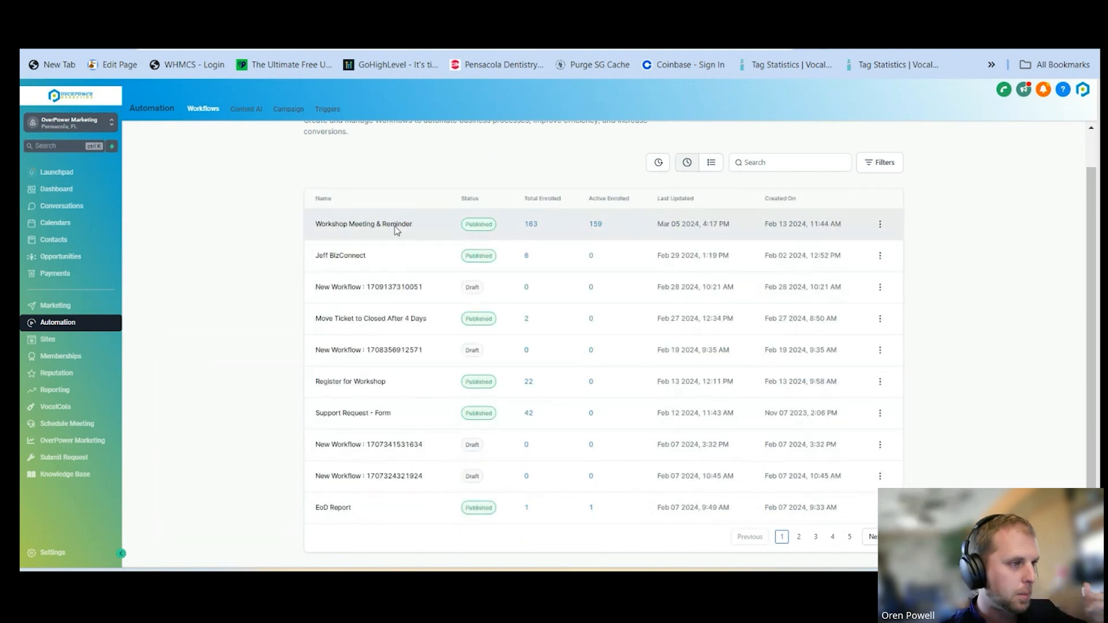
left_click(339, 227)
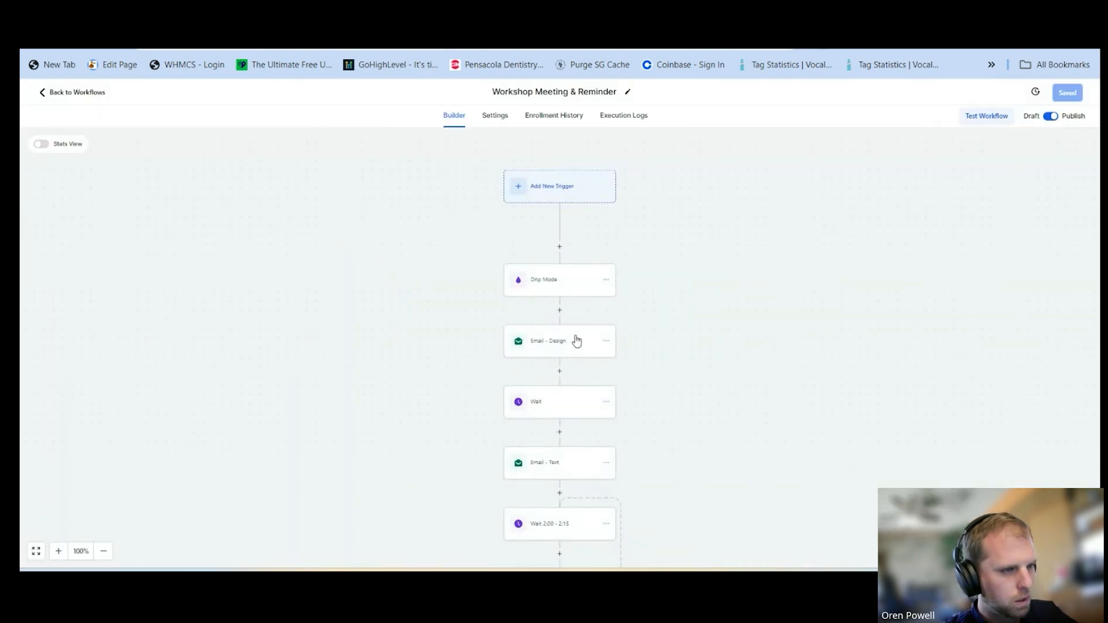
Inspect the Email - Text and Email - Design actions, checking the subject and the available email templates without changing them
left_click(566, 471)
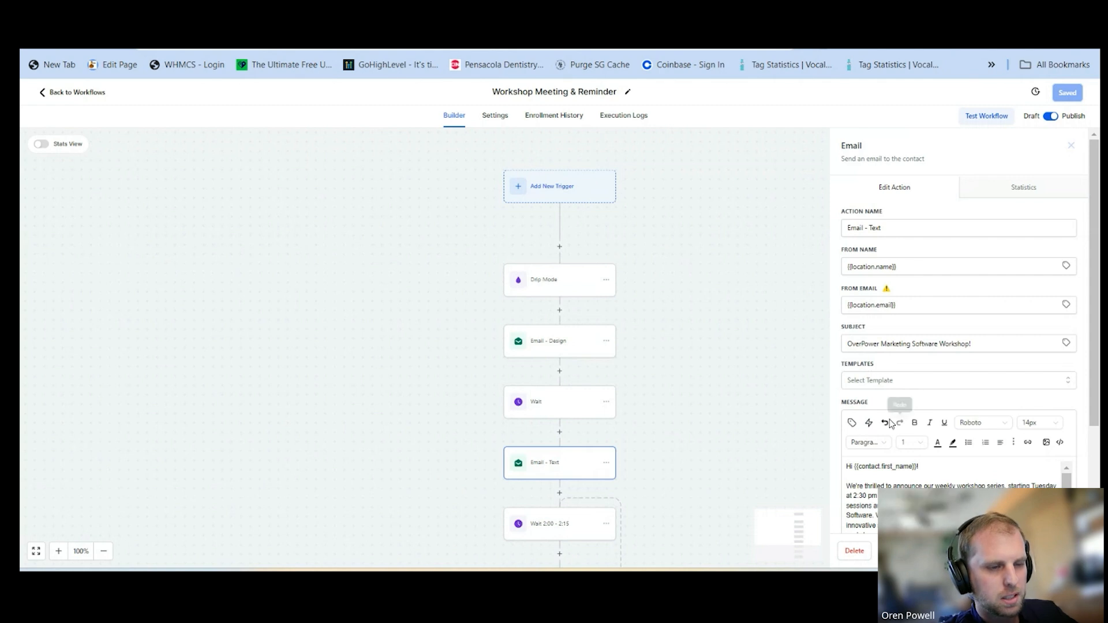
left_click(570, 348)
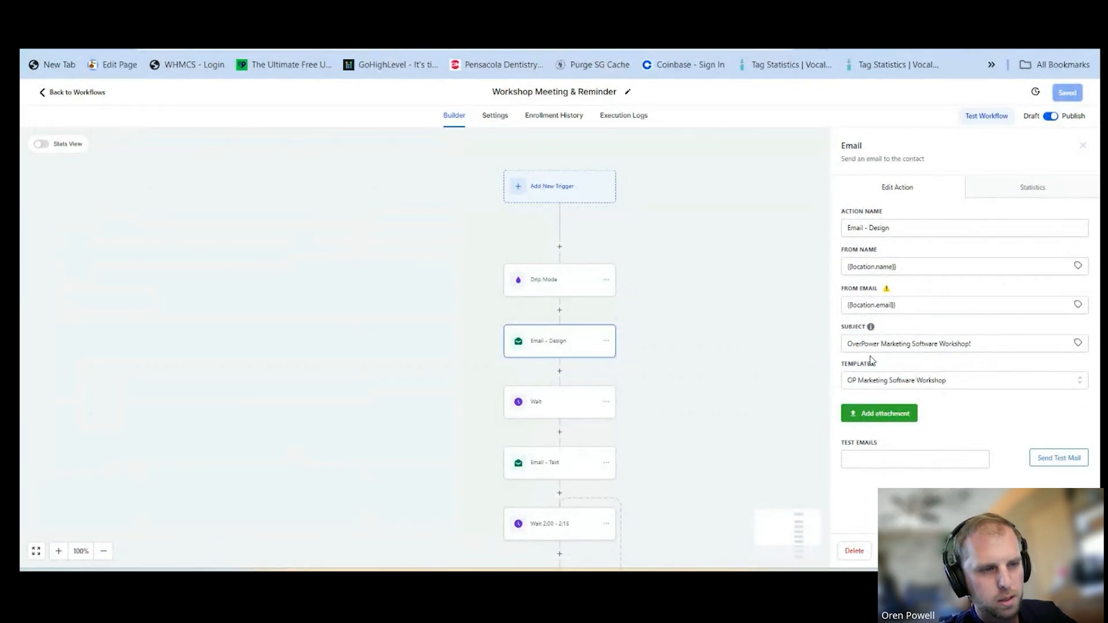
left_click_drag(844, 345, 988, 337)
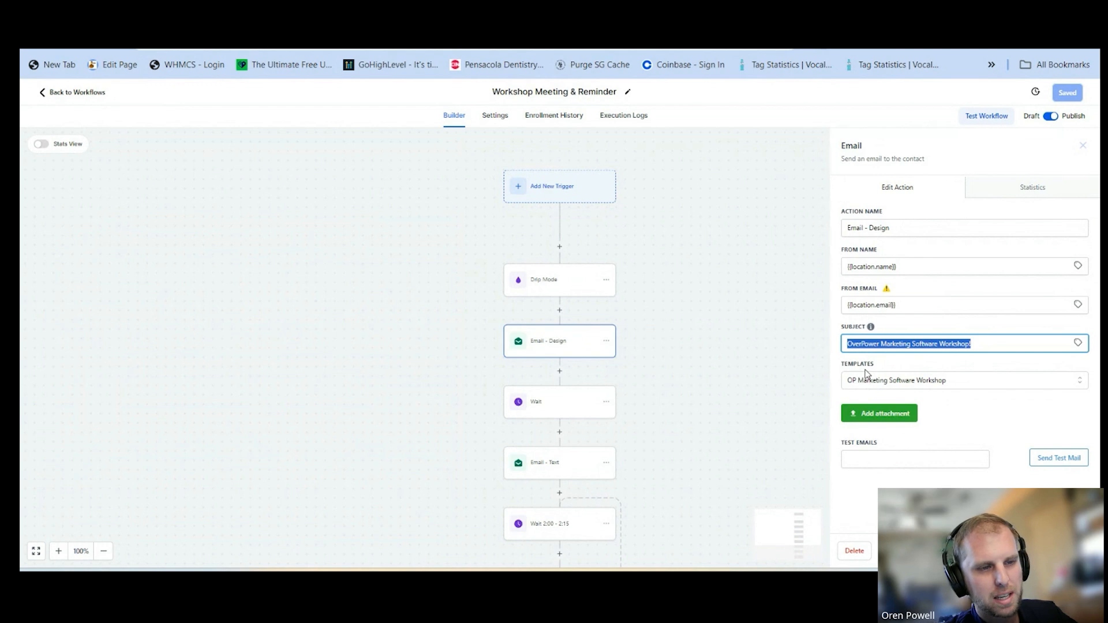
left_click(924, 384)
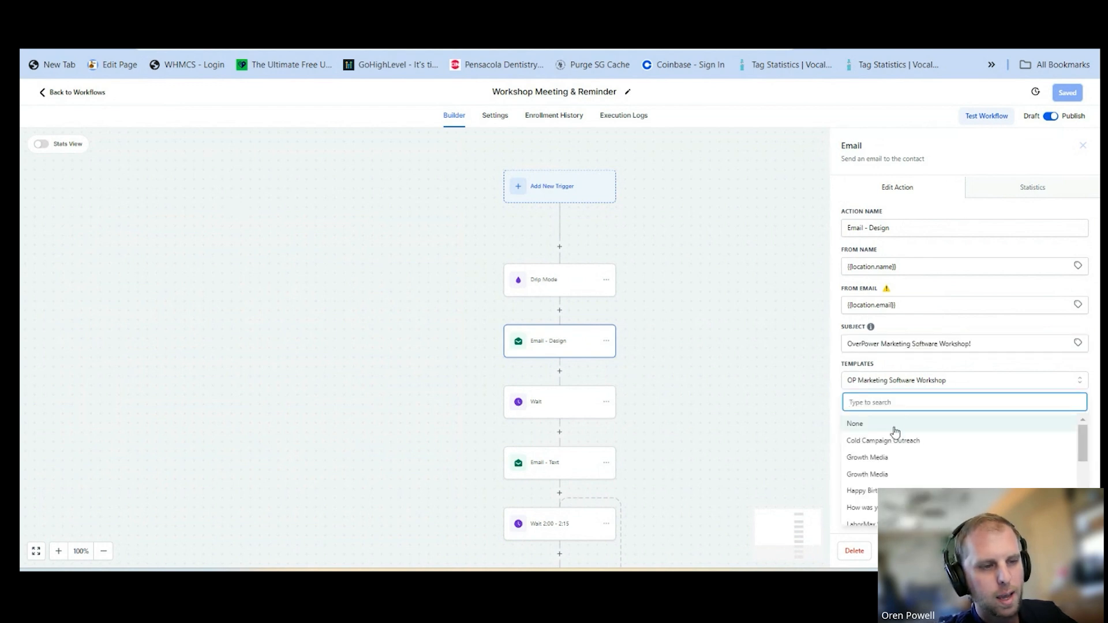
left_click(837, 392)
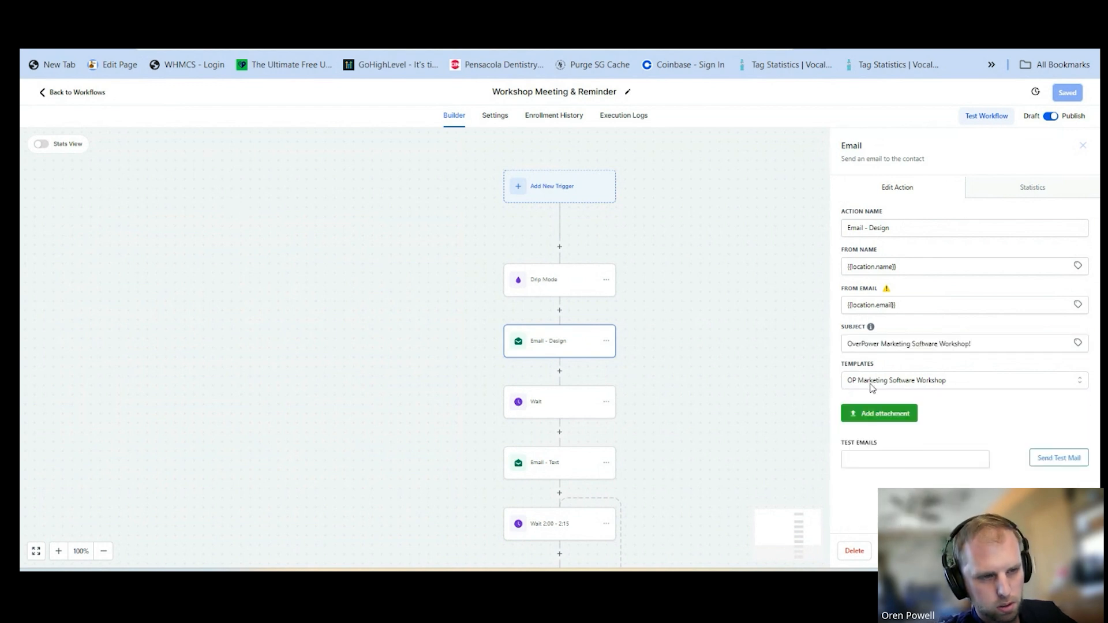
left_click(911, 385)
left_click(911, 385)
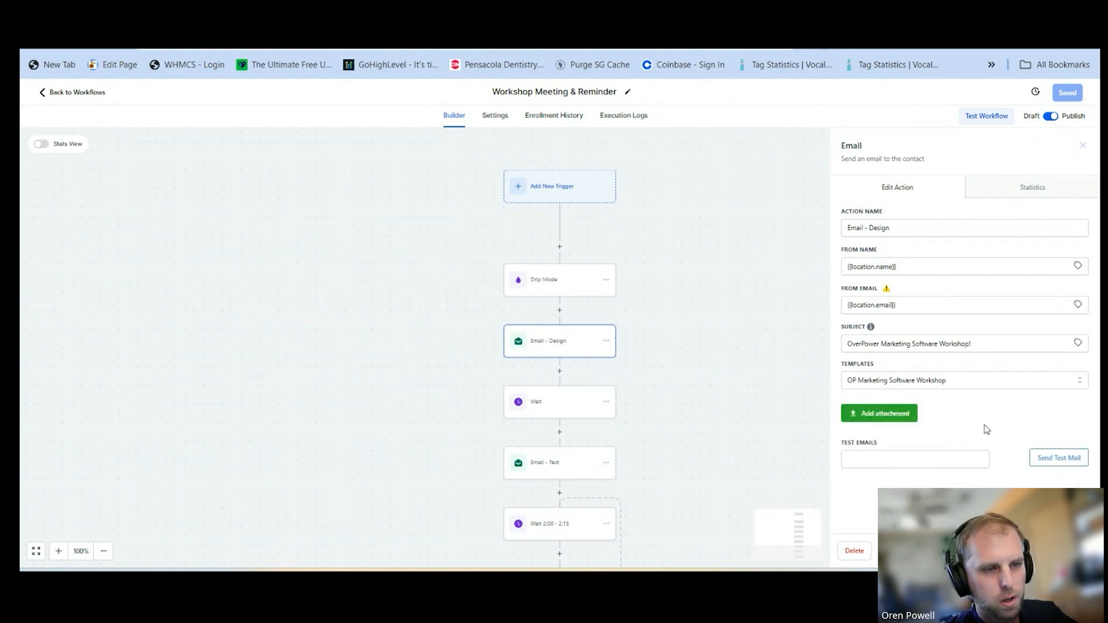
Leave the workflow, open the OverPower Marketing Scholarship - Last Day email template, look through its content and close it
left_click(66, 92)
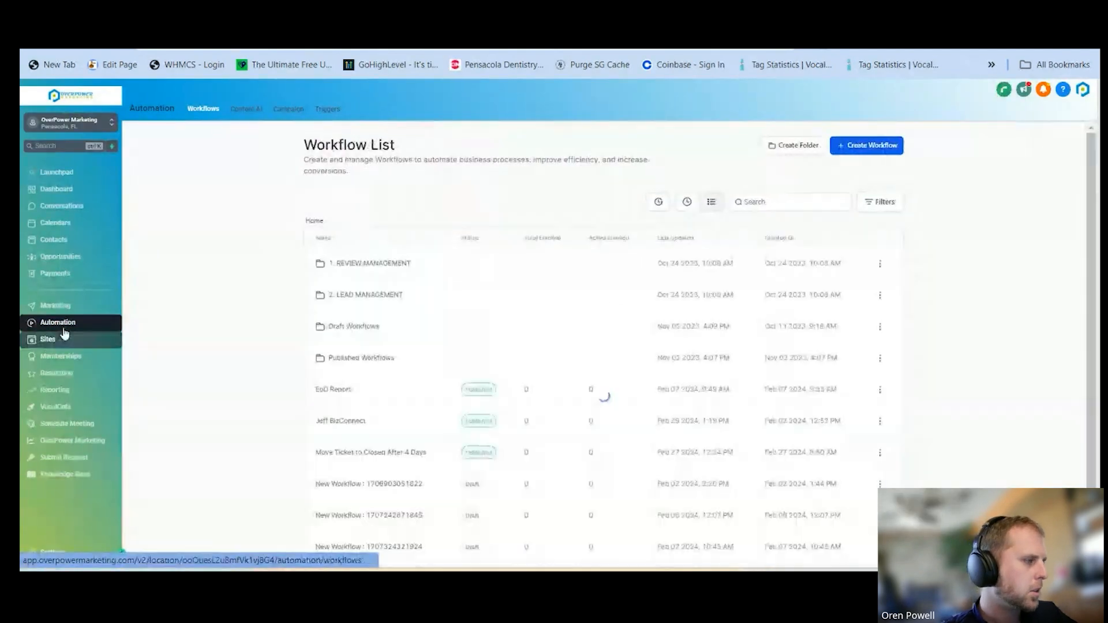
left_click(55, 305)
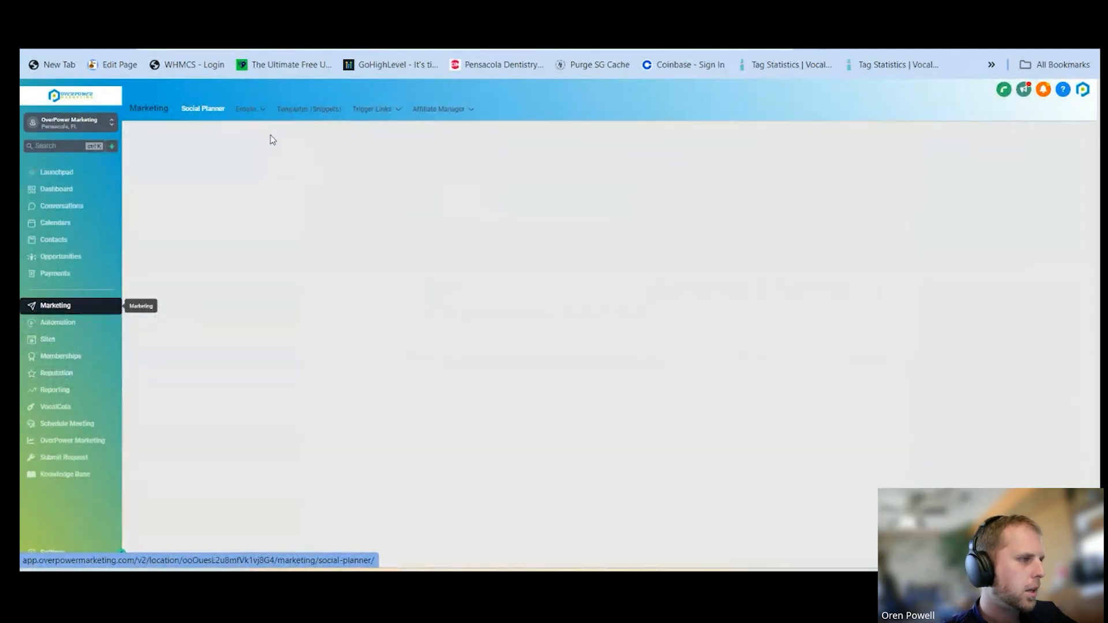
mouse_move(242, 110)
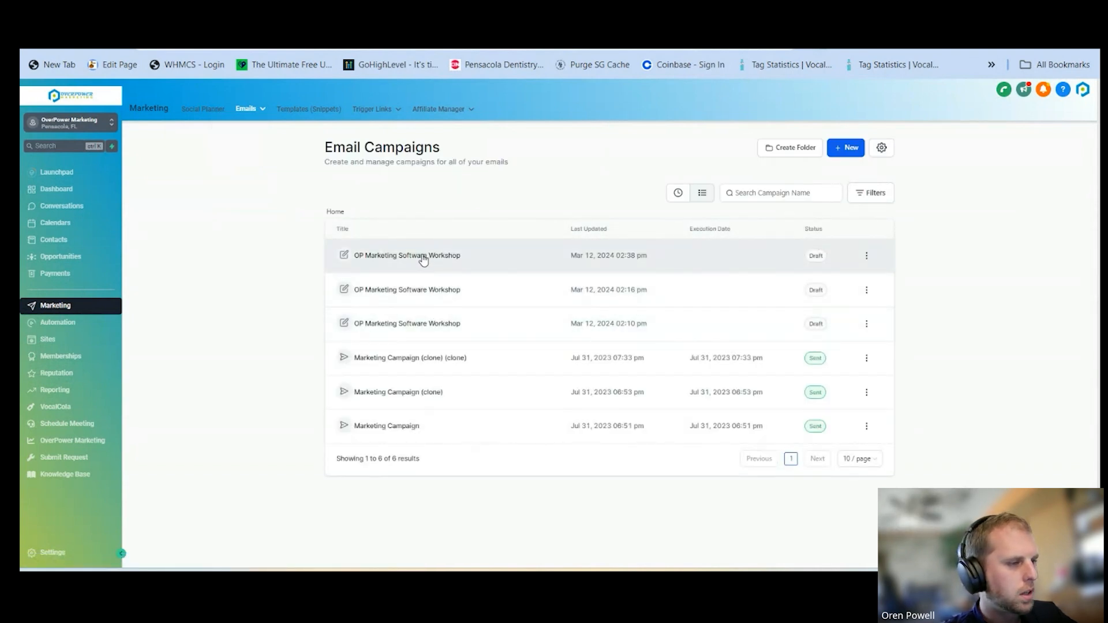
left_click(247, 149)
scroll(426, 367, "down", 1)
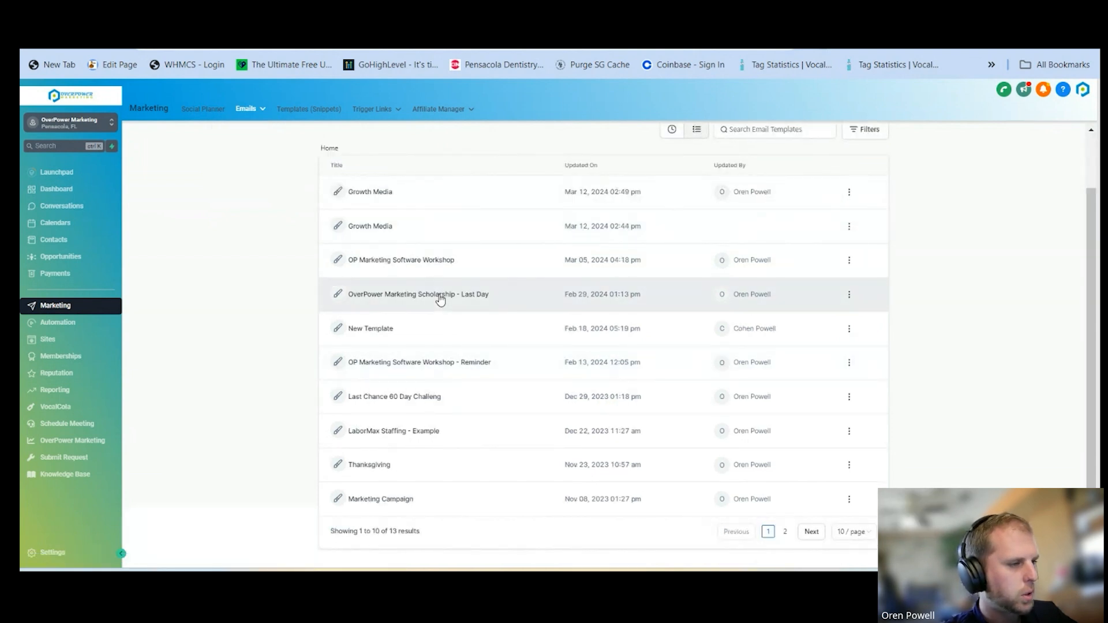
left_click(439, 299)
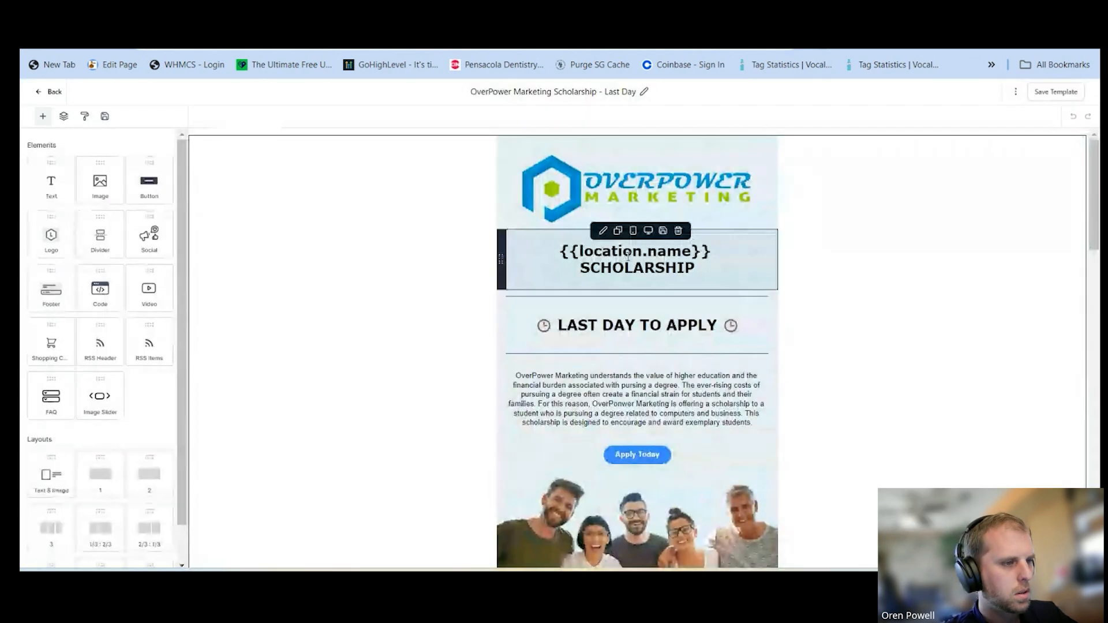
scroll(628, 256, "down", 8)
scroll(628, 257, "down", 3)
scroll(618, 254, "up", 10)
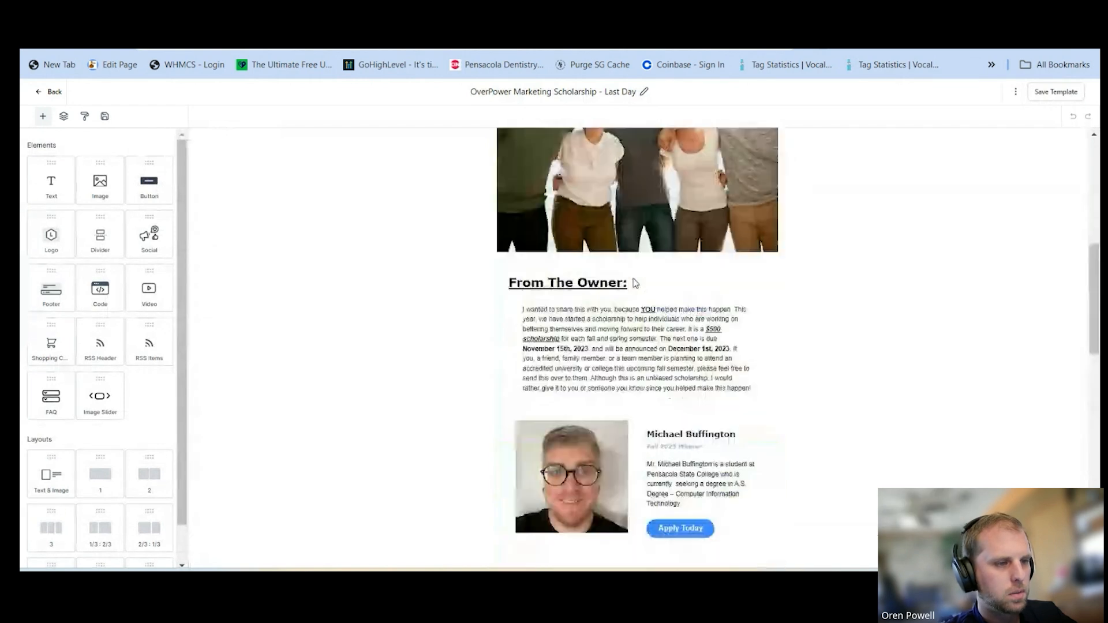
left_click(48, 92)
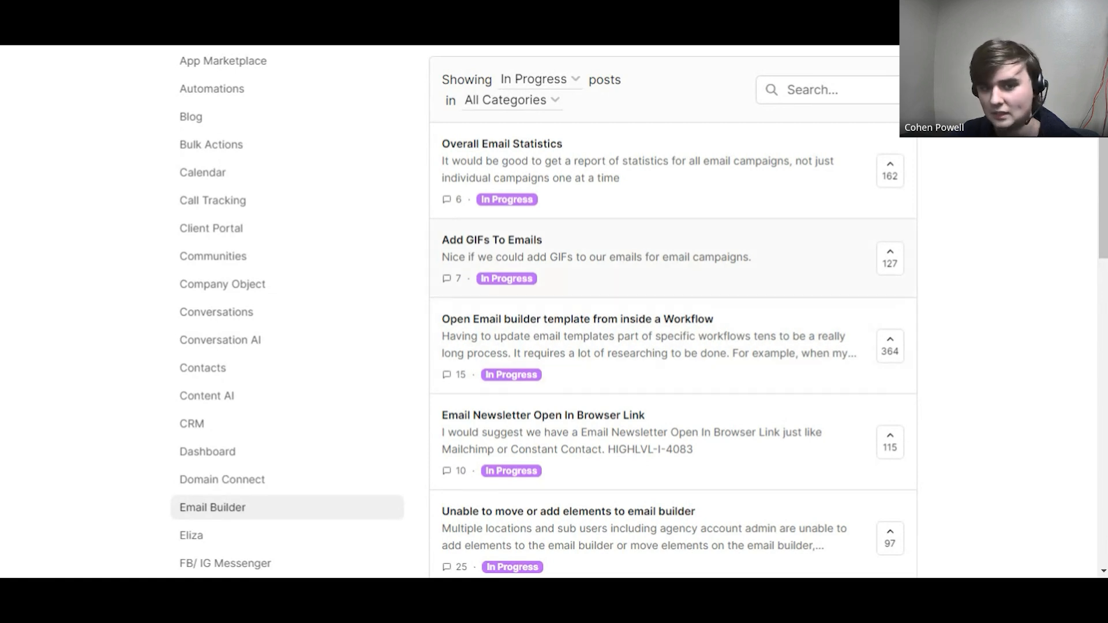
Create a new email campaign from the Growth Media template updated Mar 12, 2024 02:49 pm
scroll(657, 332, "down", 3)
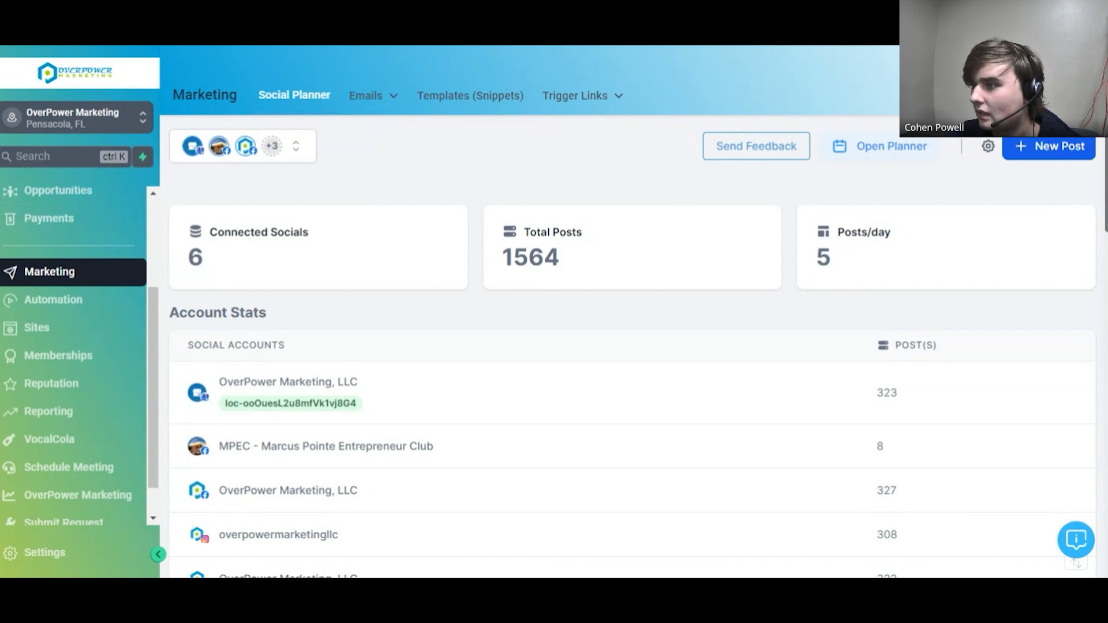
left_click(373, 97)
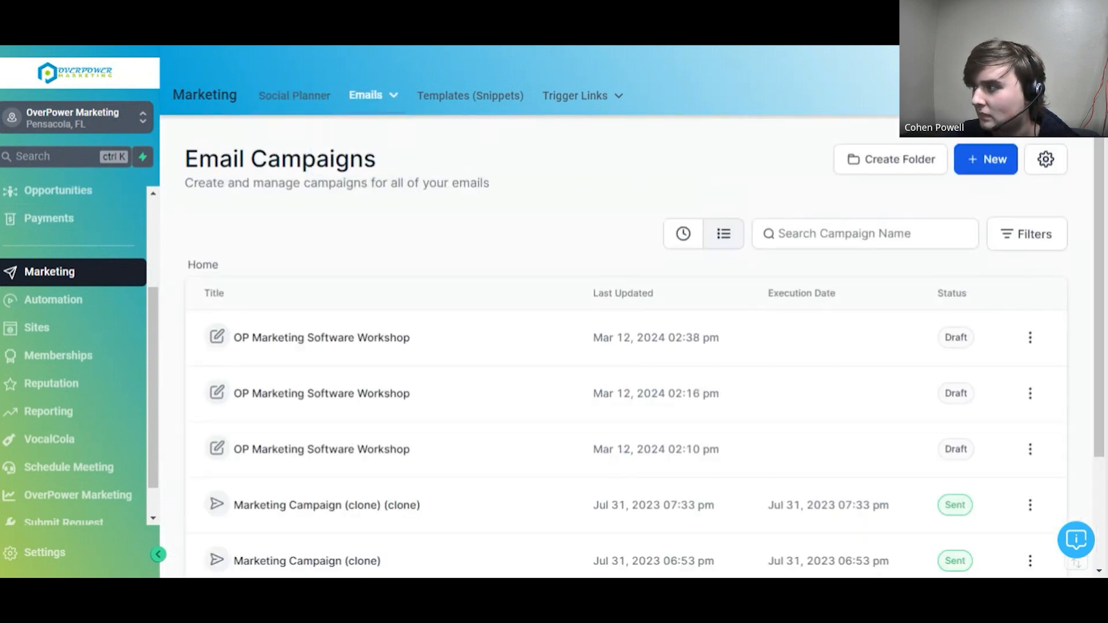
left_click(981, 164)
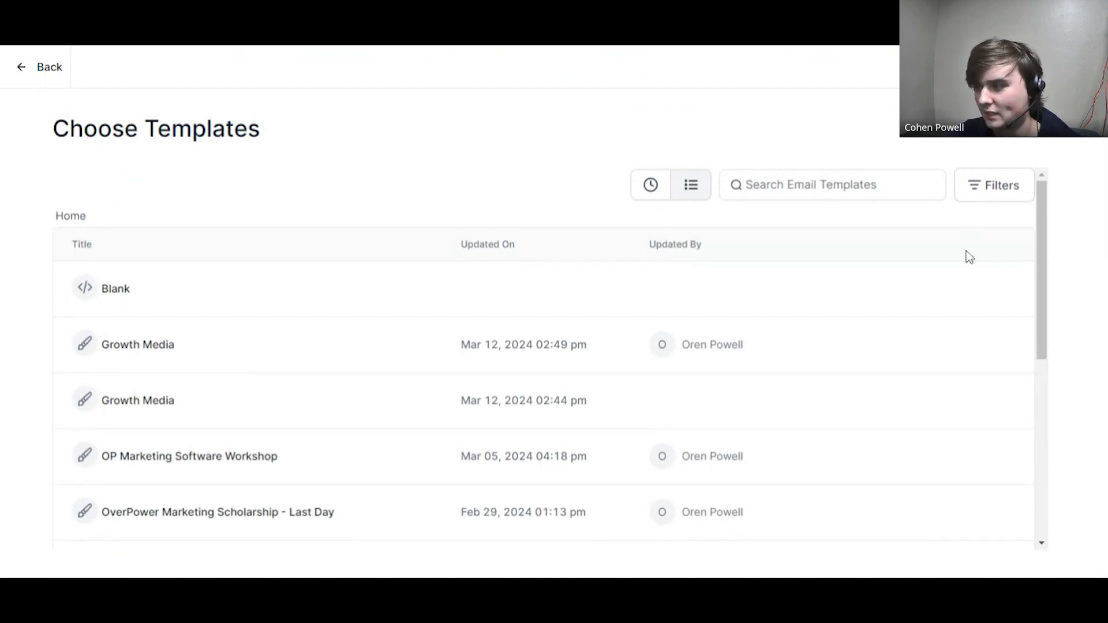
mouse_move(957, 329)
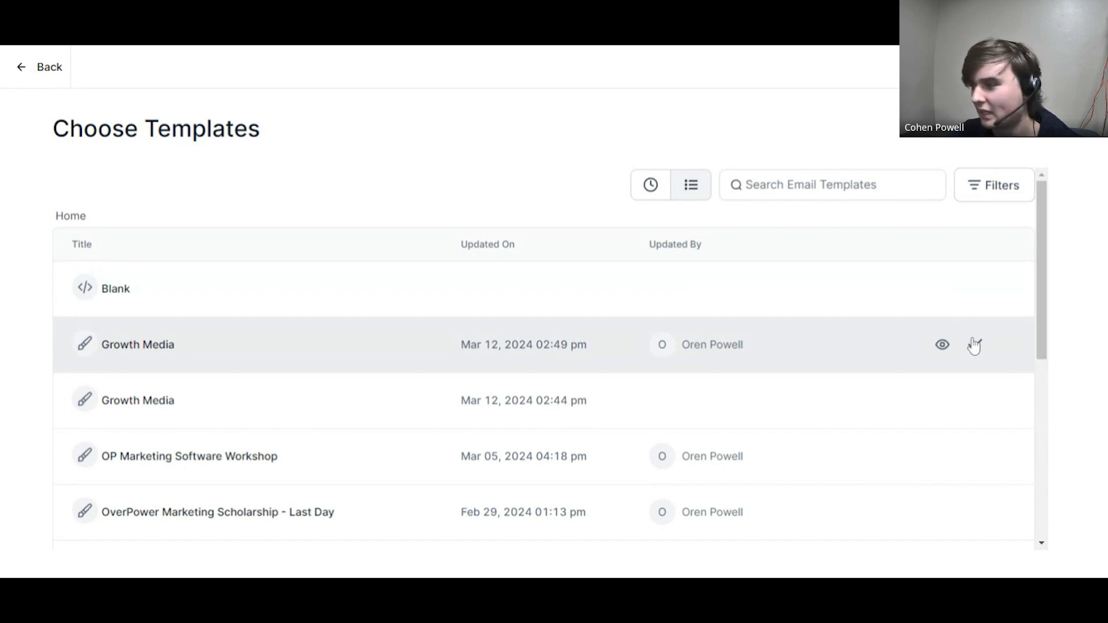
left_click(974, 345)
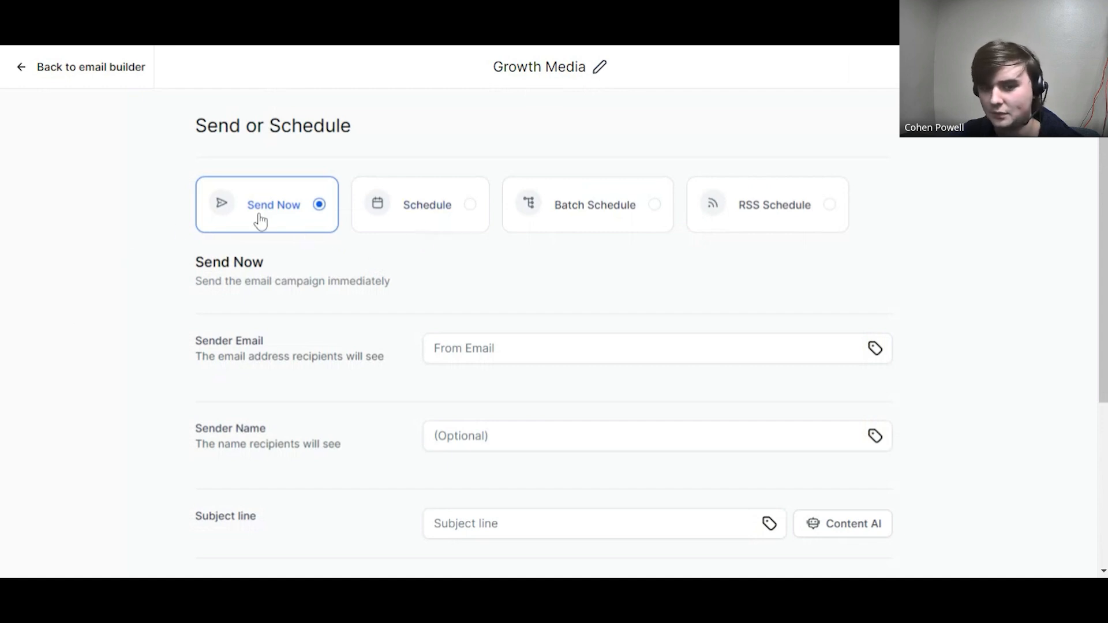
Look over the Batch Schedule and RSS Schedule sending options for the Growth Media campaign and return to the campaign list without sending
left_click(551, 203)
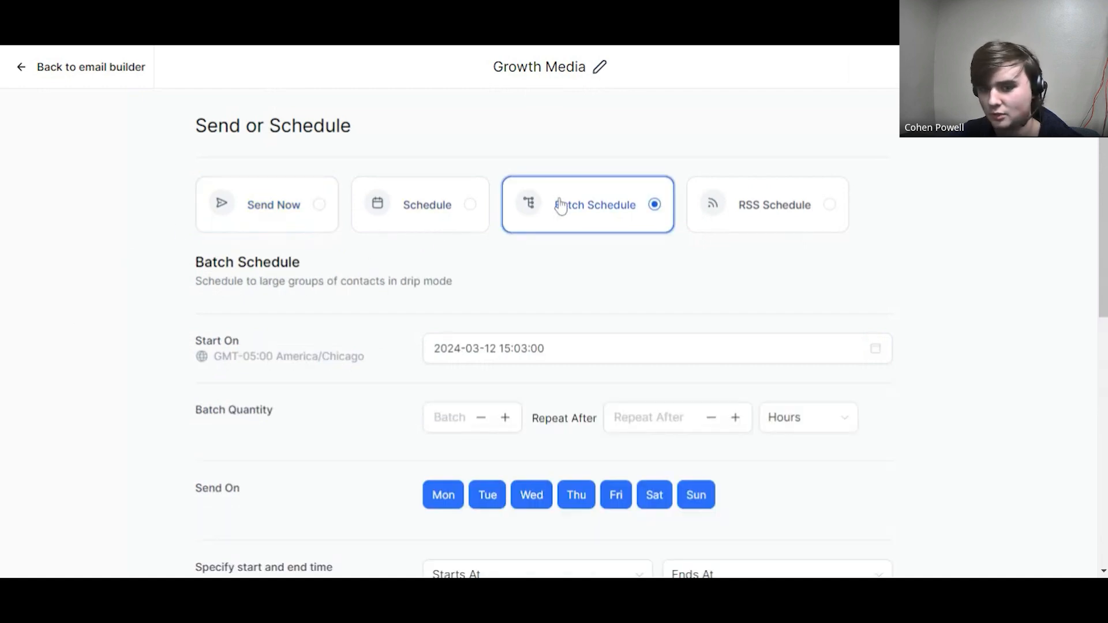
left_click(734, 206)
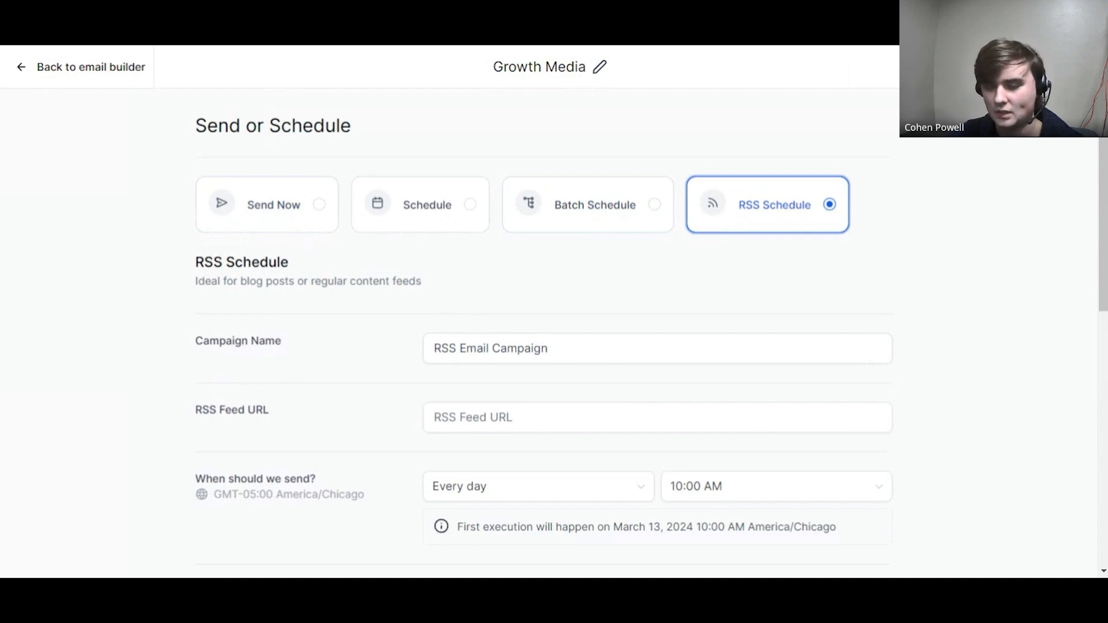
left_click(86, 67)
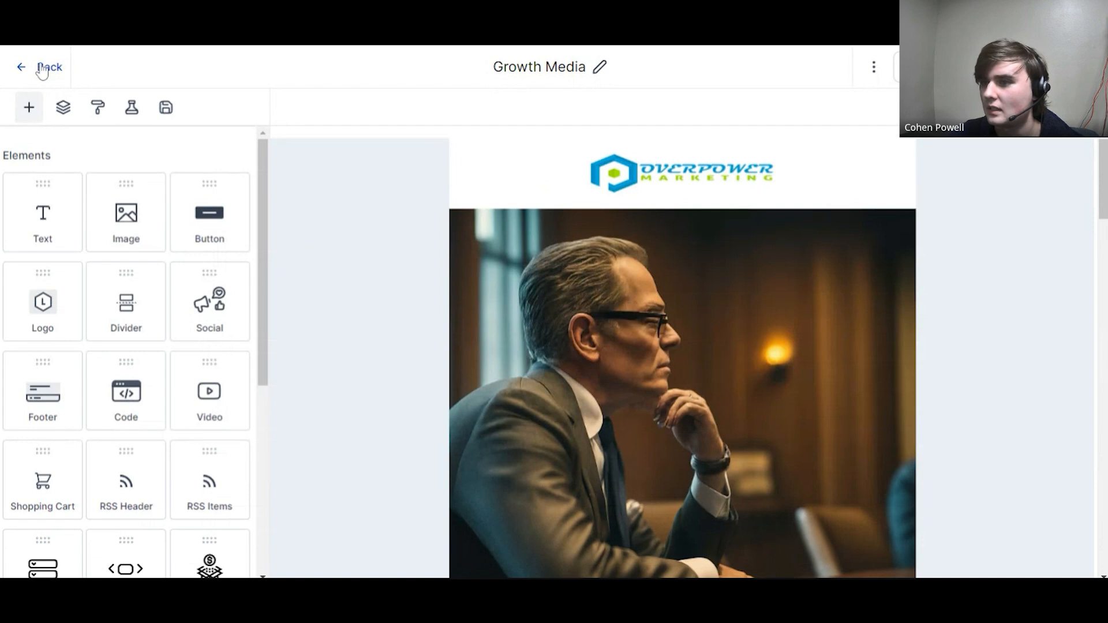
left_click(43, 67)
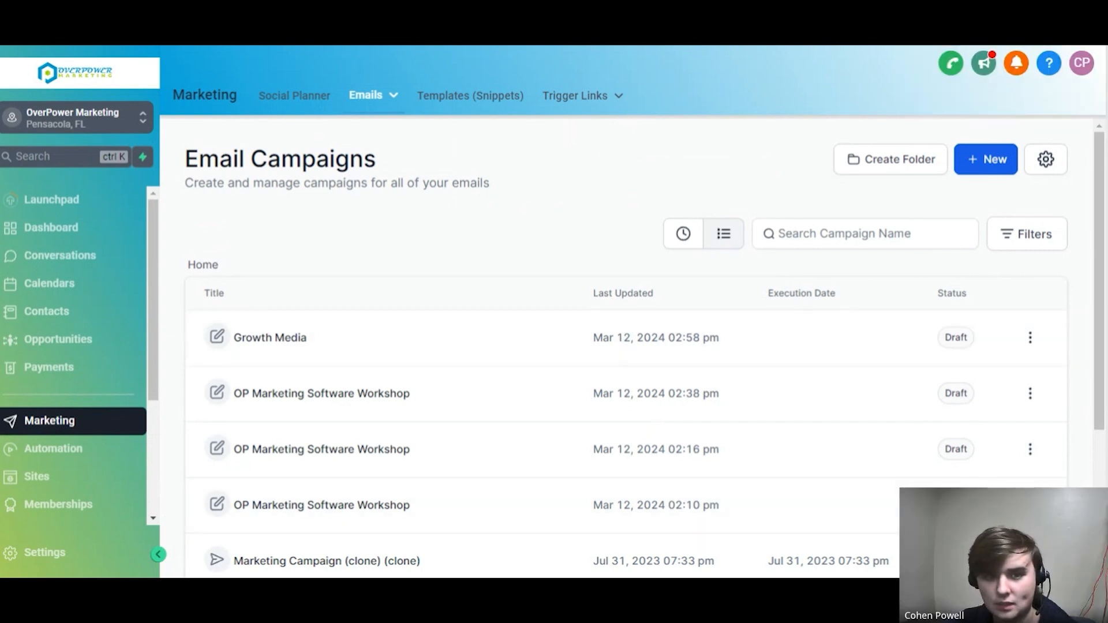
Search the help articles for "email" and browse the results on building emails and campaigns
left_click(1048, 62)
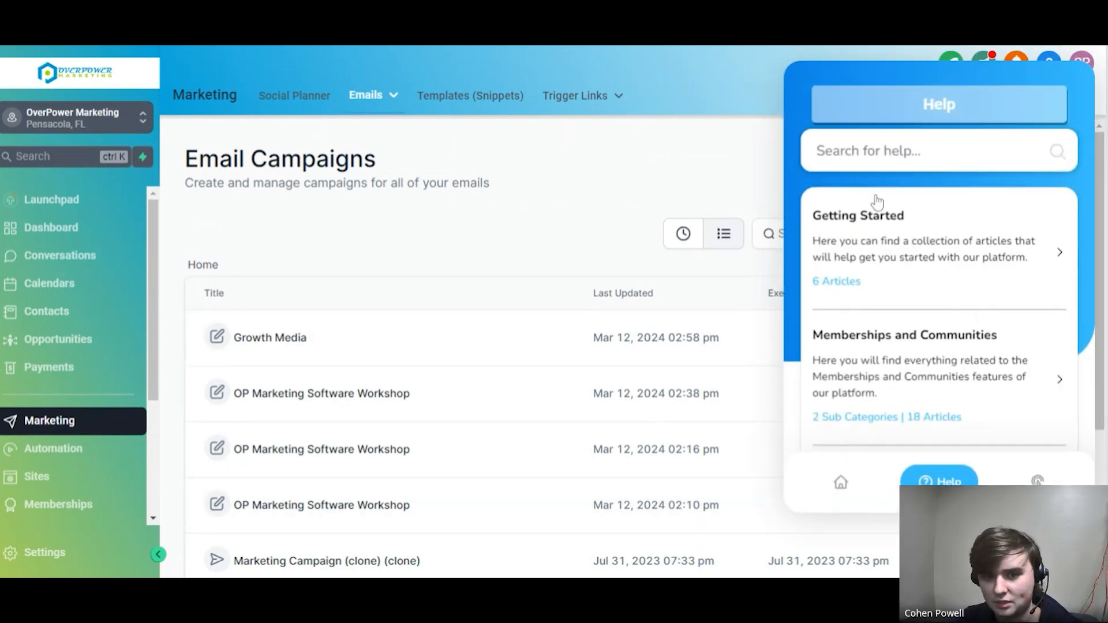
left_click(816, 150)
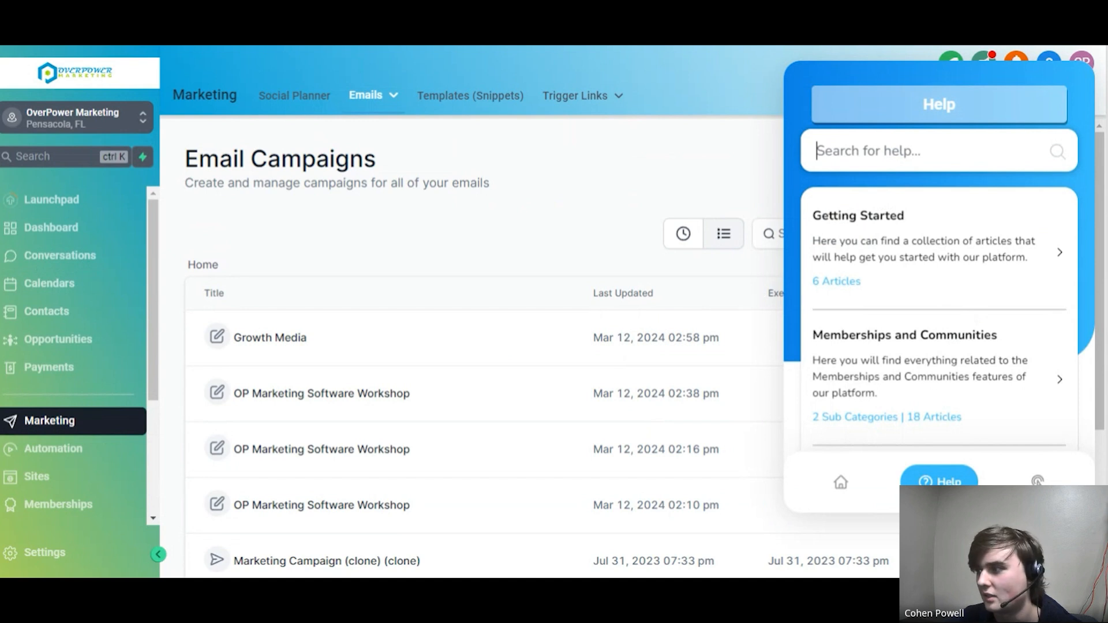
type("e")
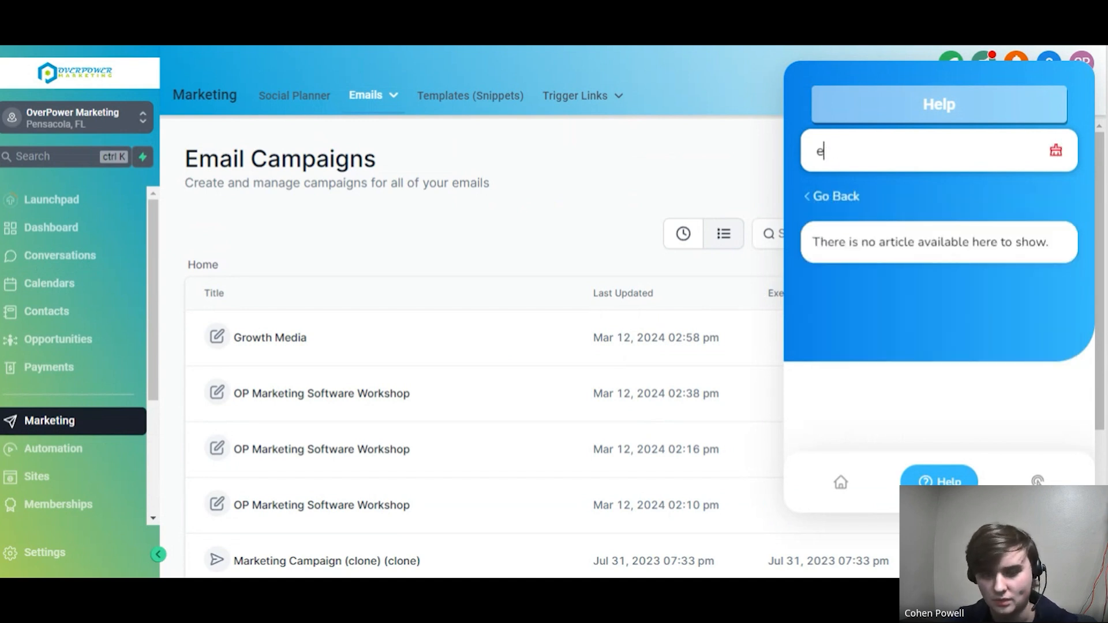
type("mail")
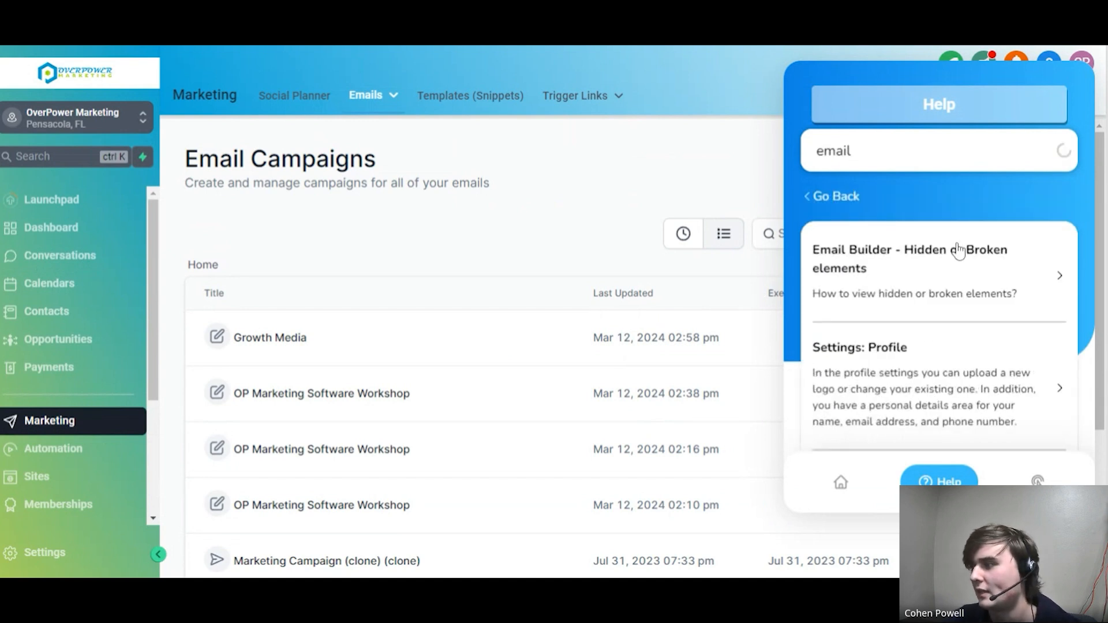
scroll(955, 252, "down", 3)
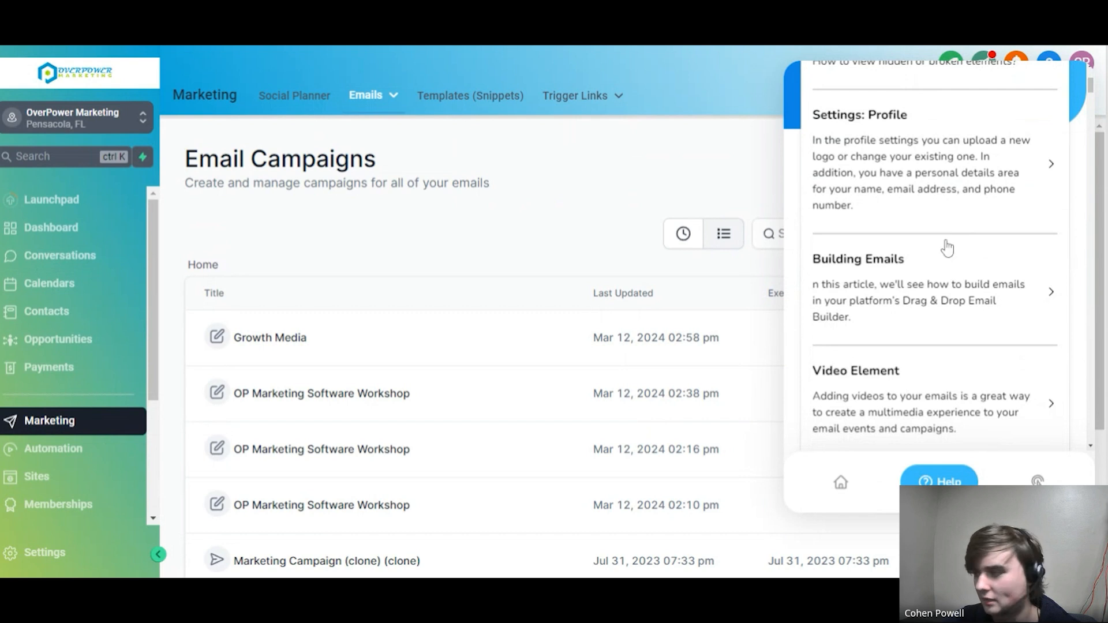
scroll(940, 255, "up", 1)
scroll(940, 260, "down", 3)
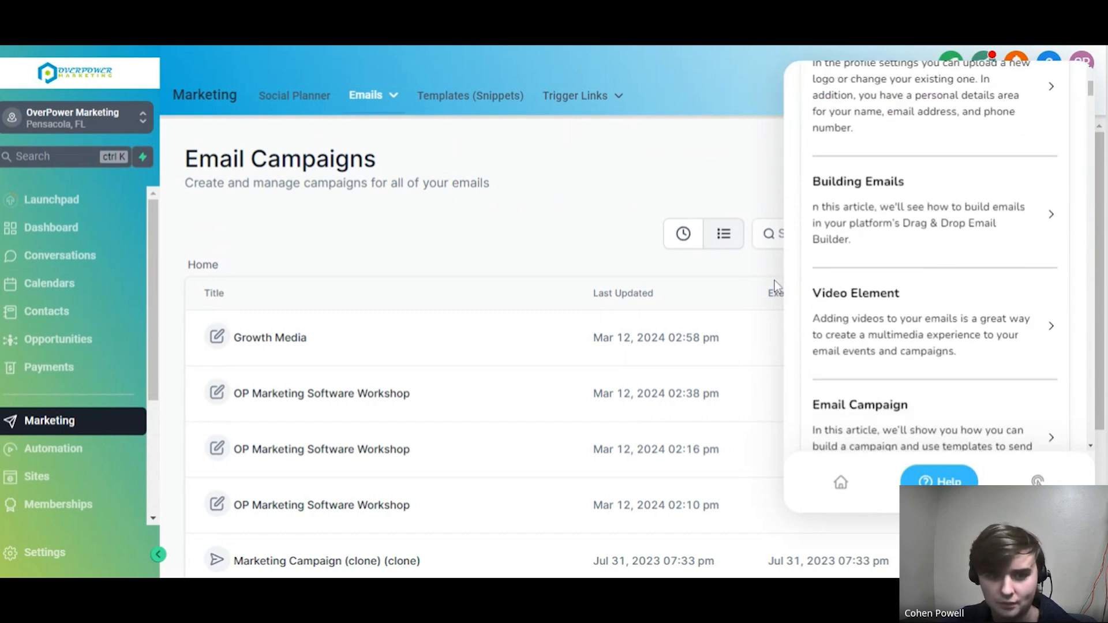
Open the Knowledge Base, look over its article categories and reopen the help article results
scroll(92, 508, "down", 4)
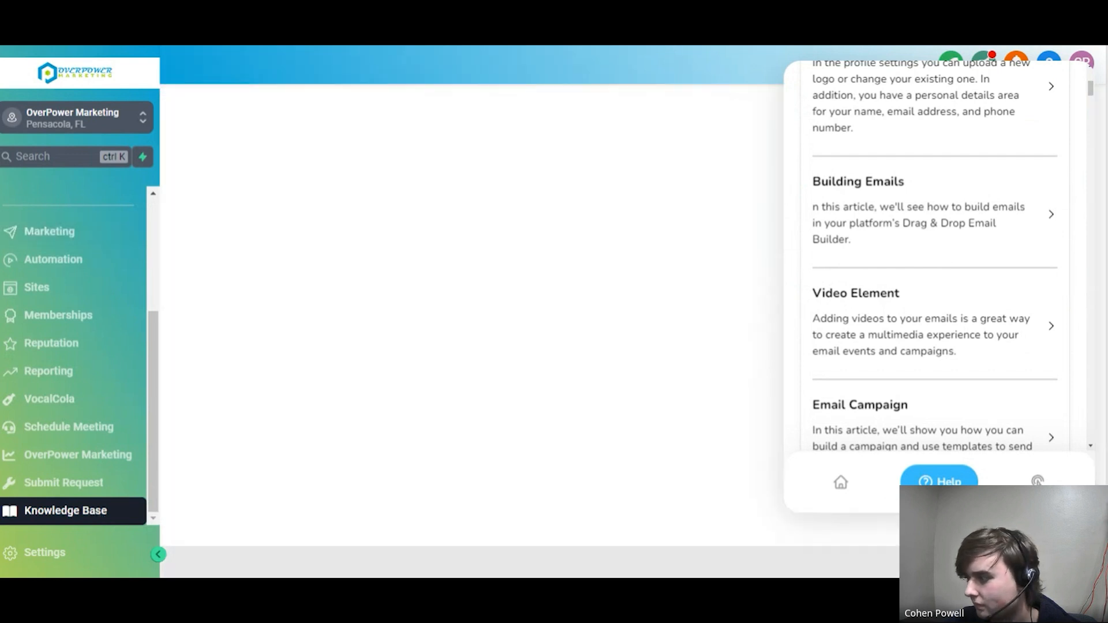
scroll(839, 326, "down", 2)
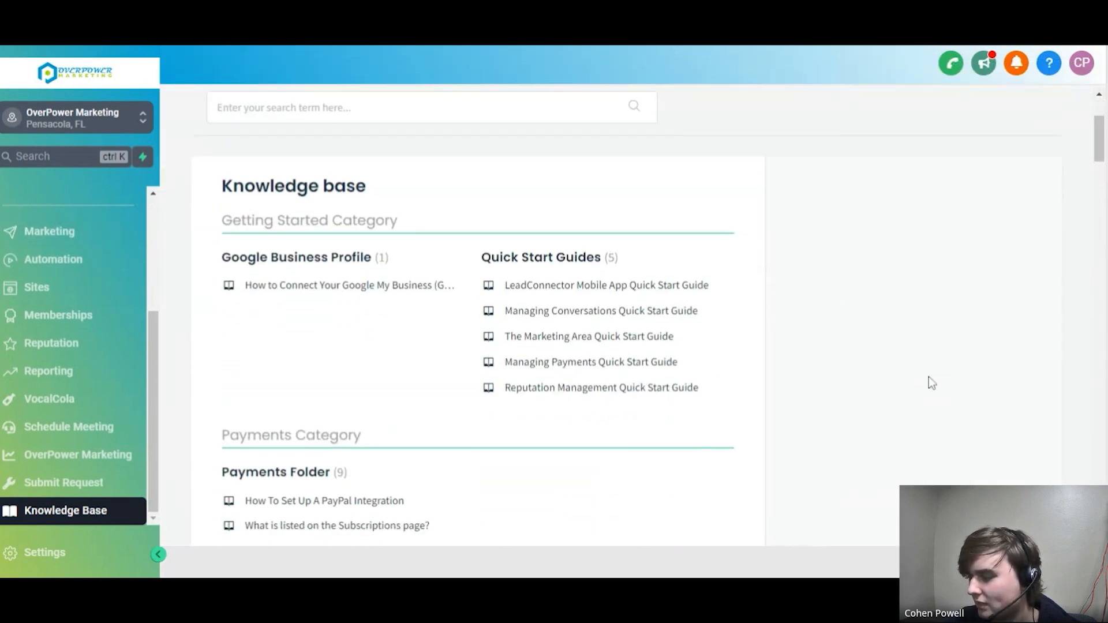
scroll(804, 314, "up", 1)
left_click(1069, 546)
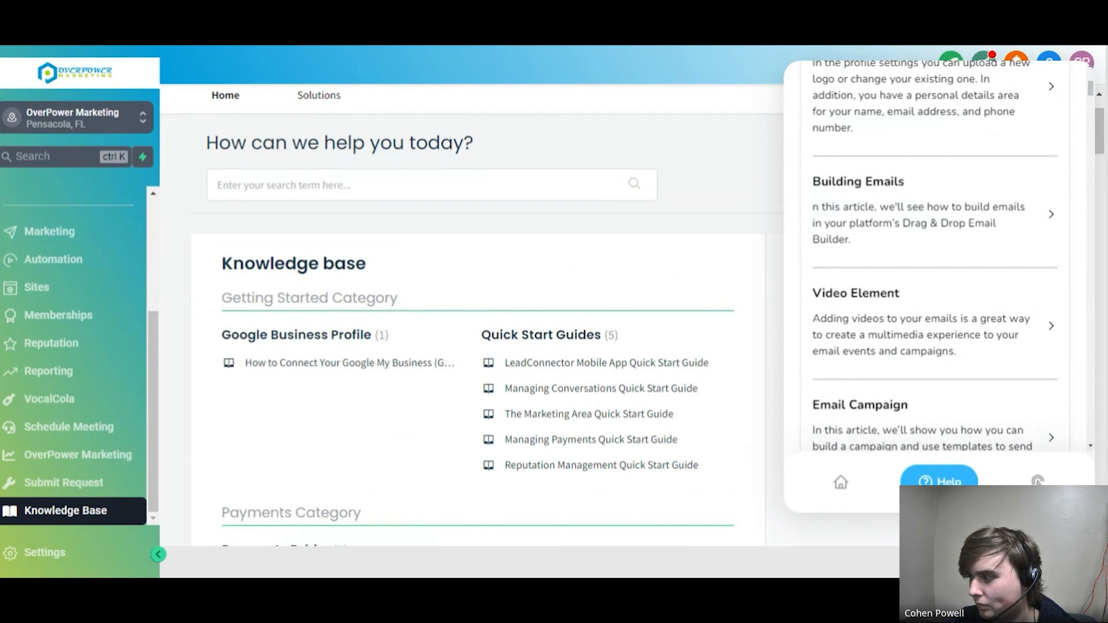
Close the help article results and look through the Knowledge Base's search field and article categories
left_click(1069, 545)
left_click(432, 188)
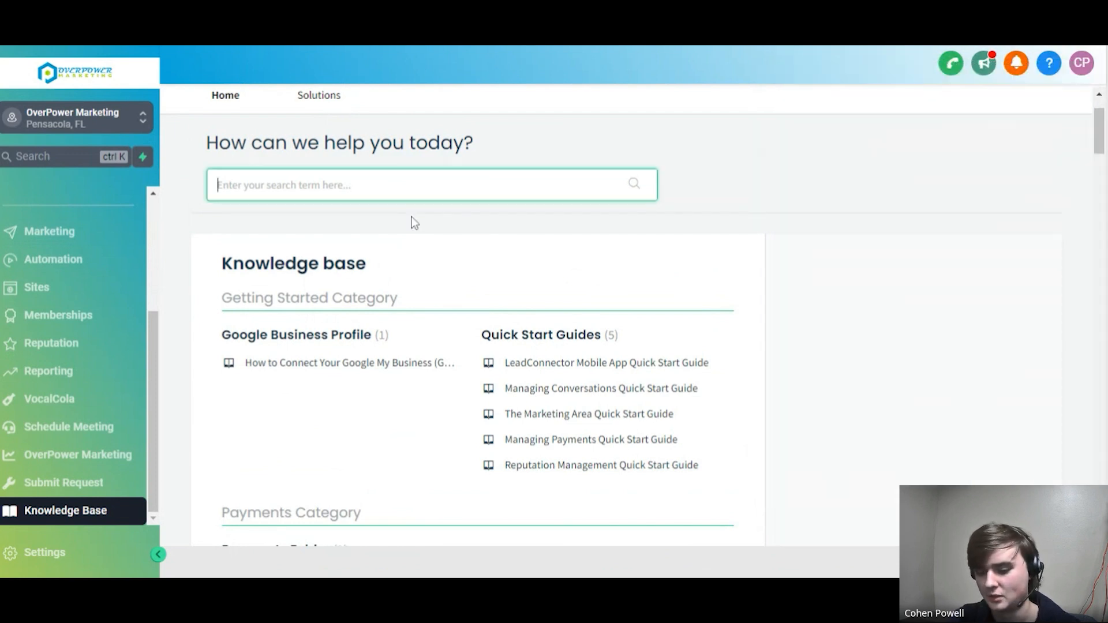
scroll(534, 309, "down", 7)
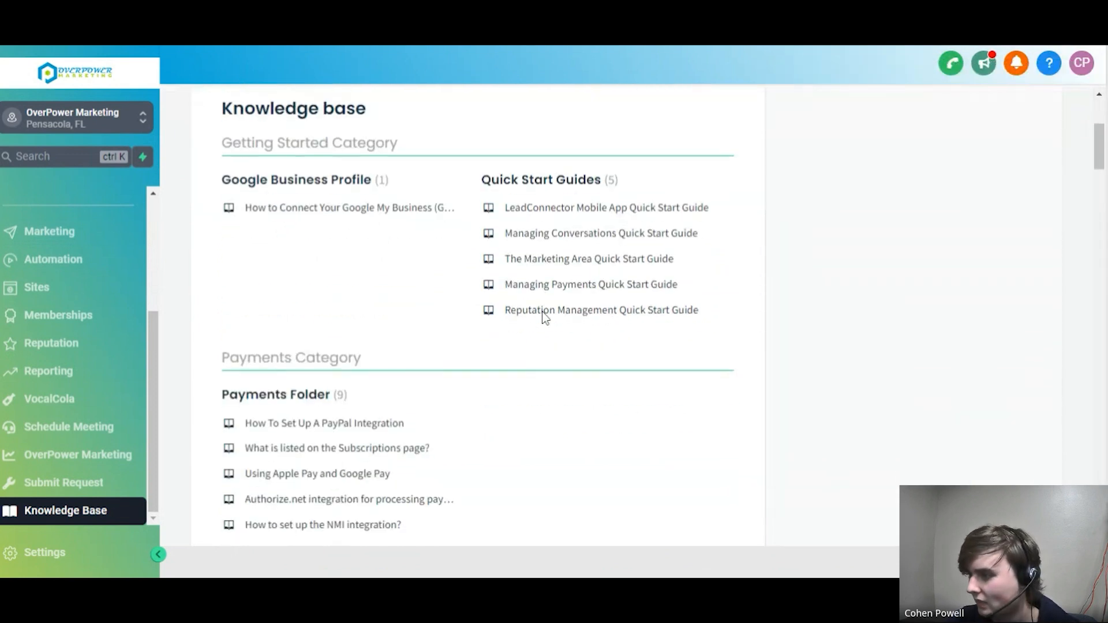
scroll(546, 318, "down", 5)
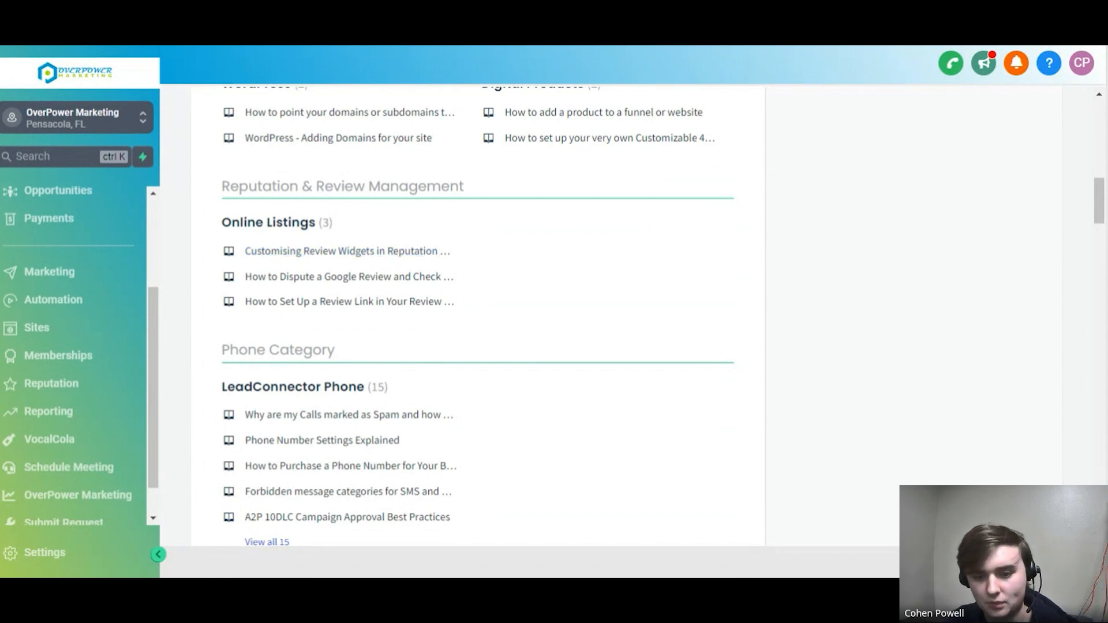
Open the Submit Request form and review its fields, from the request type and contact details to the screen recording URL and subject
scroll(87, 438, "down", 1)
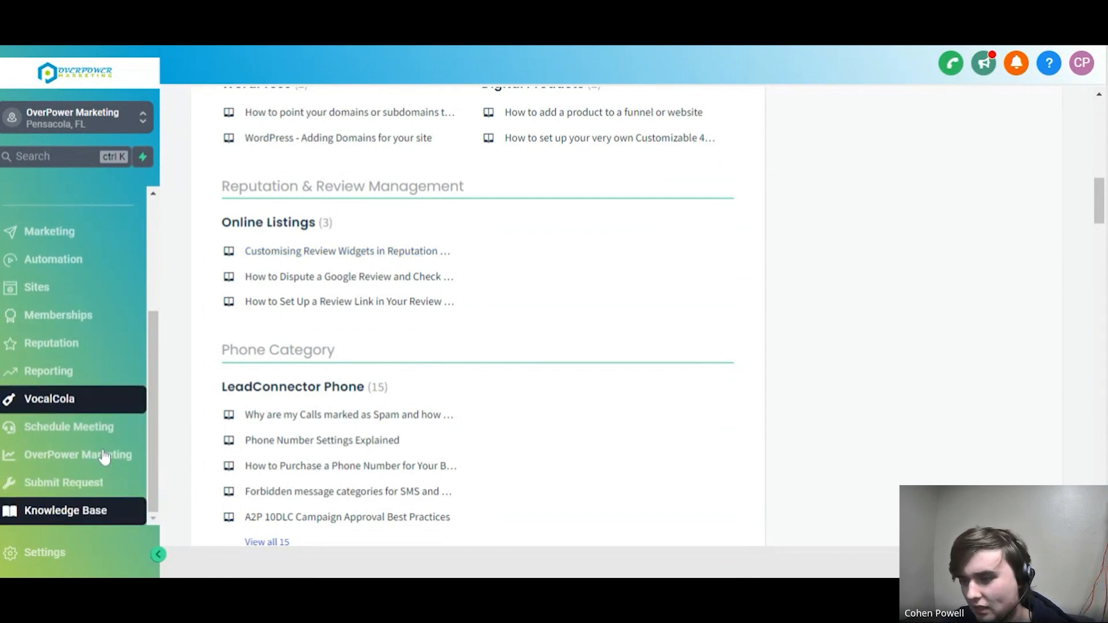
left_click(85, 486)
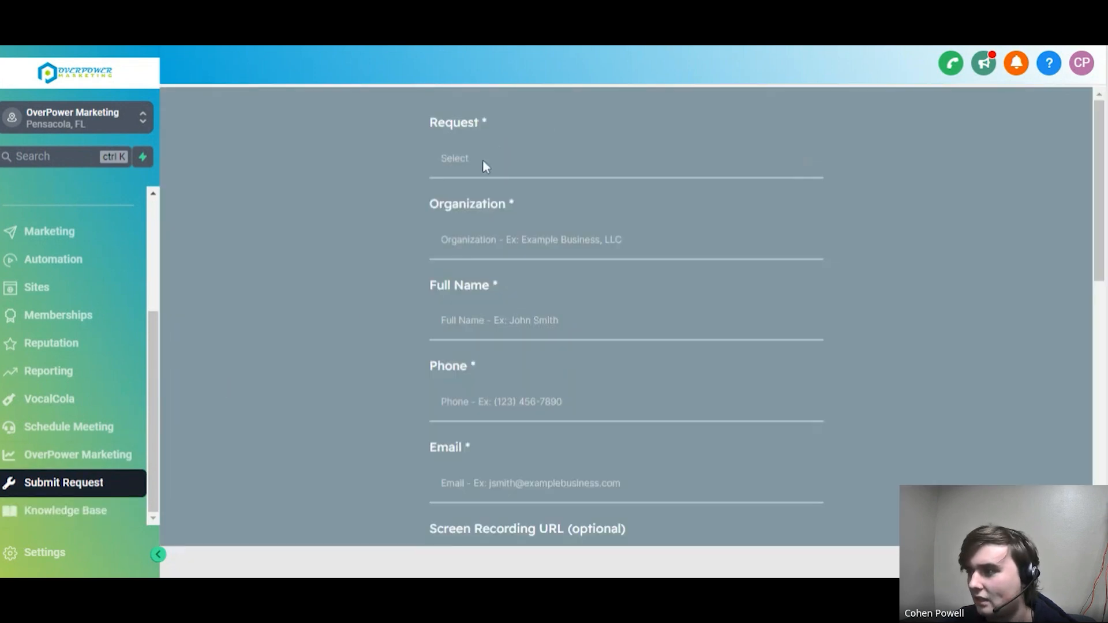
left_click(483, 159)
left_click(854, 231)
scroll(843, 233, "down", 3)
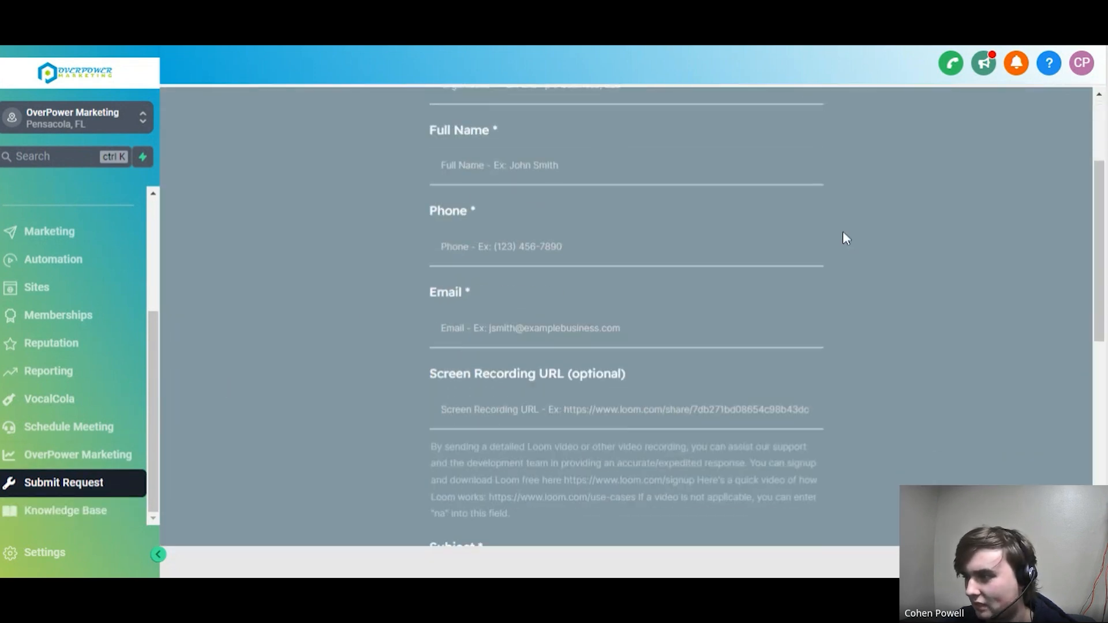
scroll(844, 236, "up", 3)
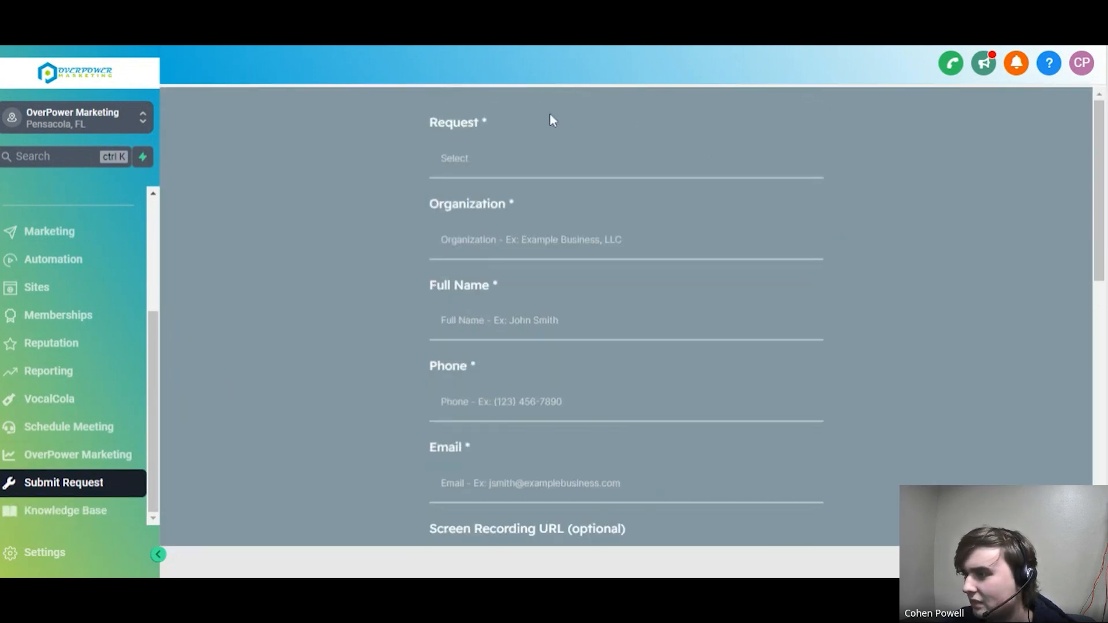
scroll(674, 218, "down", 4)
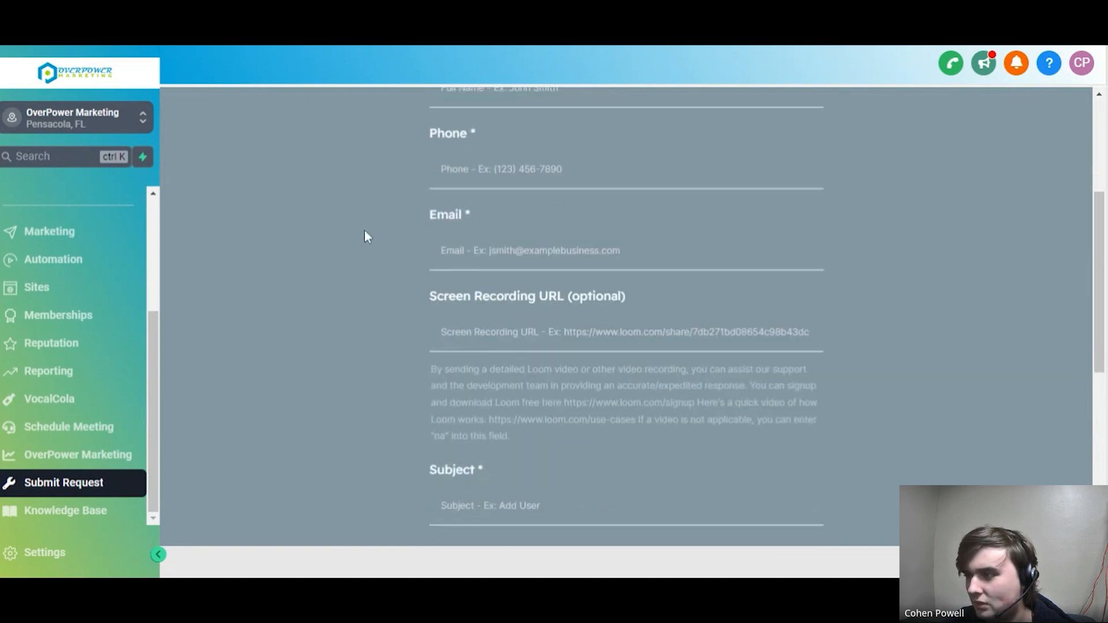
scroll(365, 235, "up", 4)
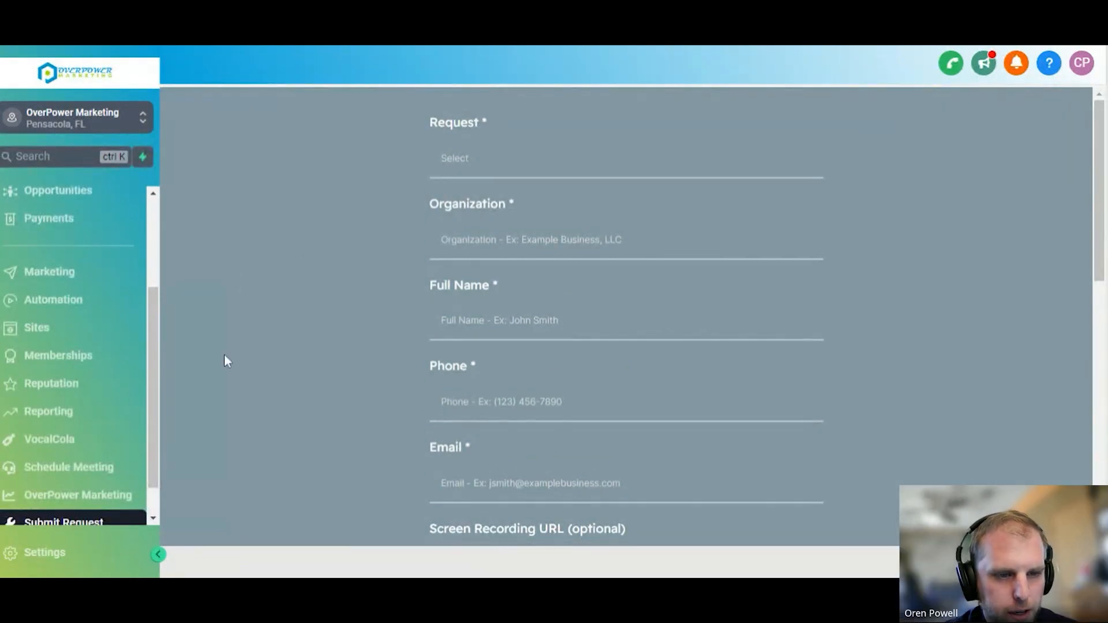
Open the Schedule Meeting page and review the OverPower Marketing Session calendar and the list of available experts without booking
left_click(67, 472)
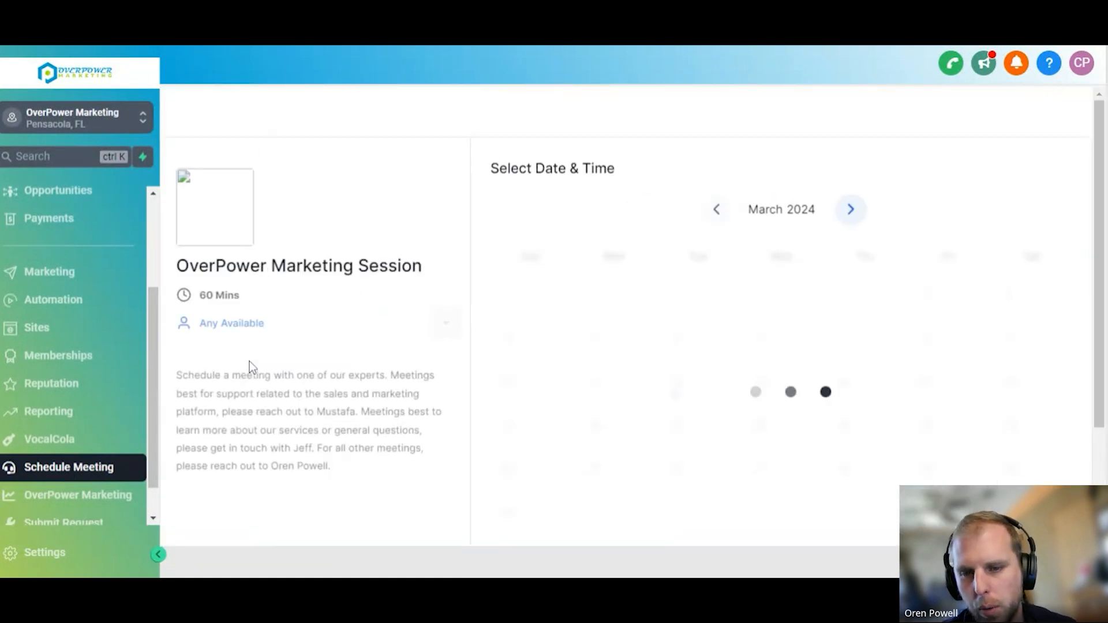
scroll(404, 317, "down", 2)
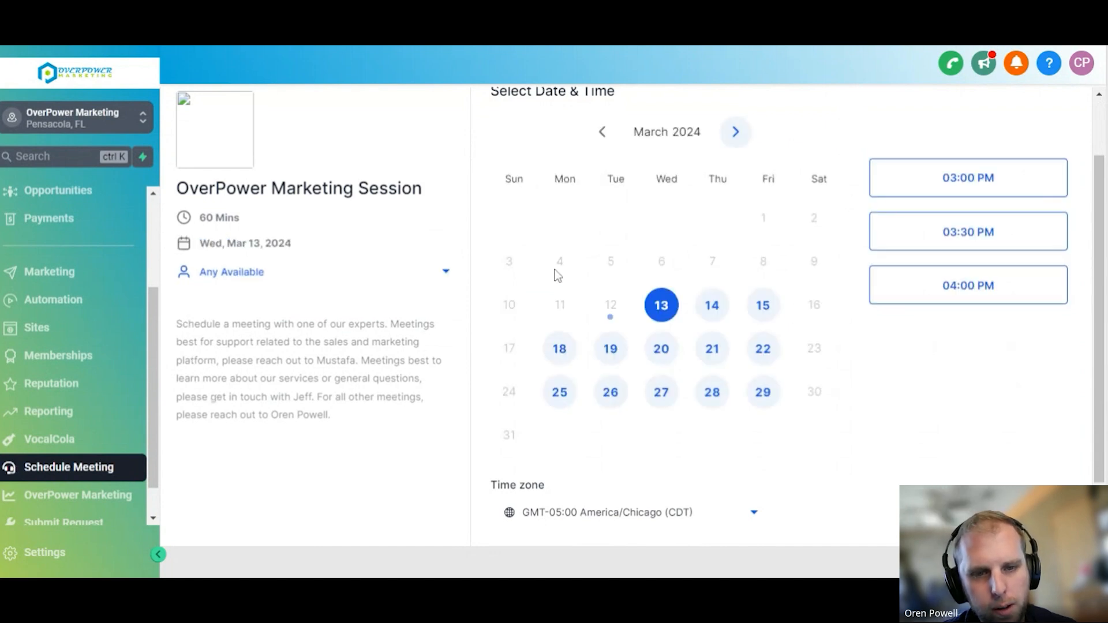
scroll(439, 297, "down", 1)
scroll(439, 297, "up", 2)
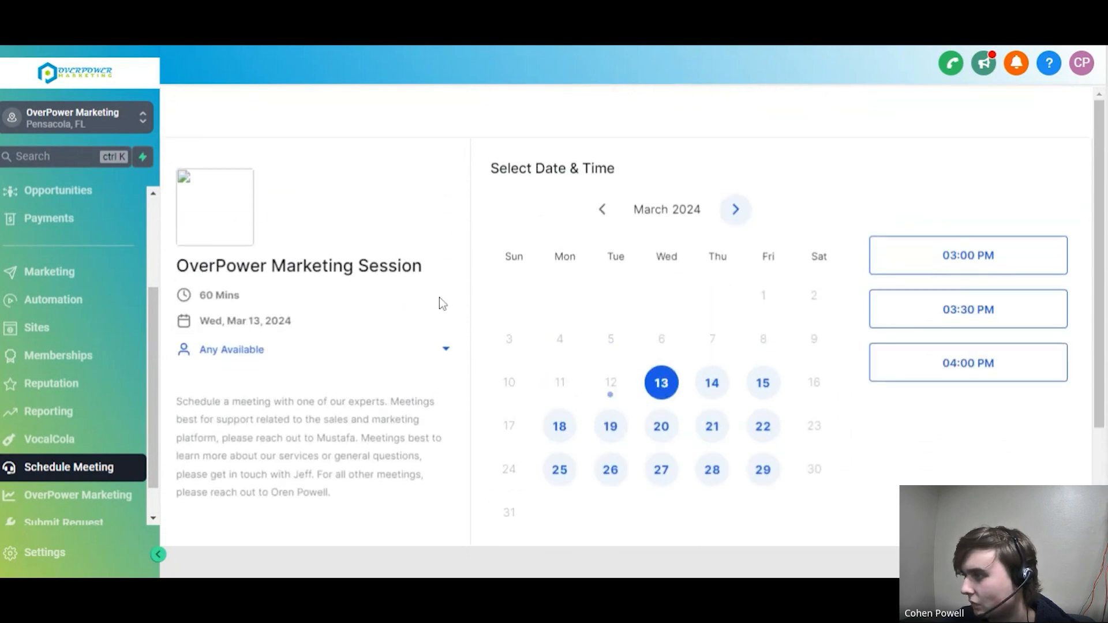
left_click(375, 349)
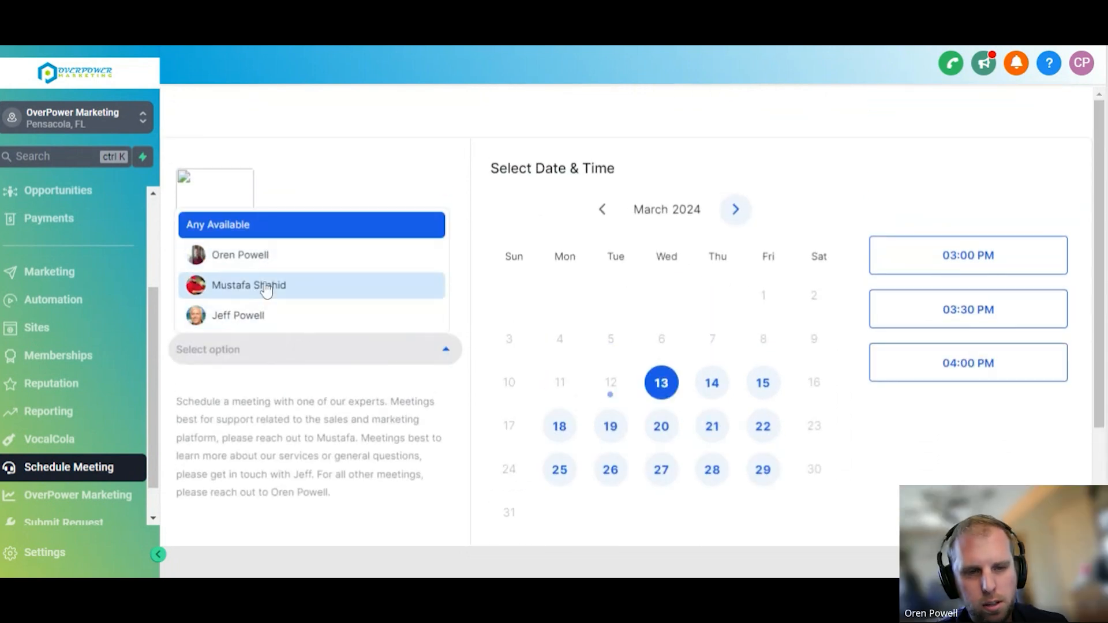
scroll(254, 289, "down", 1)
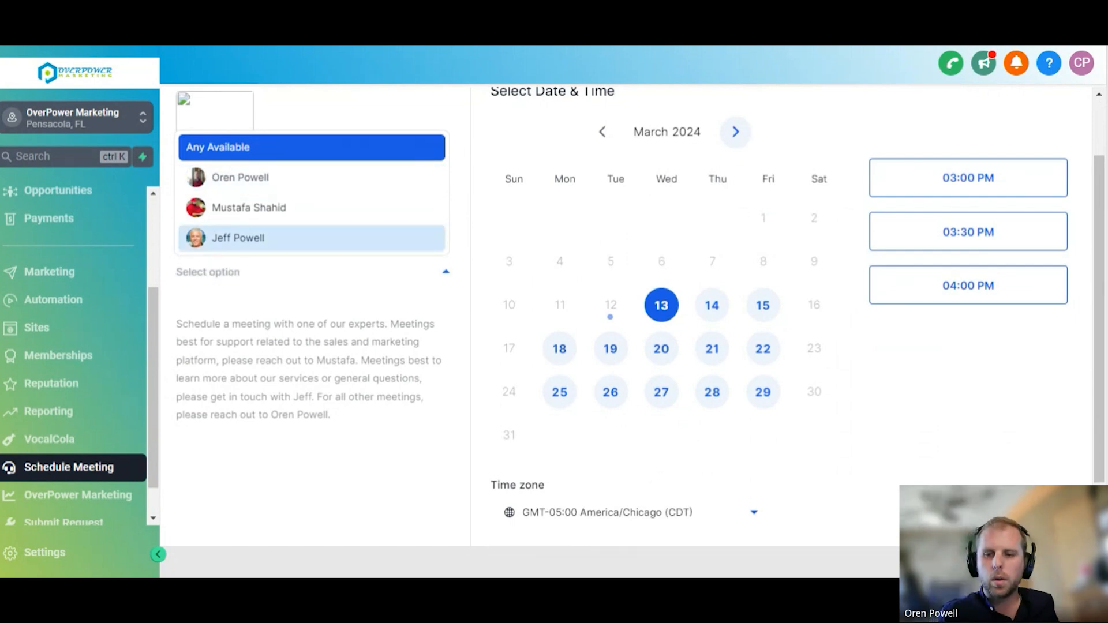
key("Escape")
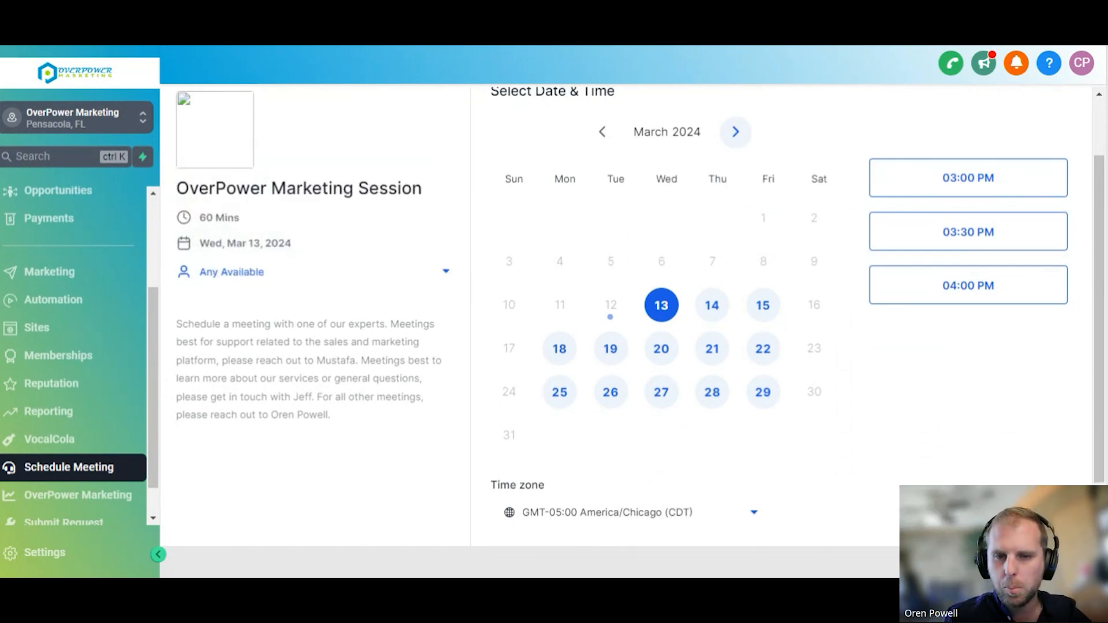